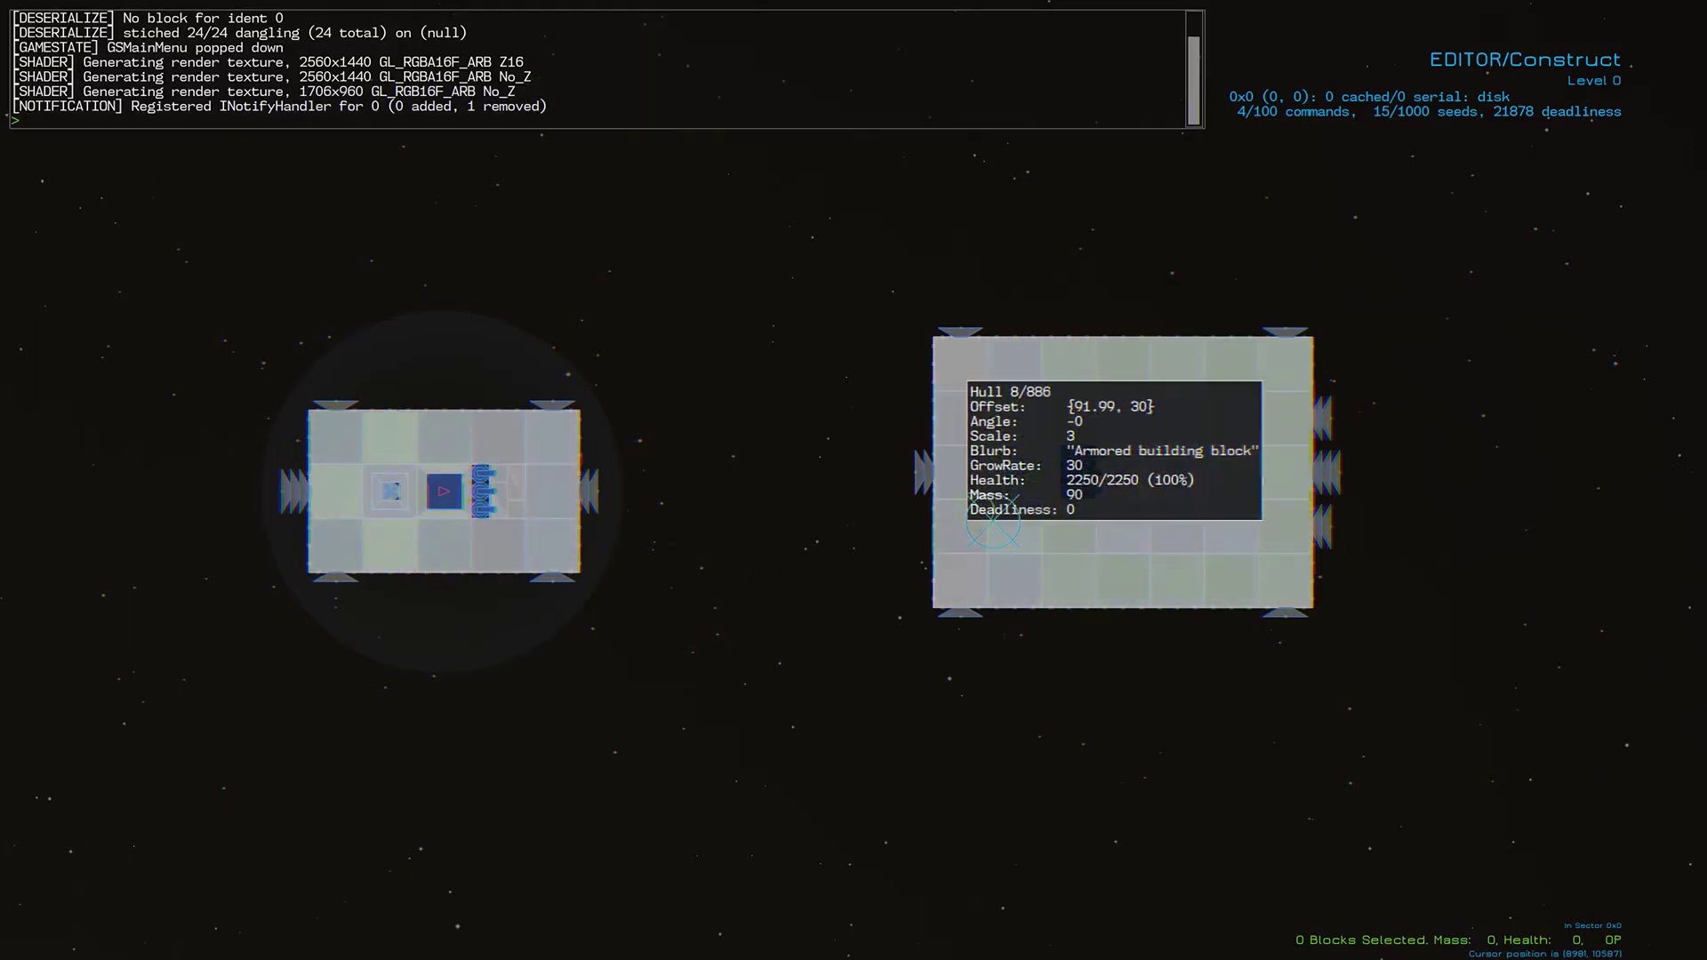
Inspect the overall stats of the smaller shielded ship and the details of its Shield Projector block.
click(445, 545)
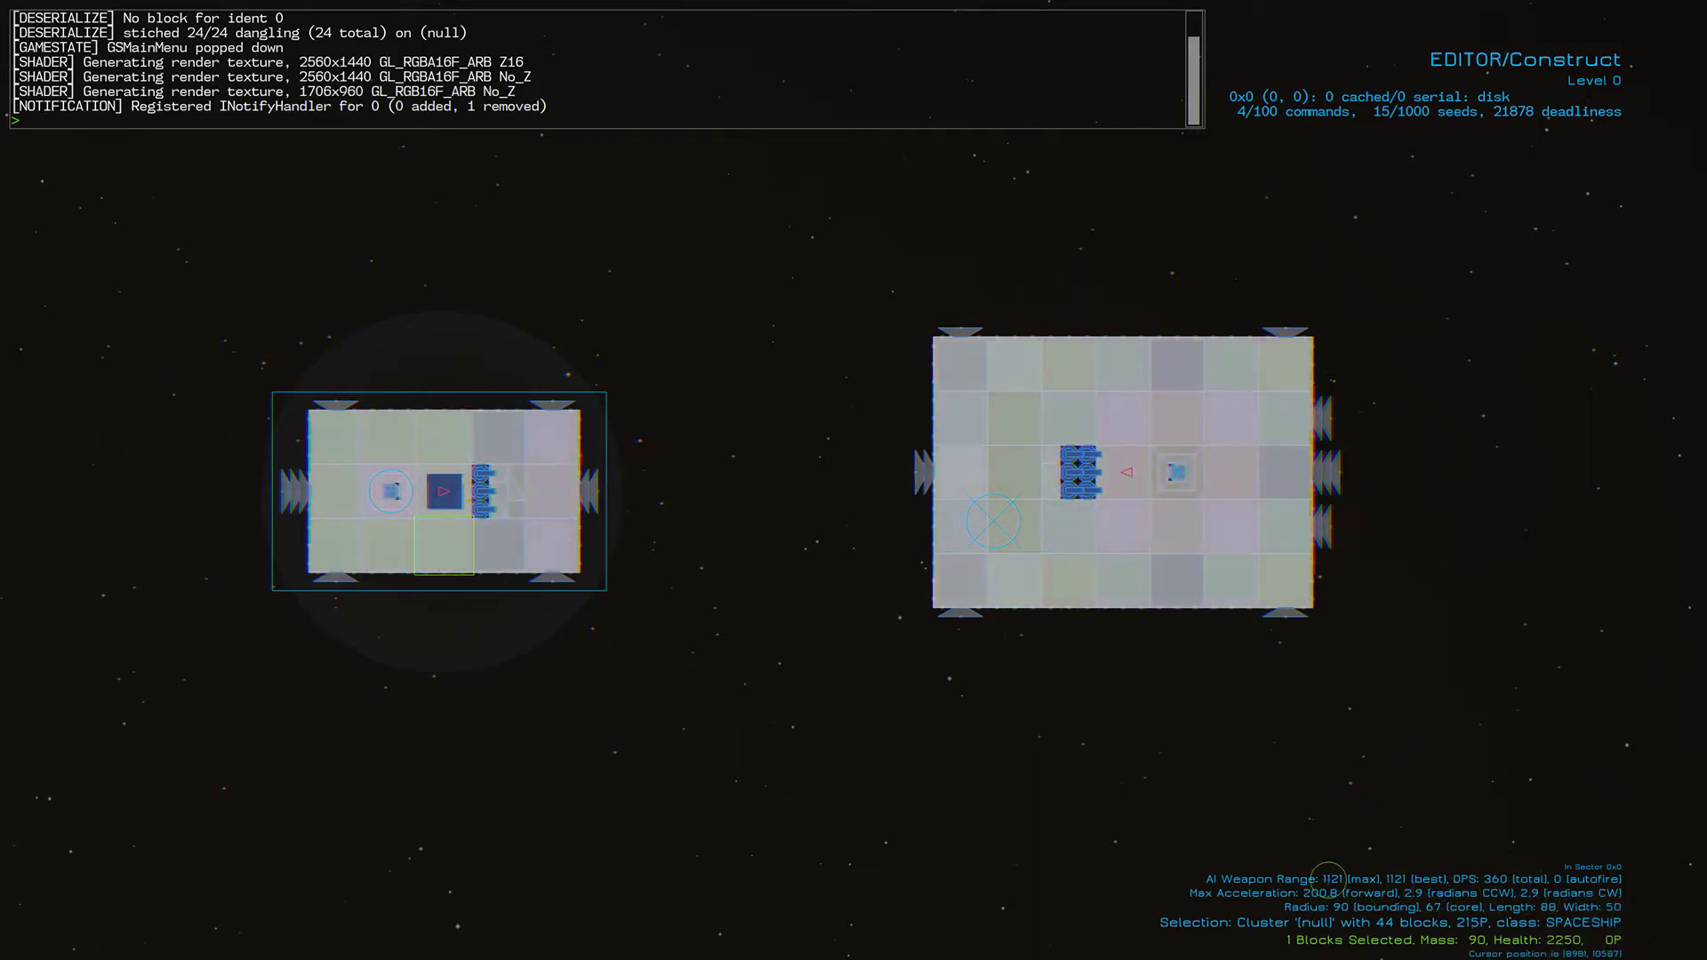
mouse_move(445, 491)
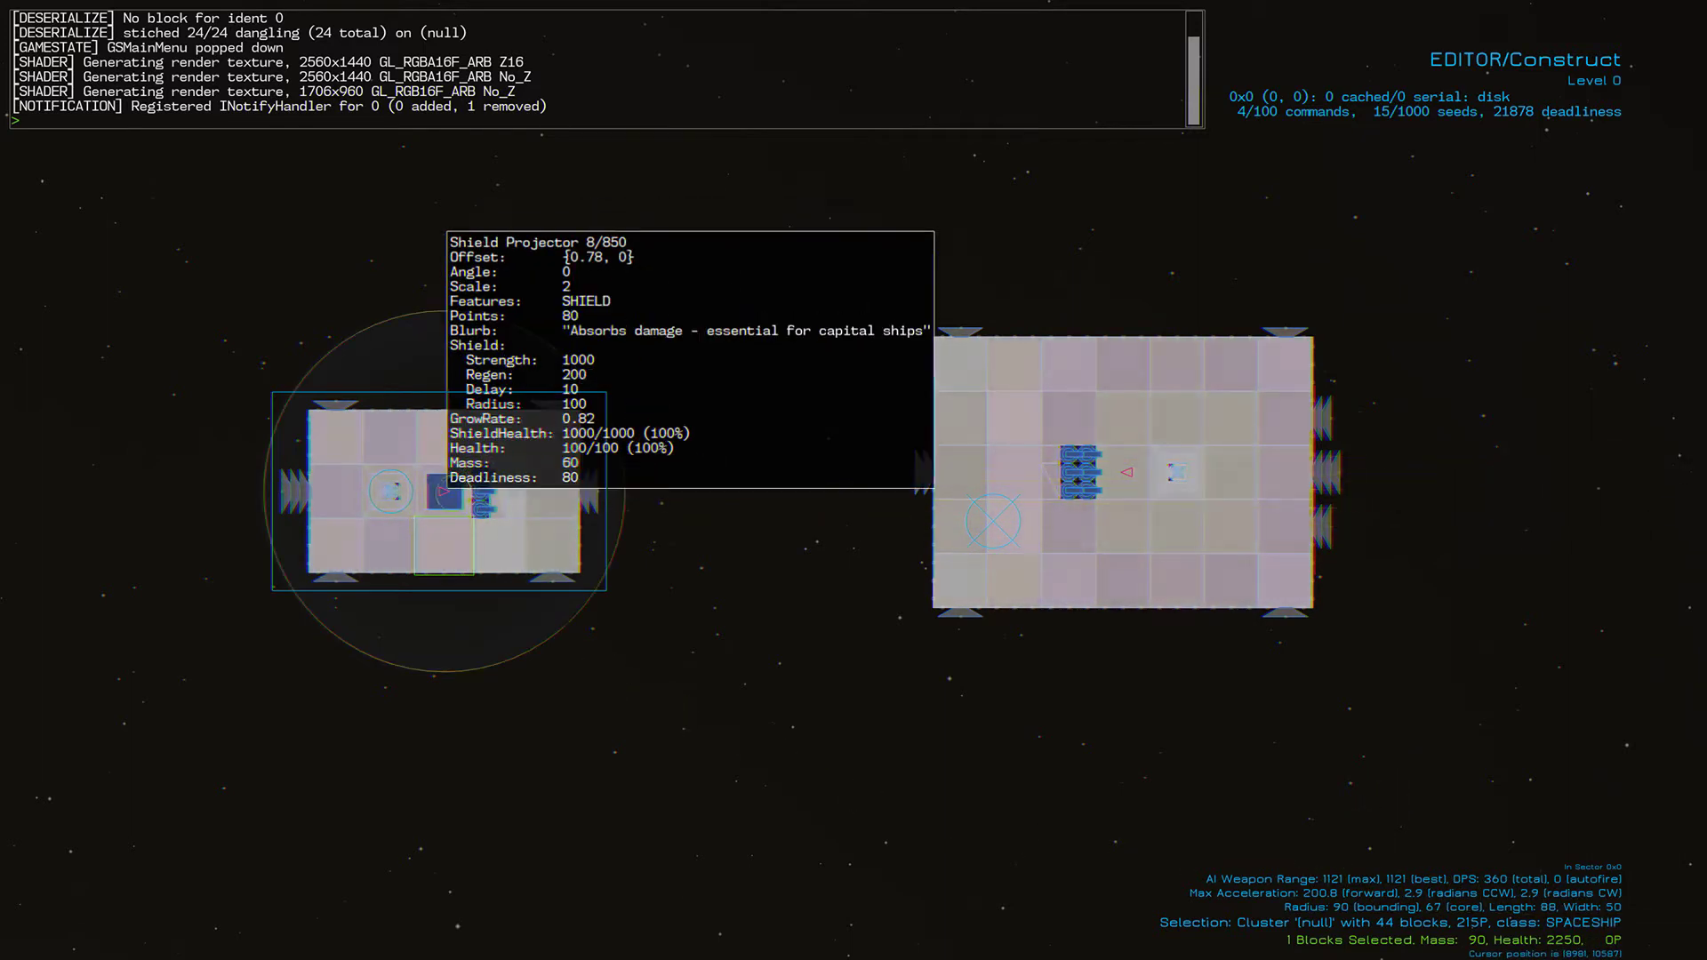
click(1085, 621)
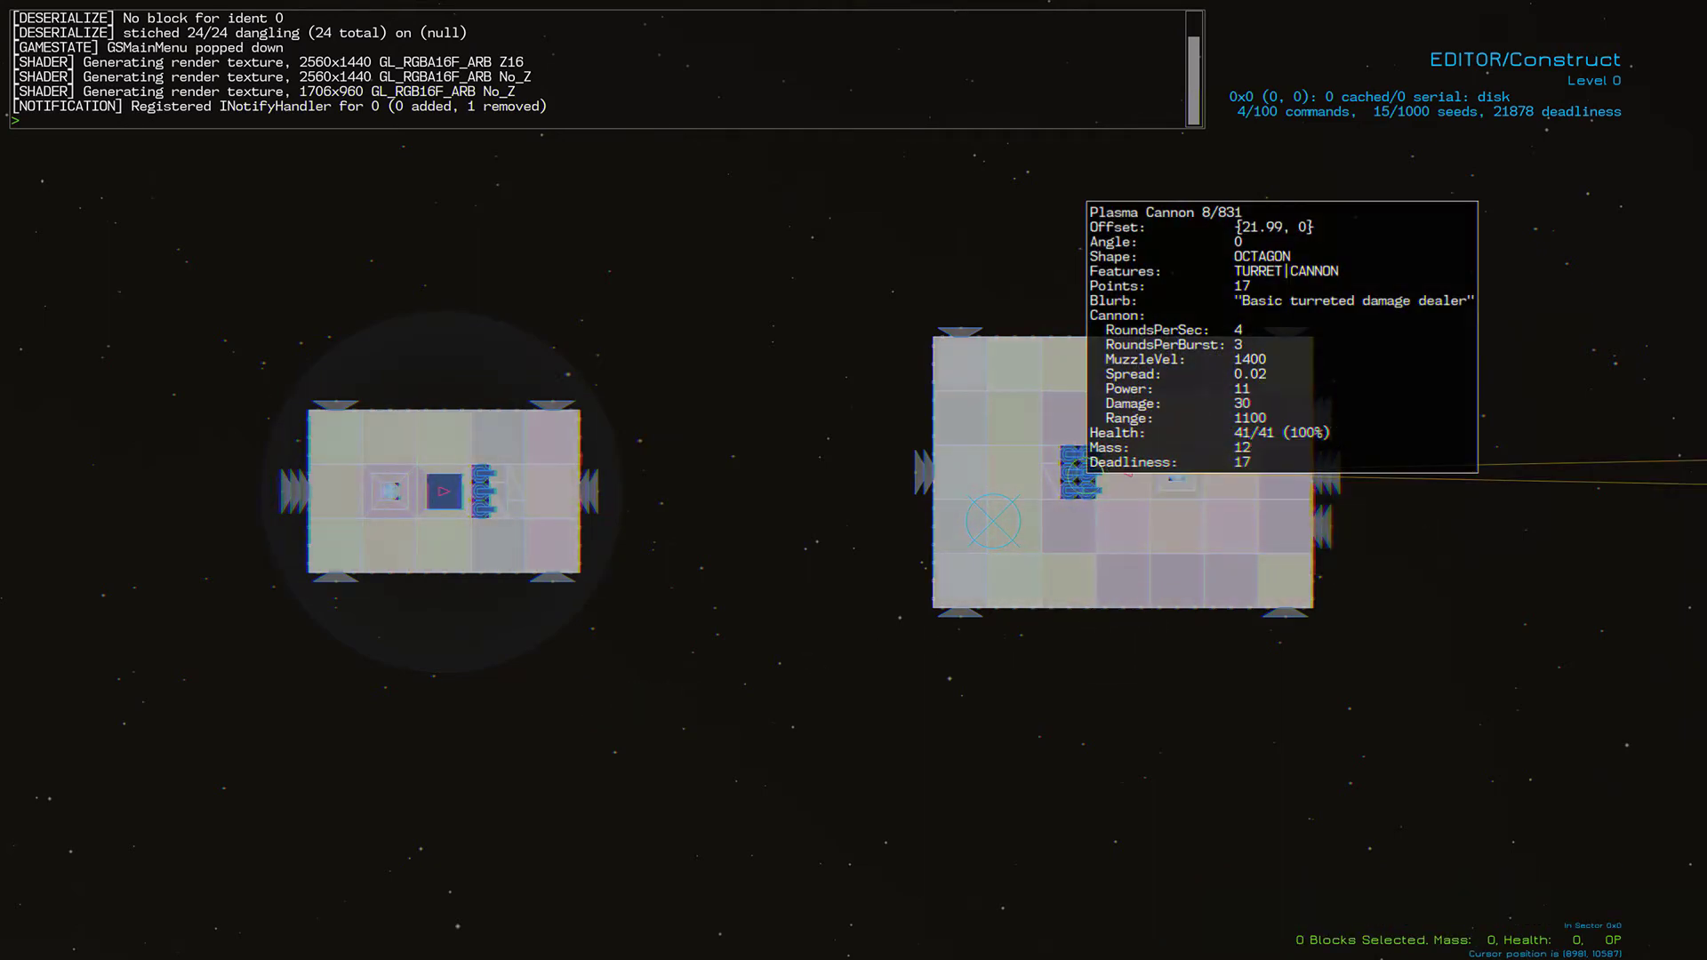
Remove the middle Plasma Cannon from the larger armored ship and review that ship's overall stats.
click(1080, 474)
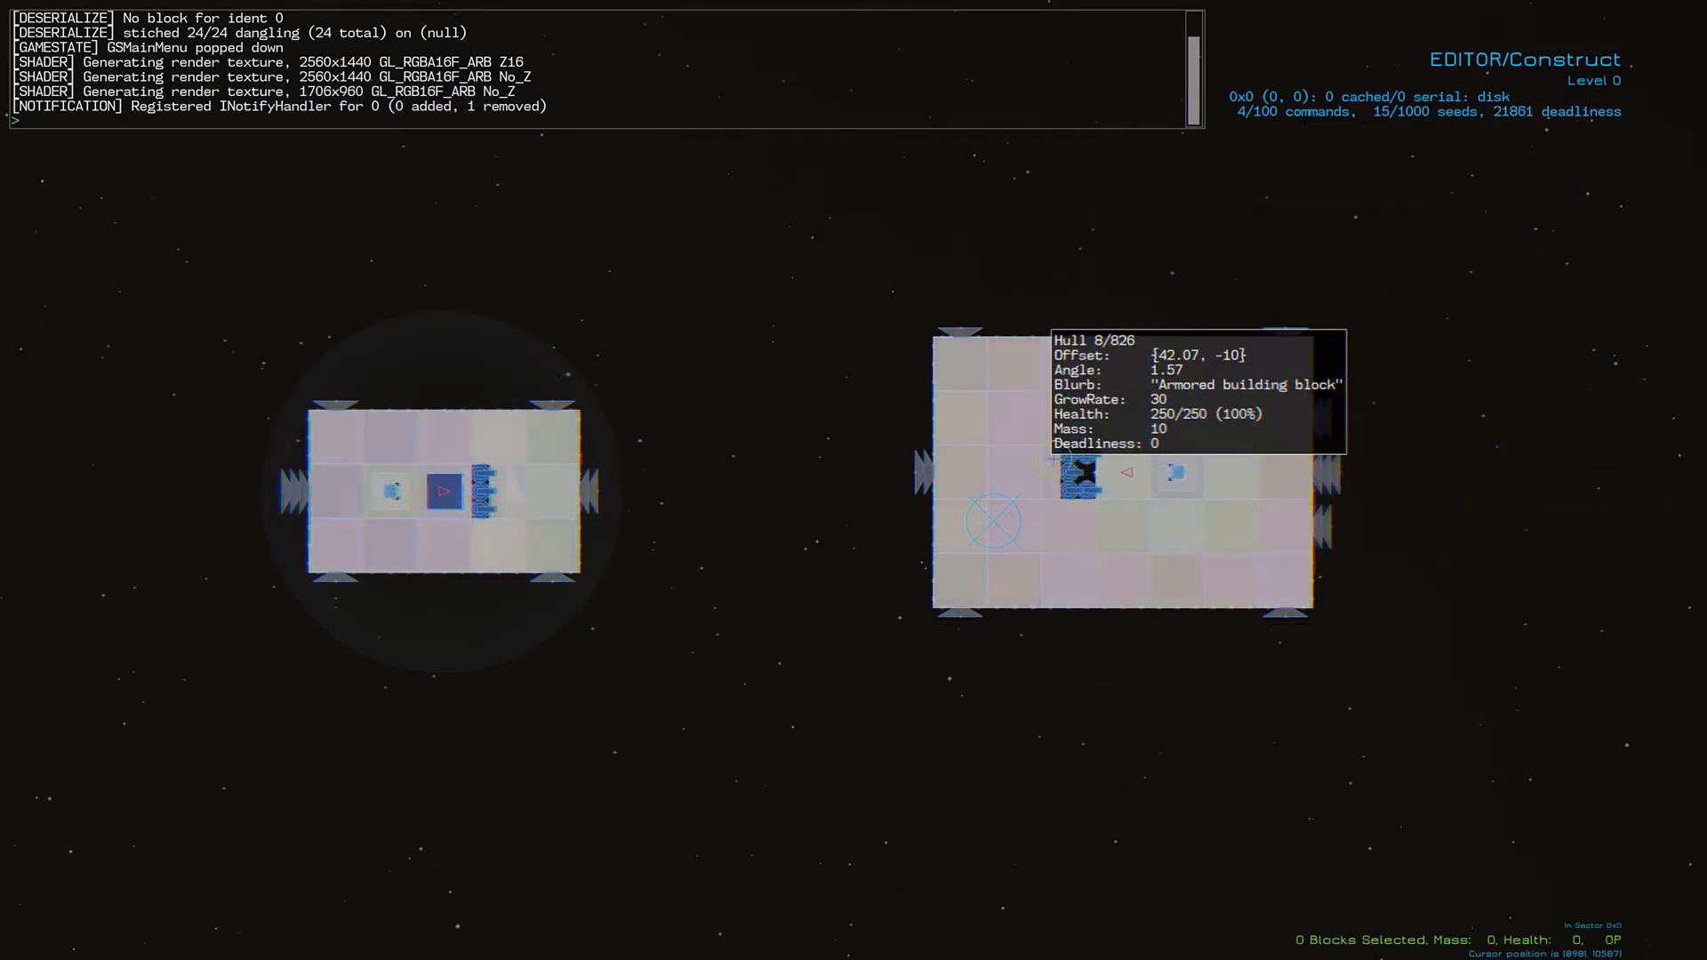
click(1075, 472)
click(764, 660)
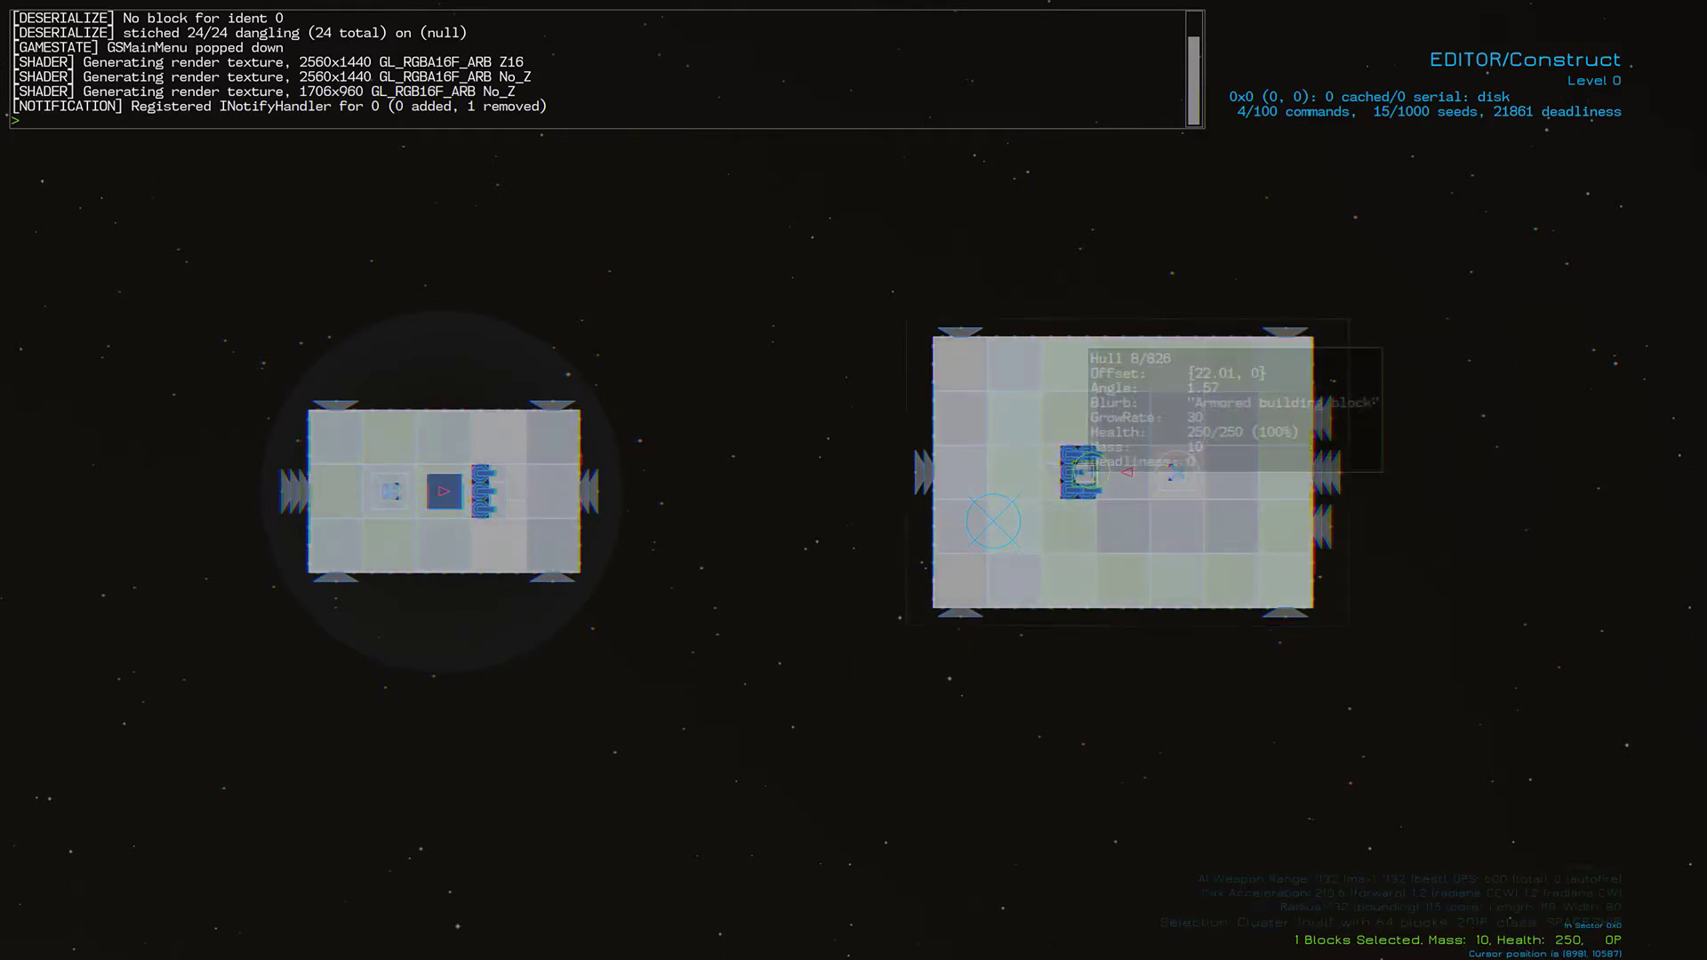
mouse_move(1137, 529)
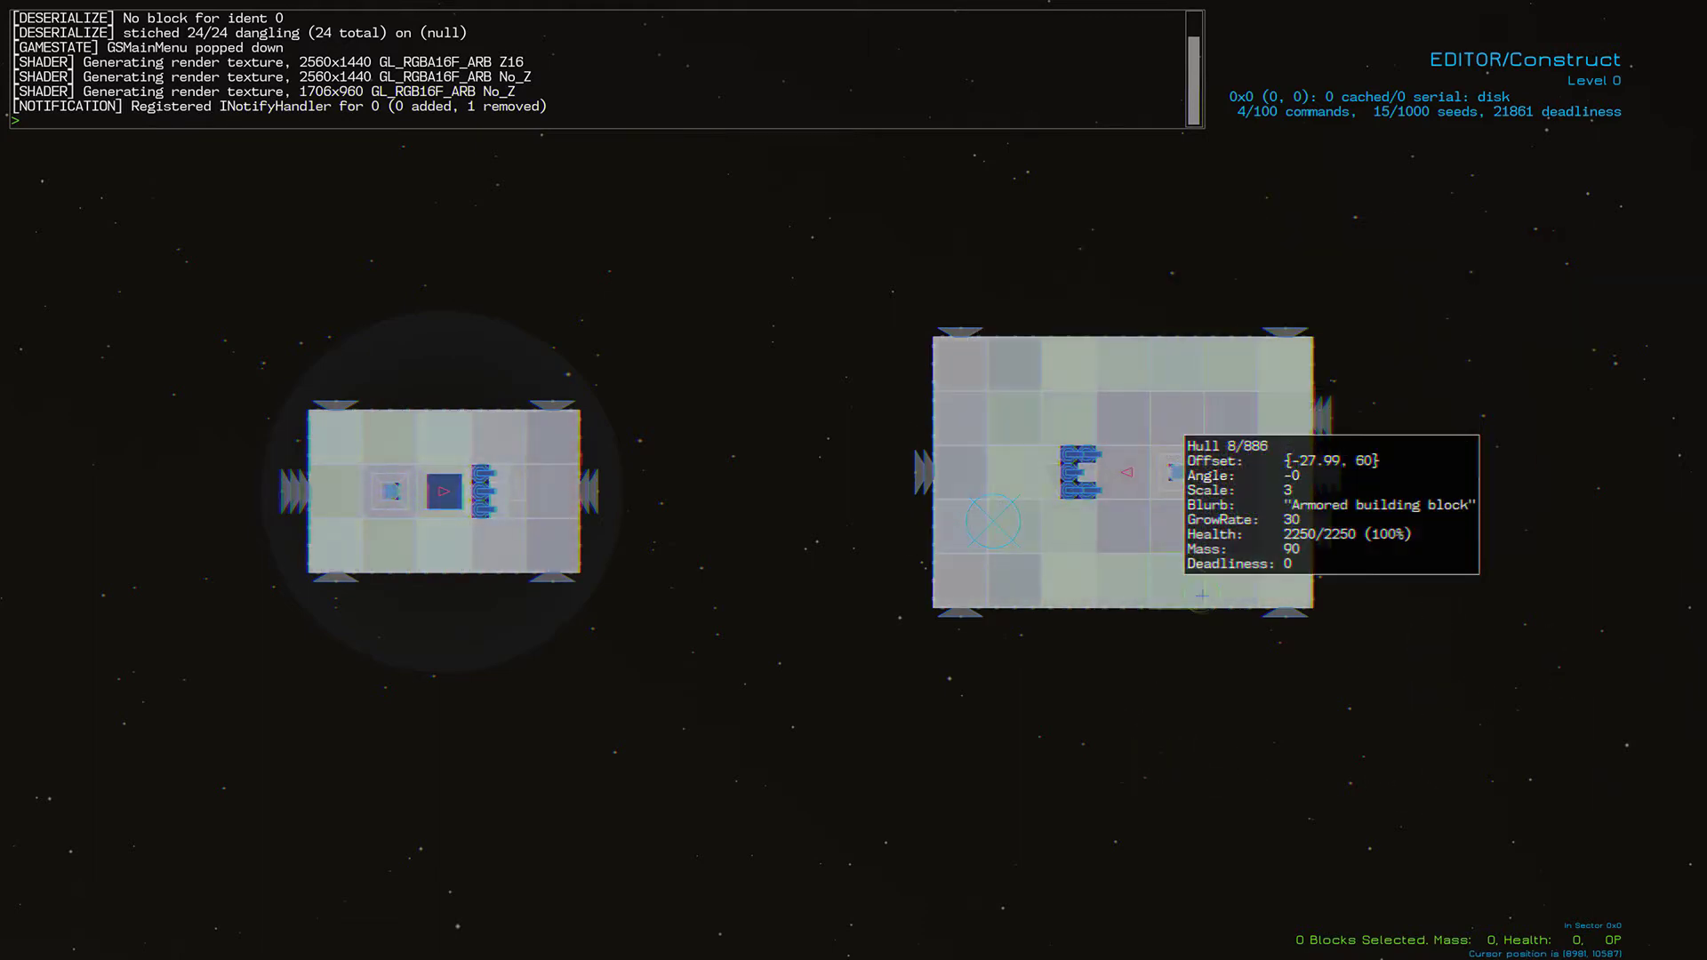
click(1122, 540)
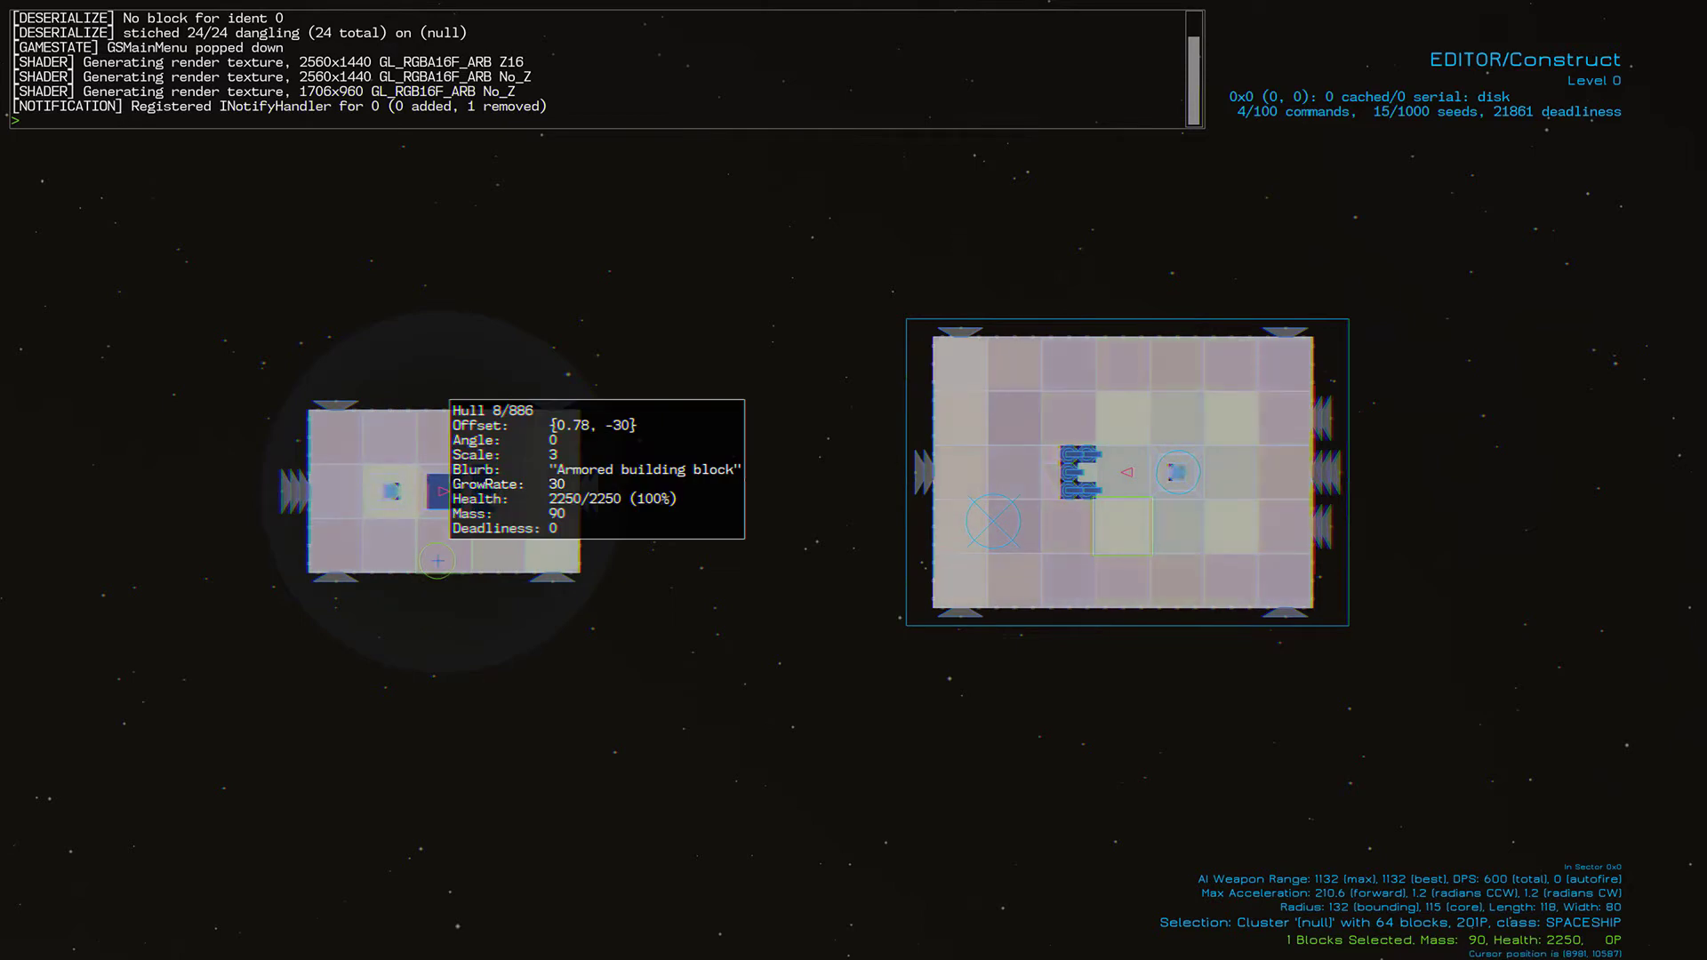
key(Escape)
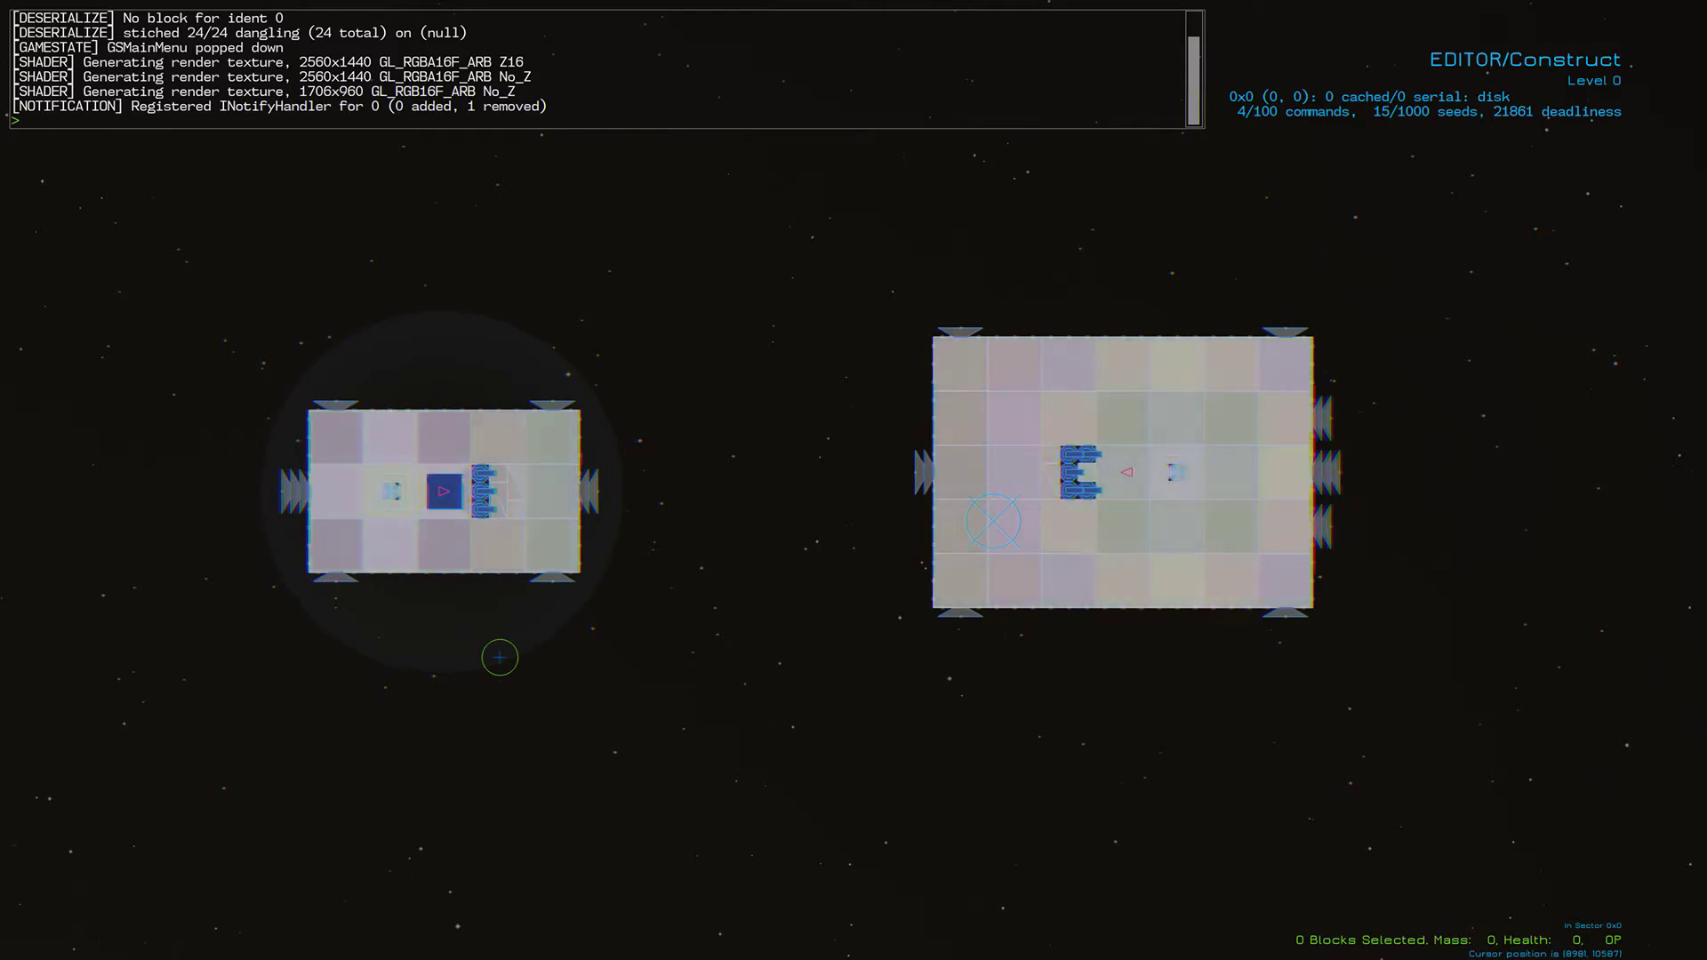
Leave the sandbox for the main menu and start a tournament between the Shield and Armor contestants.
key(Escape)
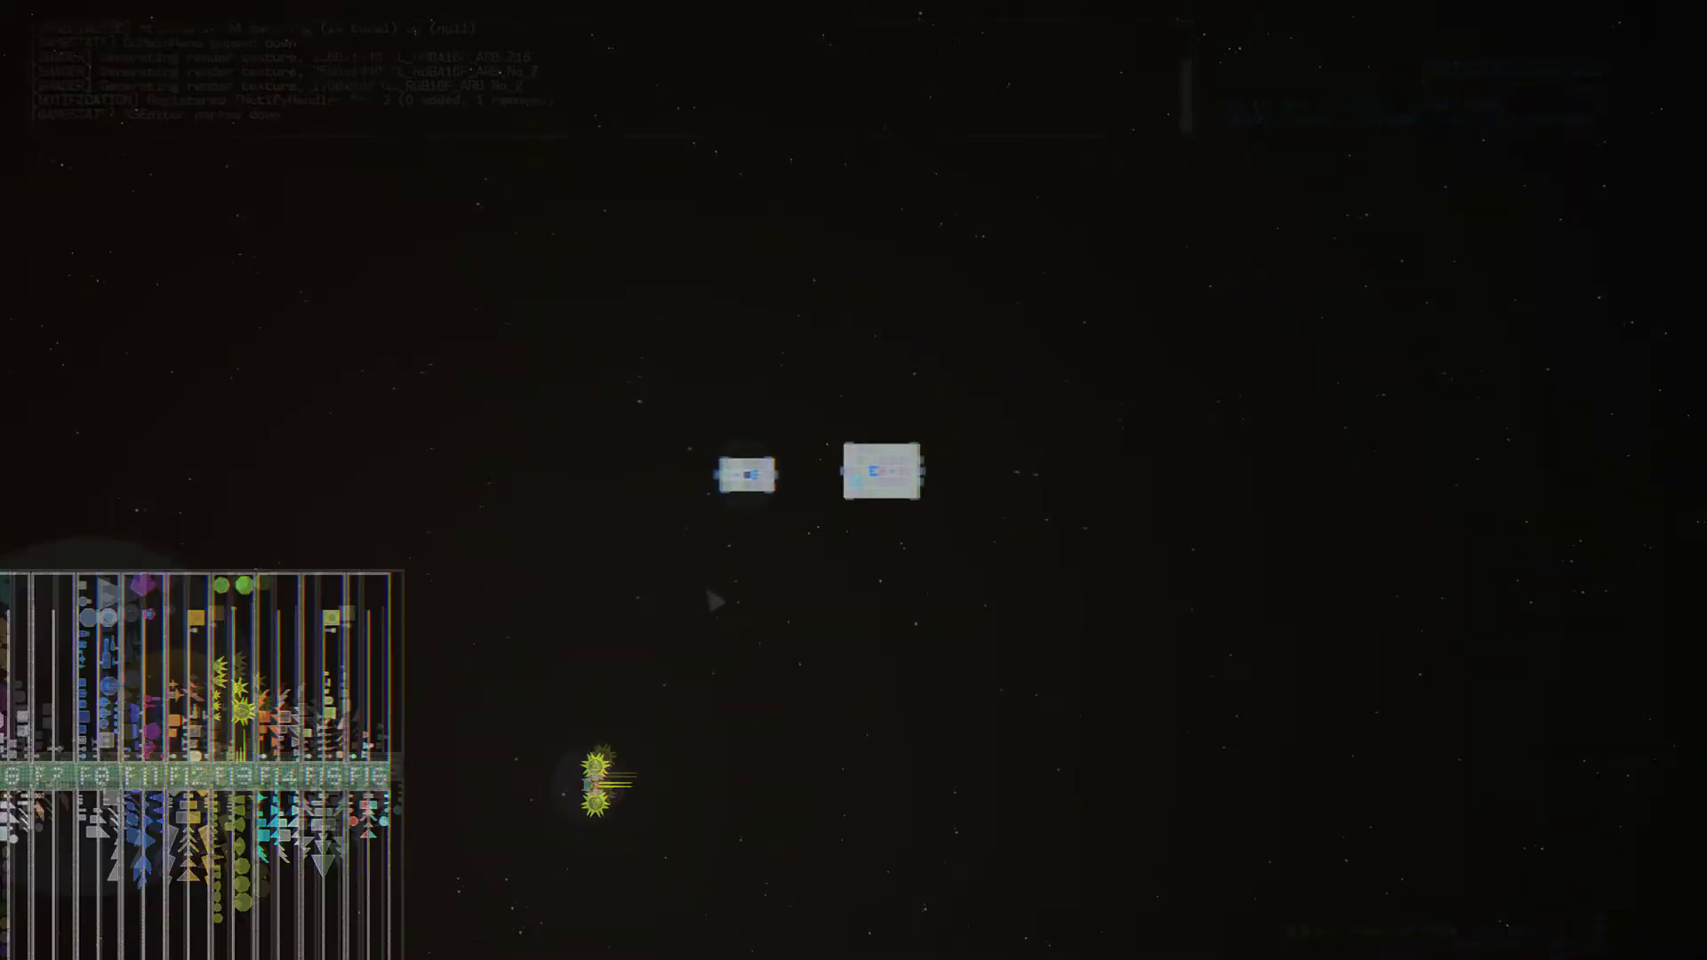
key(Escape)
click(864, 623)
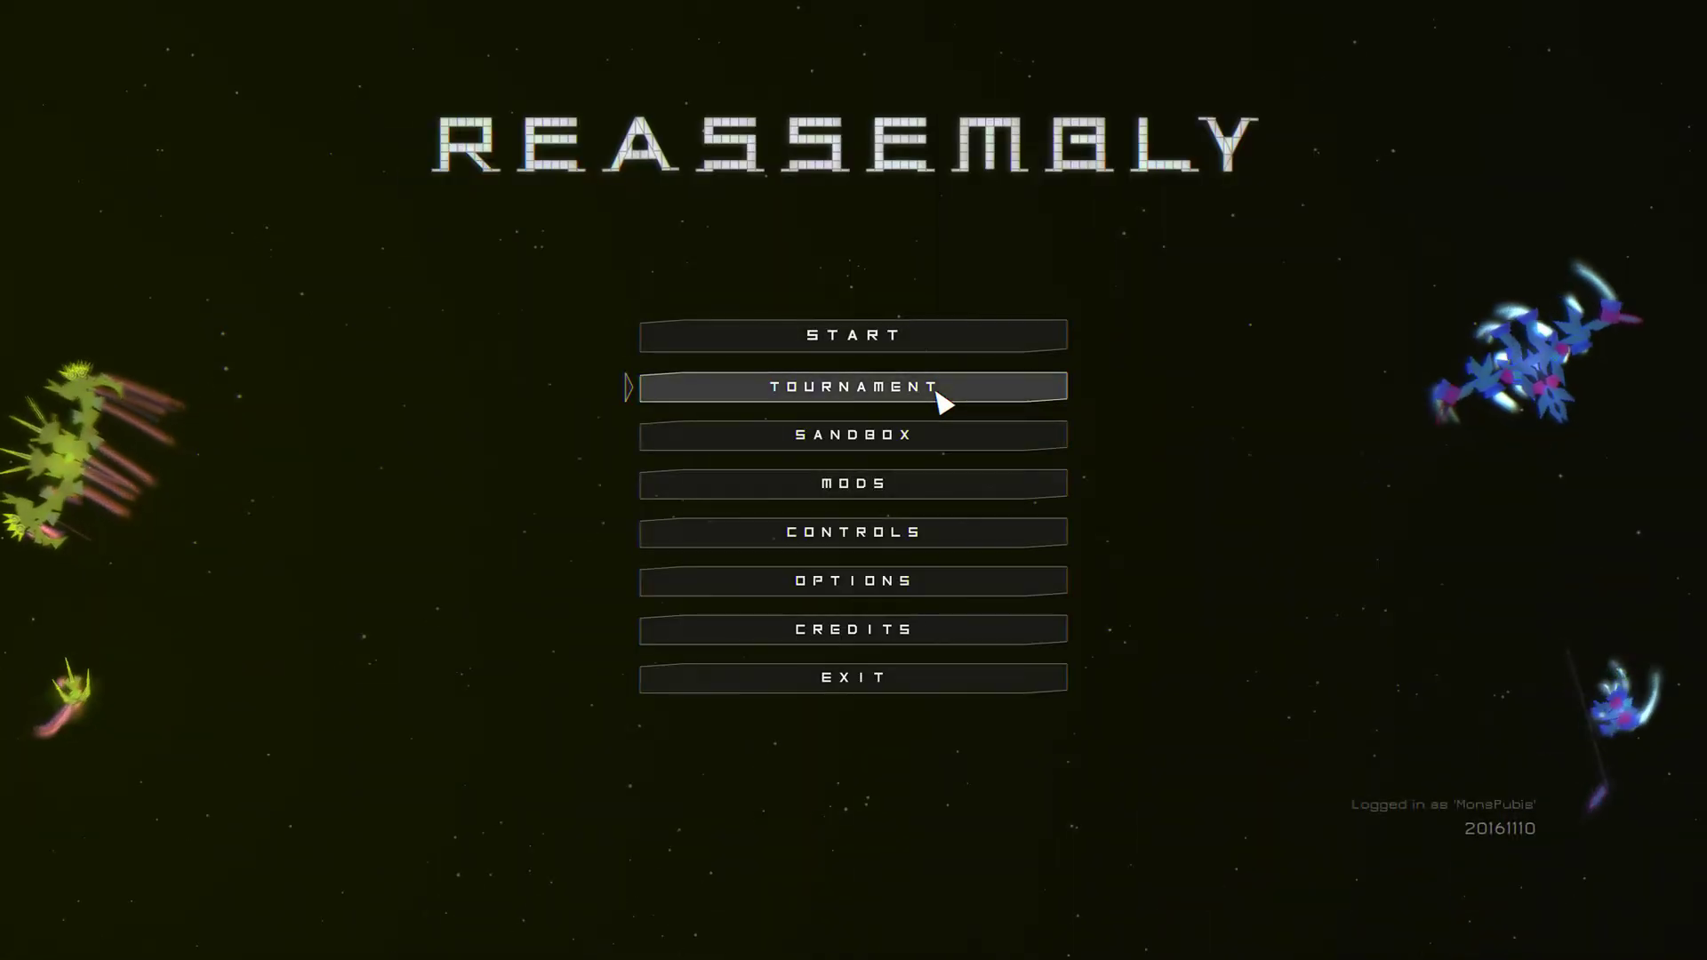
click(940, 400)
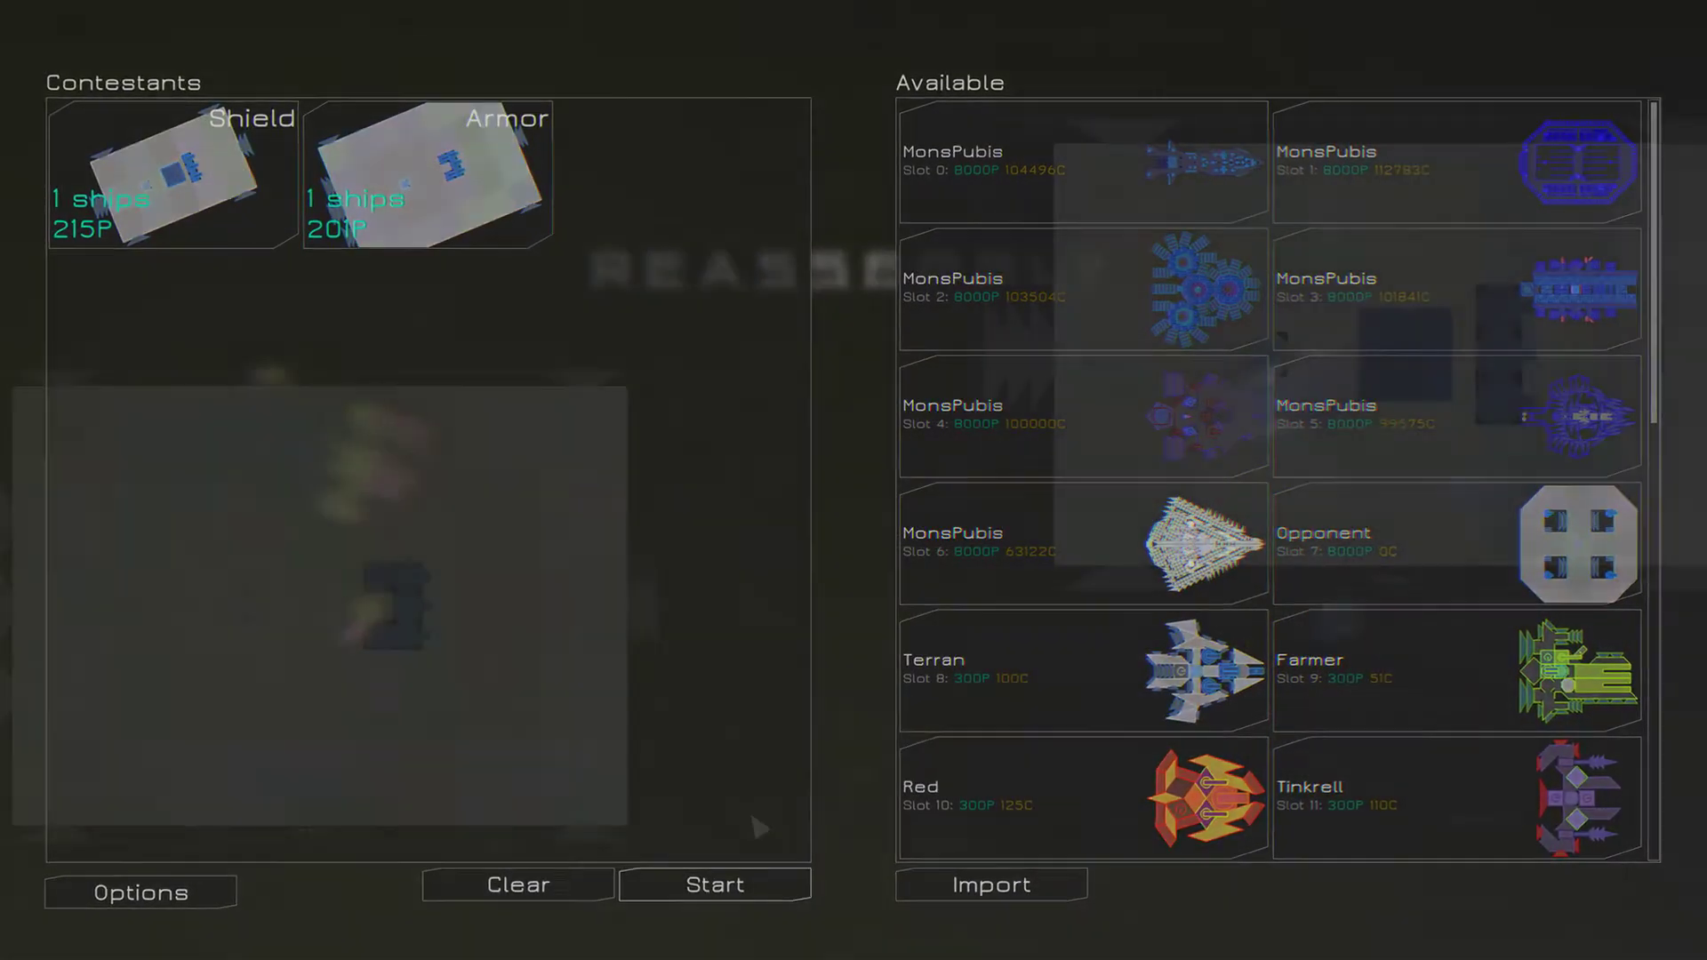
click(715, 885)
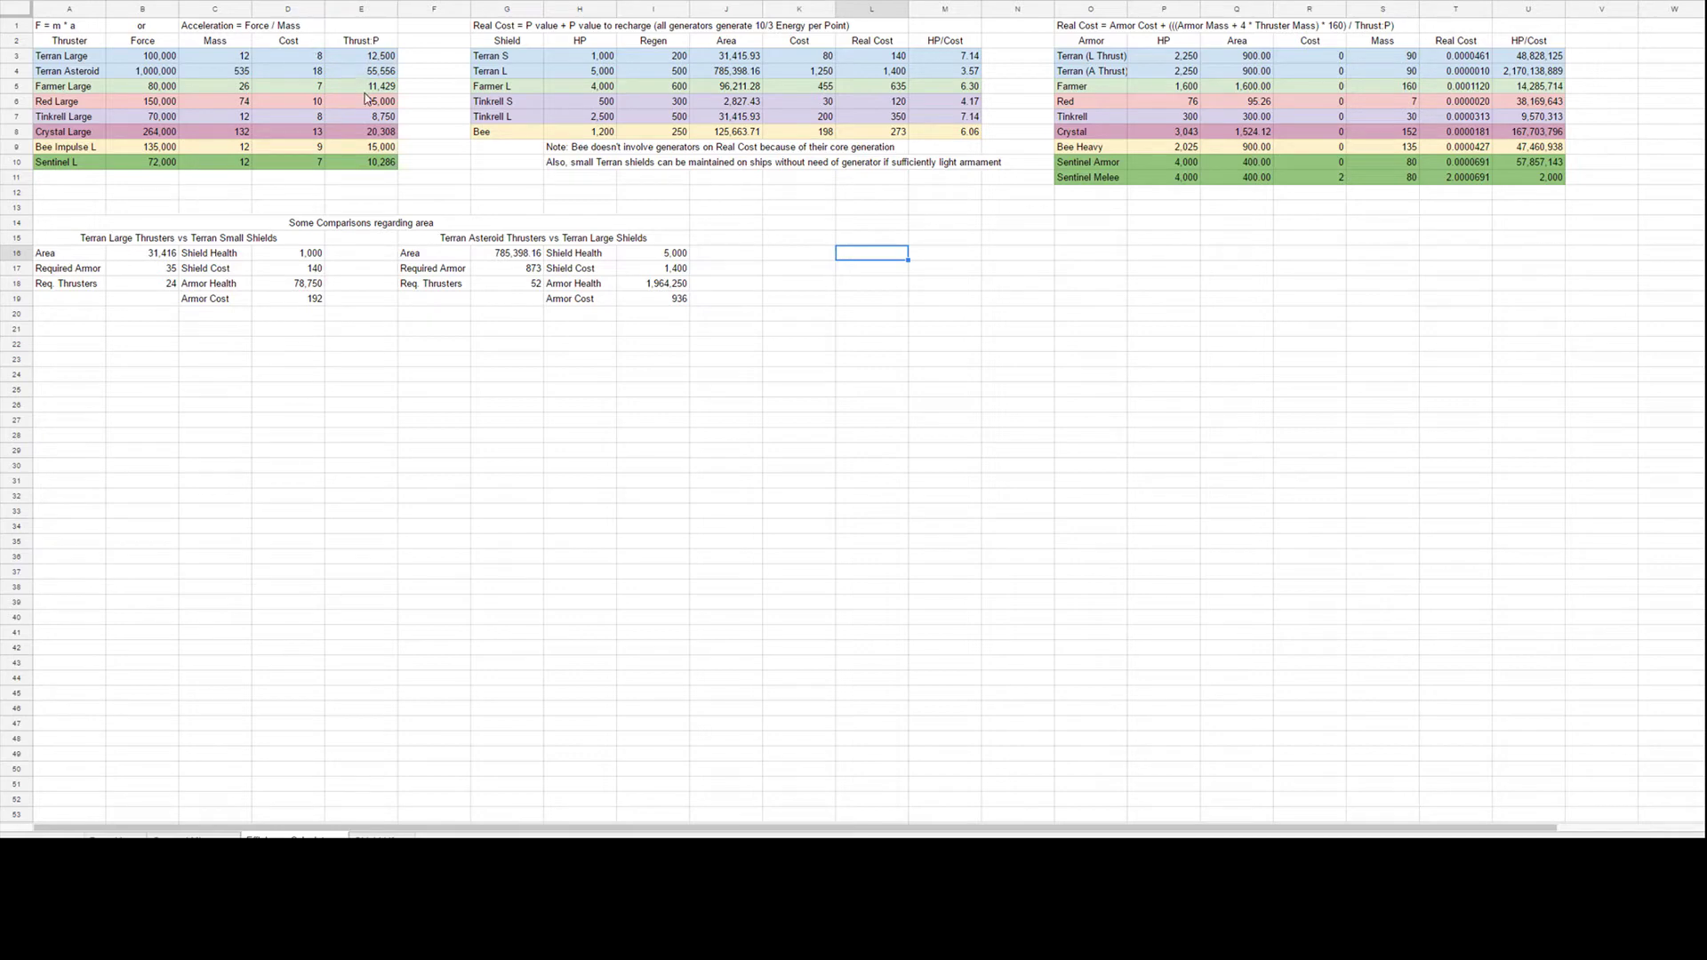
Switch to the spreadsheet and review the Terran Asteroid's Thrust P and the regen and costs of the Terran L, Farmer L and Bee shields.
click(392, 78)
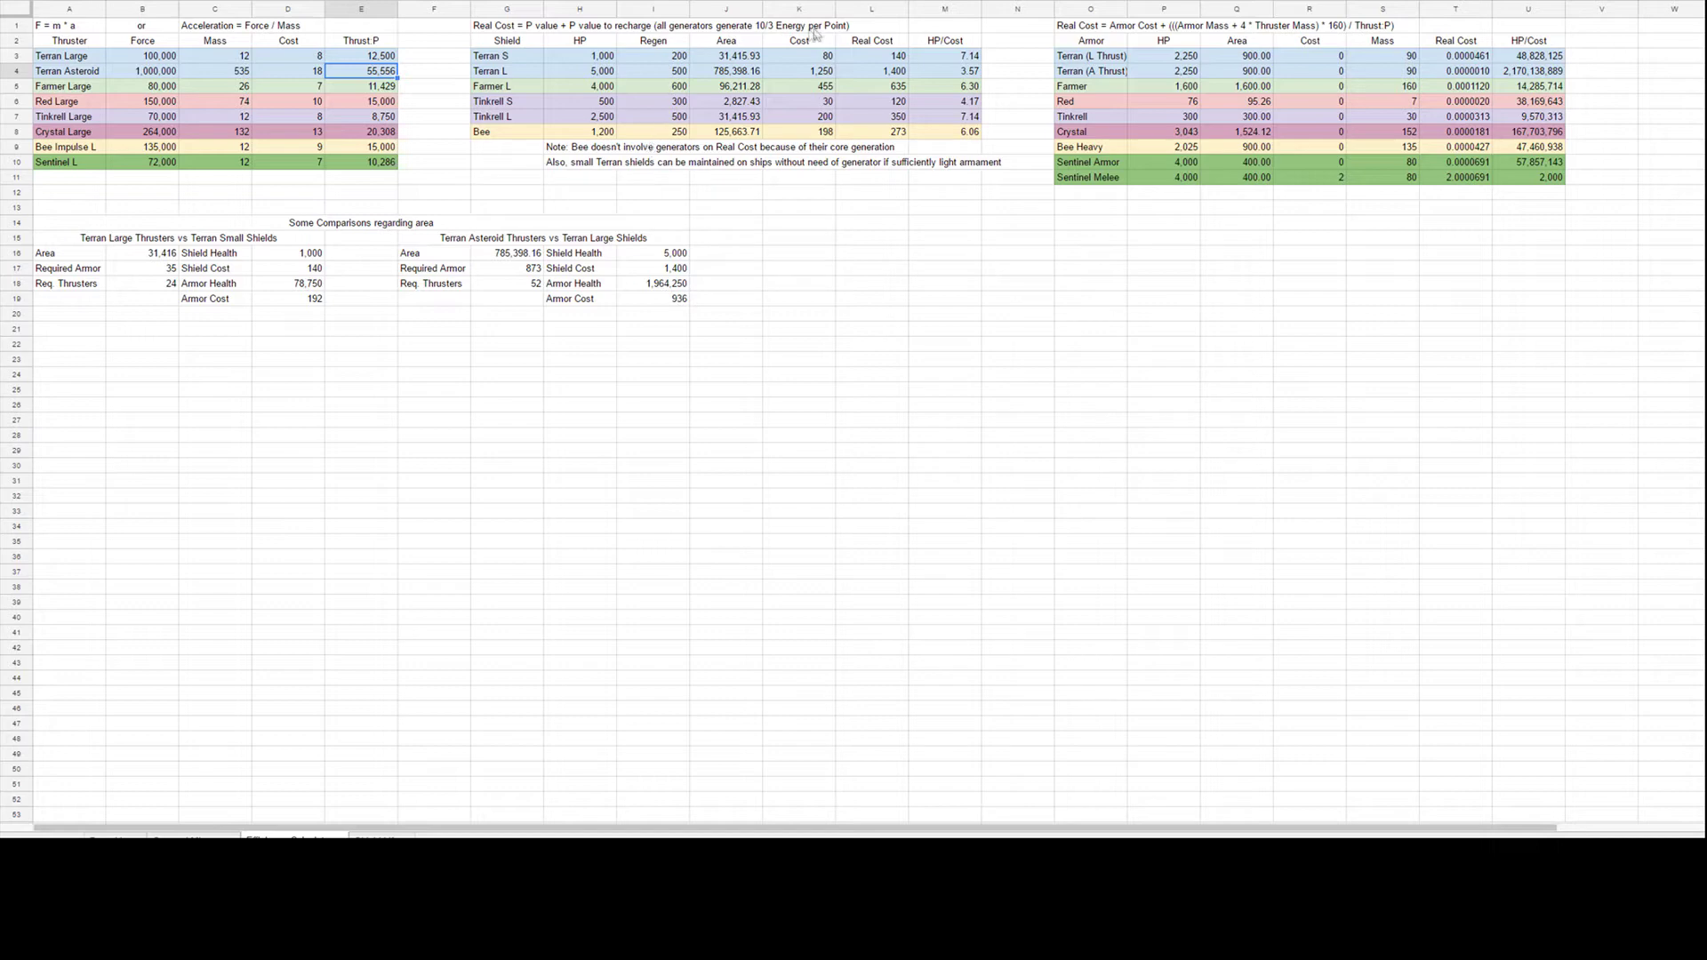
click(874, 74)
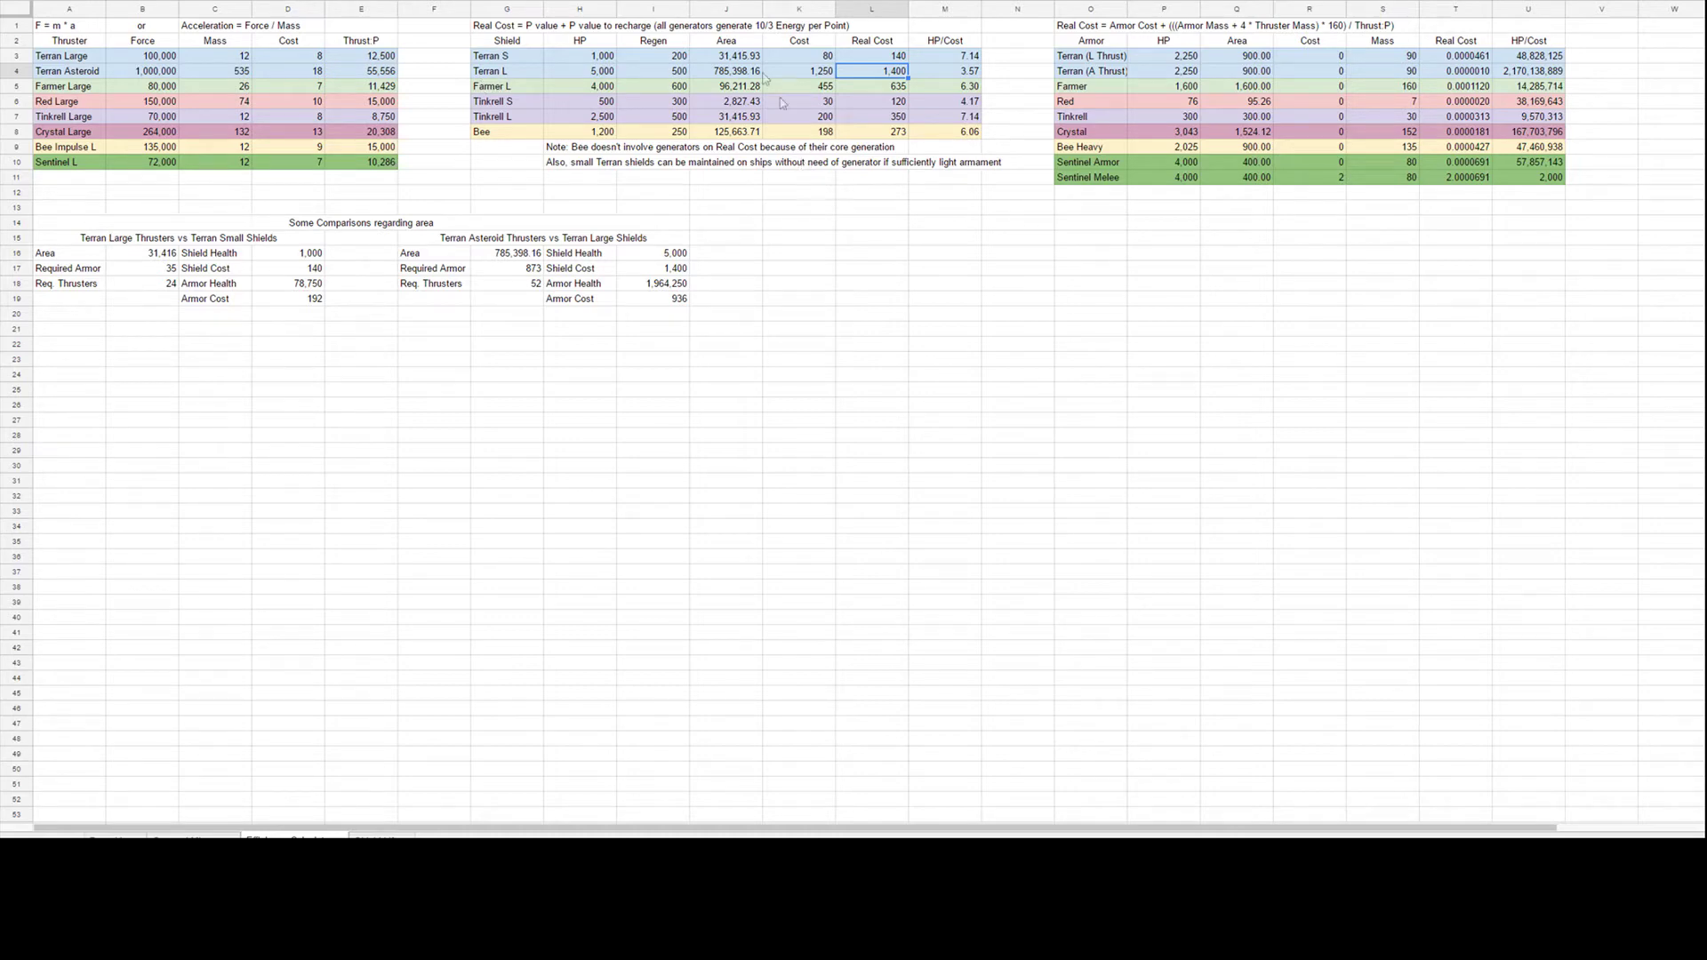
click(673, 71)
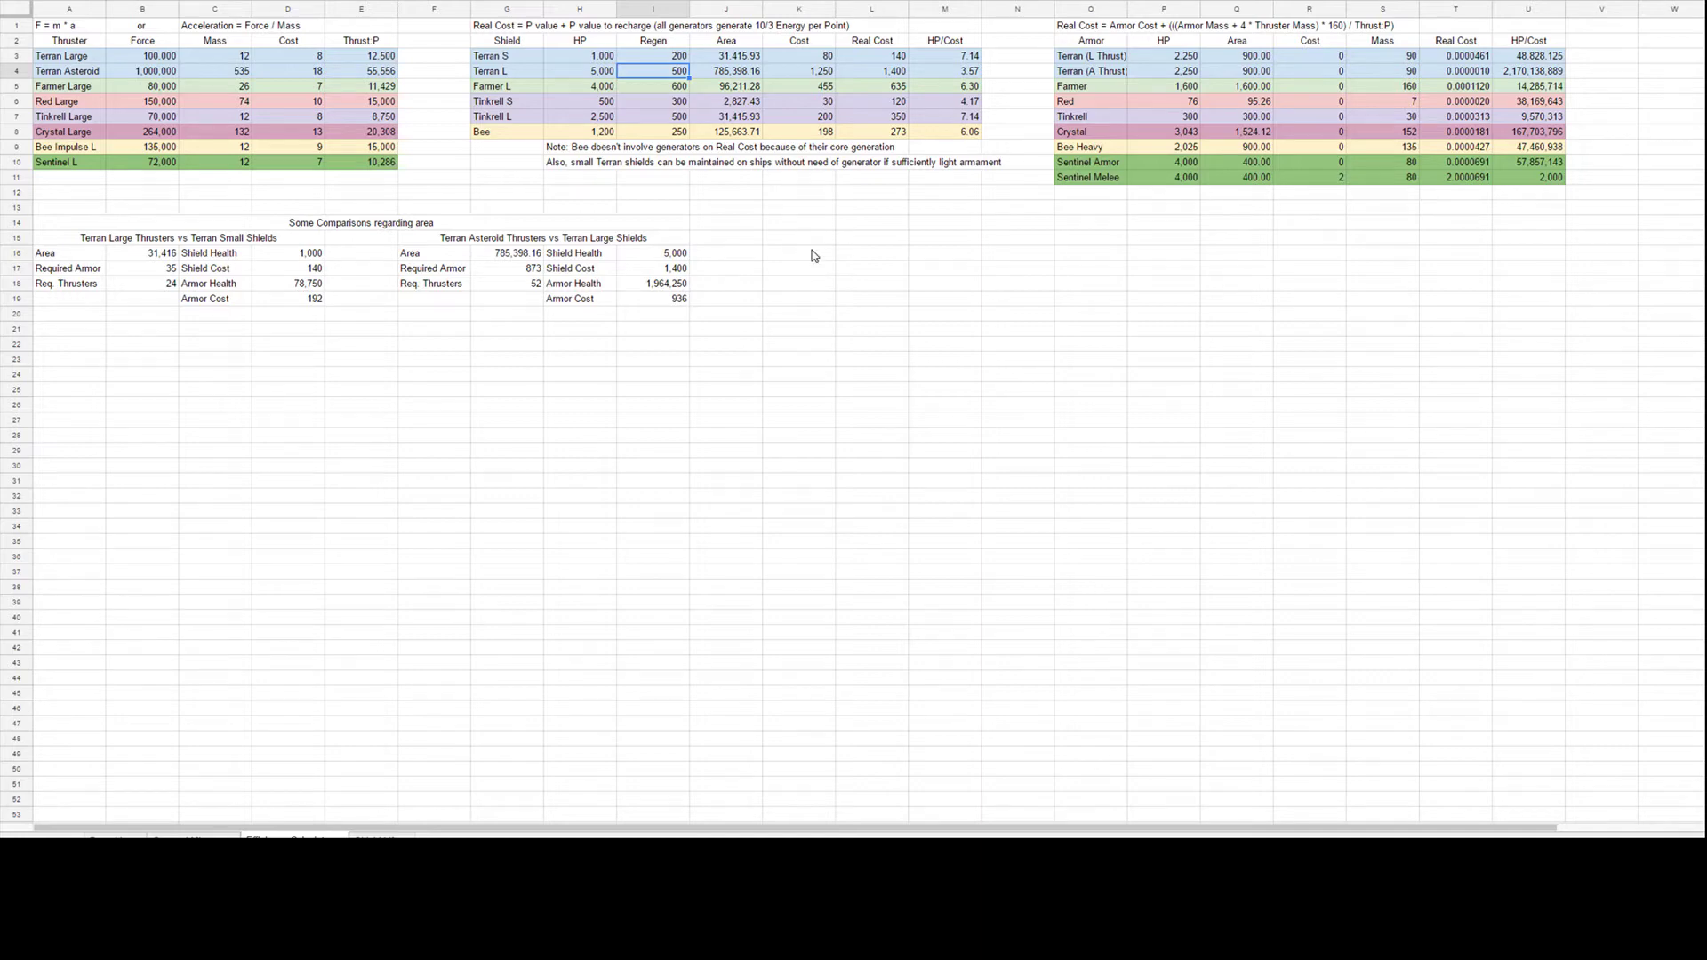
click(824, 72)
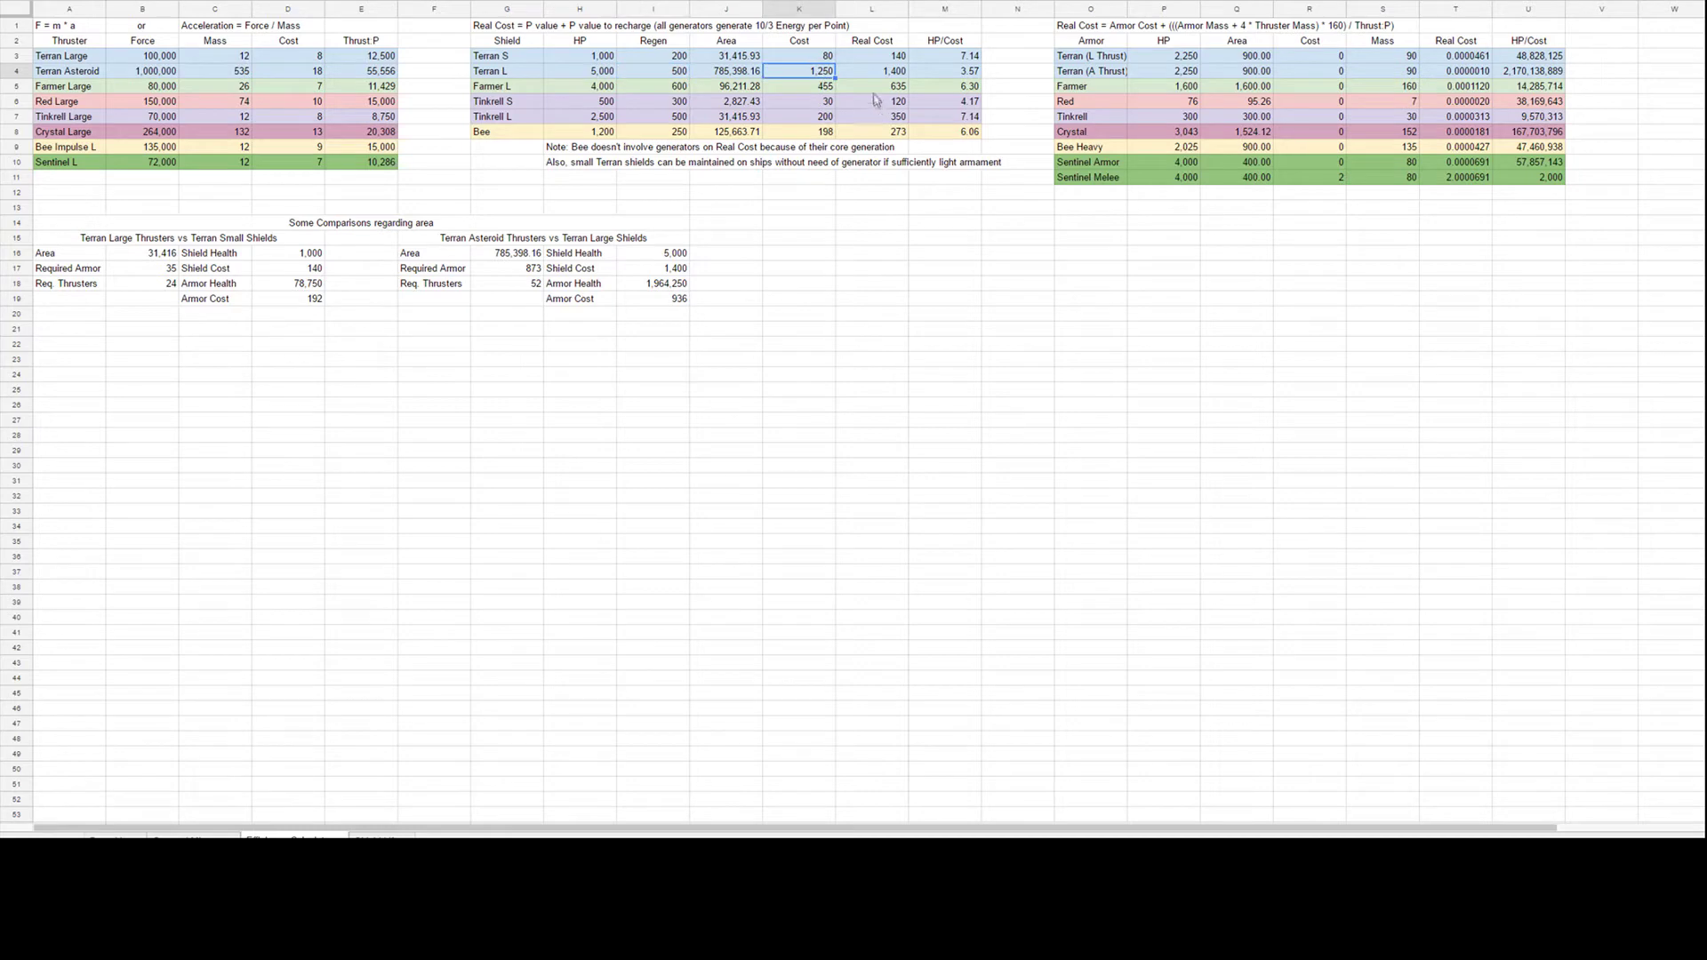
click(855, 76)
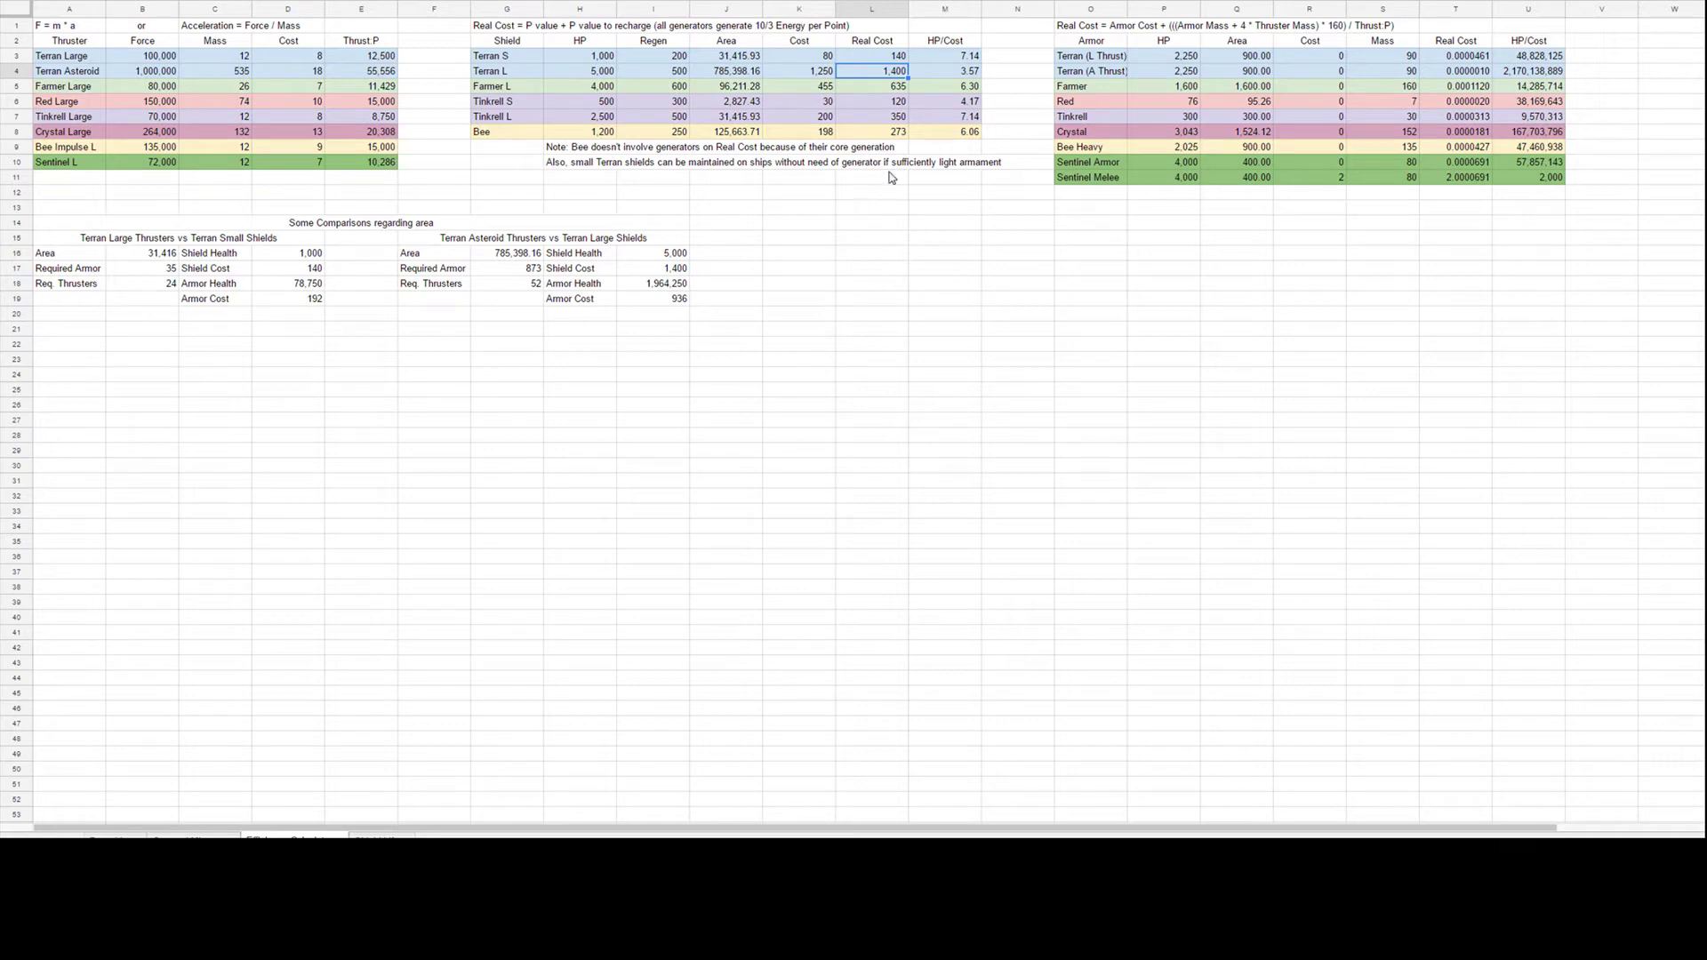
click(866, 88)
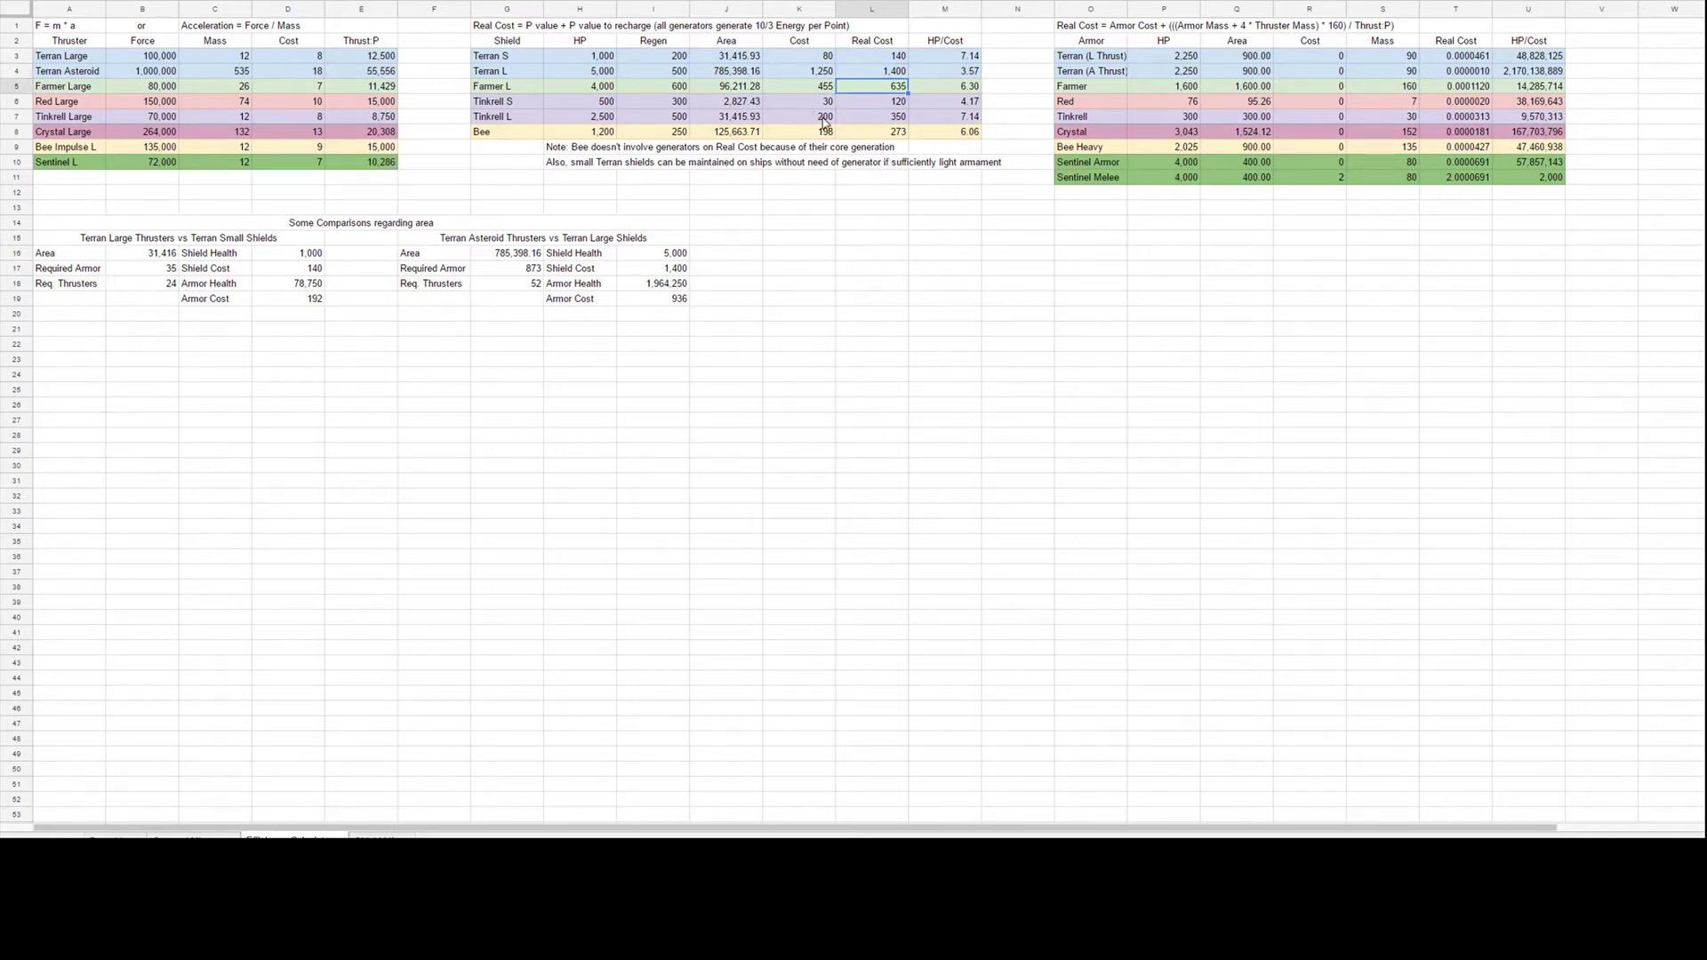
click(883, 135)
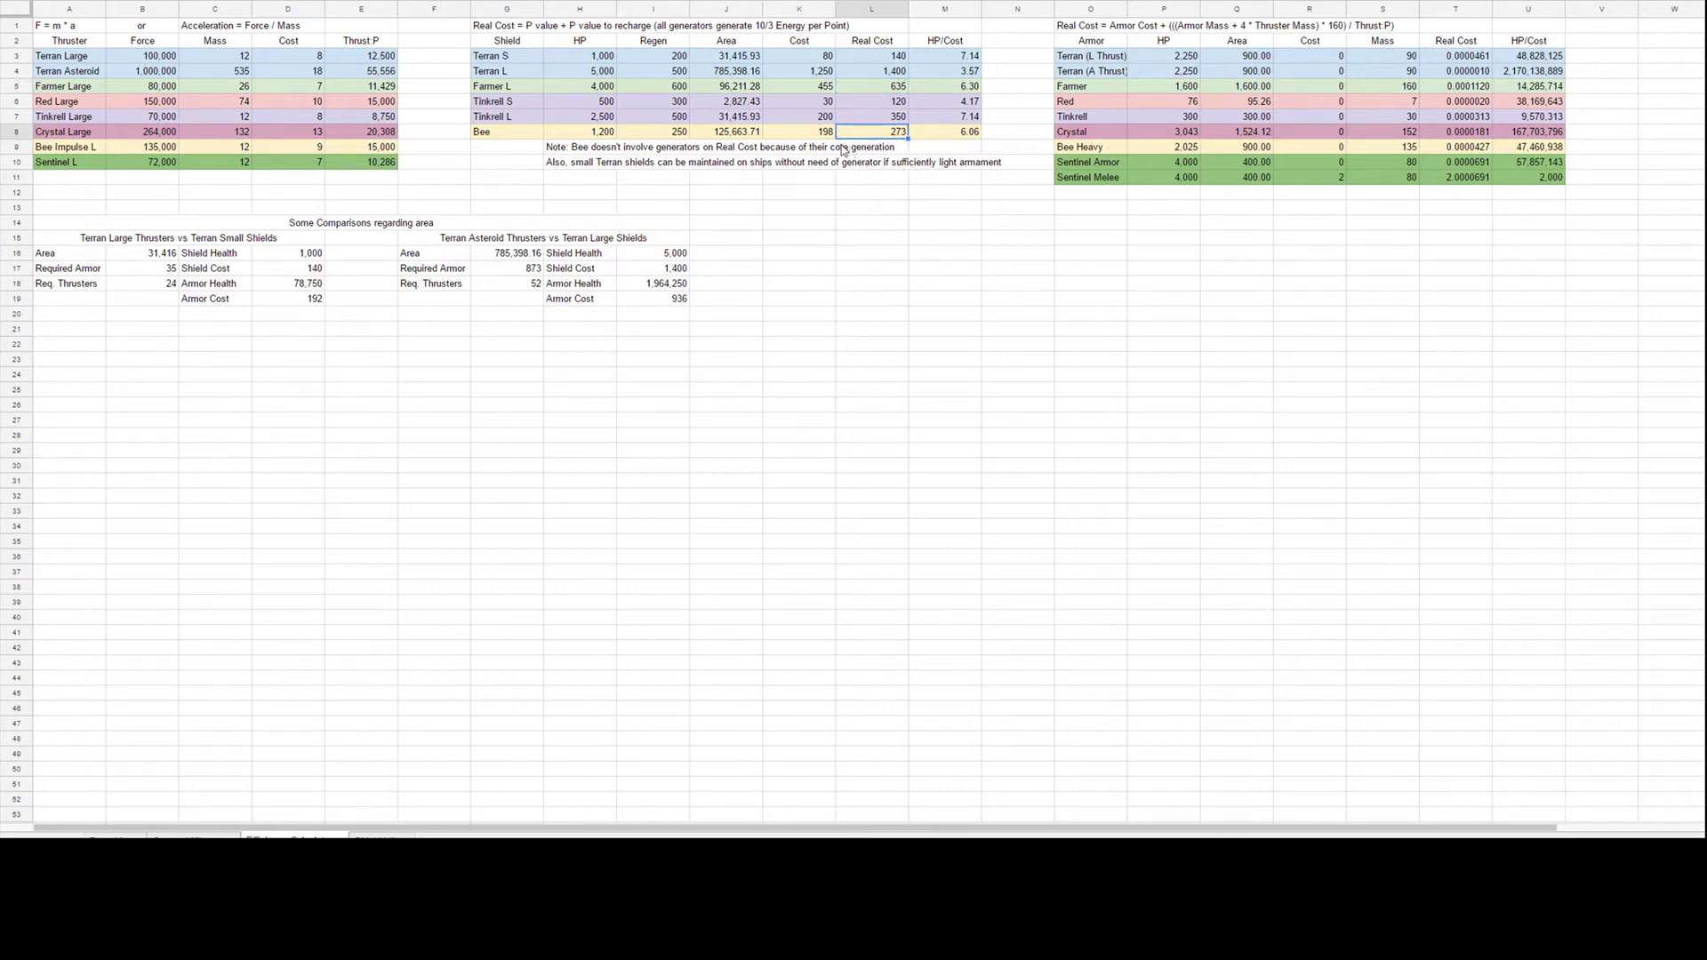
Compare the HP/Cost of the Bee, Tinkrell L and Terran S shields and check Tinkrell S's cost, real cost and regen.
click(943, 138)
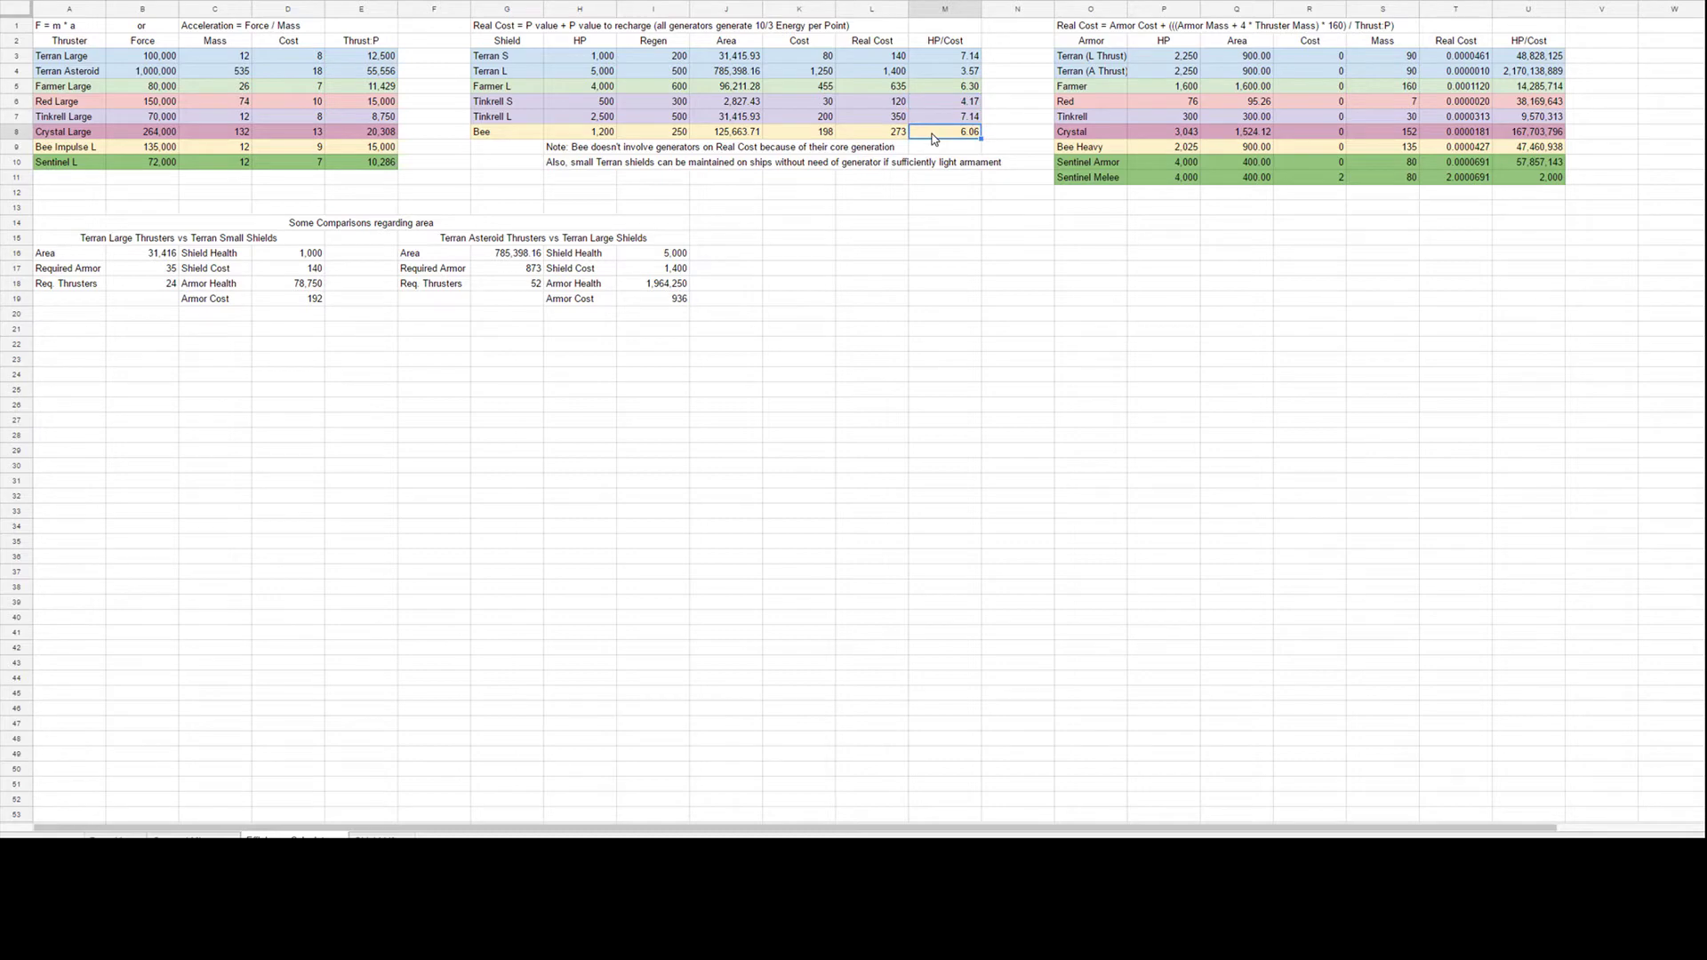
click(949, 115)
click(941, 134)
click(797, 99)
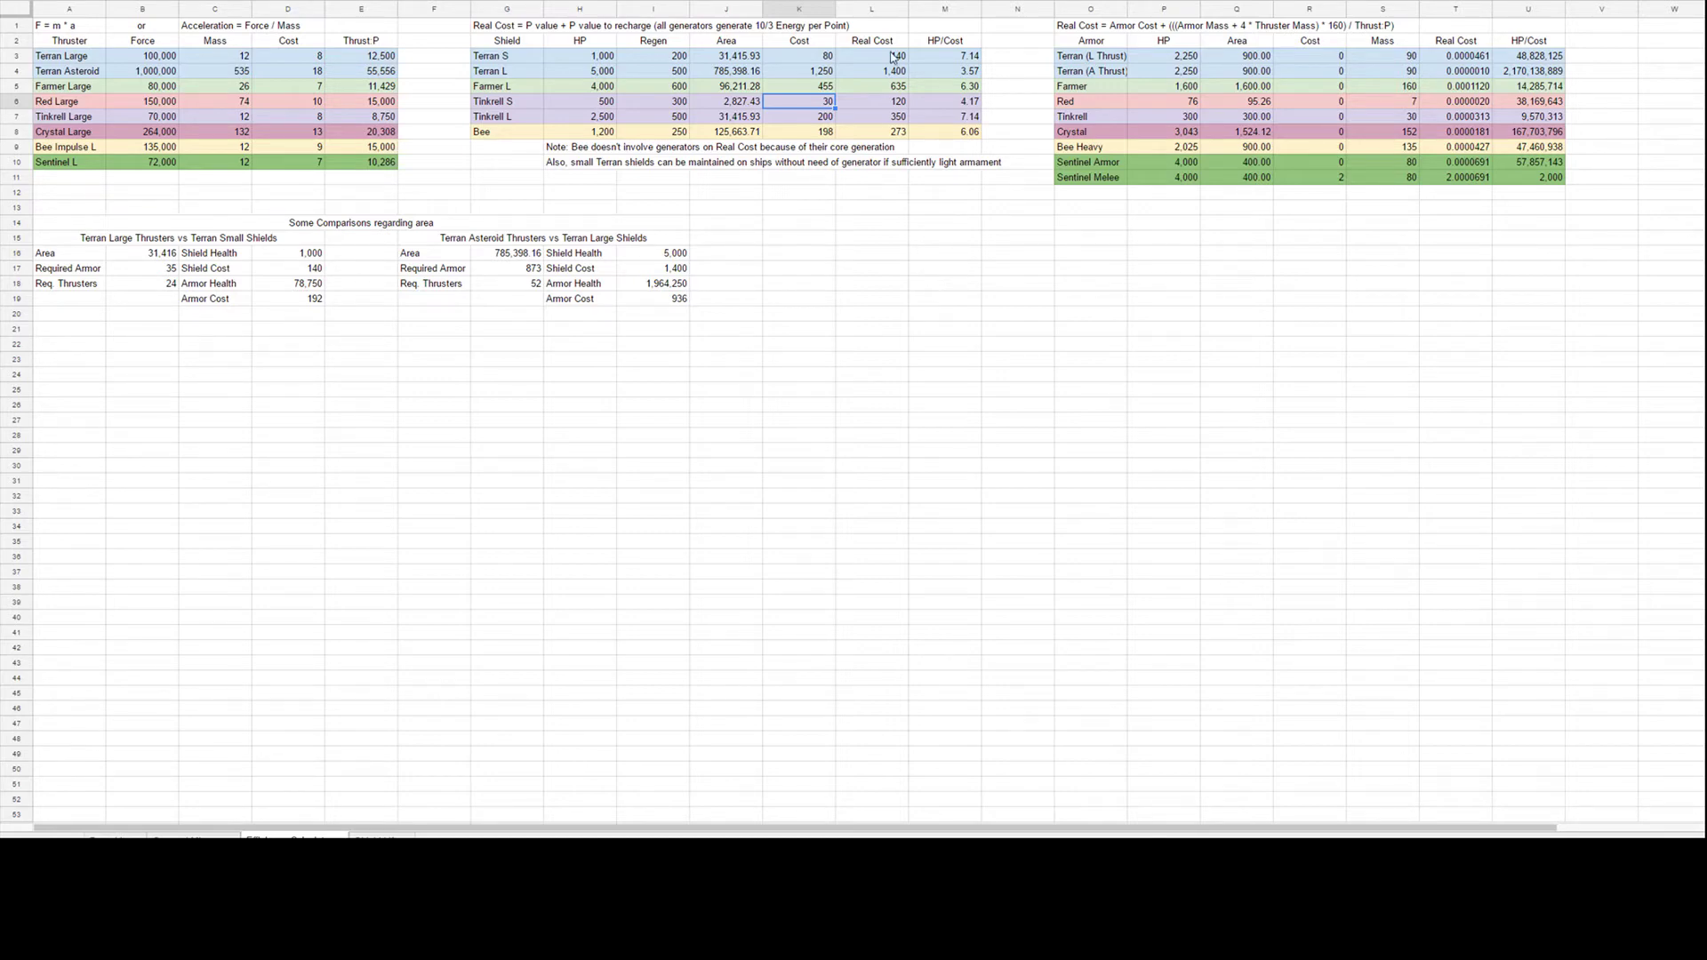
click(891, 104)
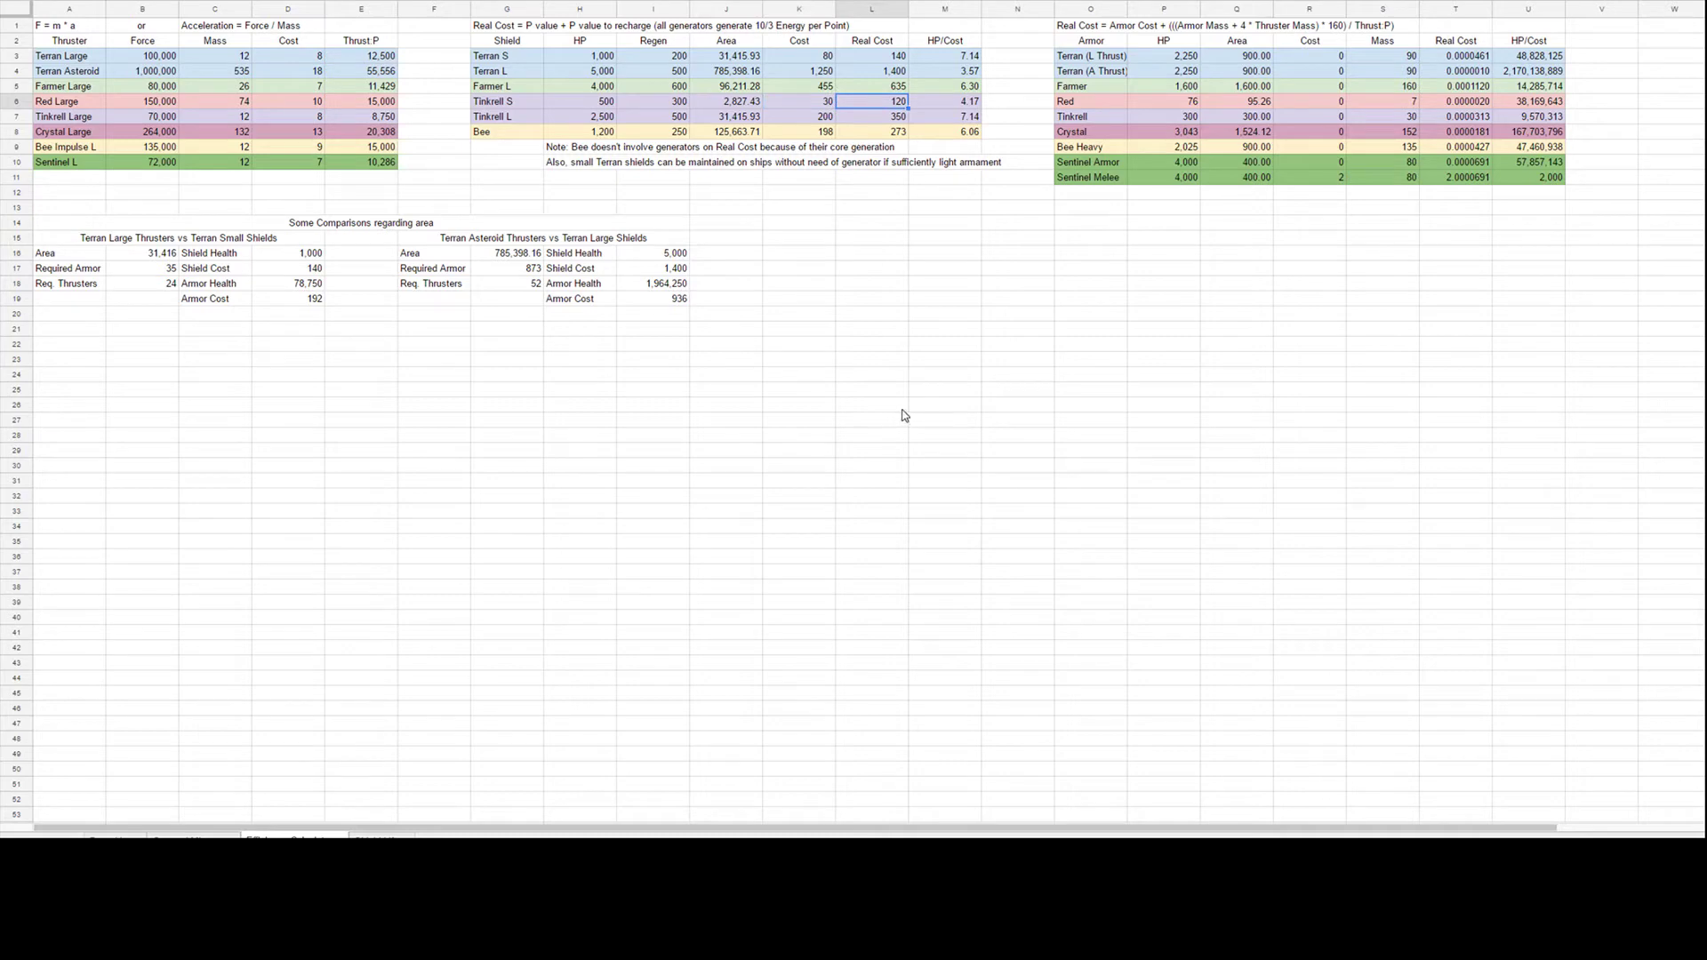
click(658, 103)
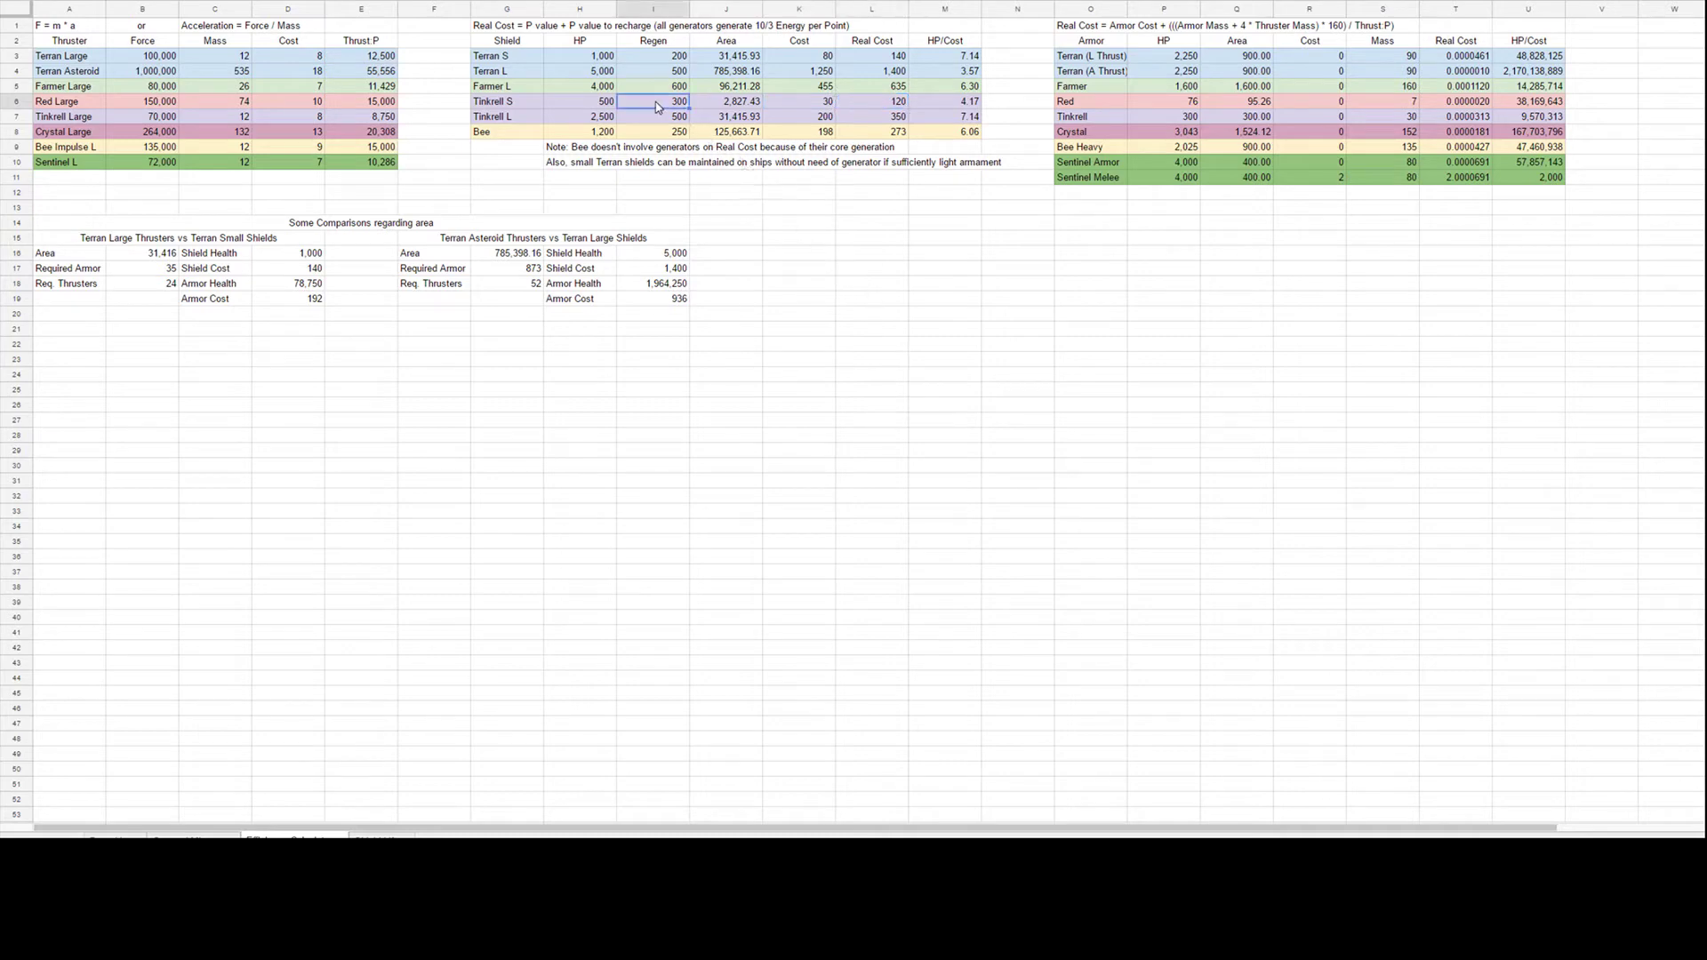
click(967, 116)
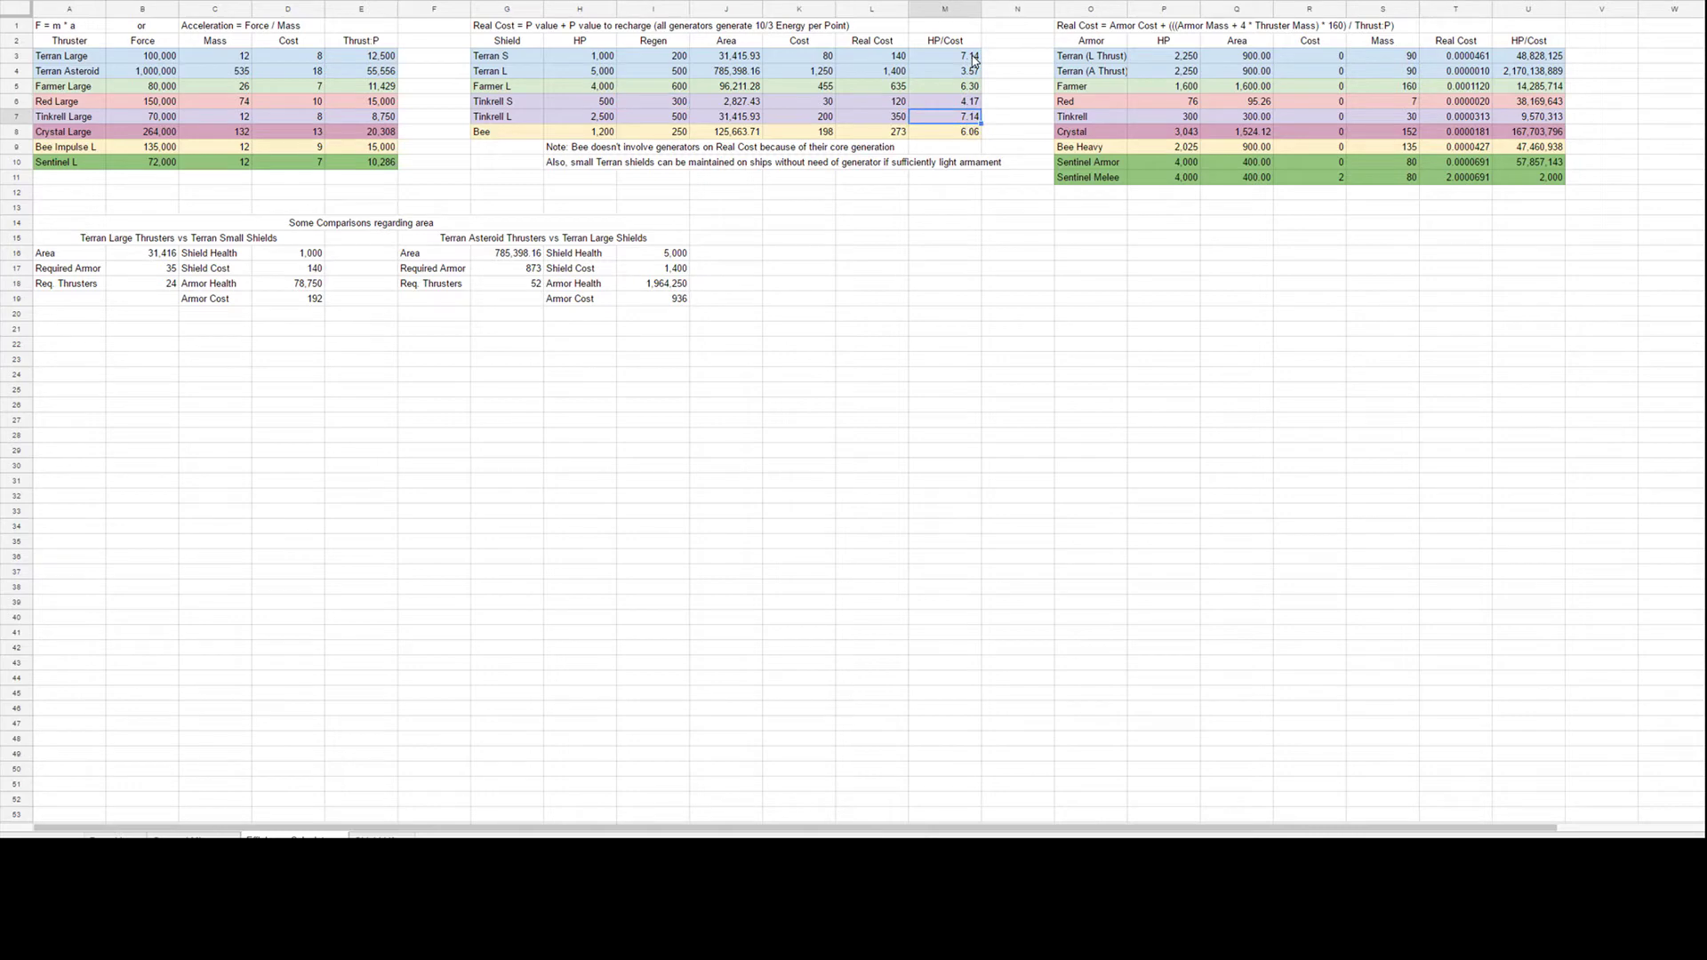
click(973, 58)
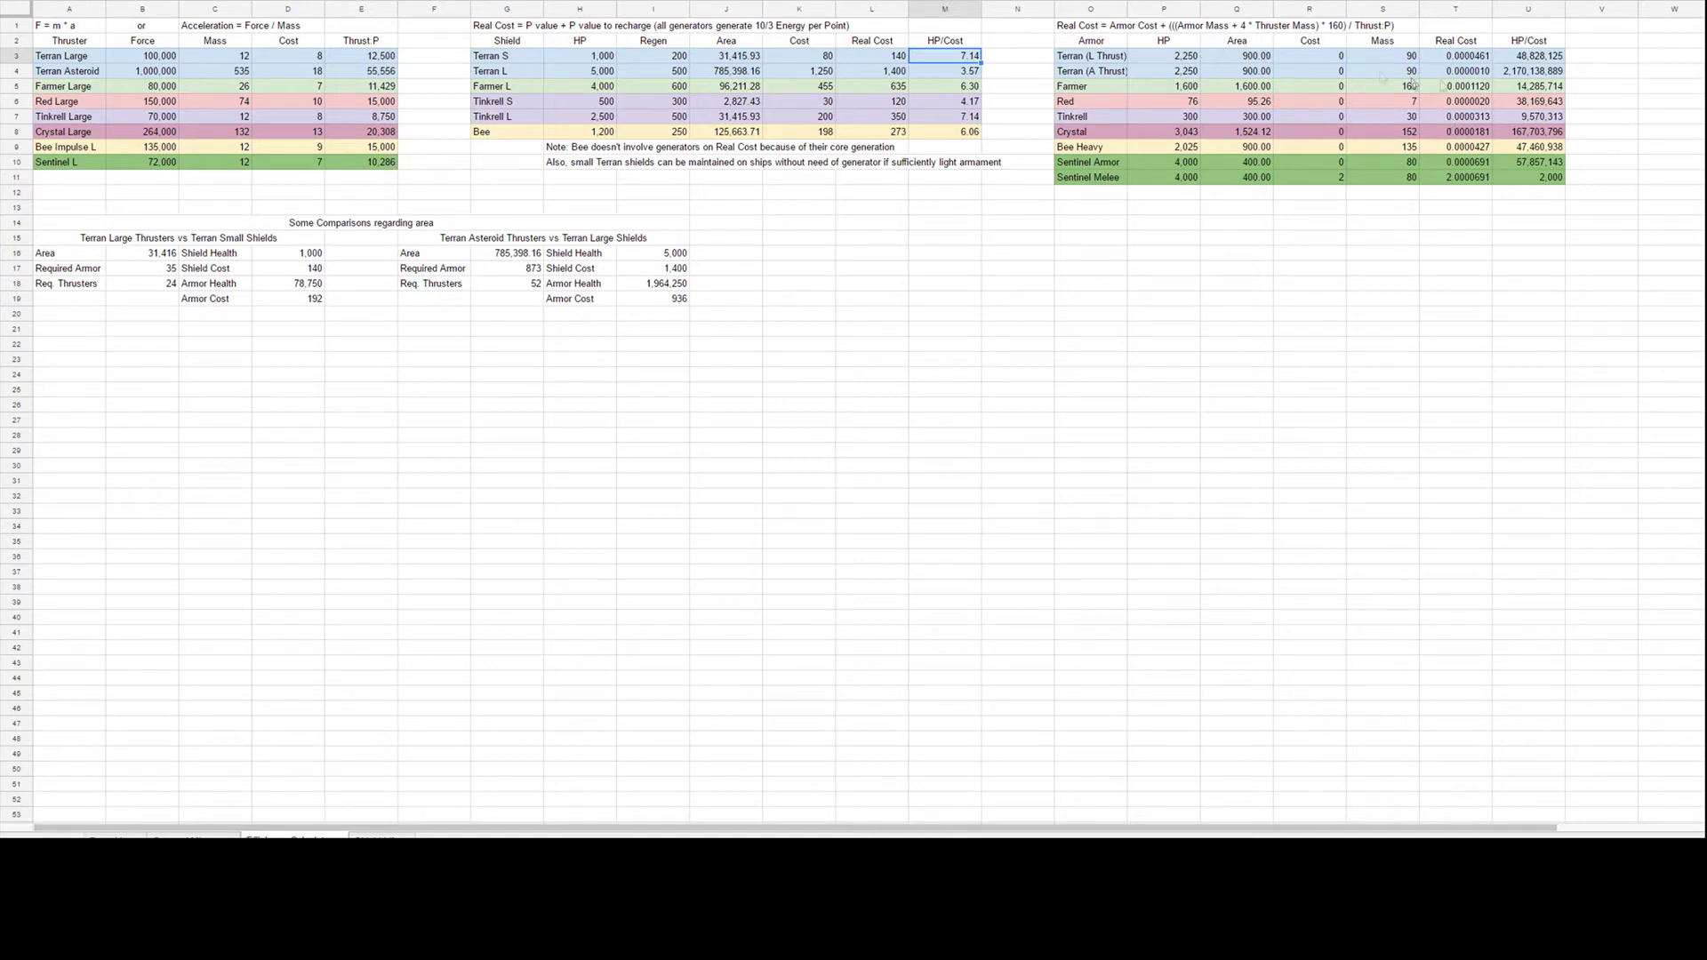
Compare the HP/Cost of the Terran, Farmer, Tinkrell, Crystal and Sentinel armors, and contrast Terran armor with the Terran S shield.
click(1446, 63)
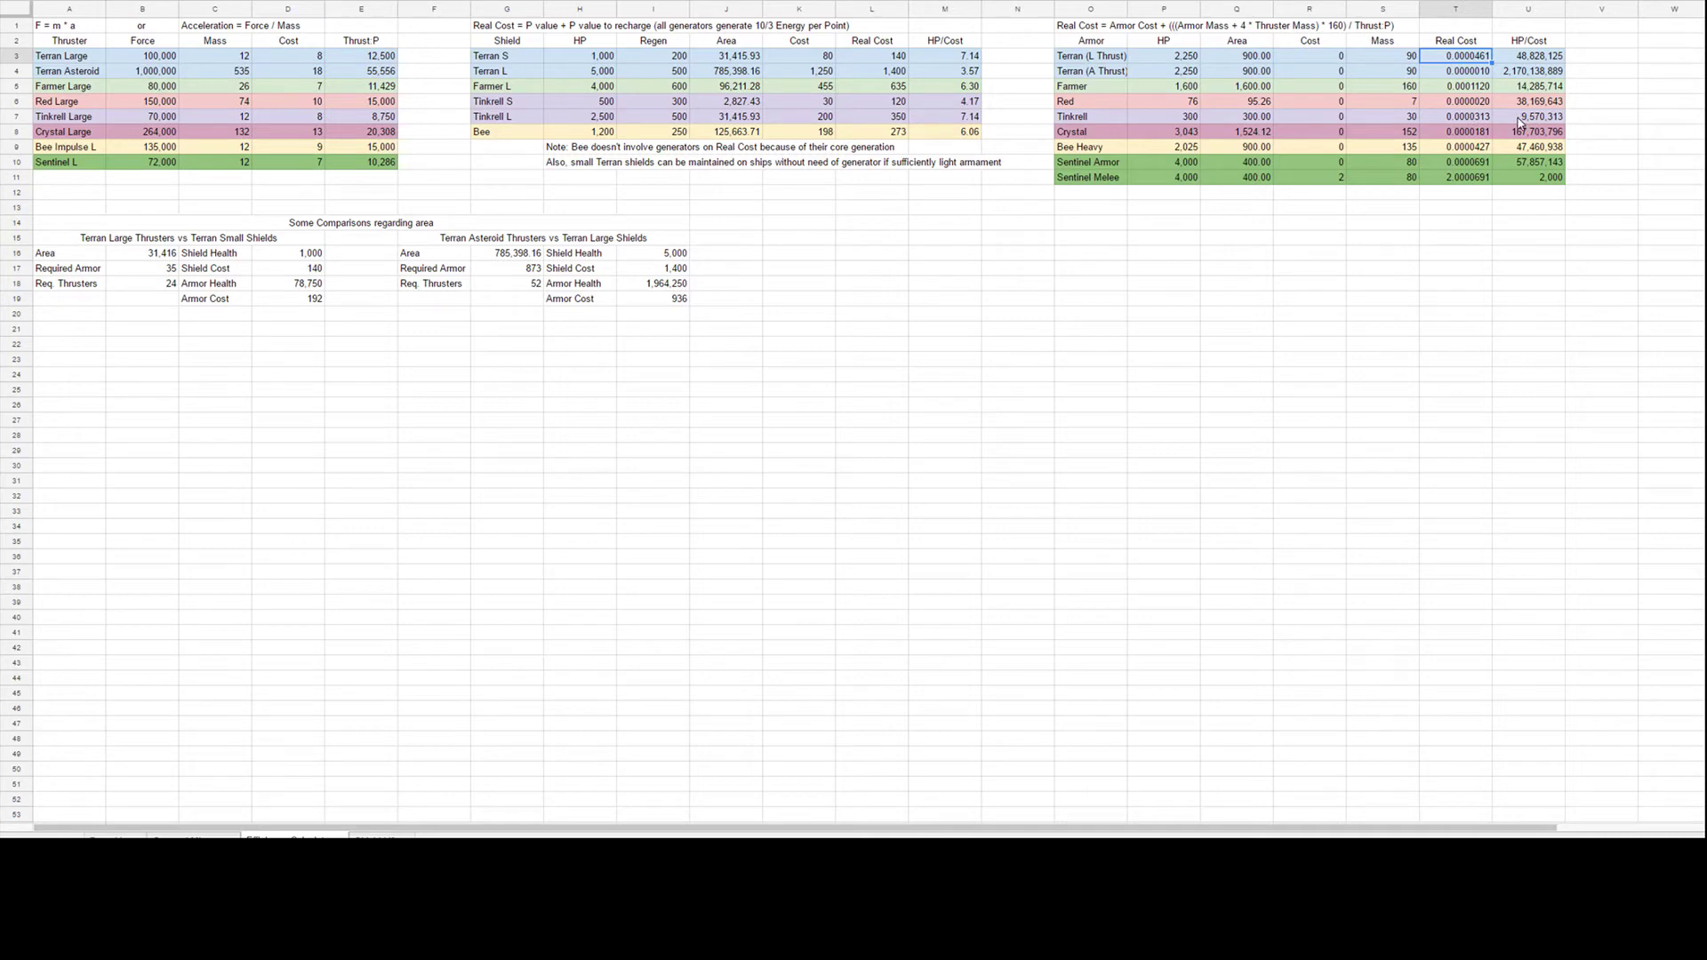
click(1520, 123)
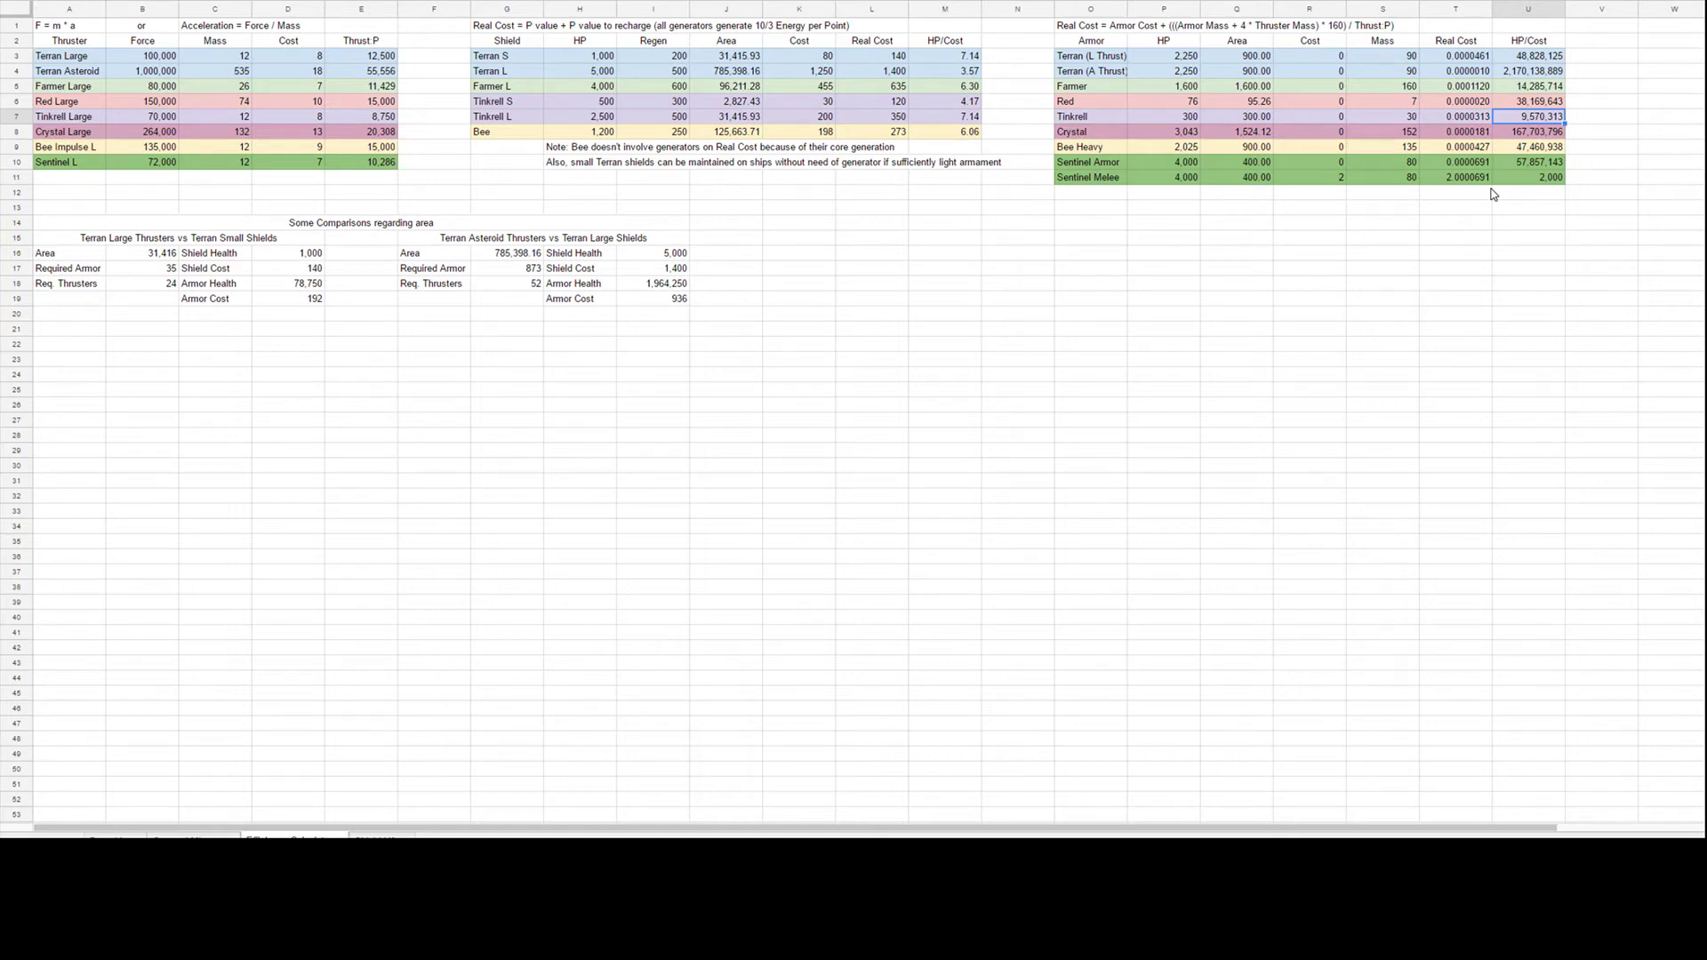
click(1508, 92)
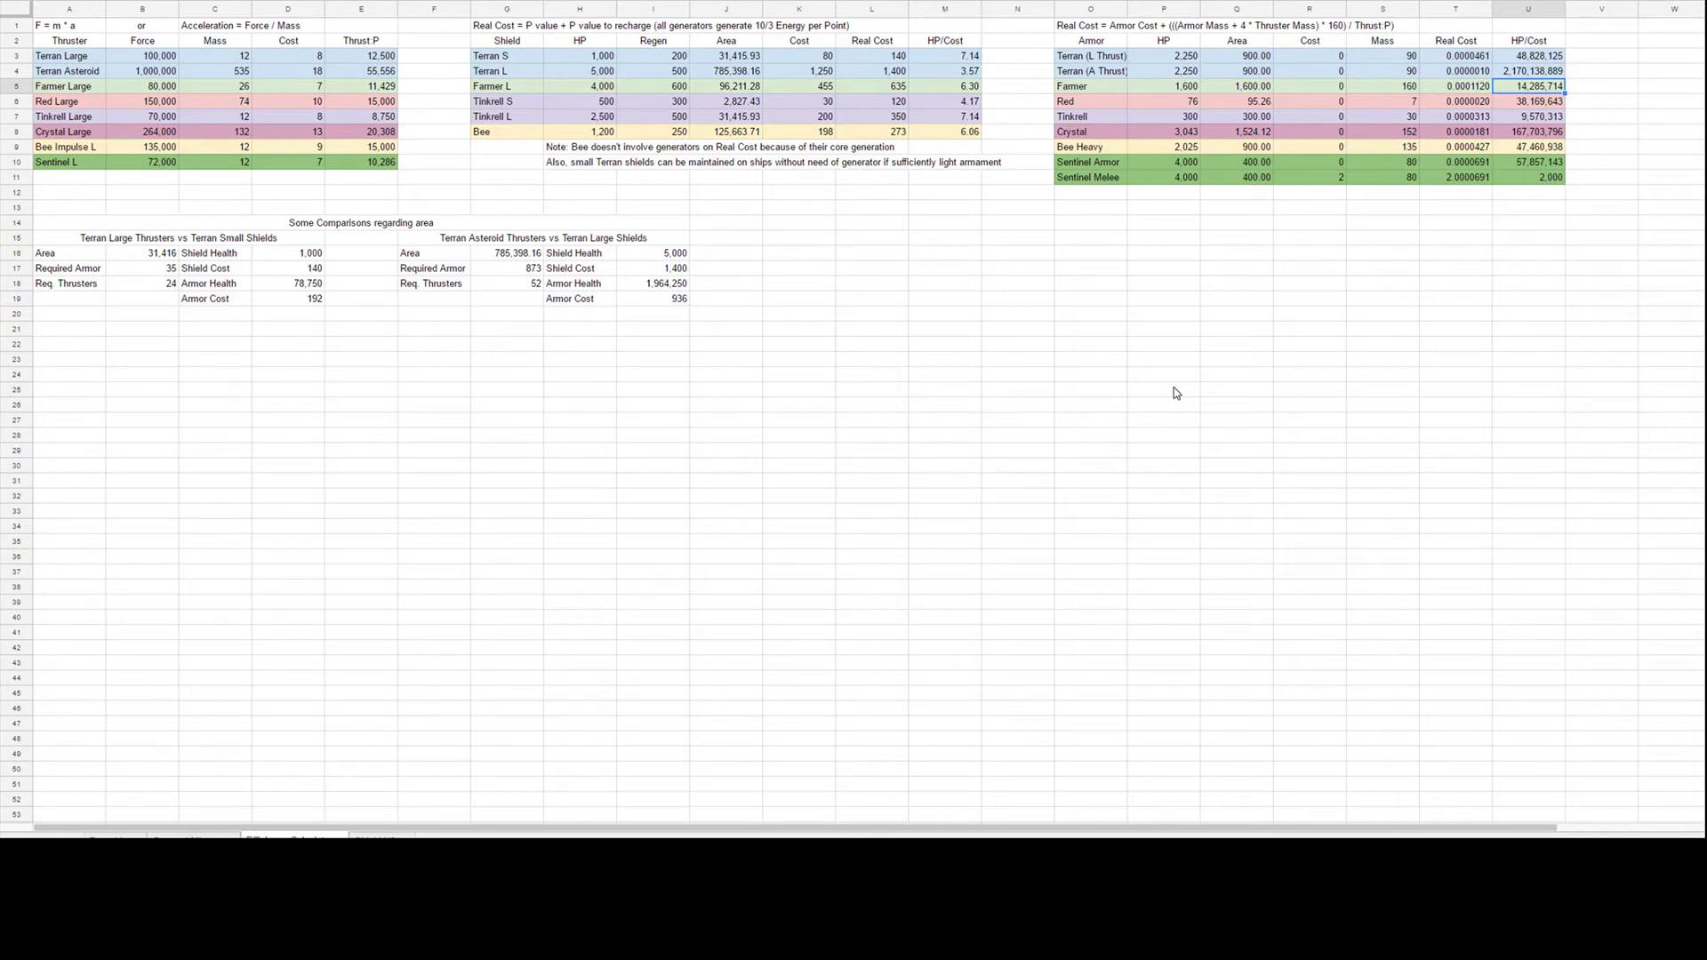
click(1508, 73)
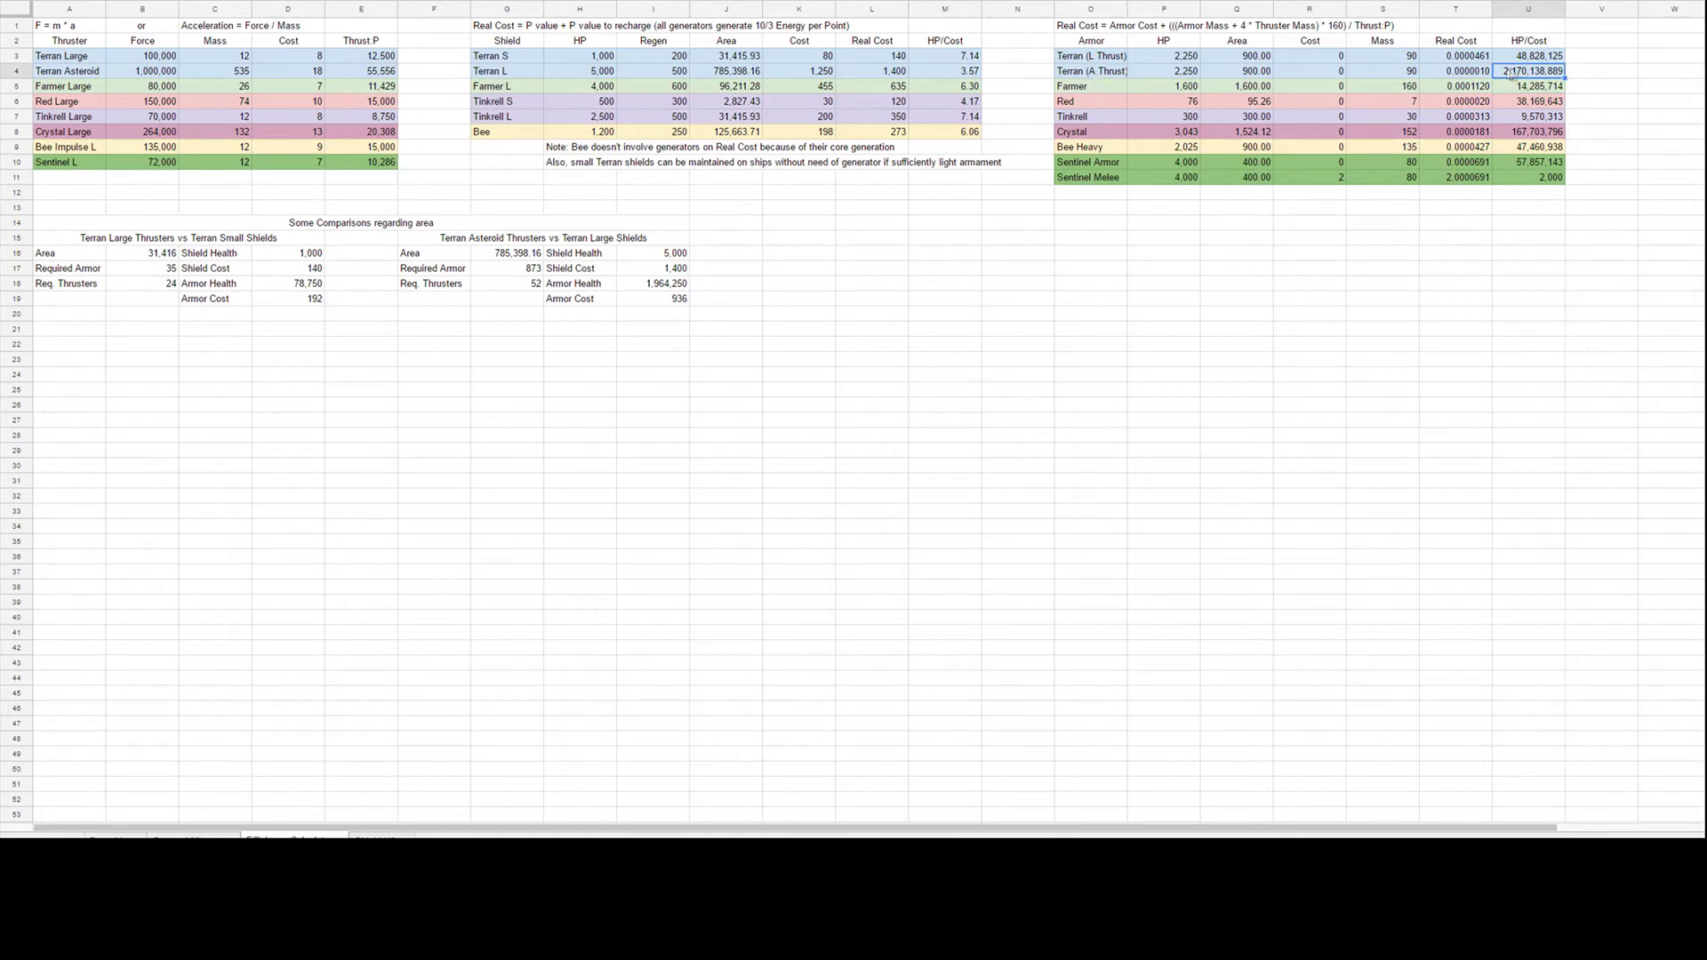
click(1497, 133)
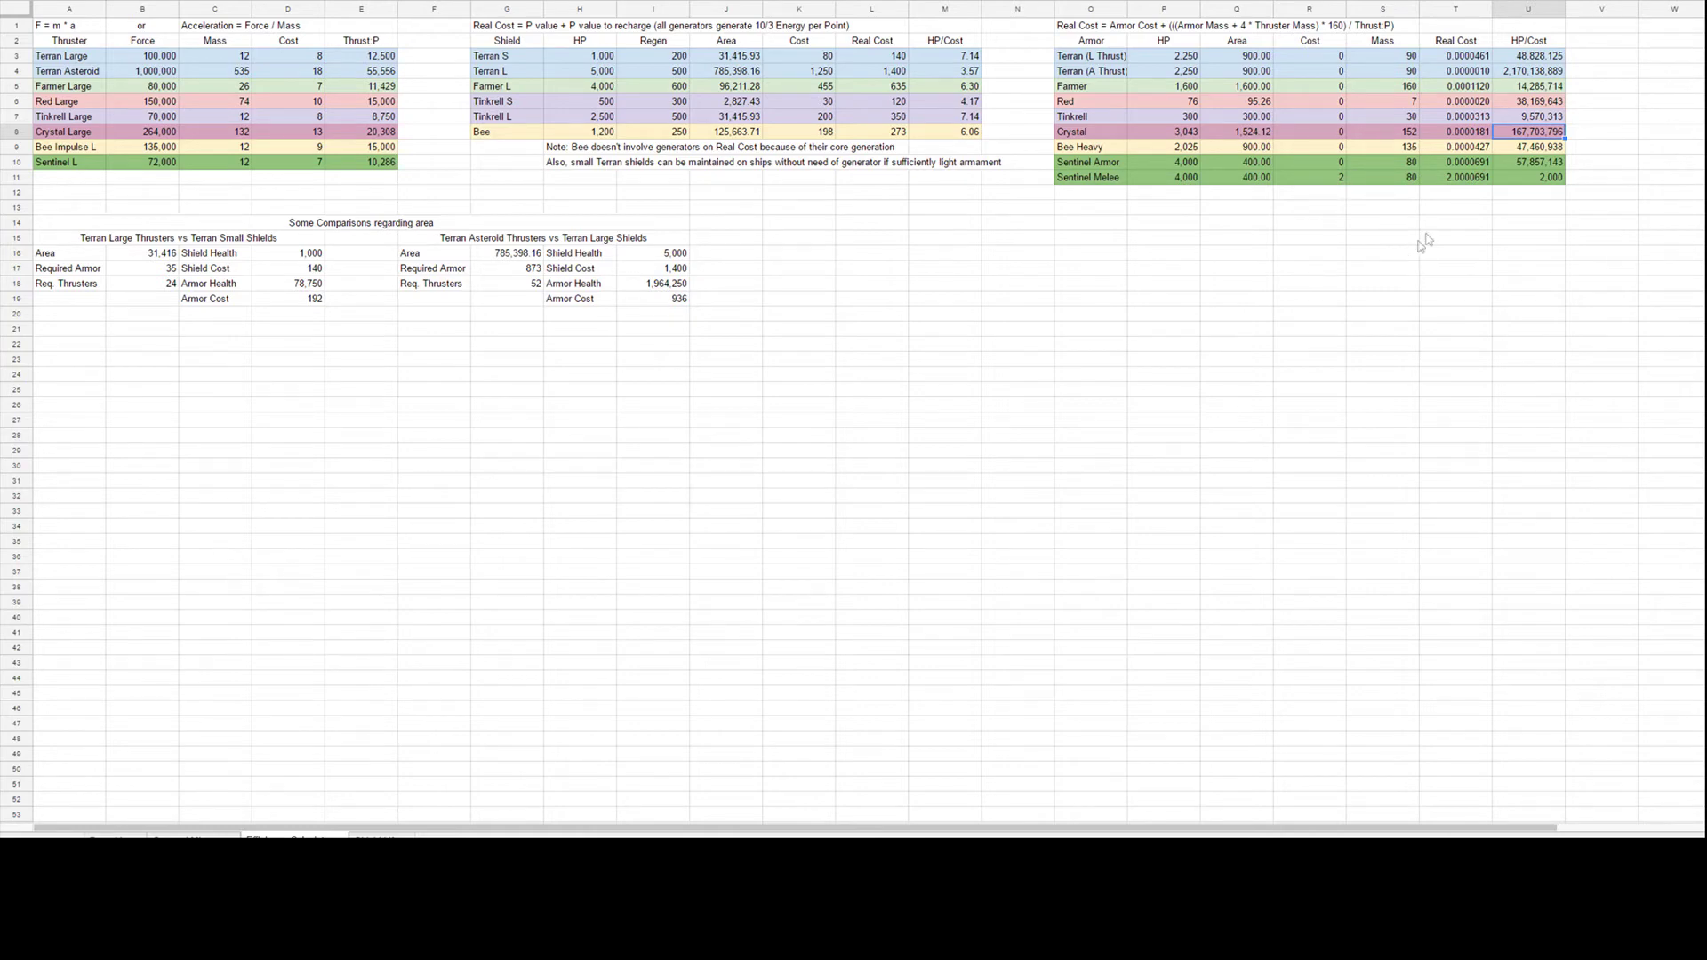
click(1506, 72)
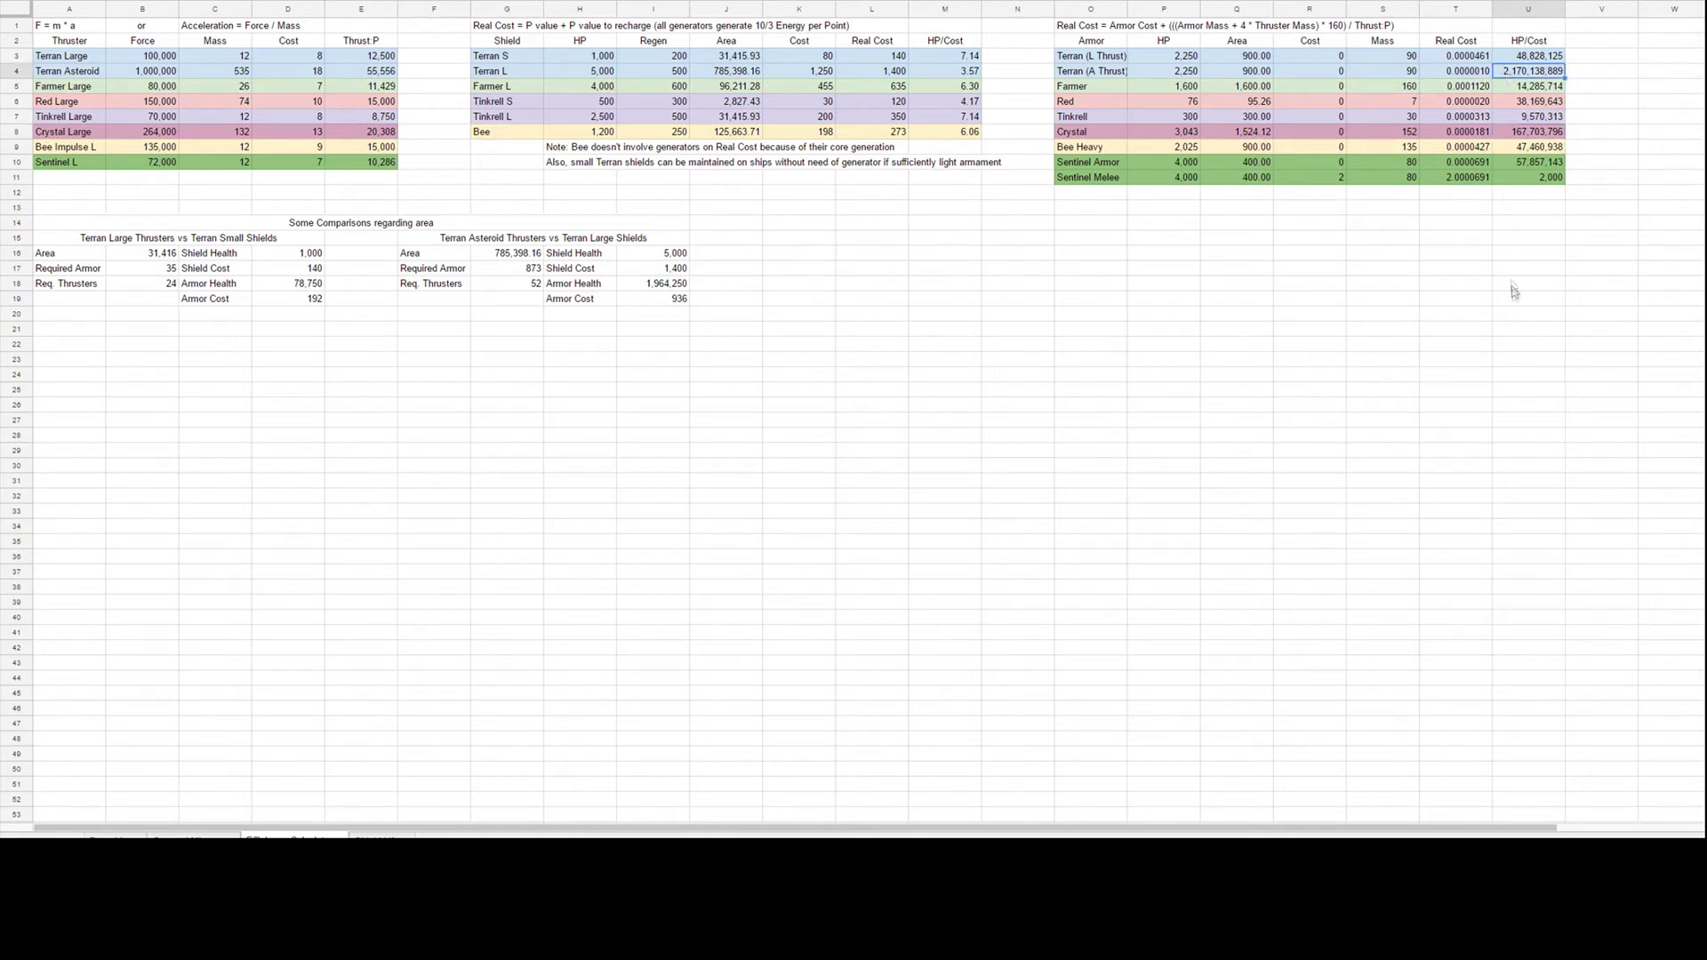
click(1516, 165)
click(1513, 60)
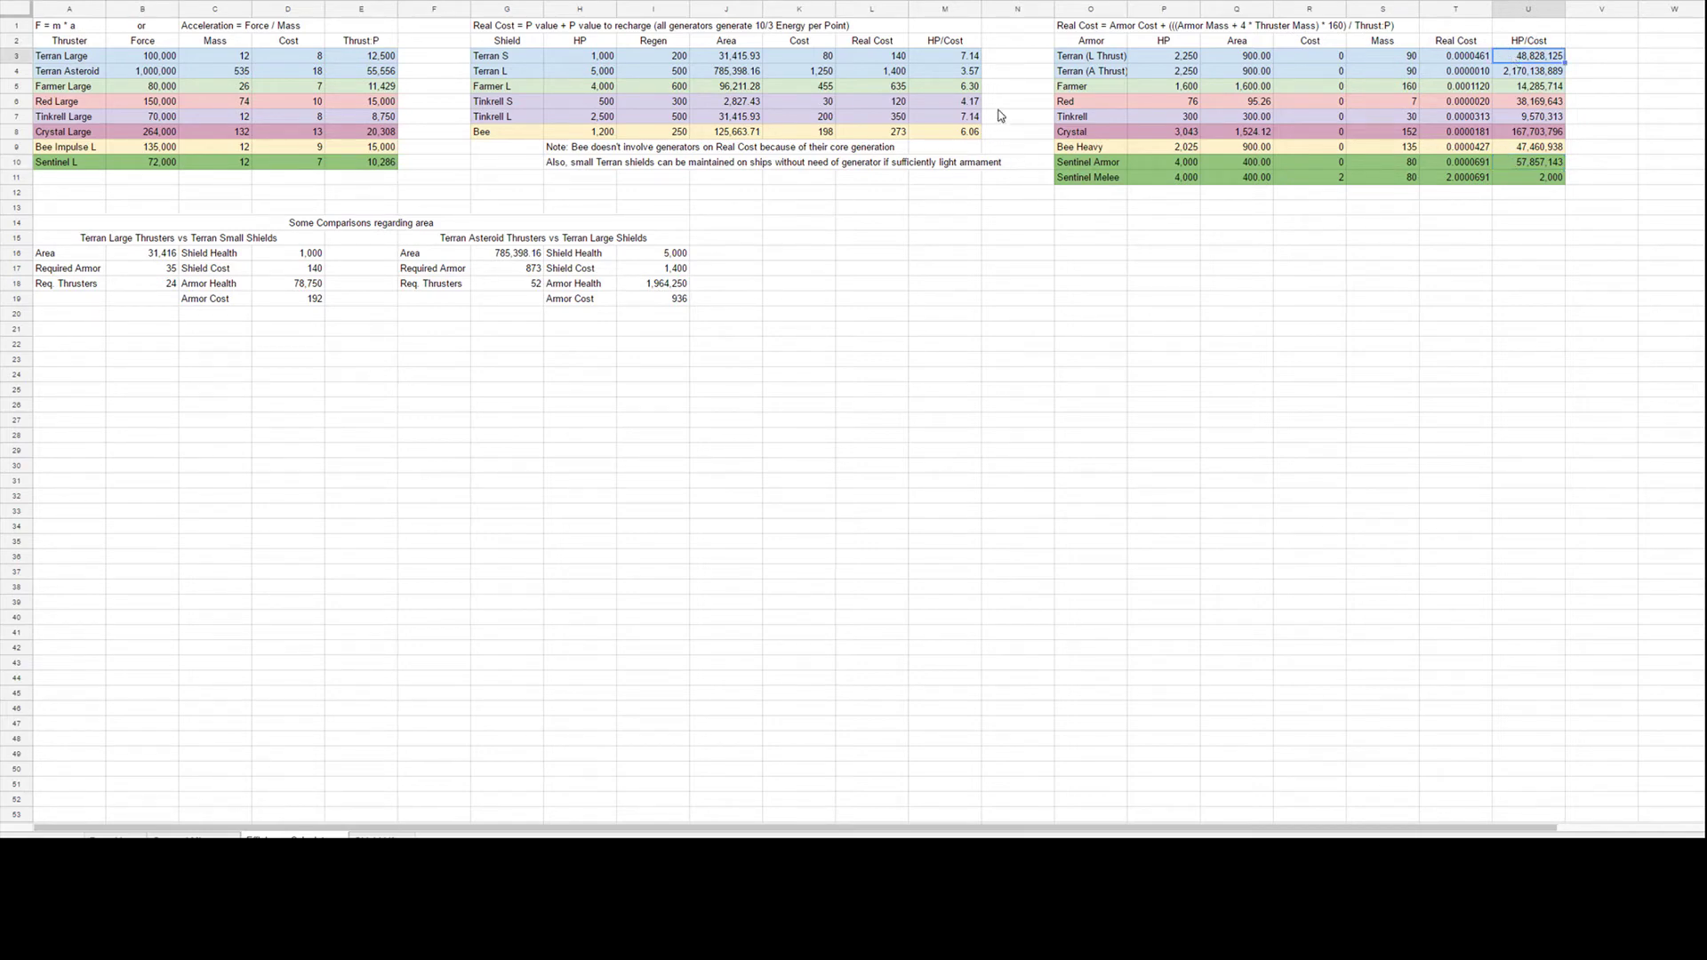
click(963, 60)
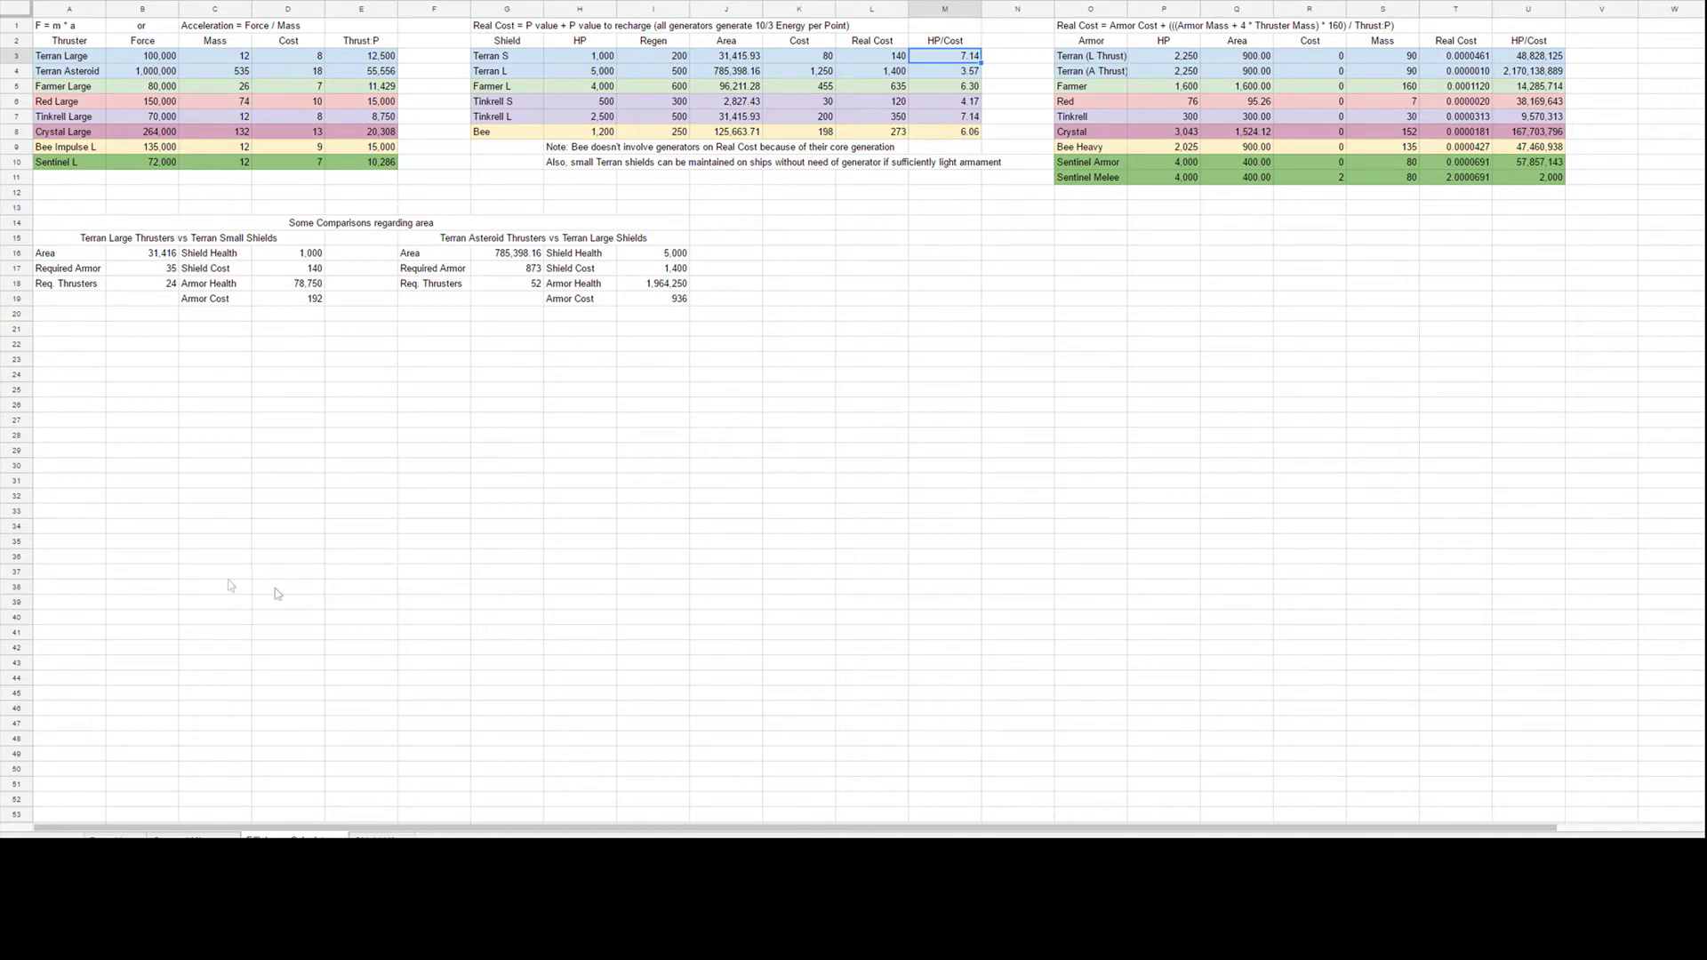
Review the Terran Large Thrusters vs Terran Small Shields comparison: area, required armor and thrusters, and shield and armor health and cost.
click(1015, 256)
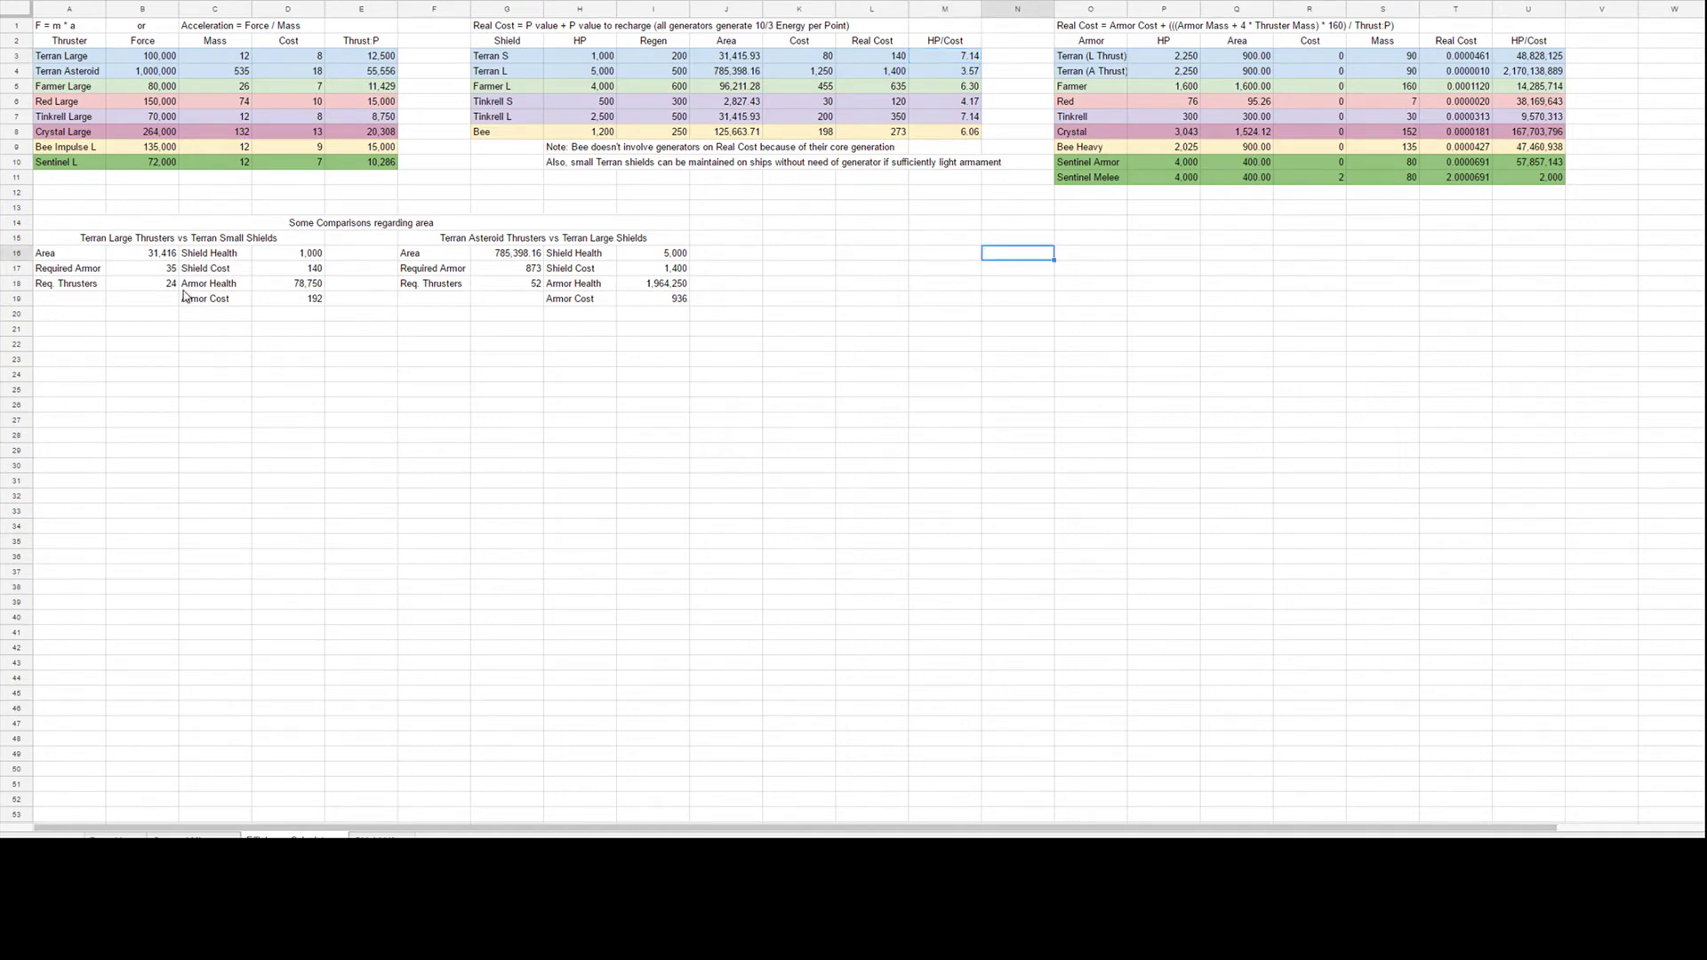
click(160, 328)
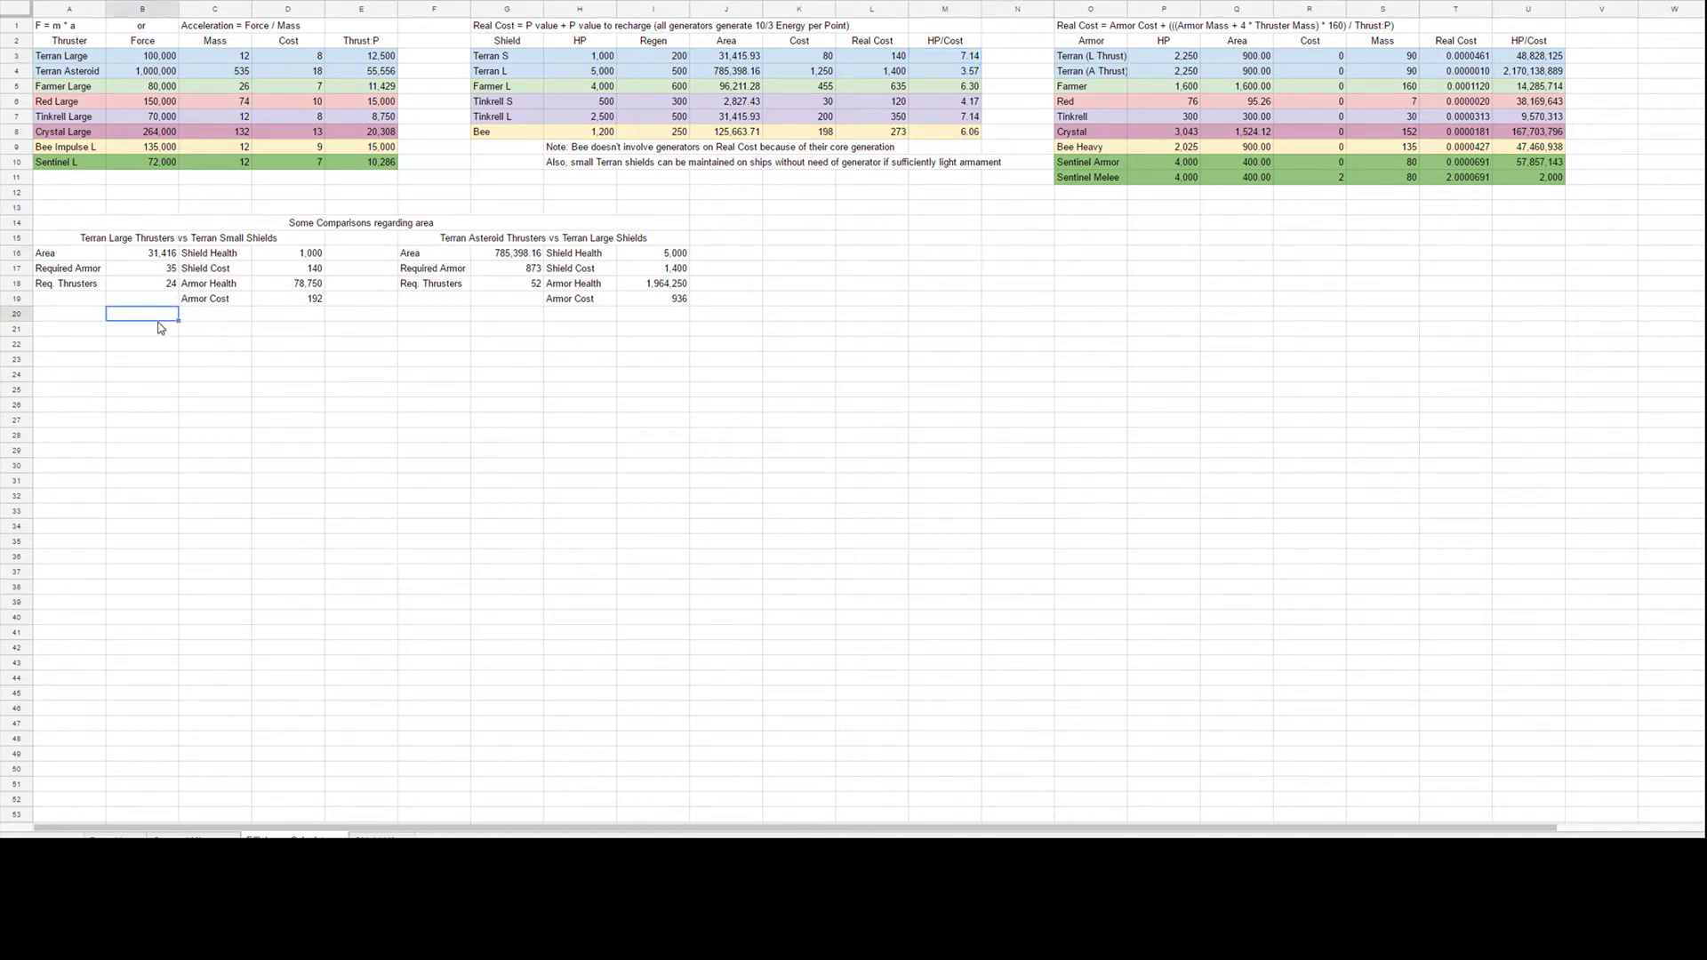
click(153, 285)
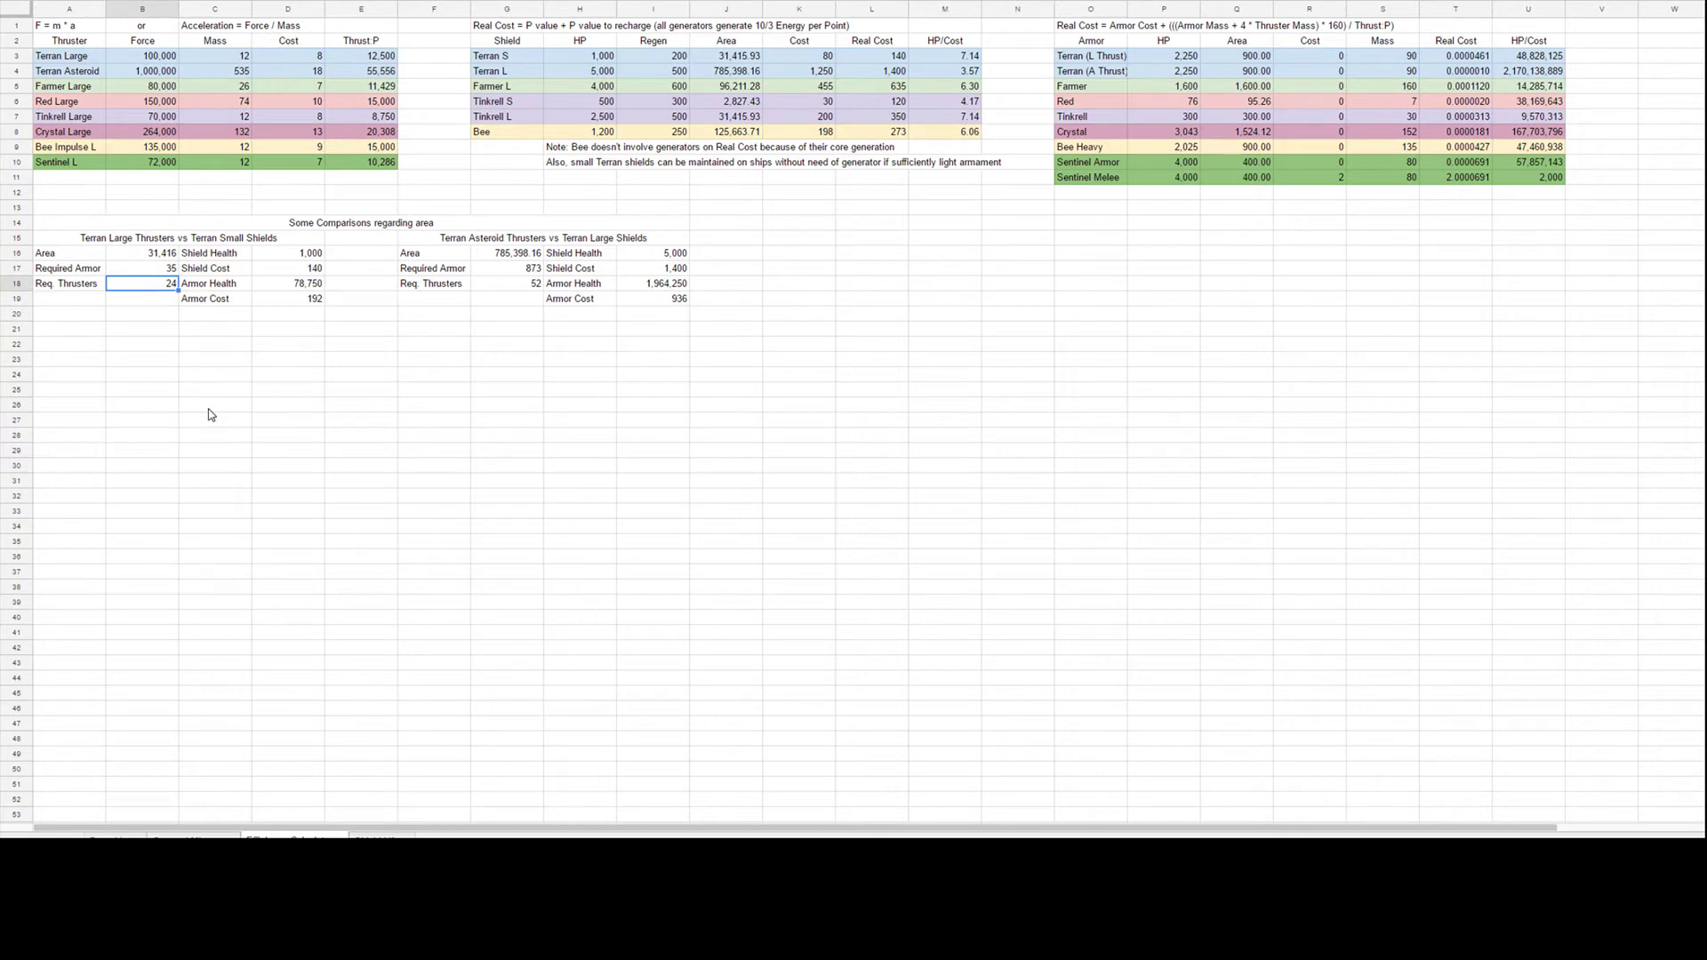
click(147, 258)
click(282, 259)
click(284, 271)
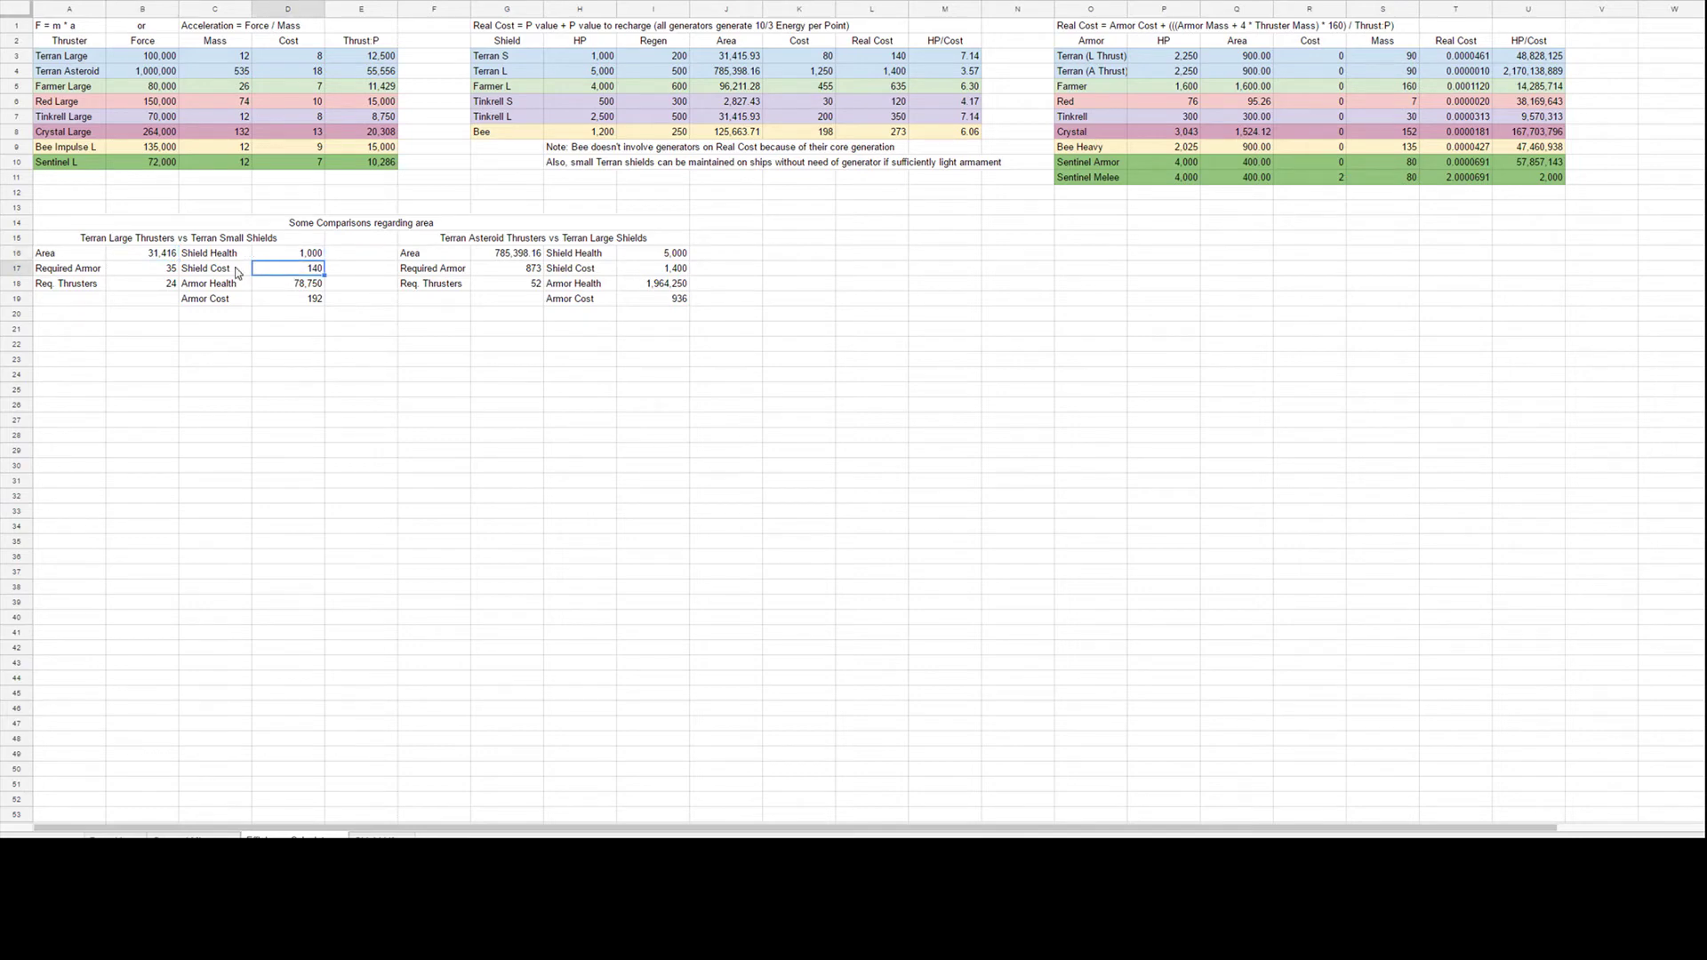
click(152, 271)
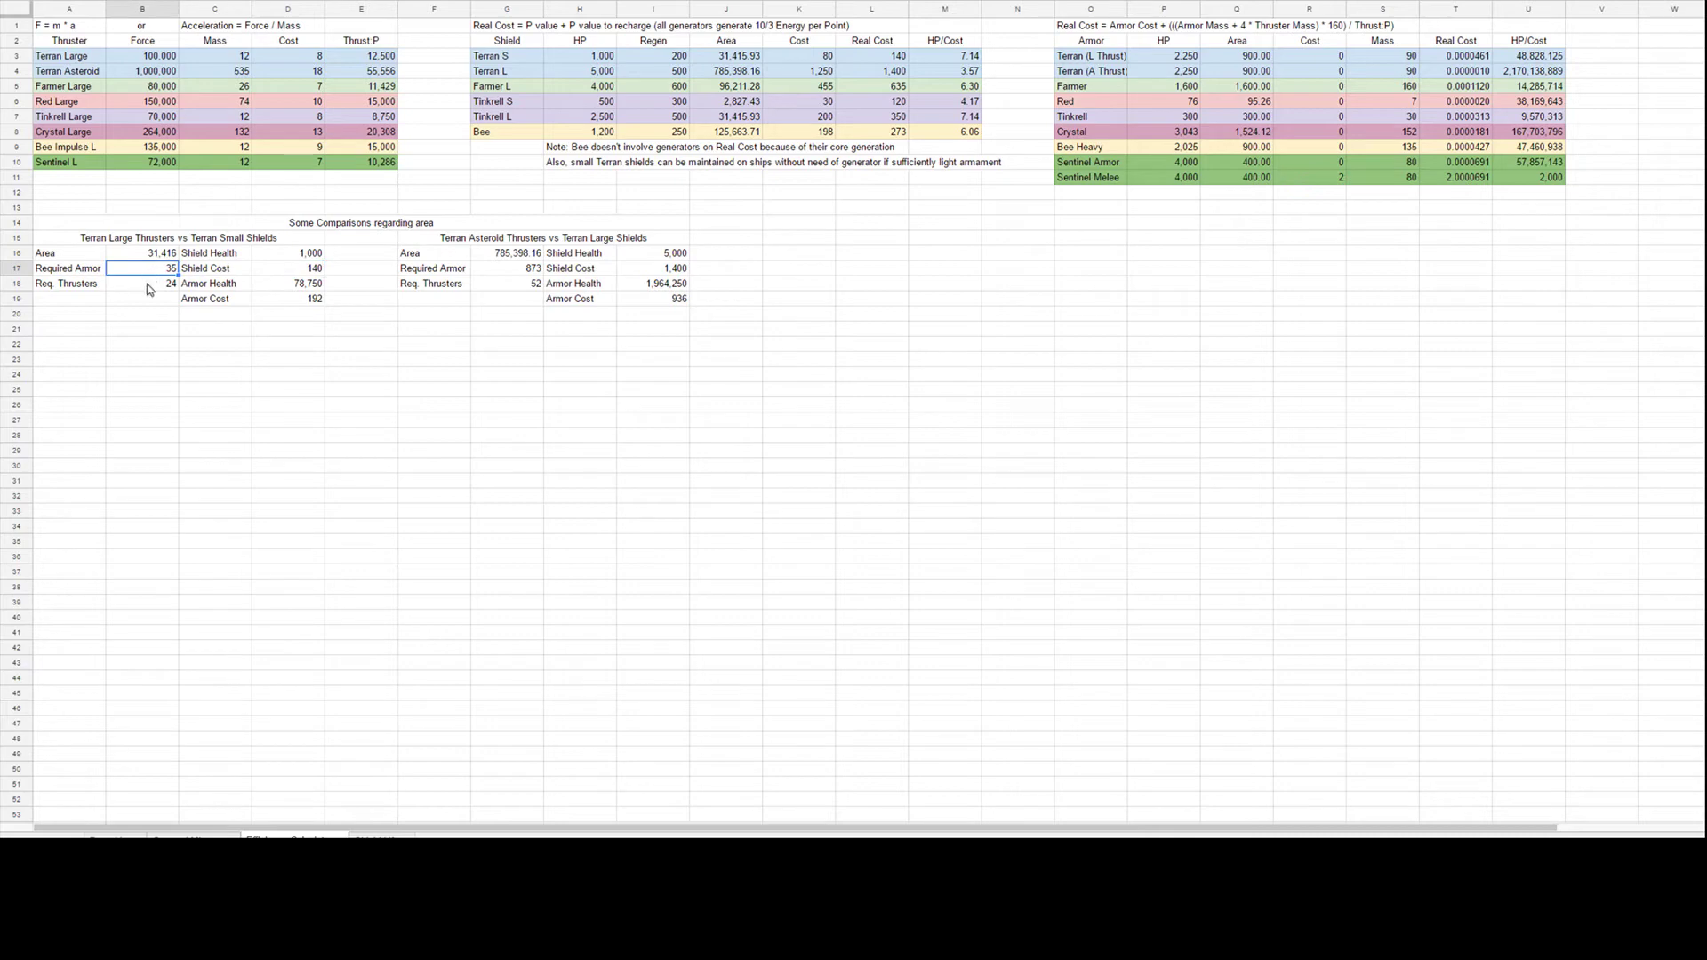
click(150, 287)
click(286, 284)
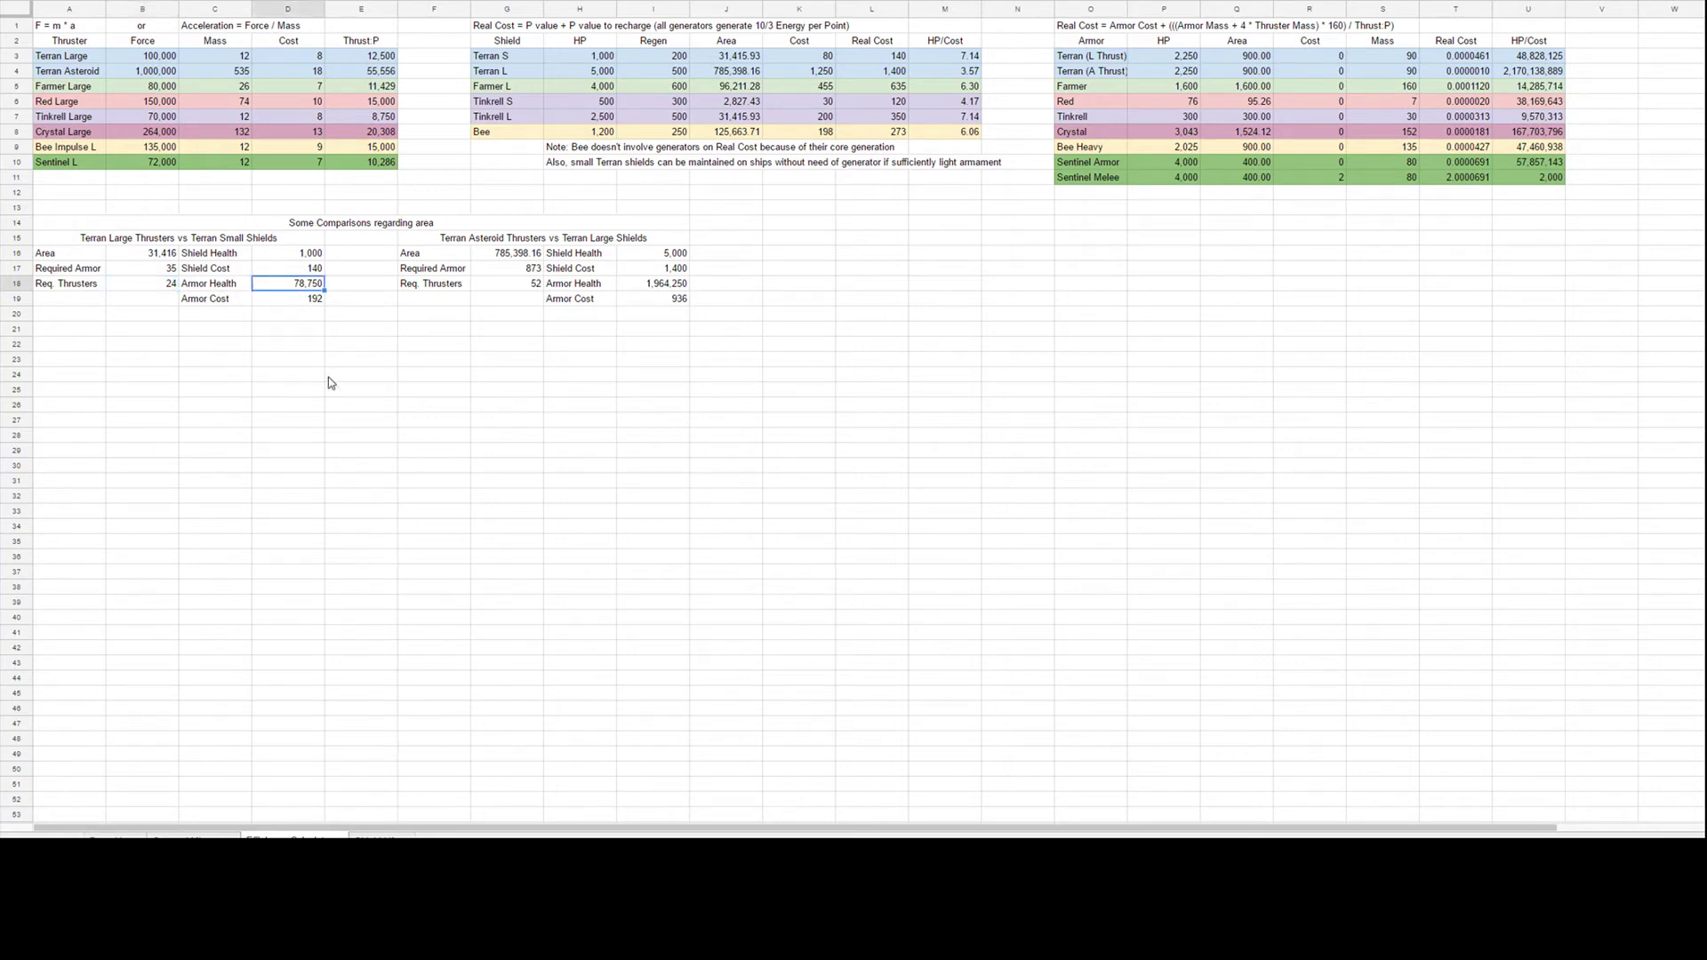
click(291, 304)
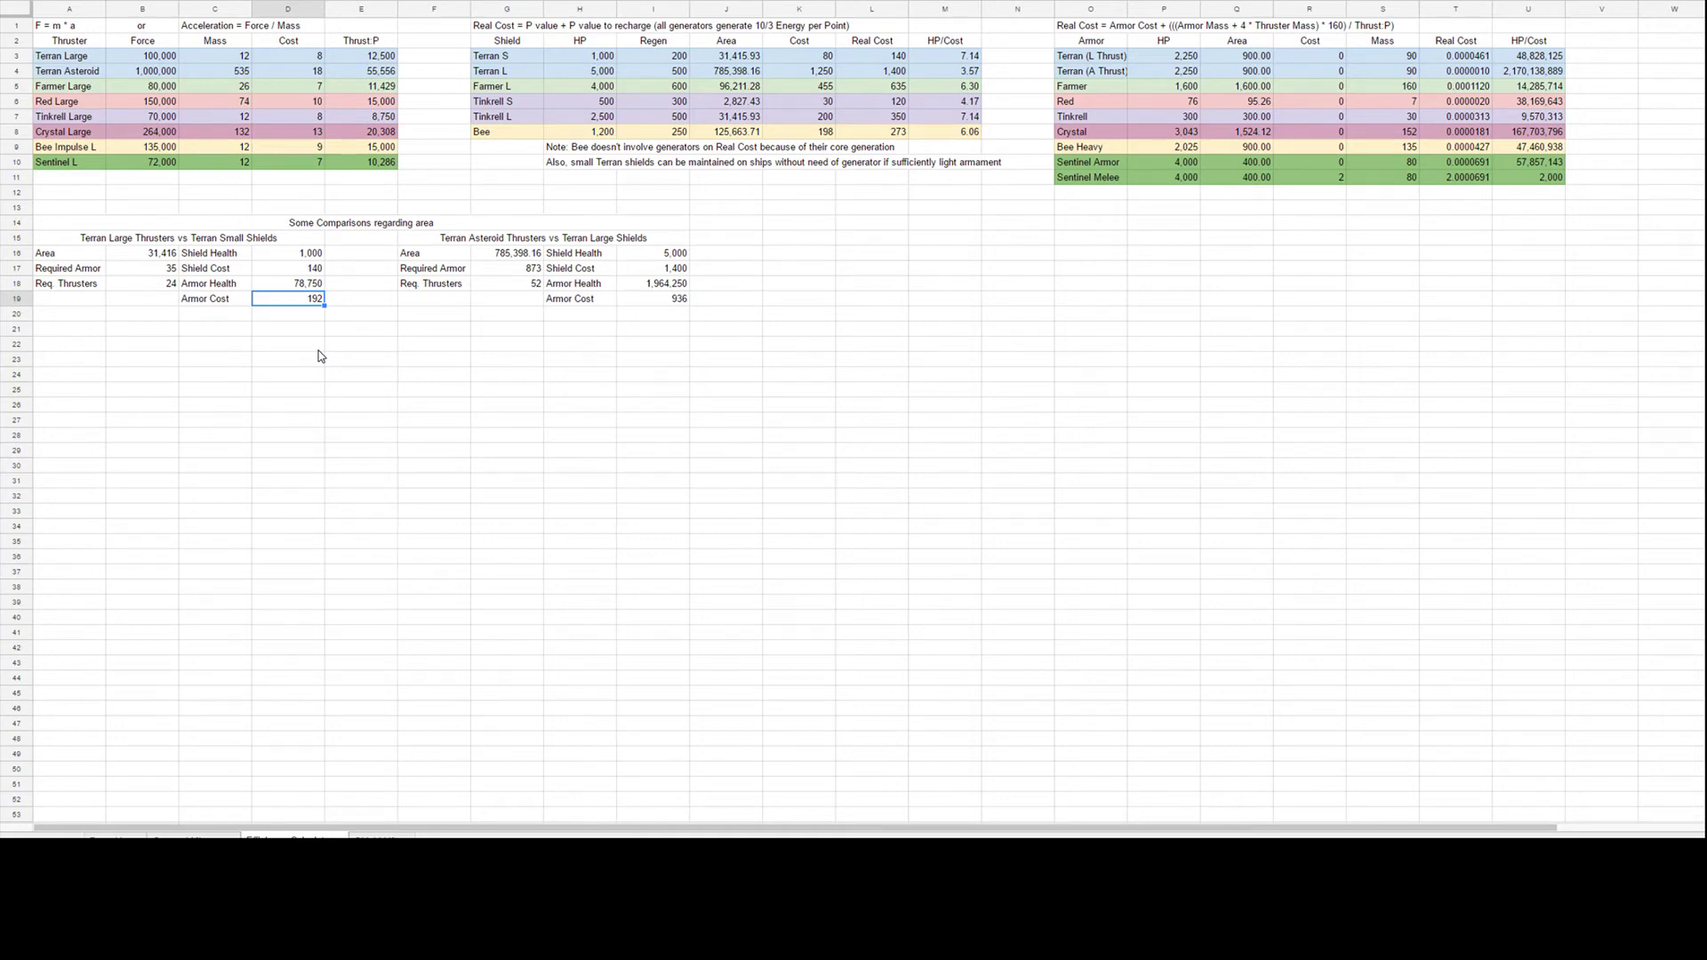
Review area, required armor, thrusters, health and costs in the Terran Asteroid Thrusters vs Terran Large Shields comparison.
click(505, 257)
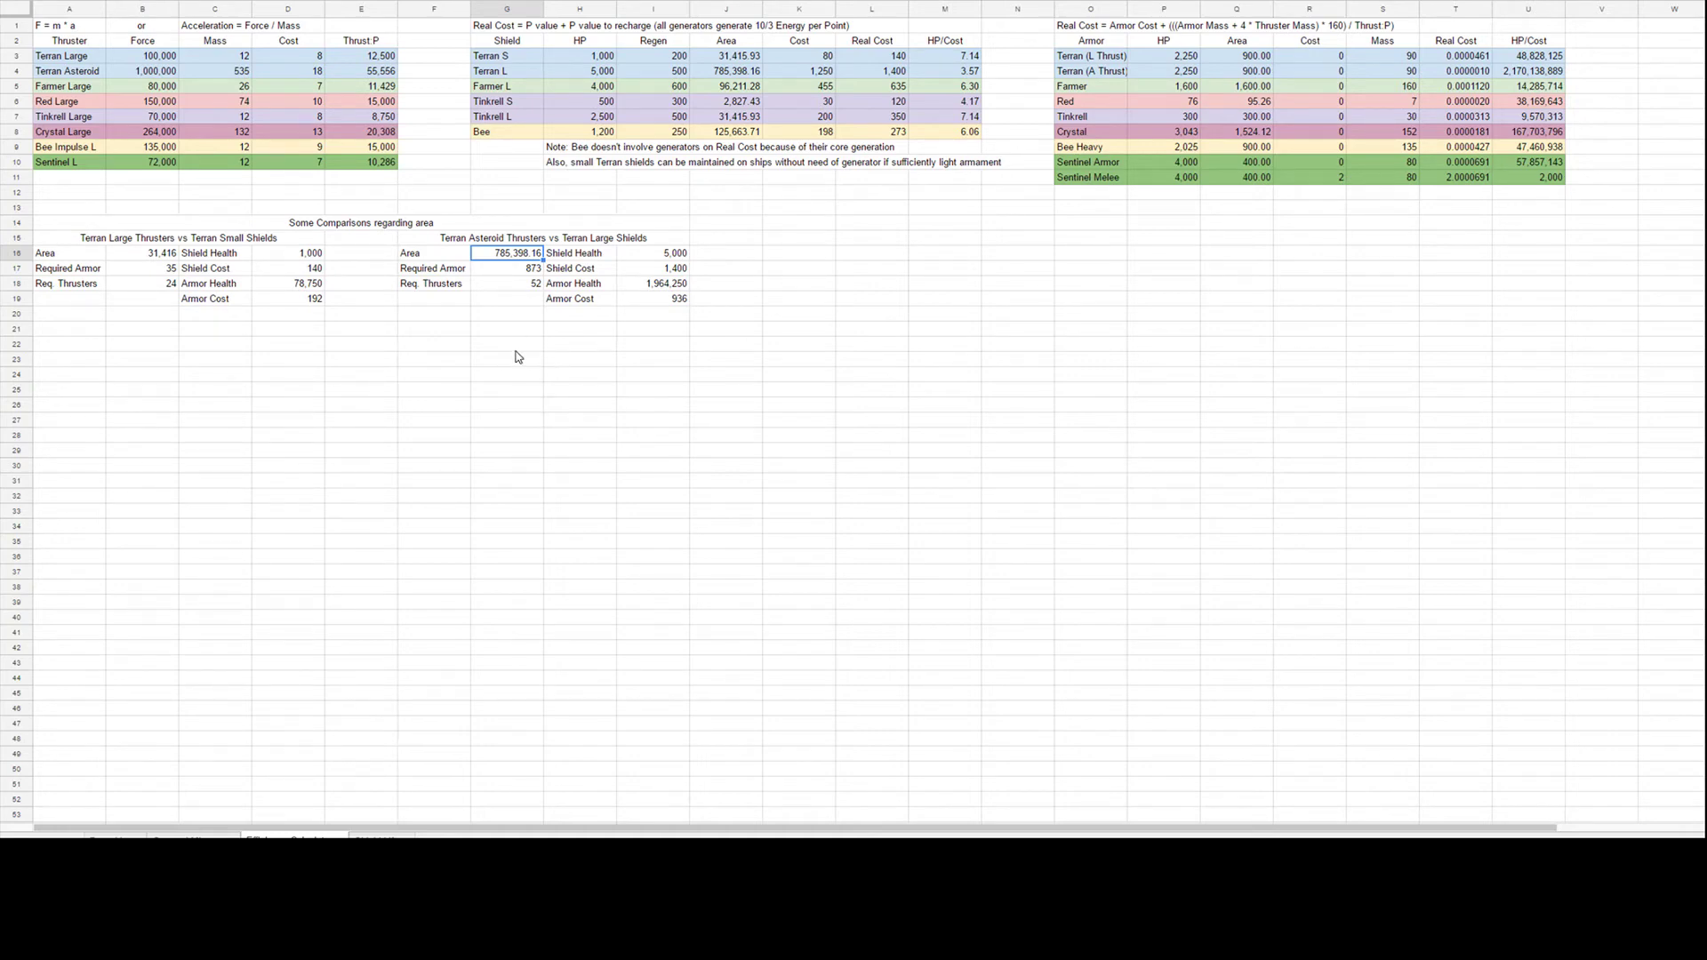
click(517, 269)
click(492, 288)
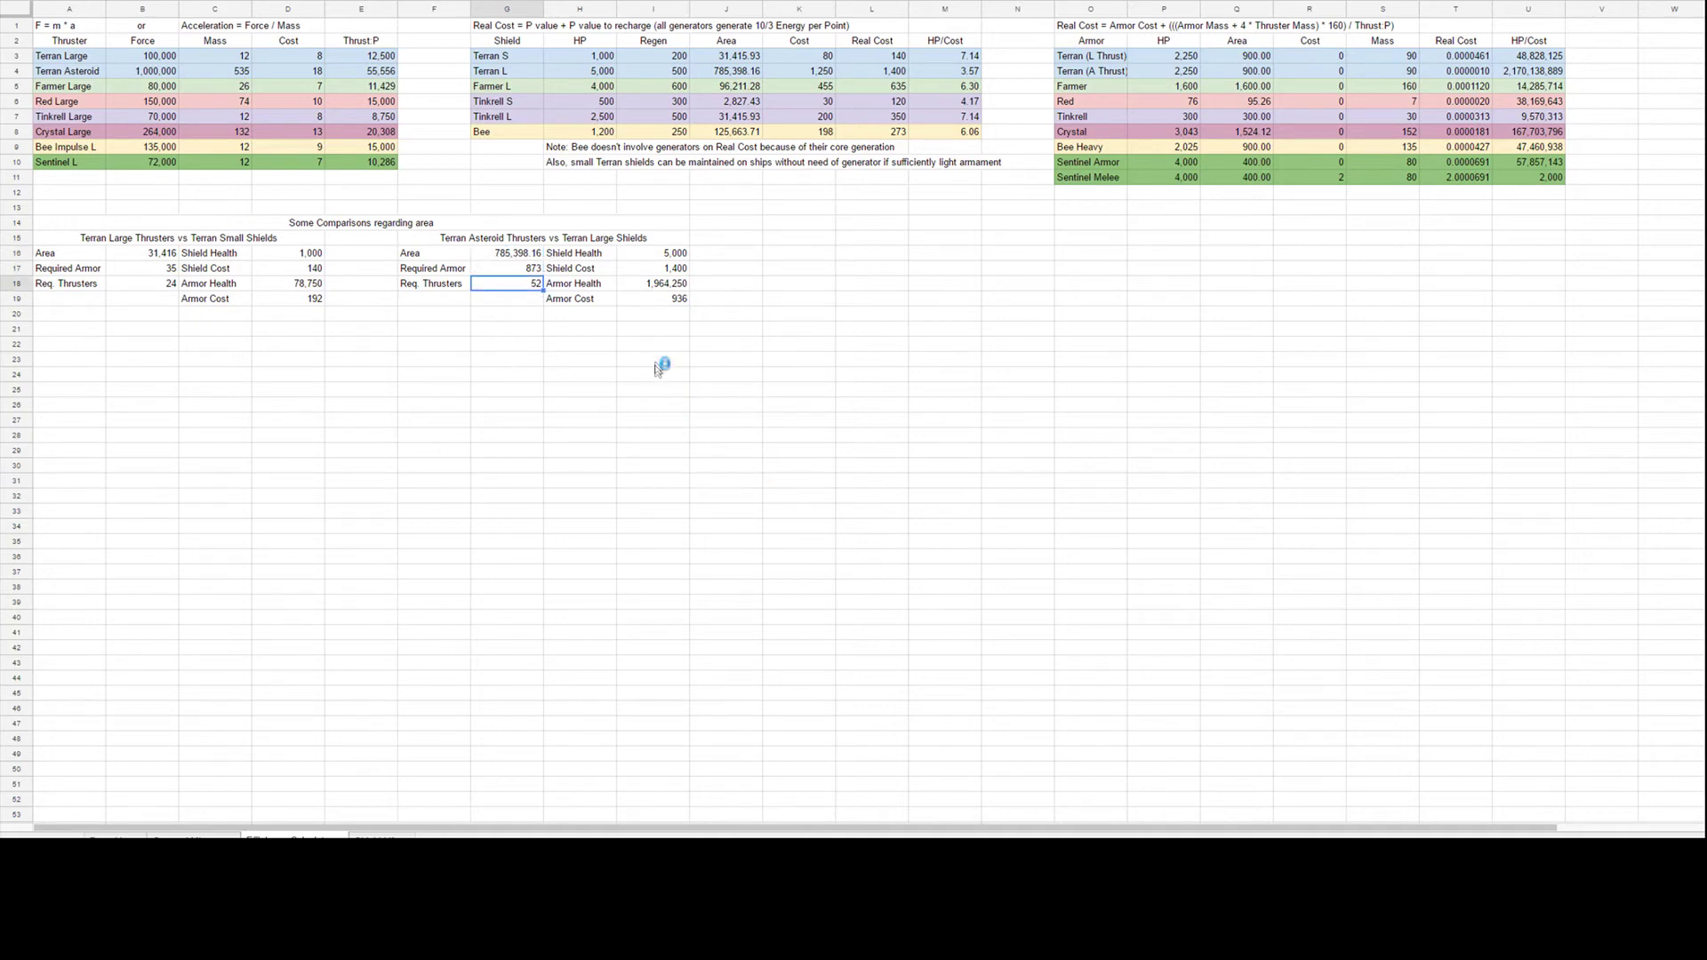
click(655, 271)
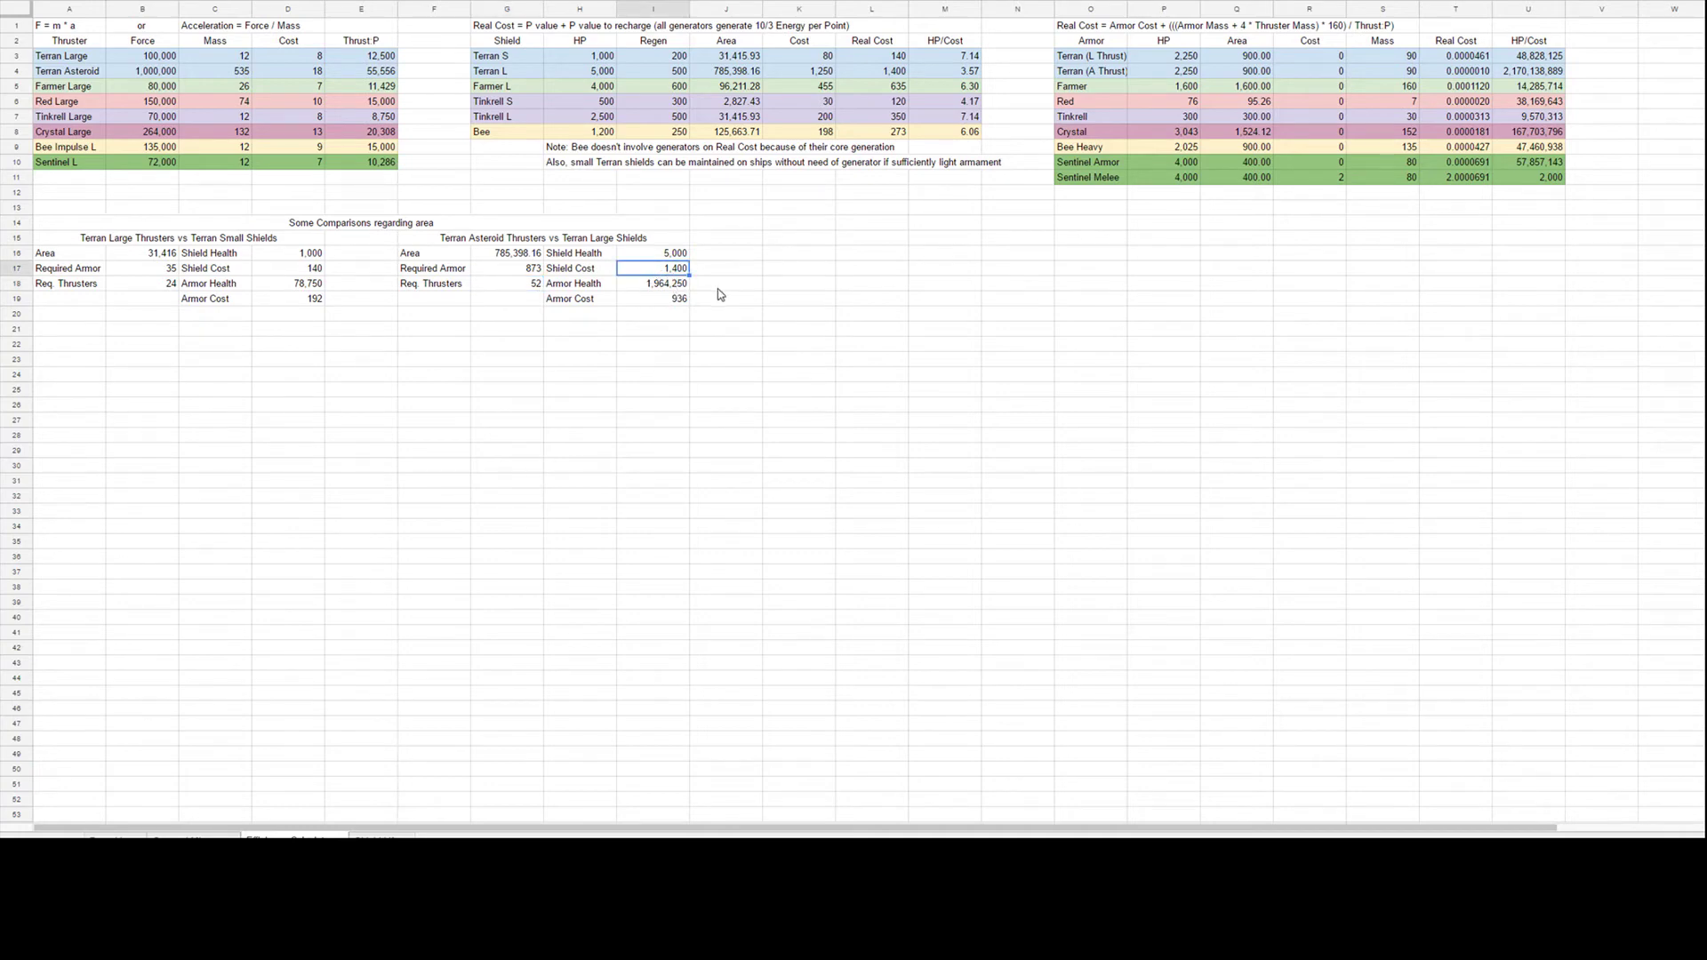
click(653, 302)
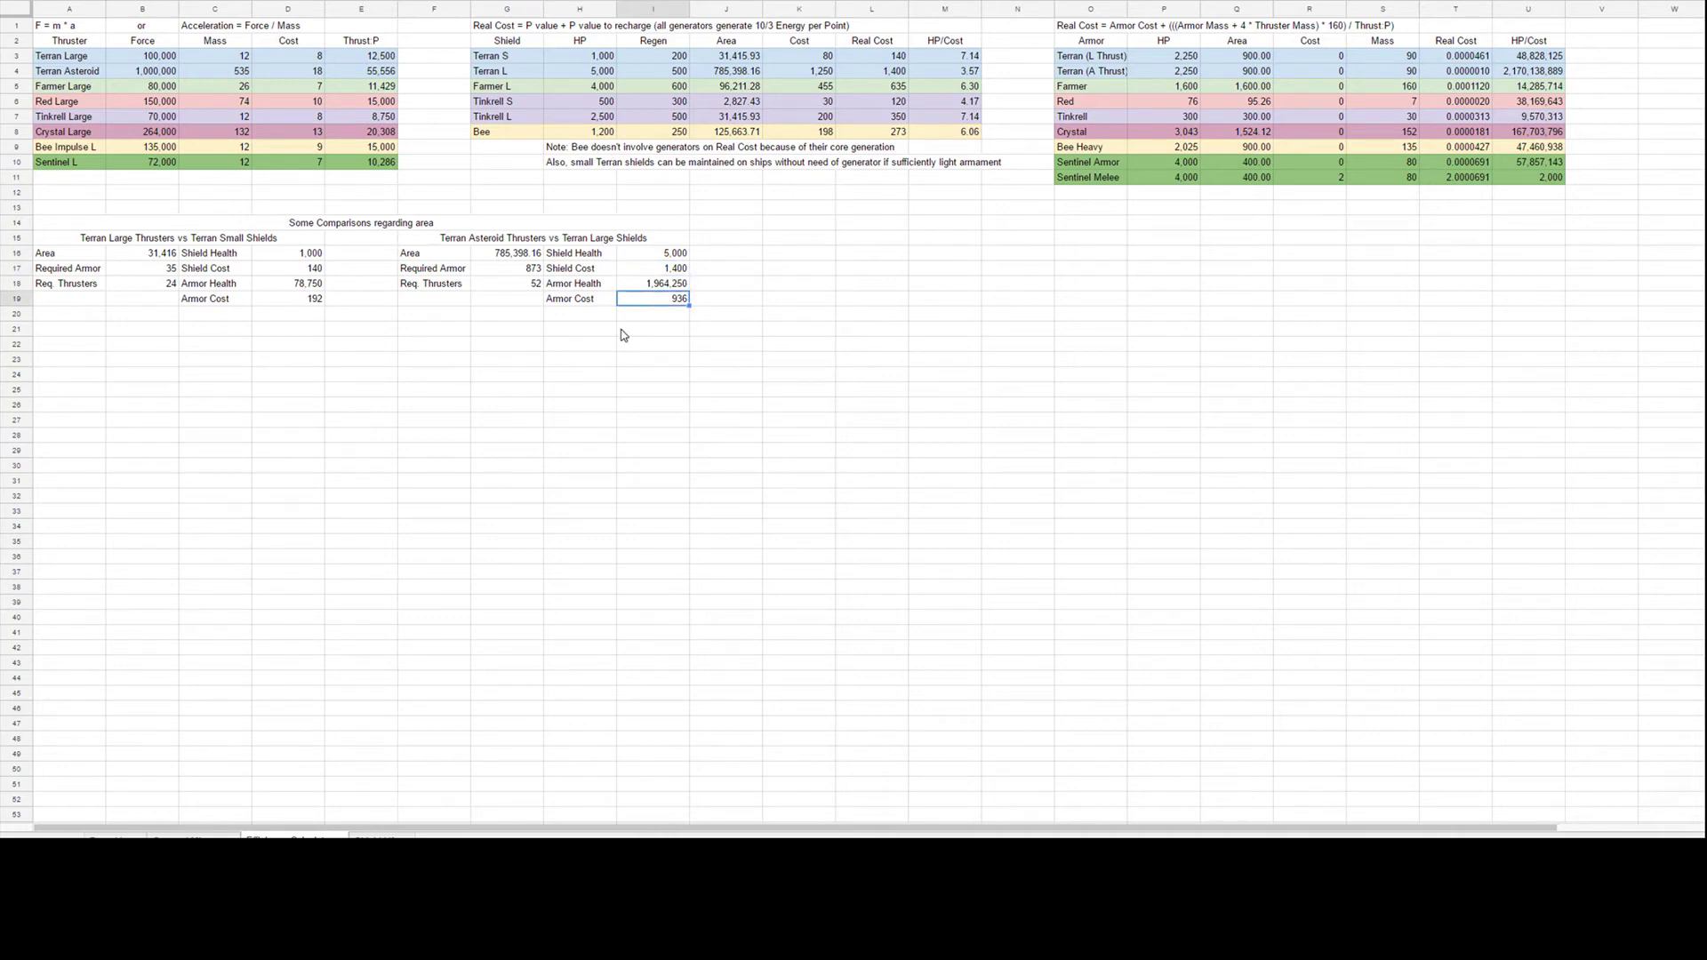
click(646, 259)
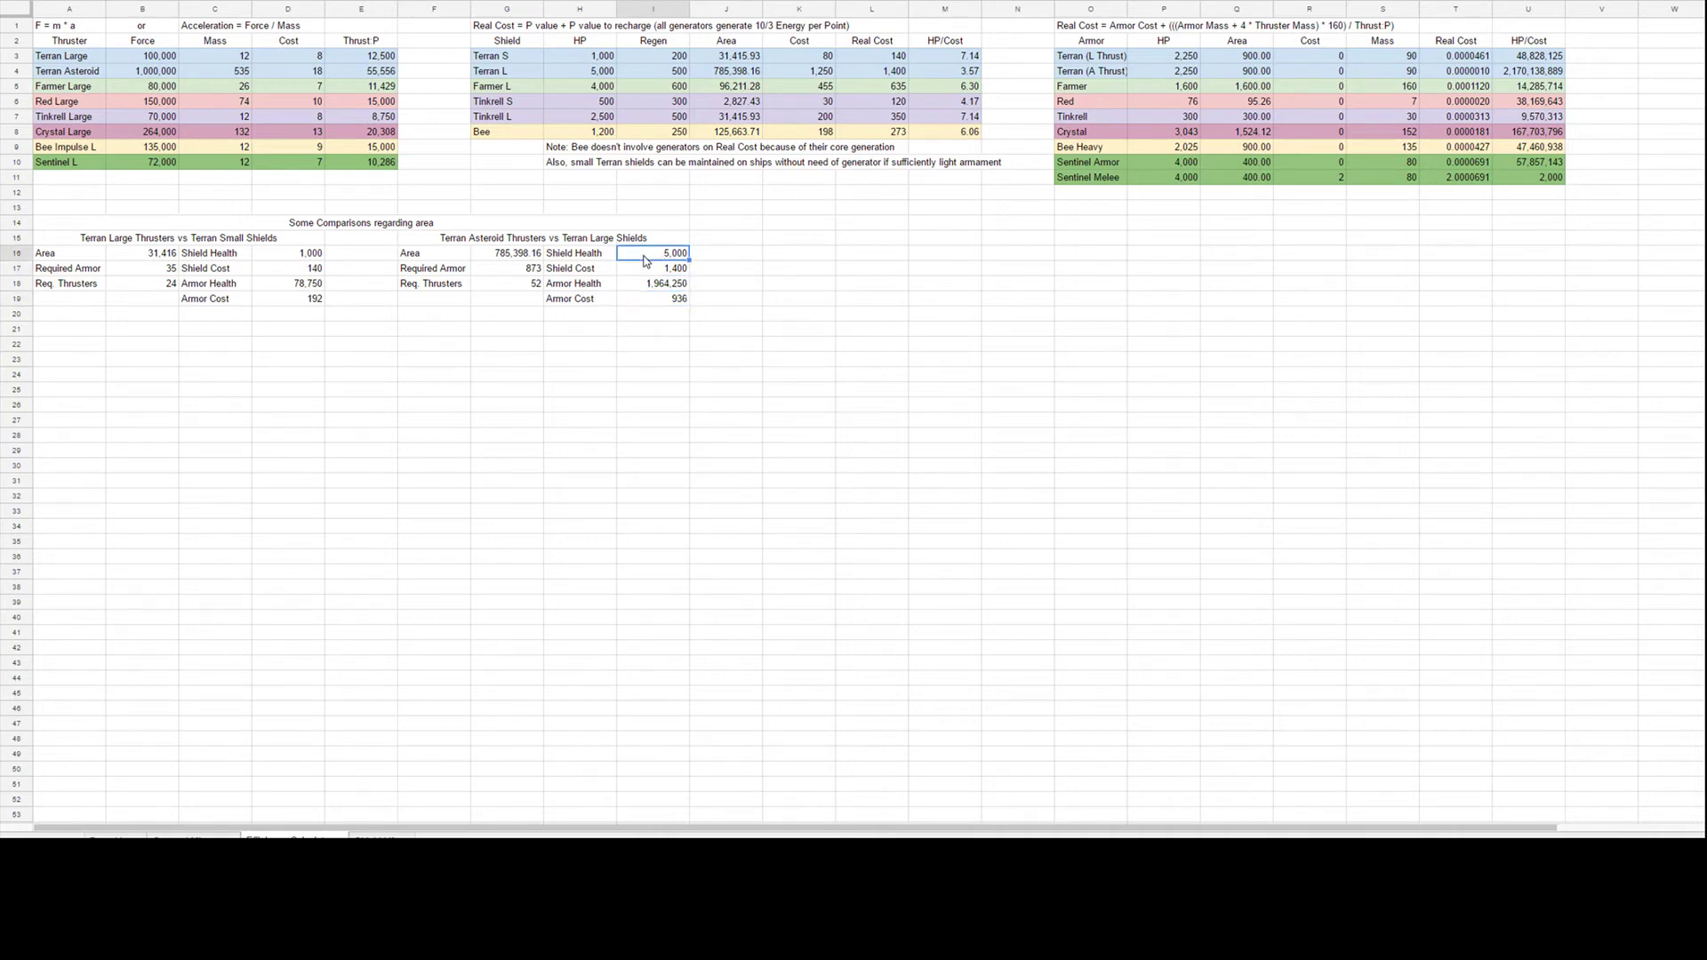
click(633, 290)
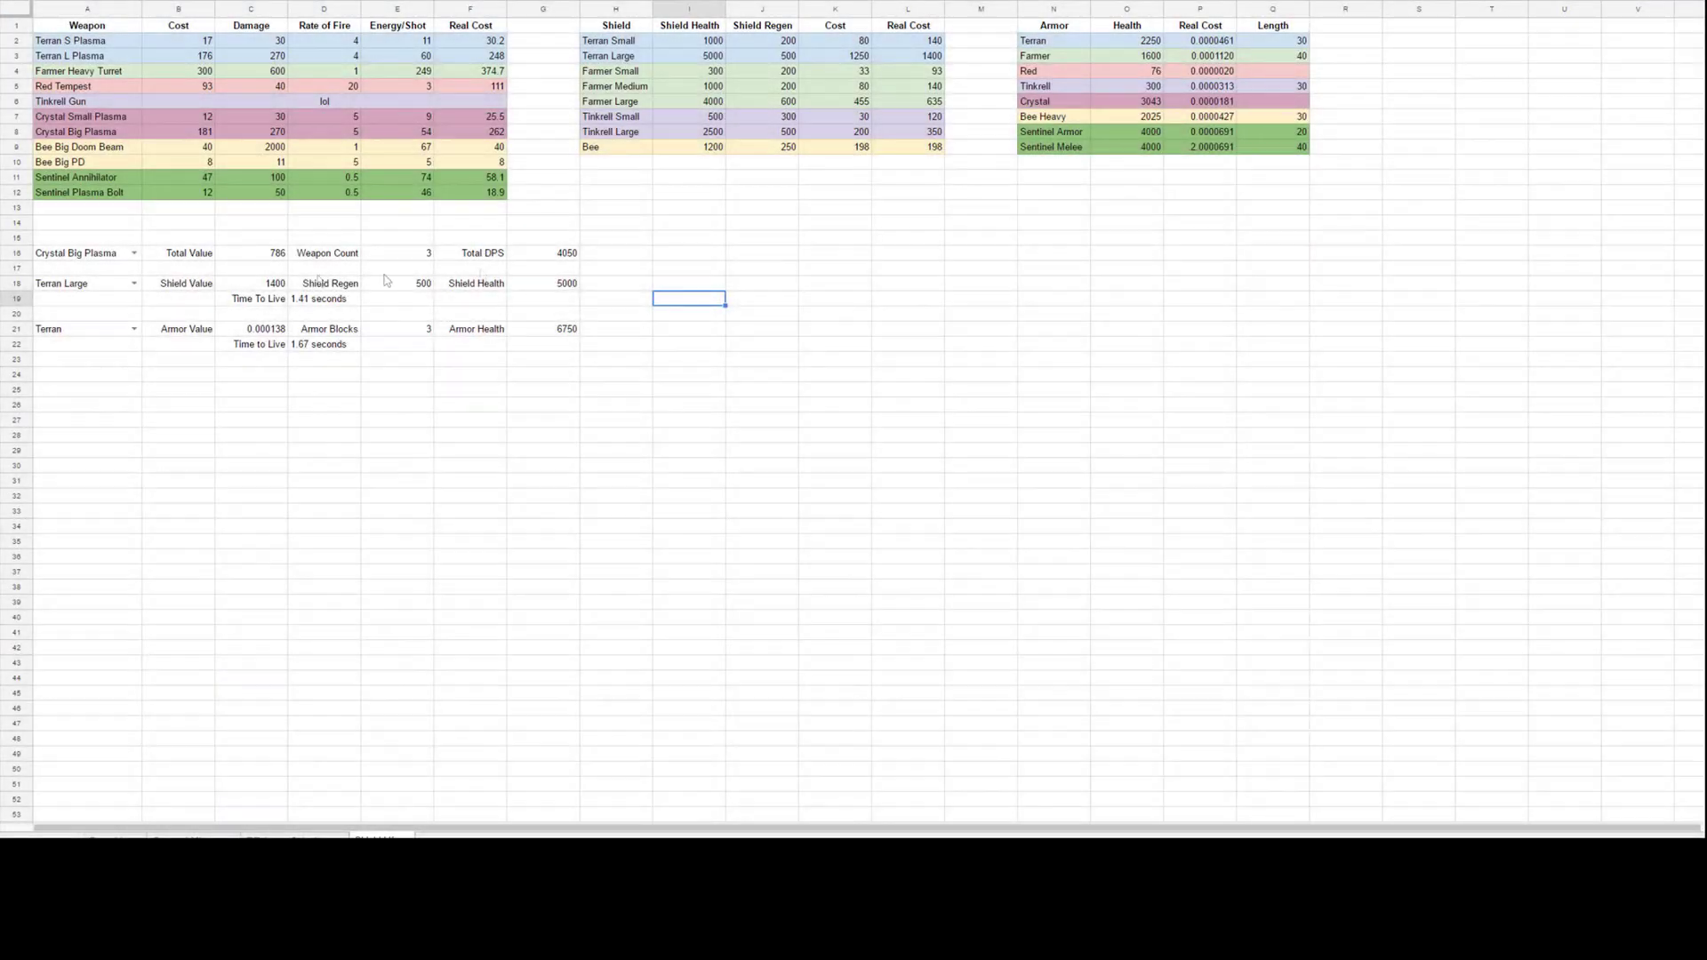
In the time-to-live calculator sheet, set the weapon to Terran S Plasma and the shield to Terran Small.
click(138, 255)
click(98, 272)
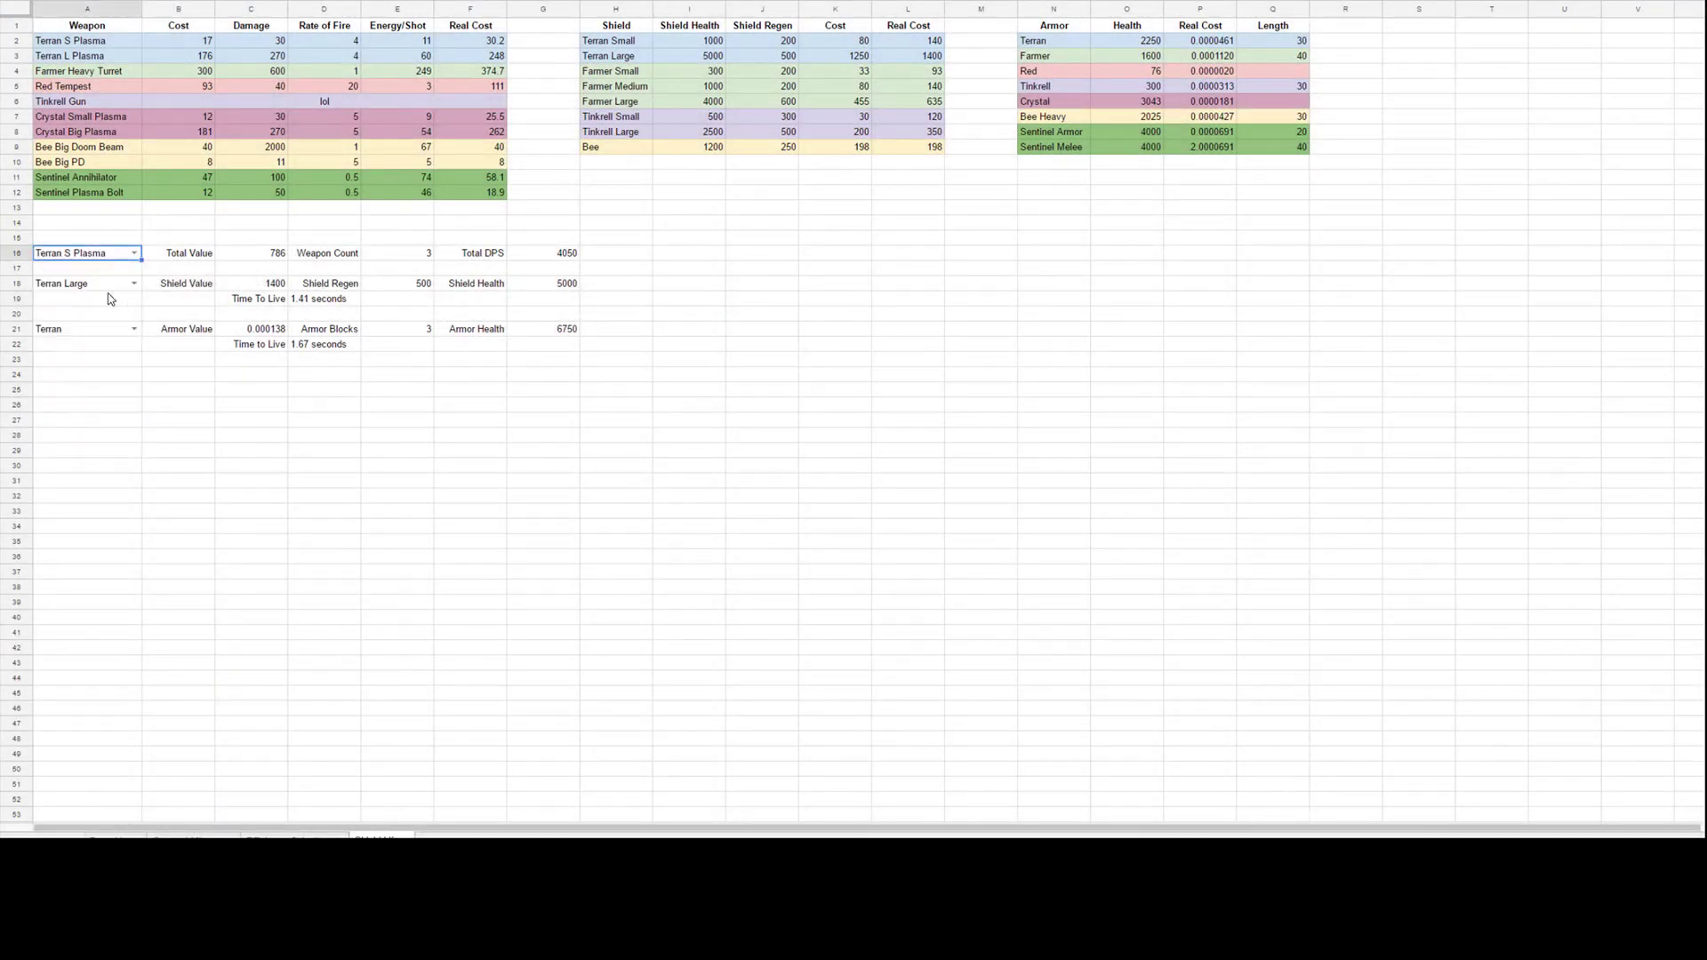
click(698, 270)
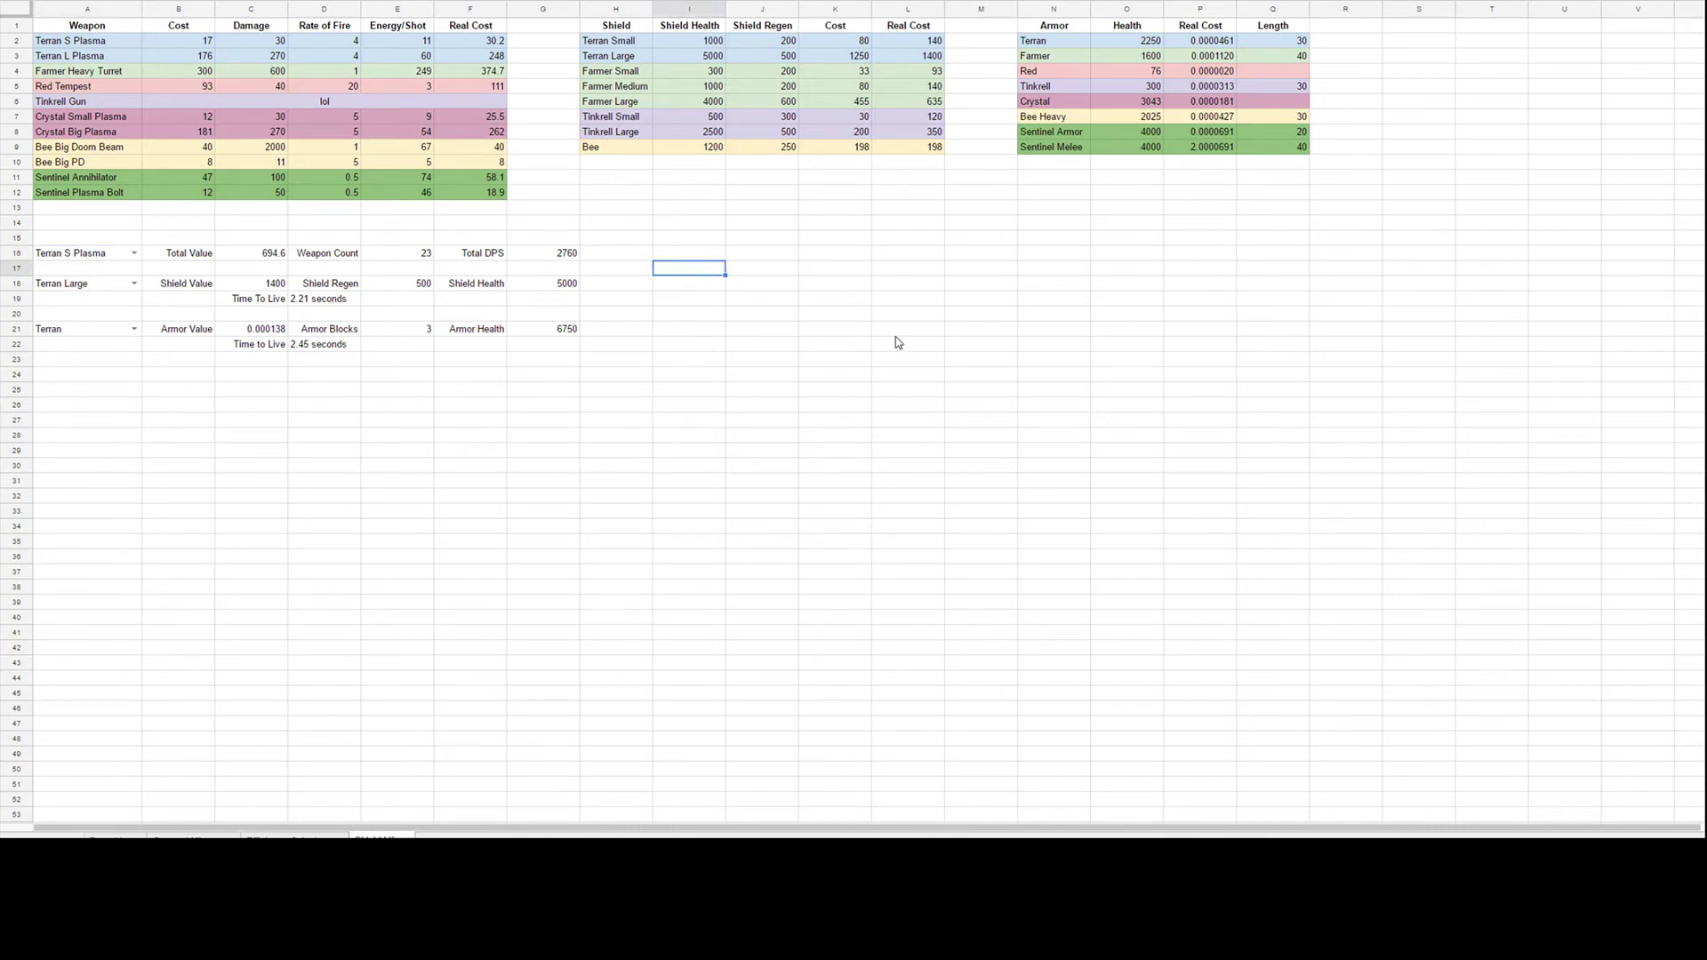
click(133, 284)
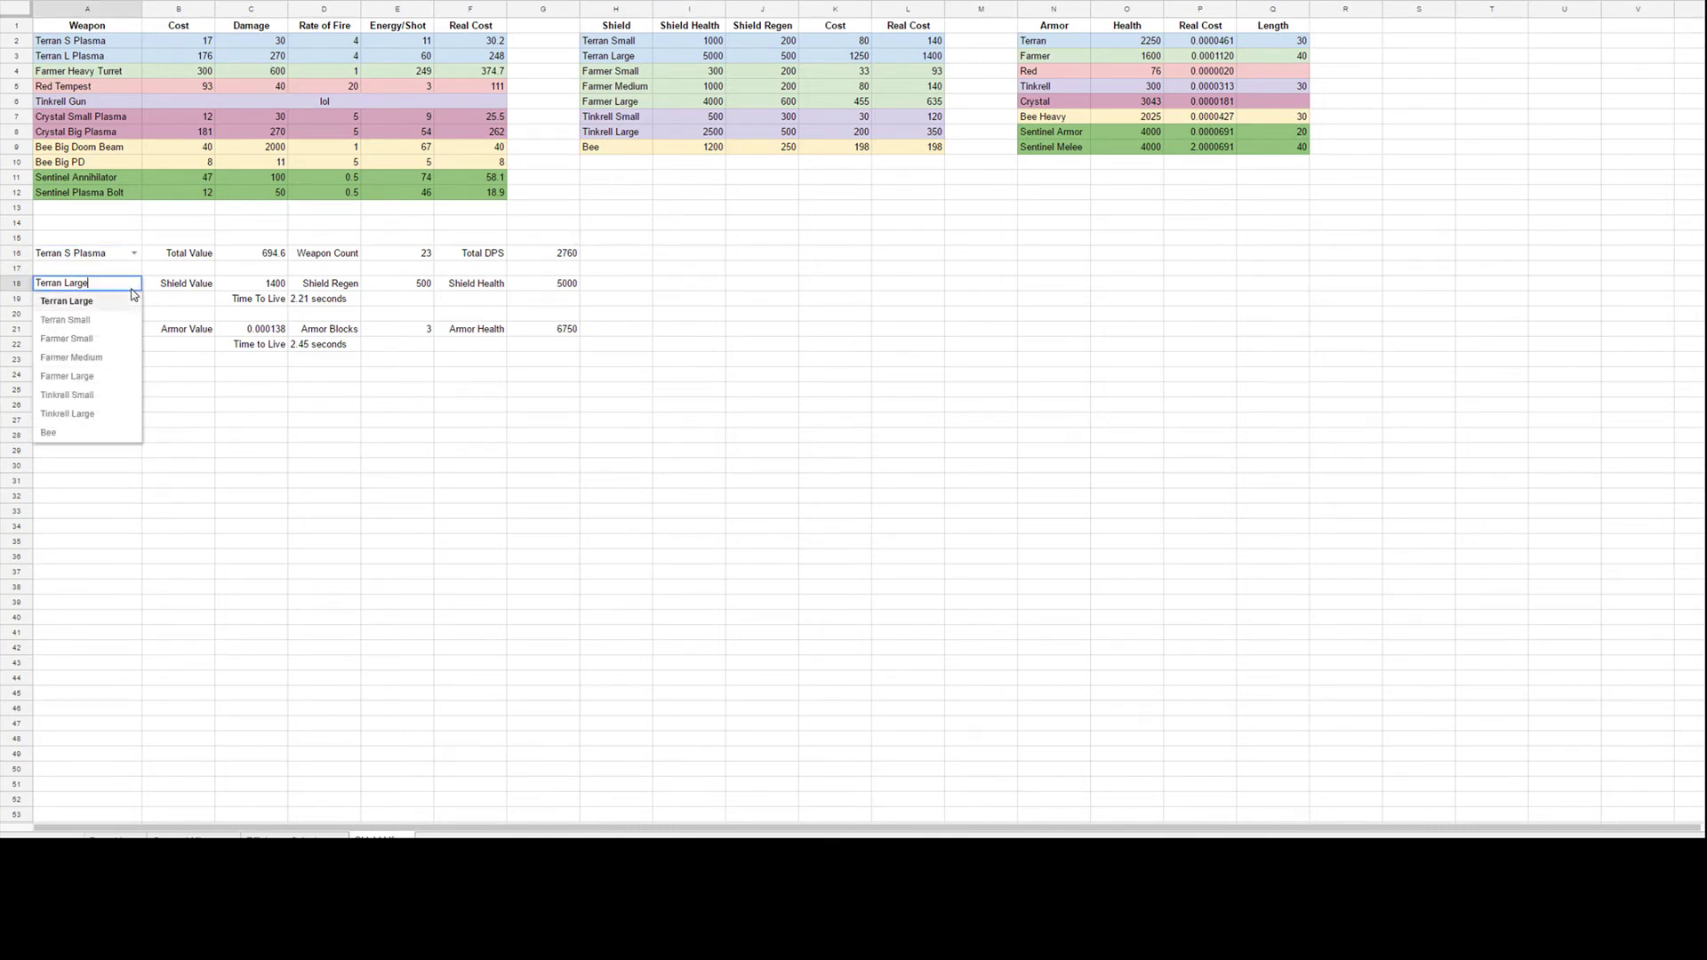
click(82, 322)
drag(744, 257, 747, 267)
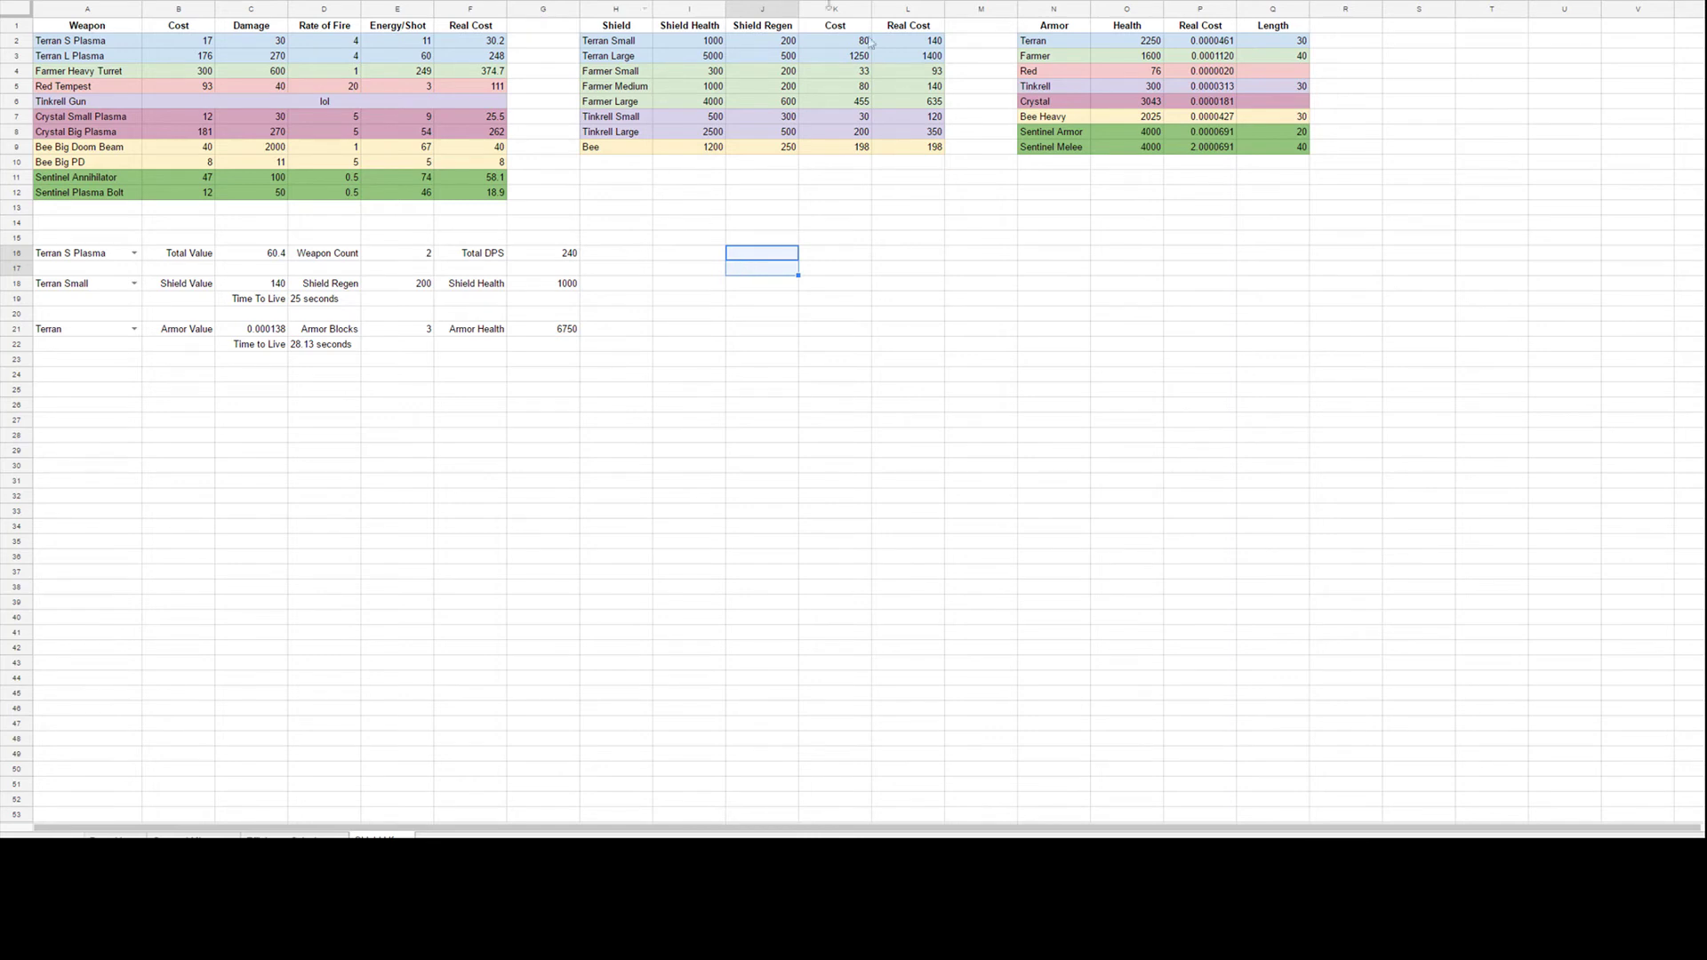
Highlight the shield and armor tables and the weapon table to review their statistics.
drag(642, 27, 1294, 148)
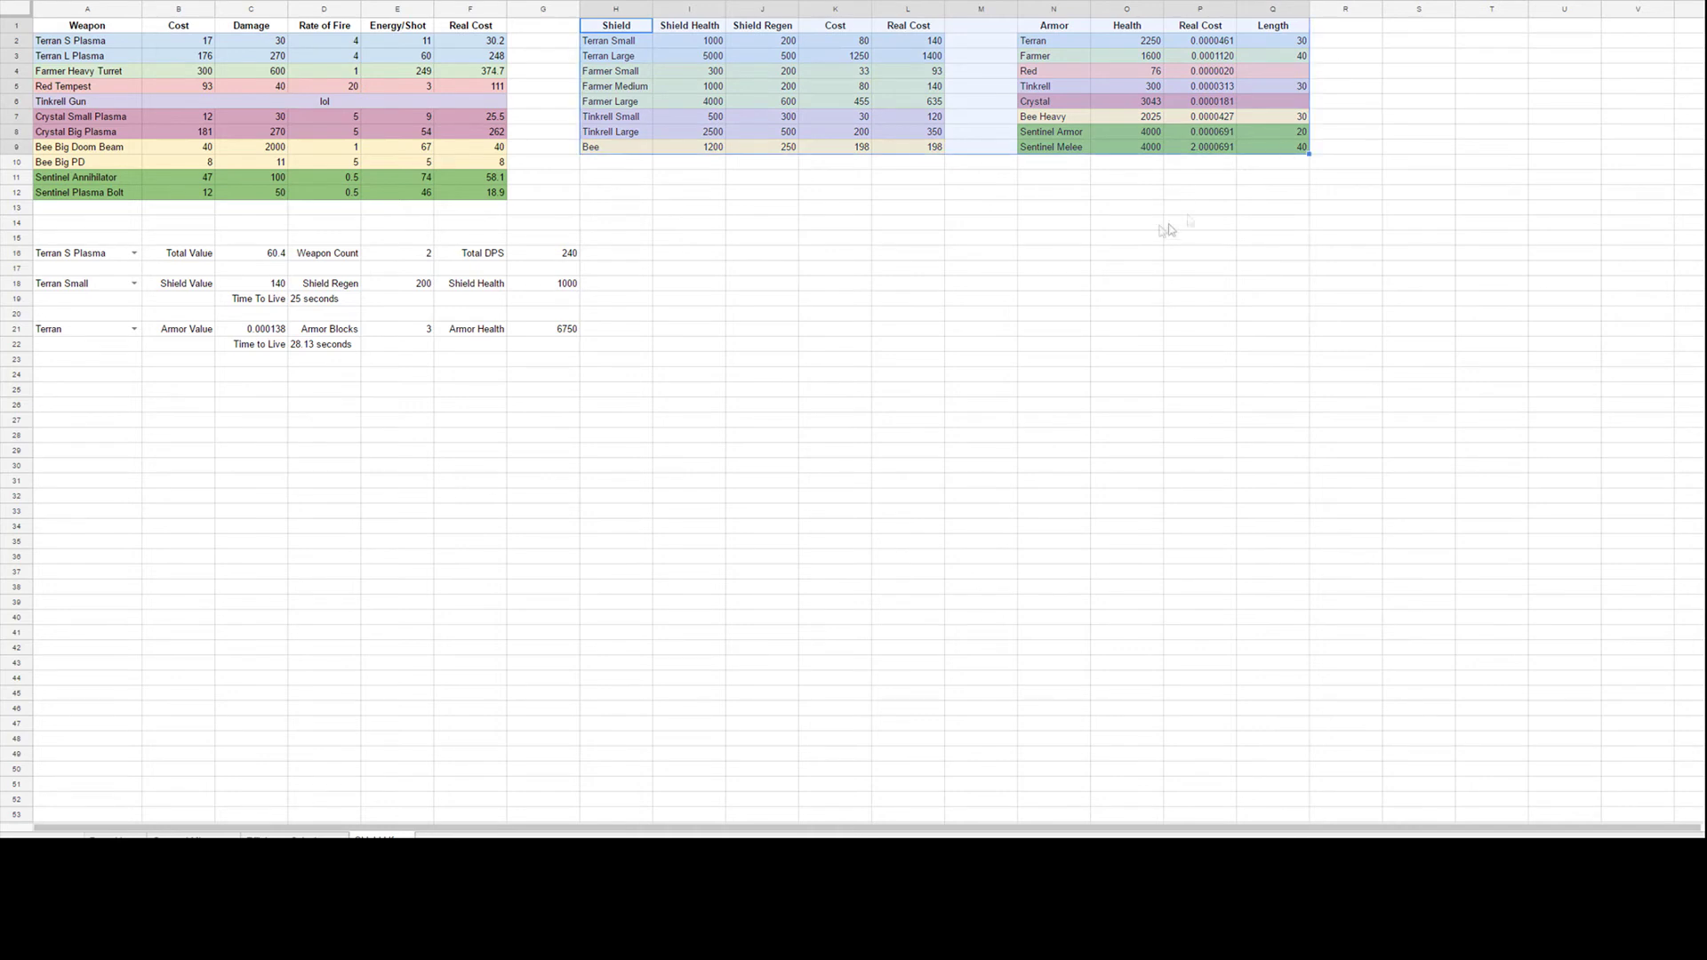
click(750, 227)
drag(71, 43, 492, 196)
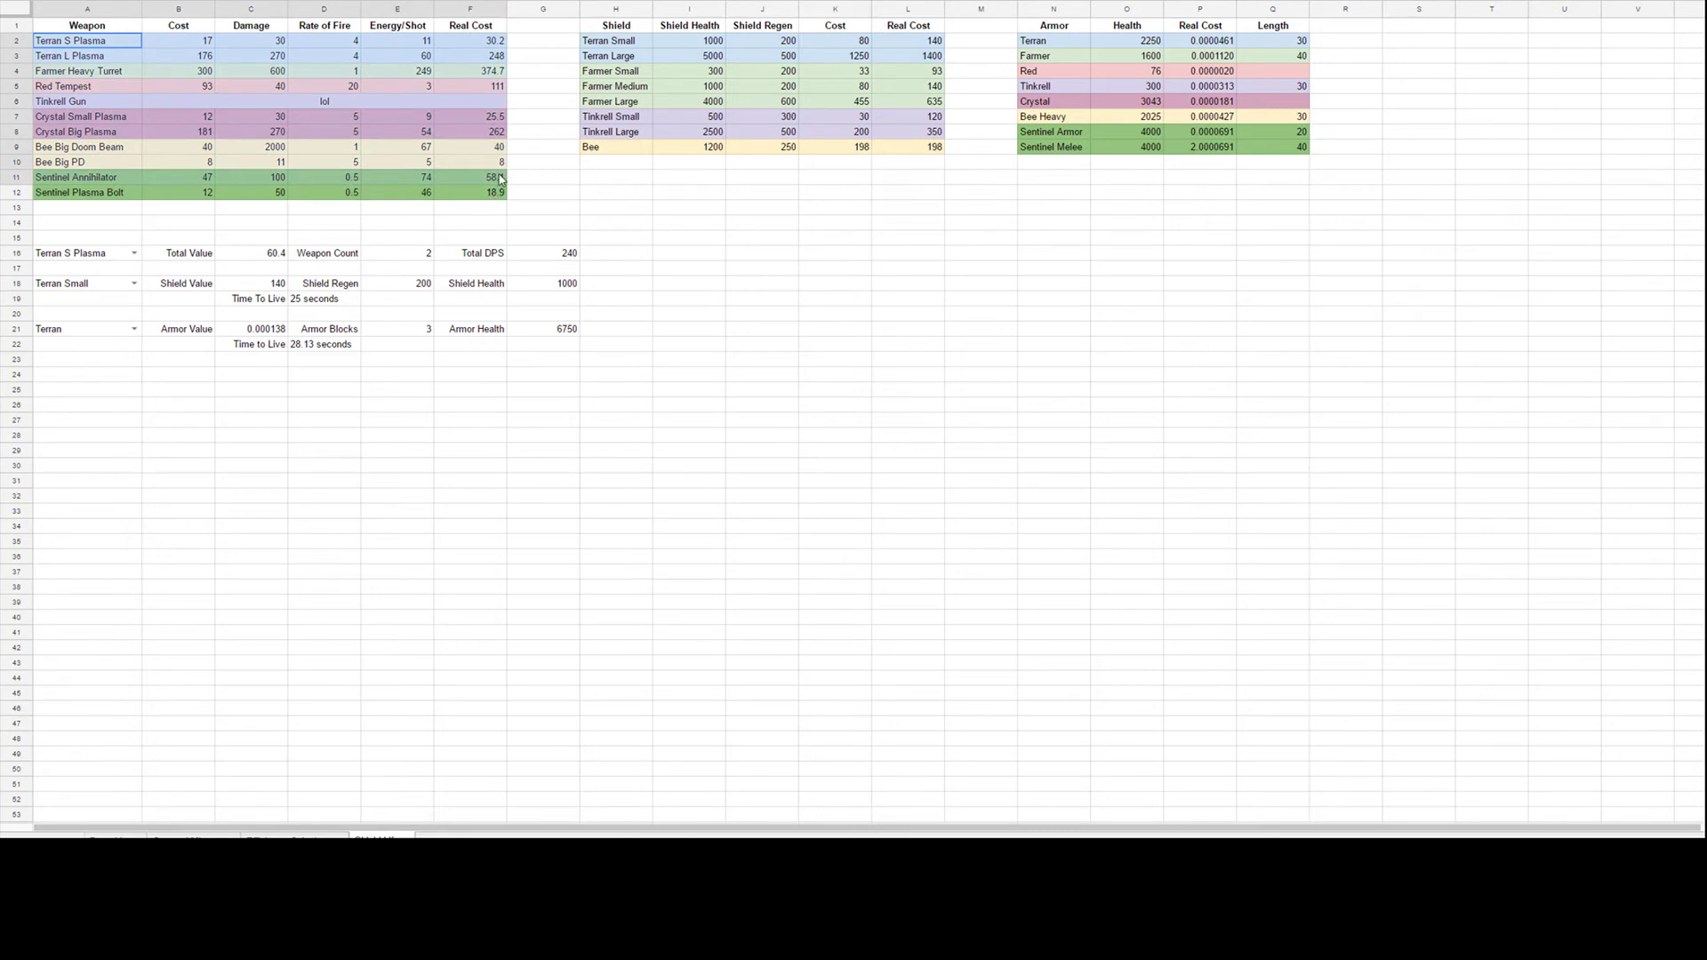
click(631, 211)
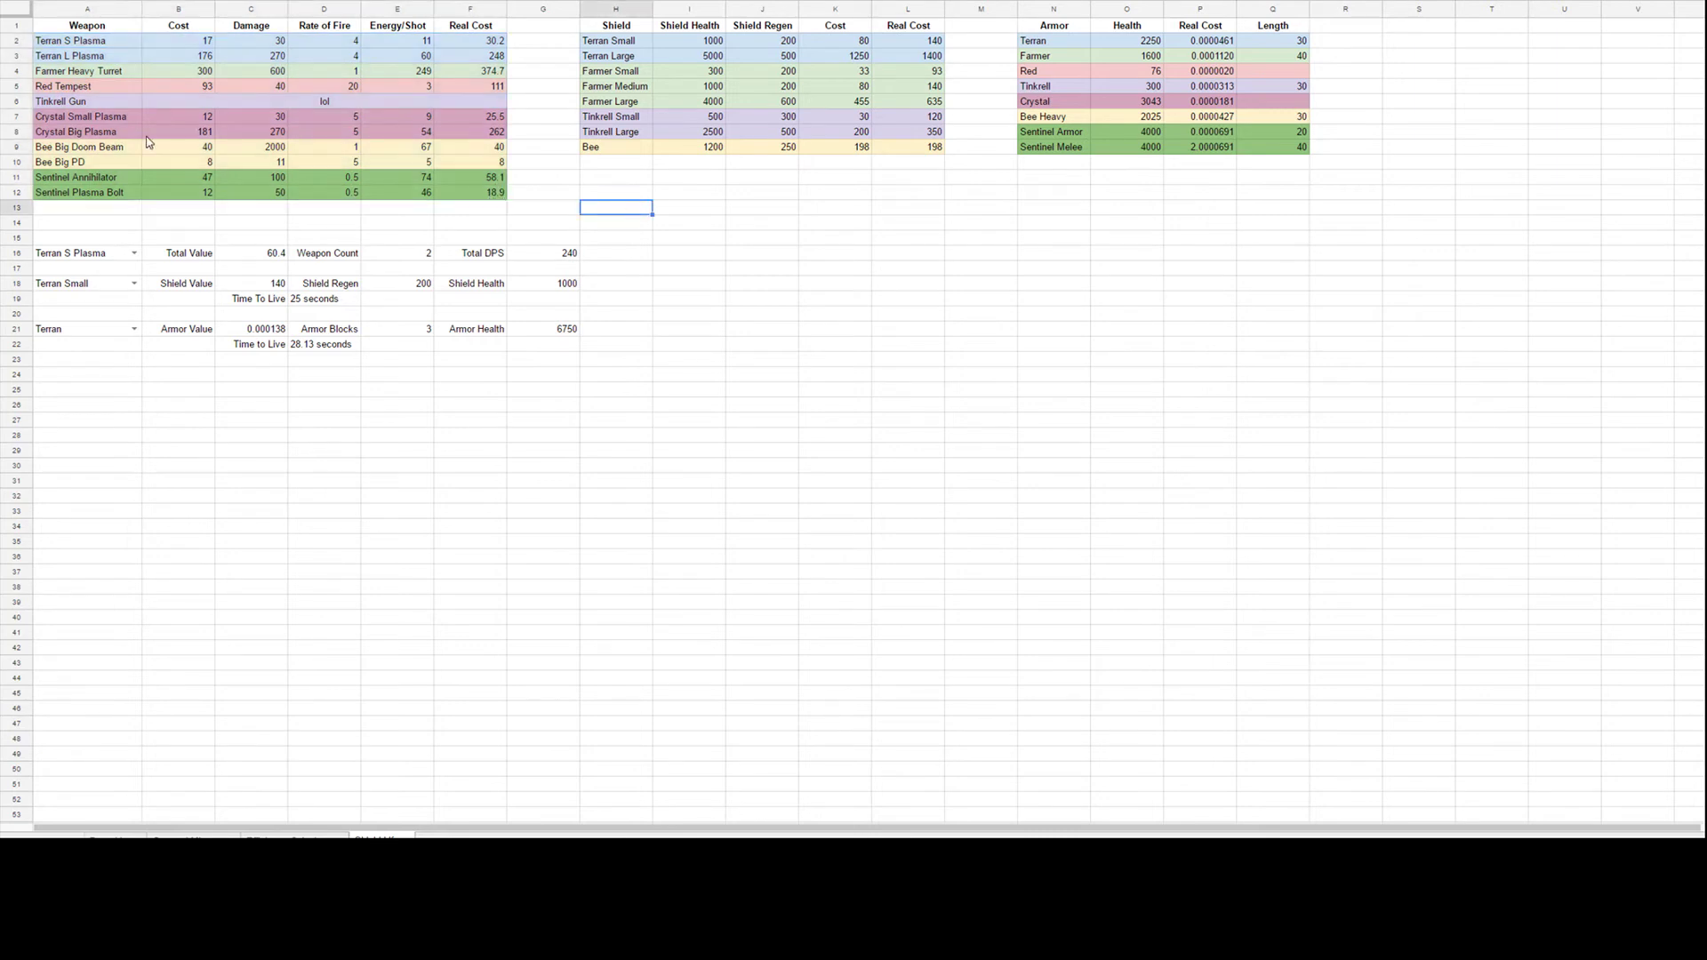
Examine the Red Tempest, Farmer Heavy Turret and Tinkrell Gun rows in the weapon table.
click(96, 89)
drag(96, 90, 454, 92)
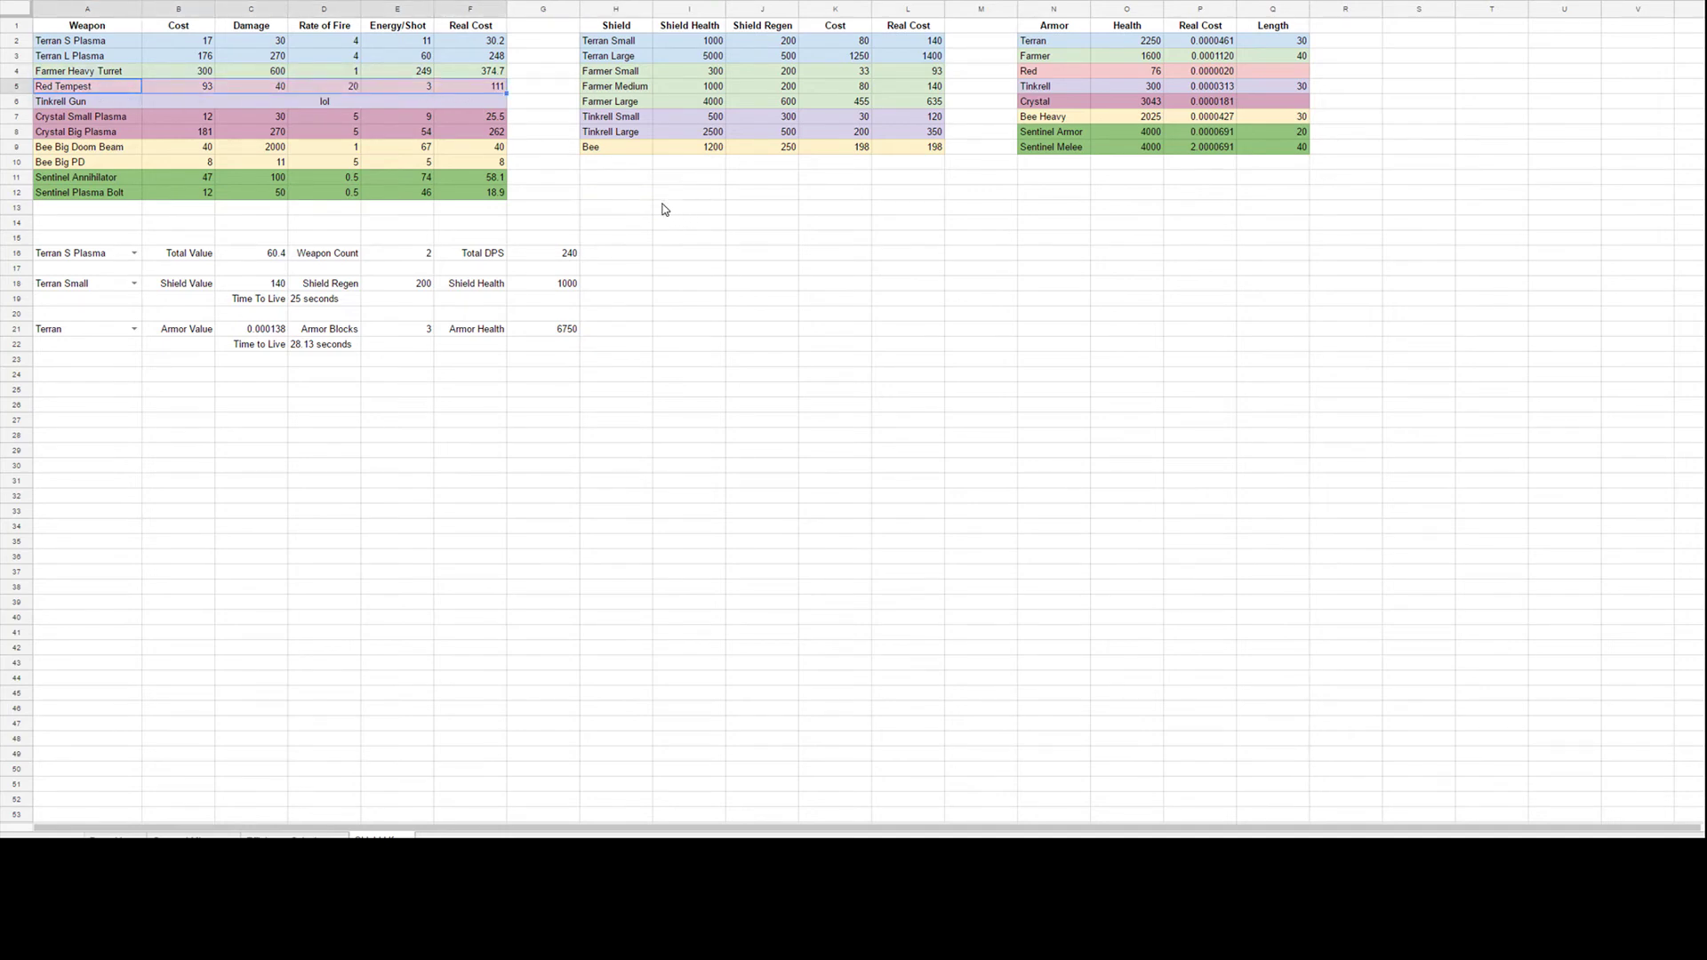
key(Up)
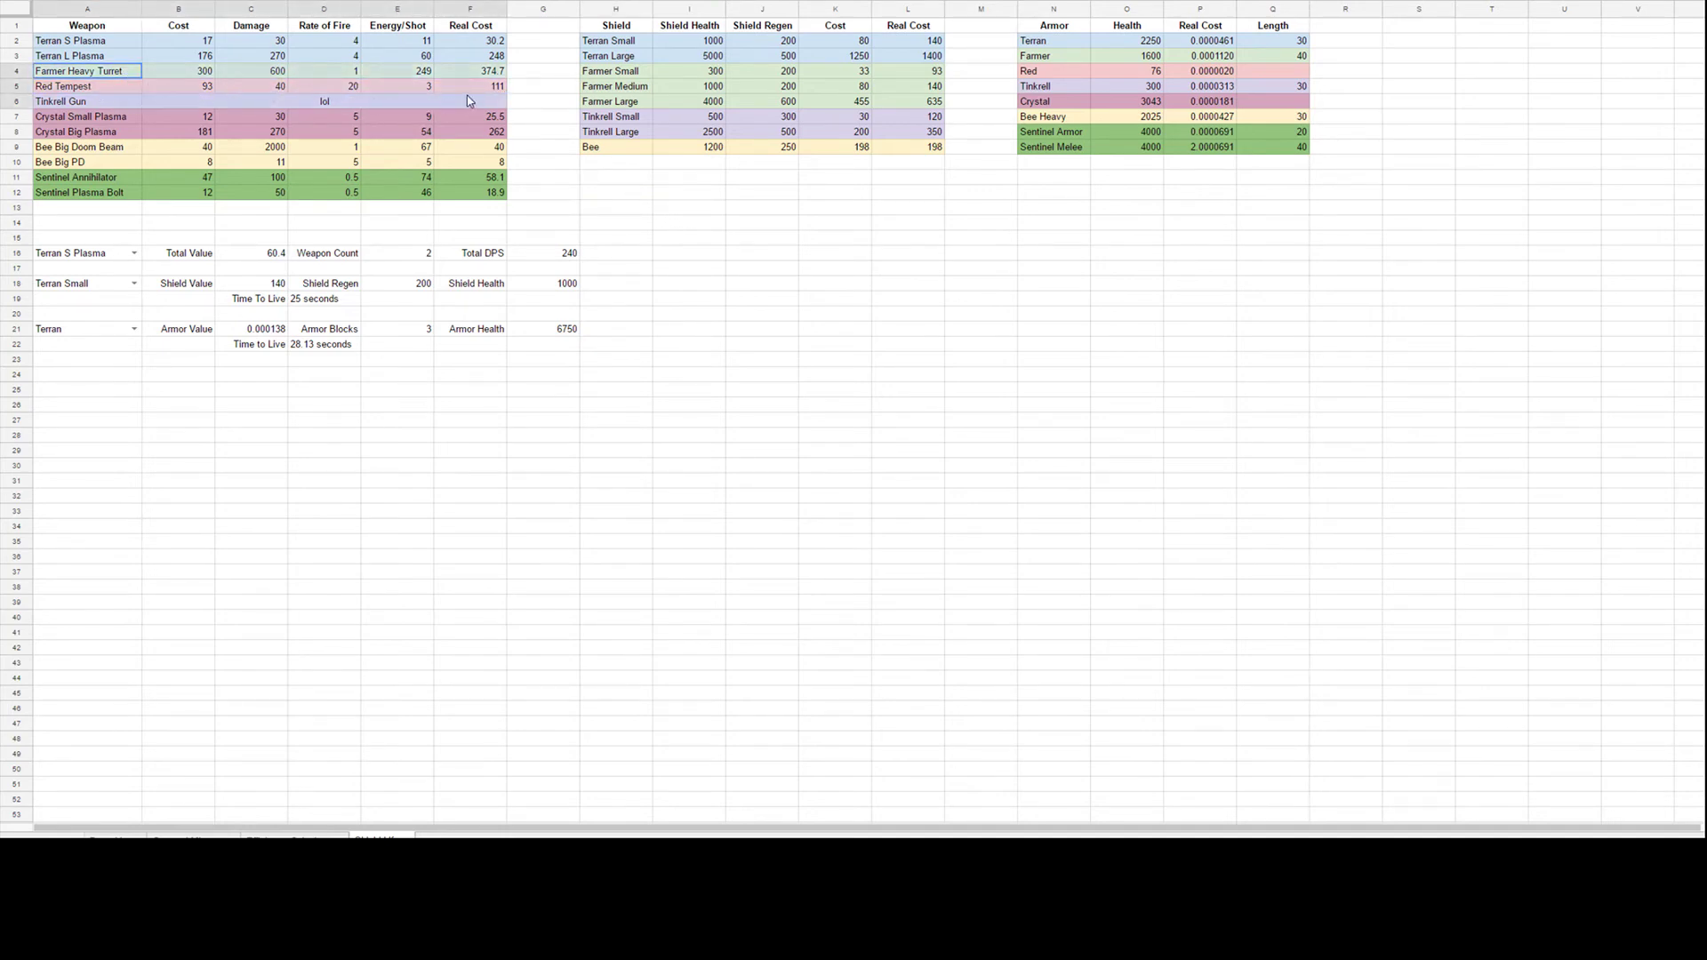
click(669, 196)
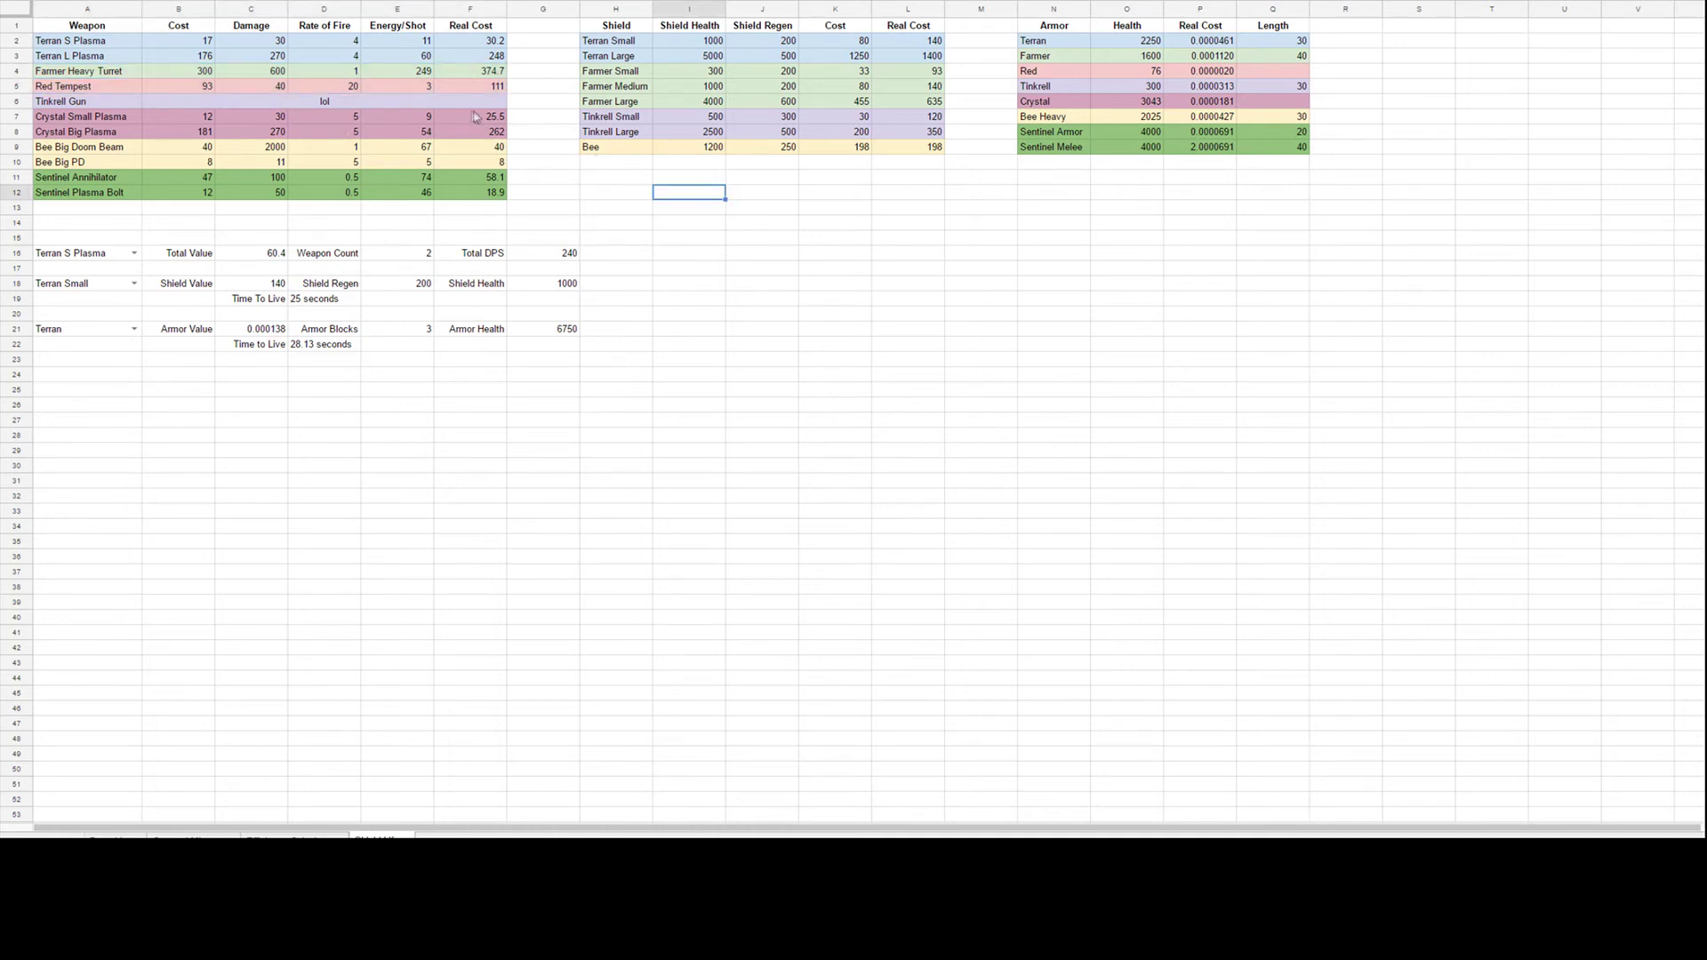
click(392, 103)
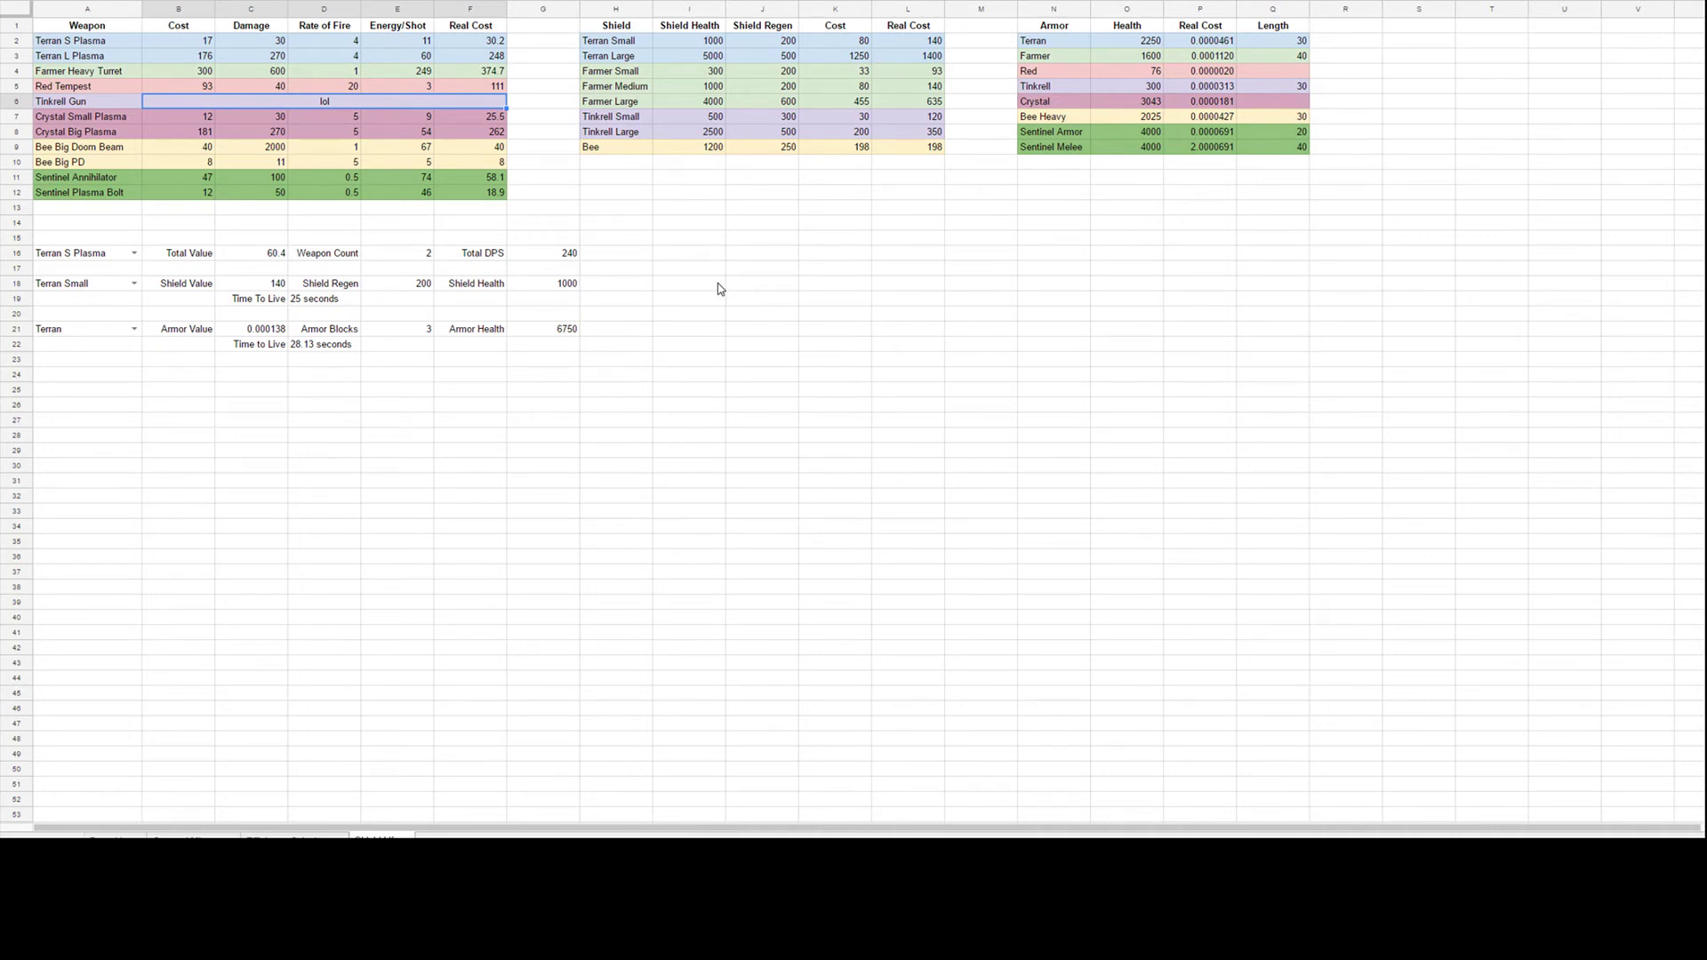
click(672, 225)
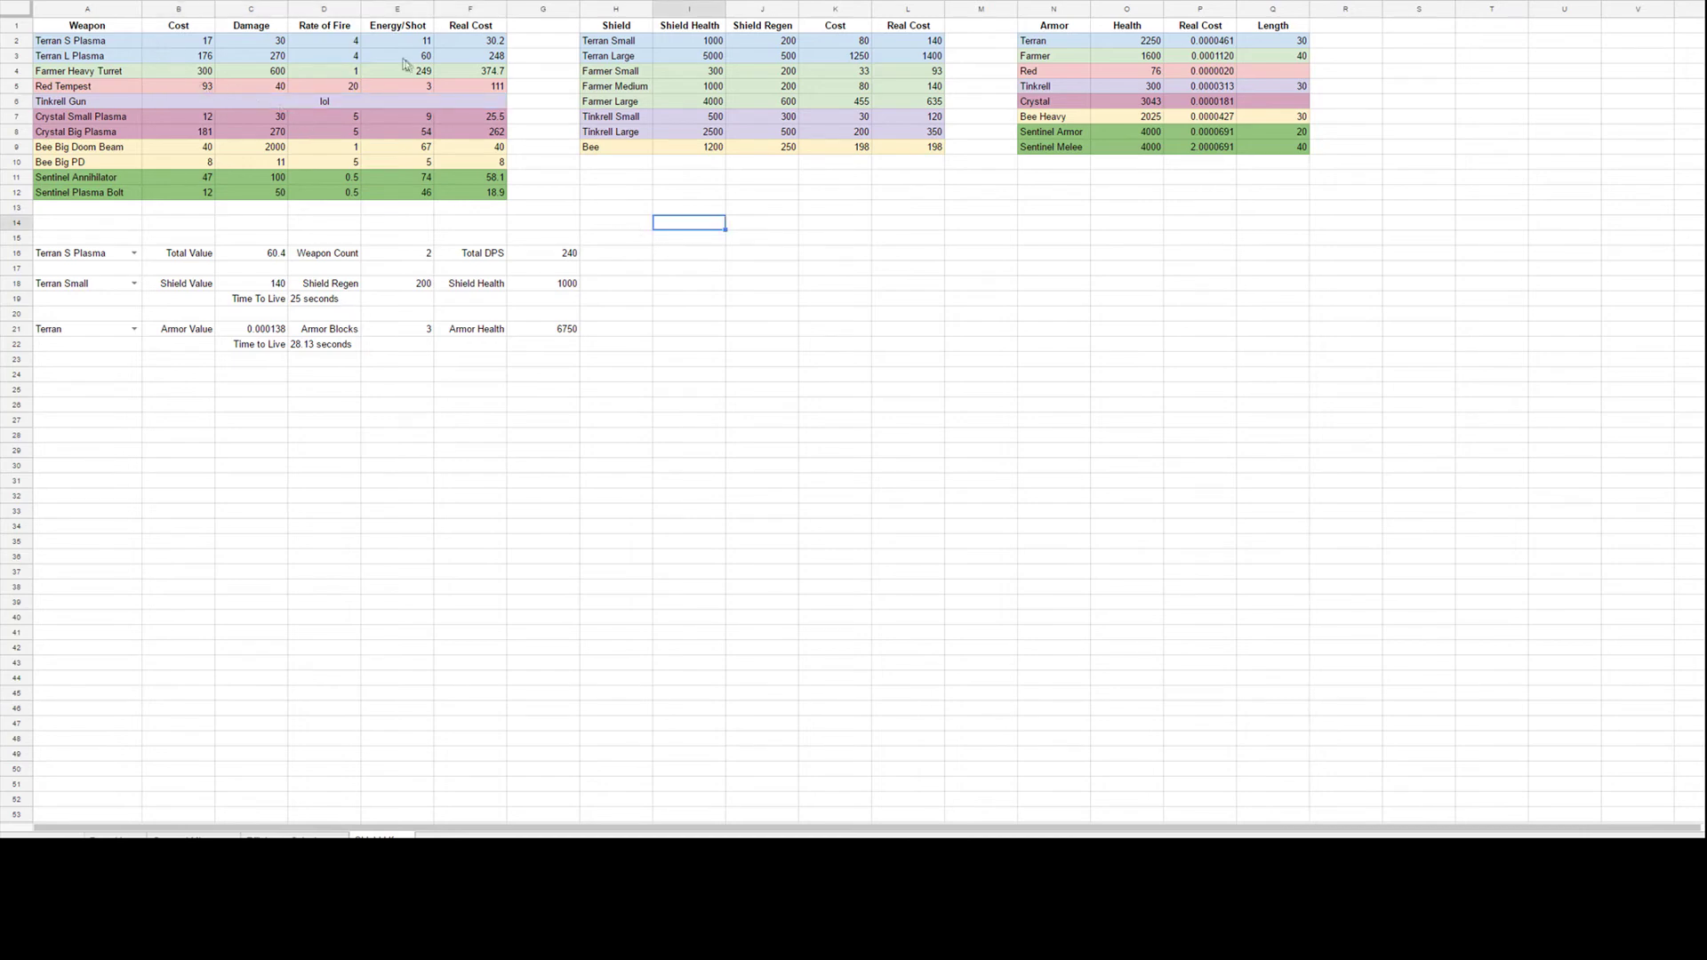
Check the Real Cost of Terran S Plasma, the two Bee weapons and the two Sentinel weapons.
click(452, 43)
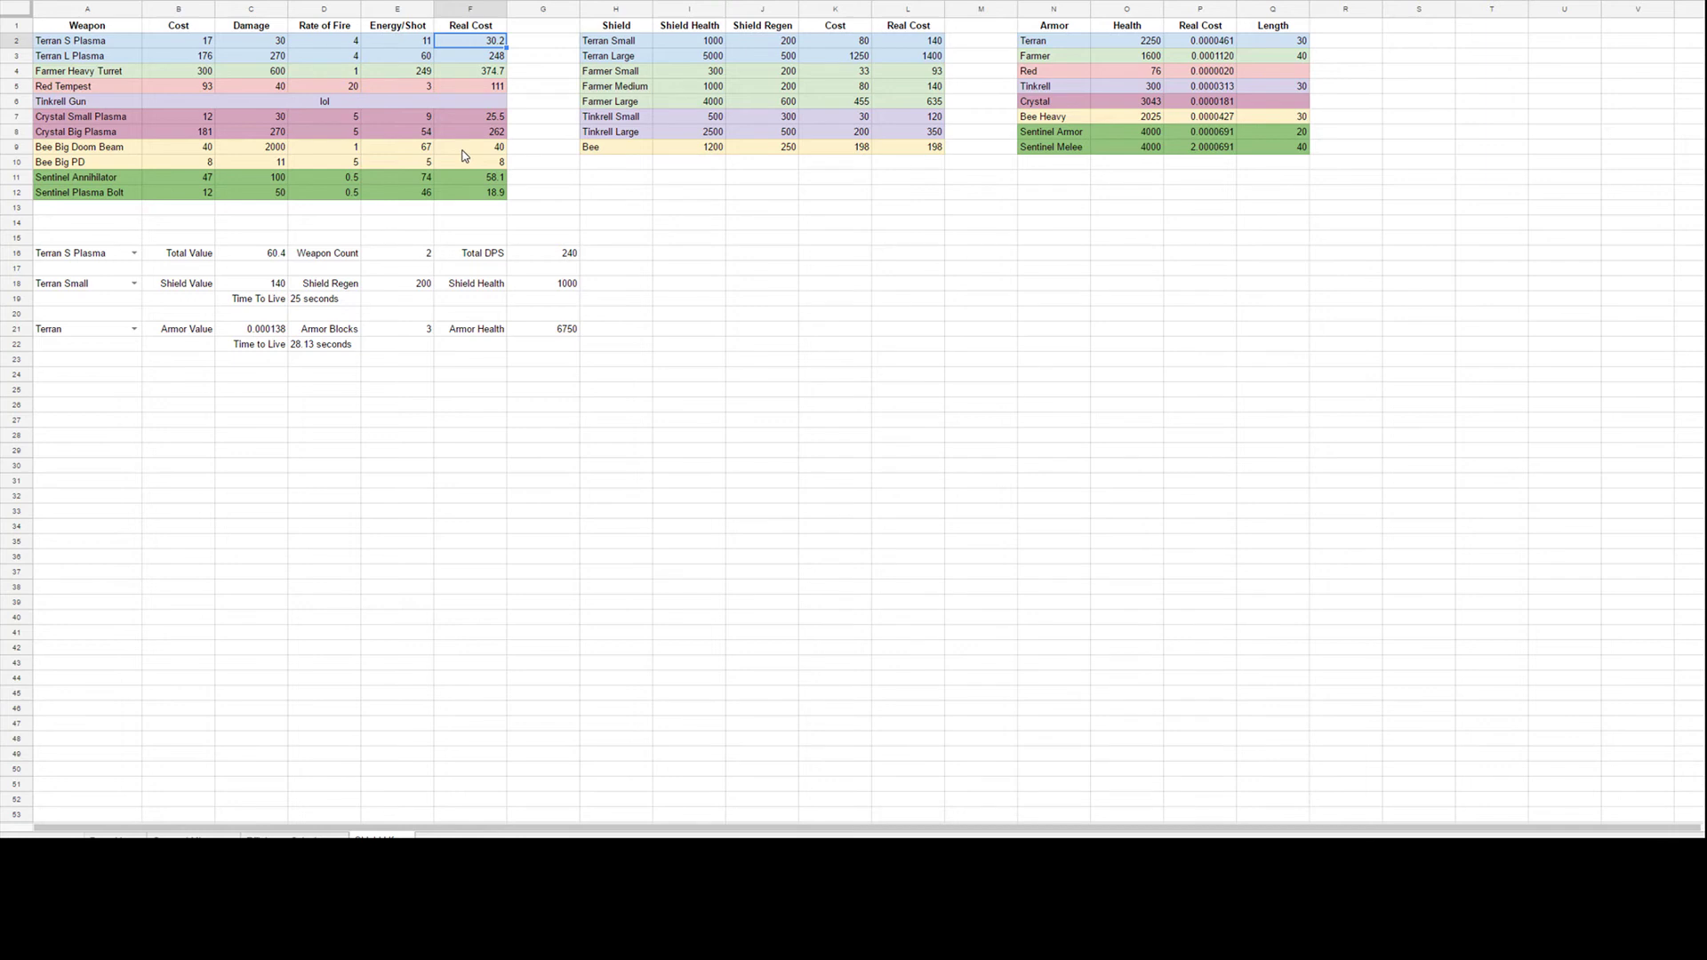
drag(462, 149, 467, 164)
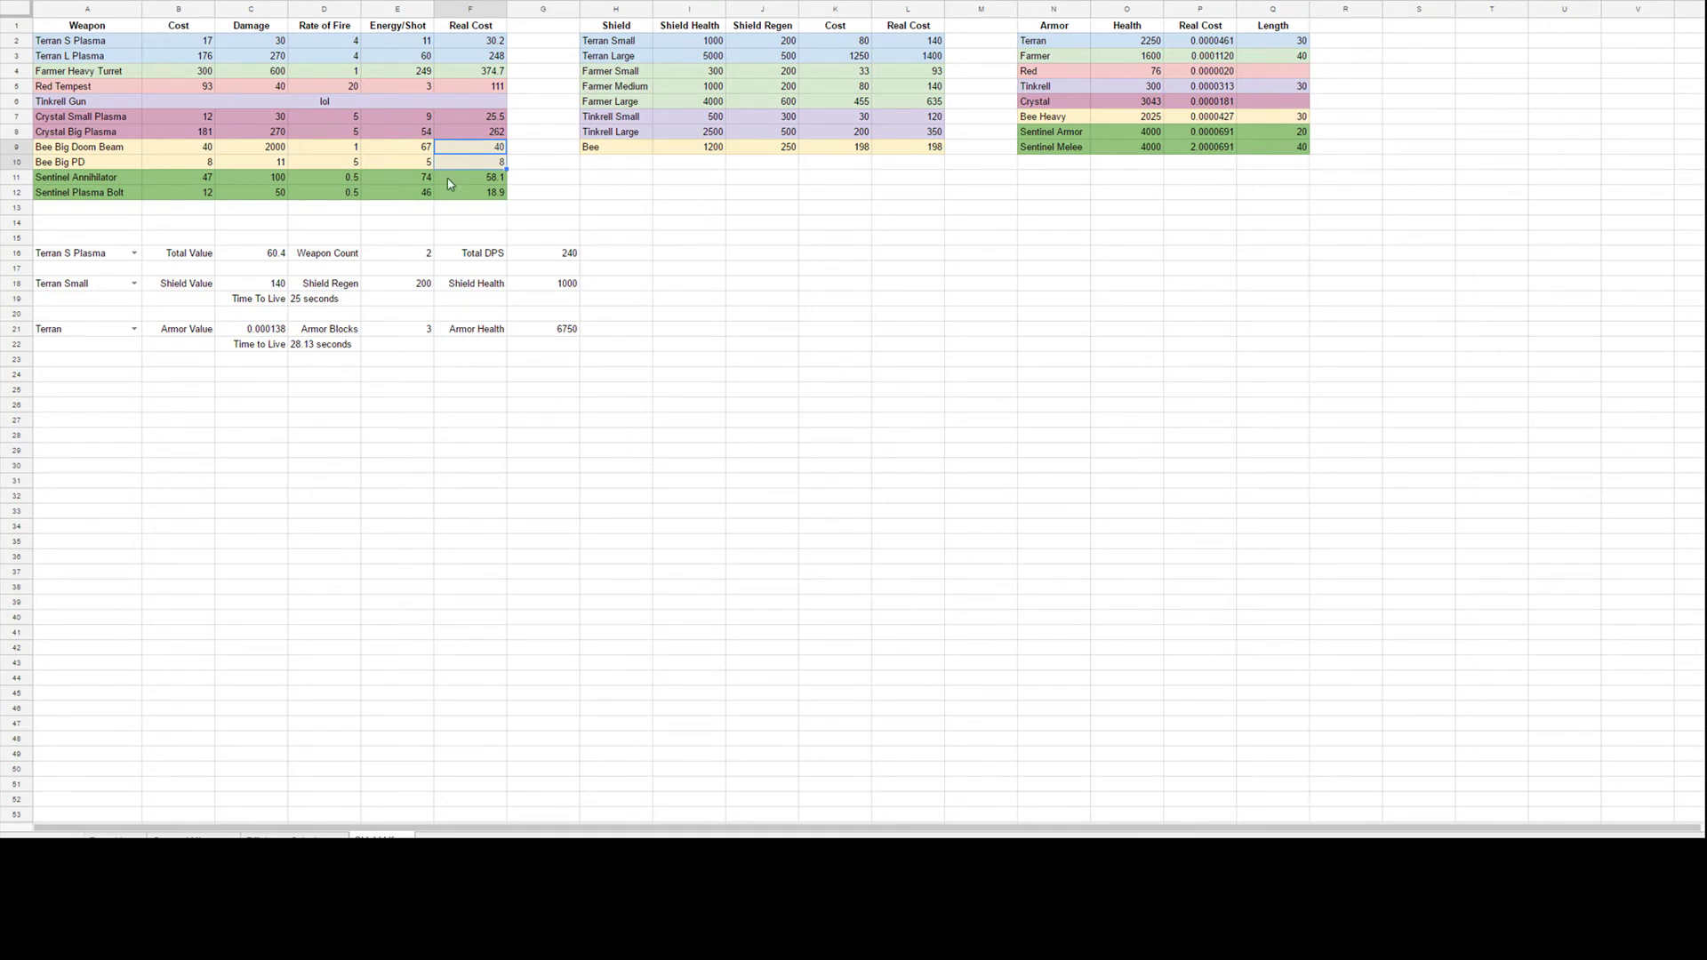
mouse_move(459, 180)
mouse_down()
mouse_move(479, 207)
mouse_move(474, 194)
mouse_up()
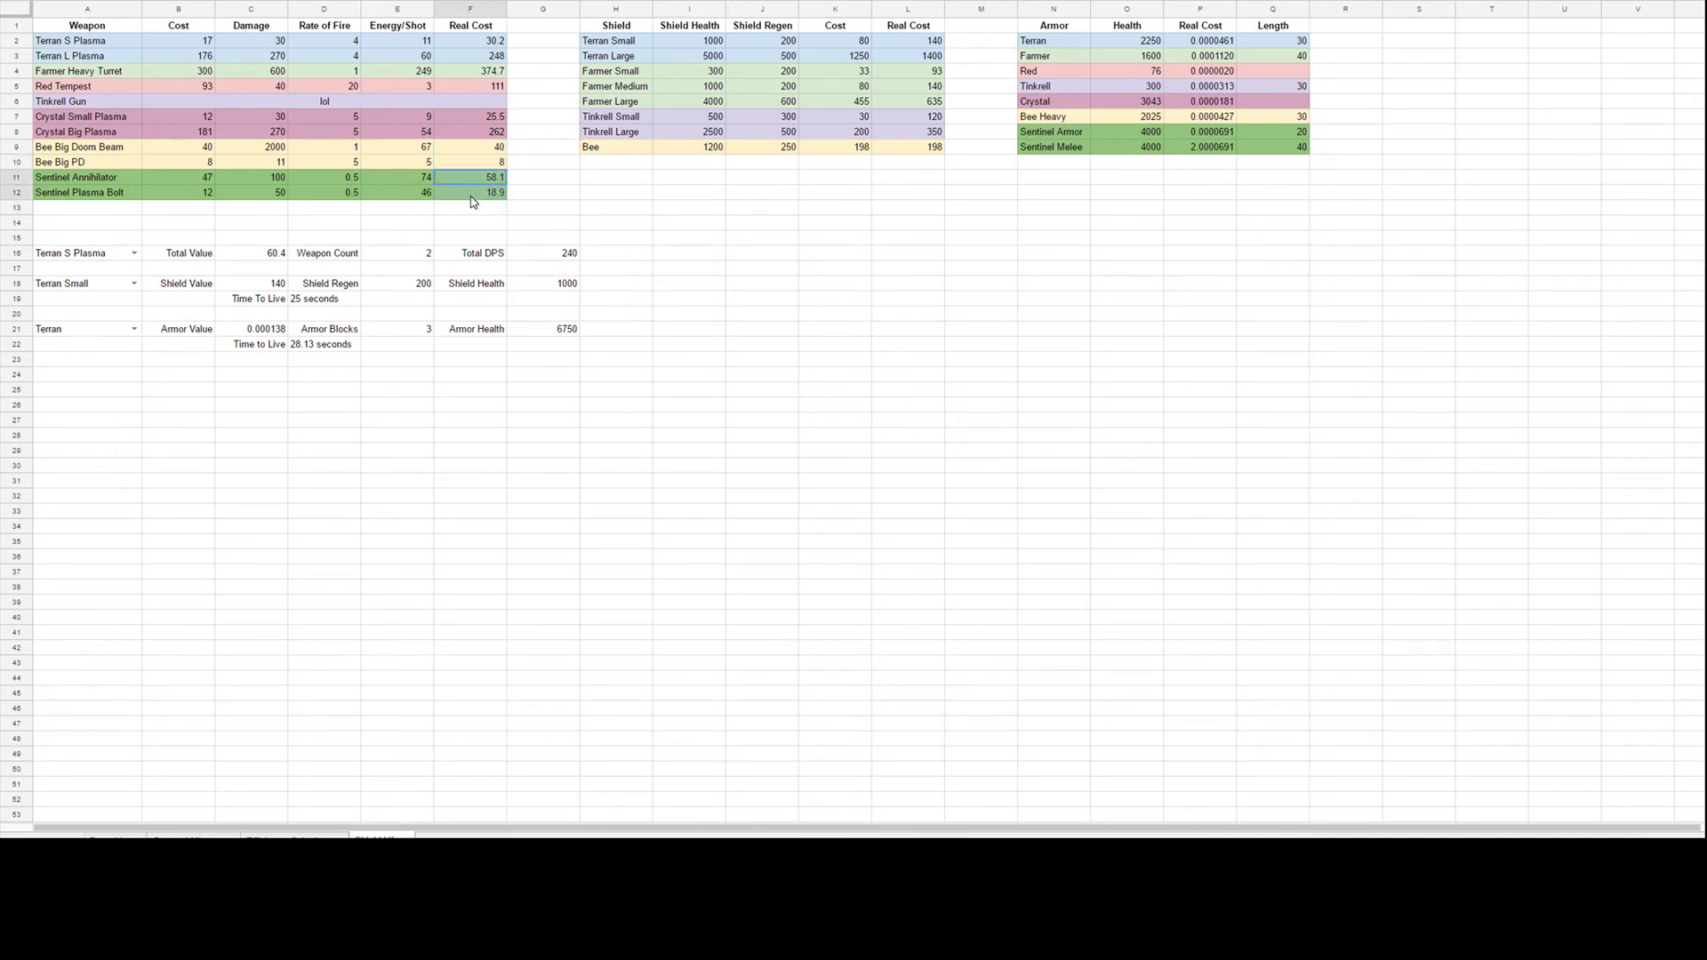
click(607, 194)
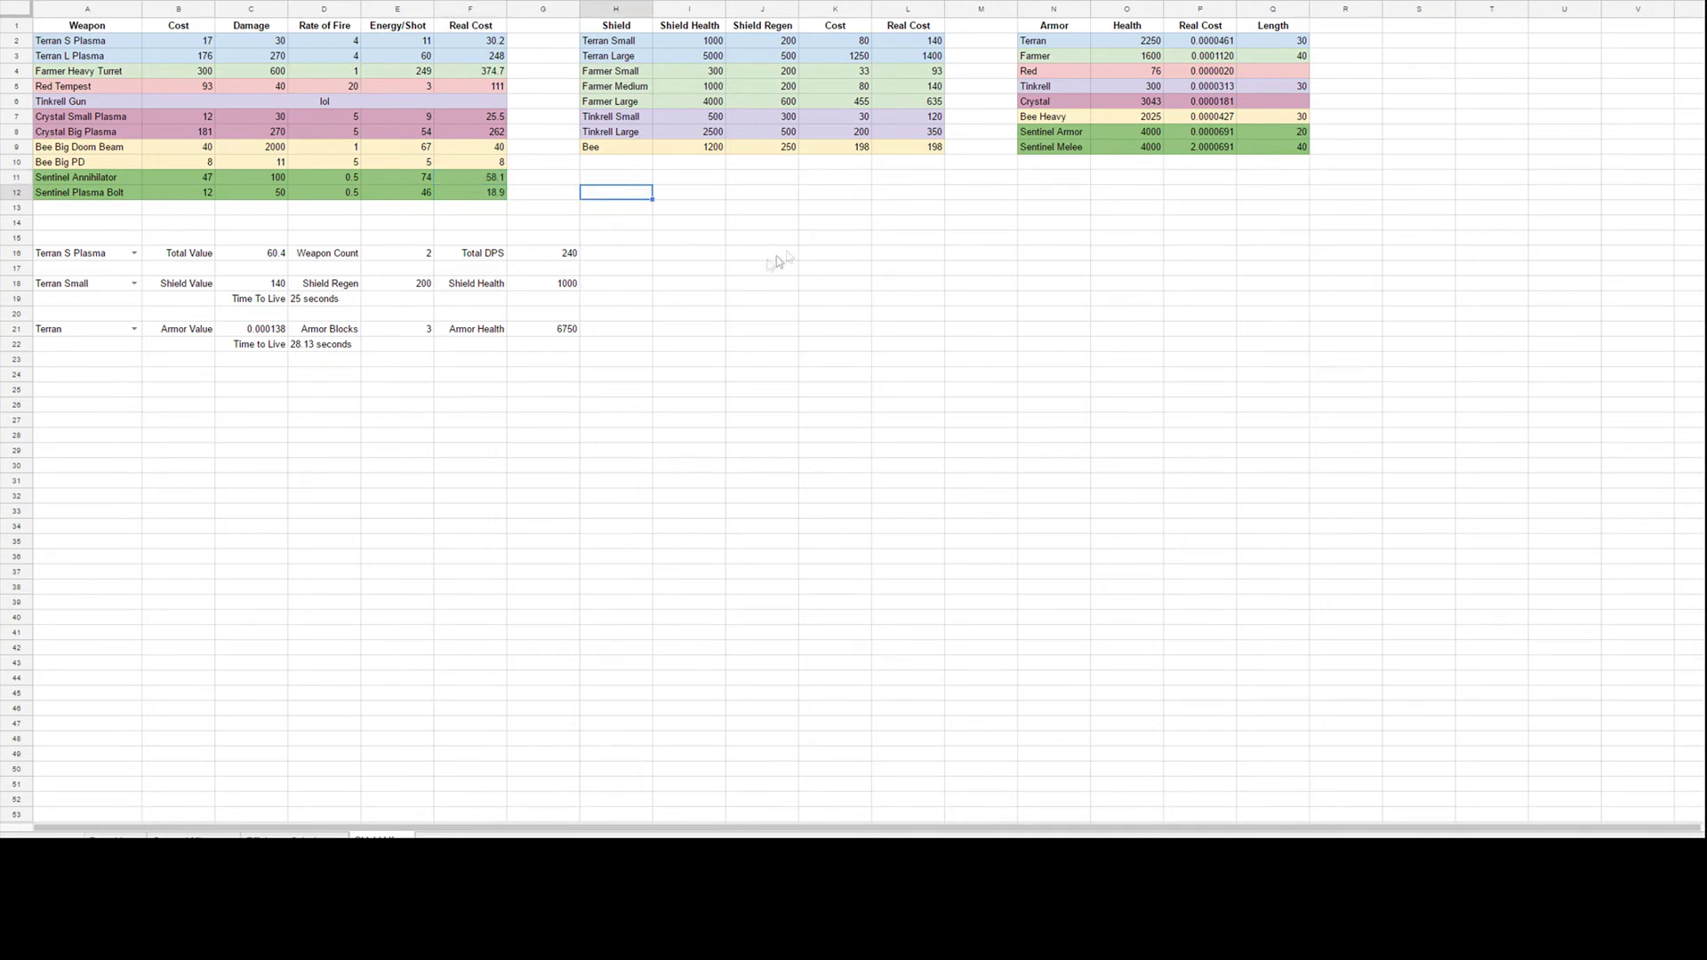
Check the calculator's weapon and shield value, and set the shield to Terran Large.
click(103, 258)
click(604, 255)
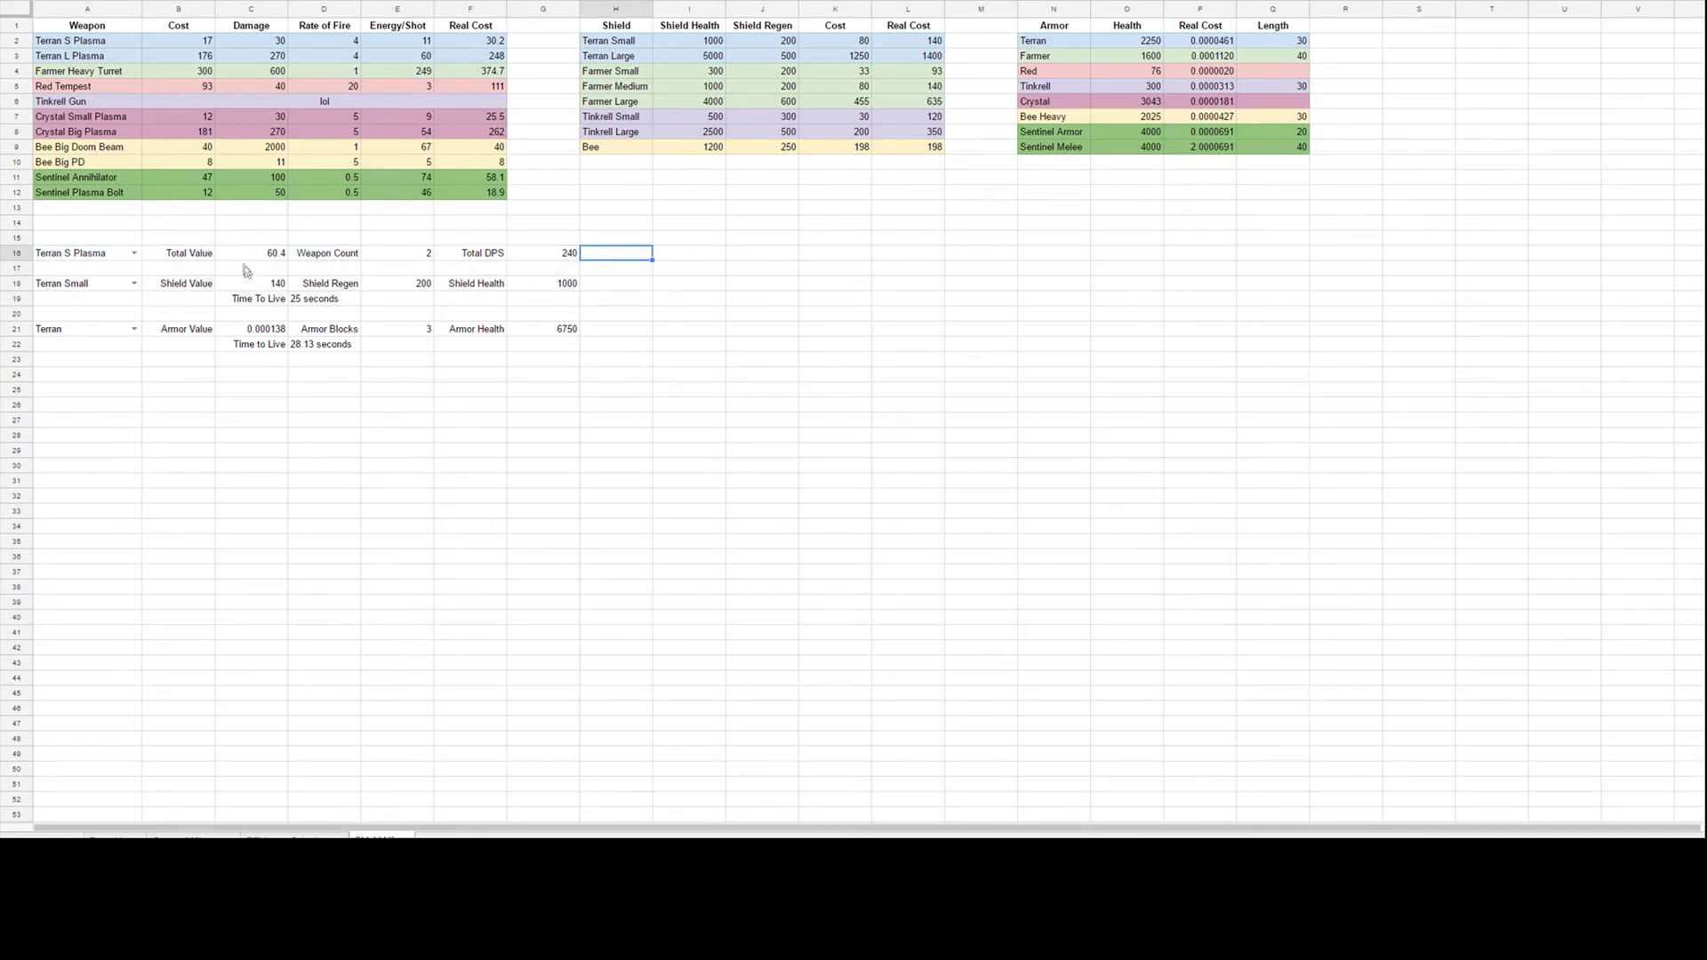
click(240, 289)
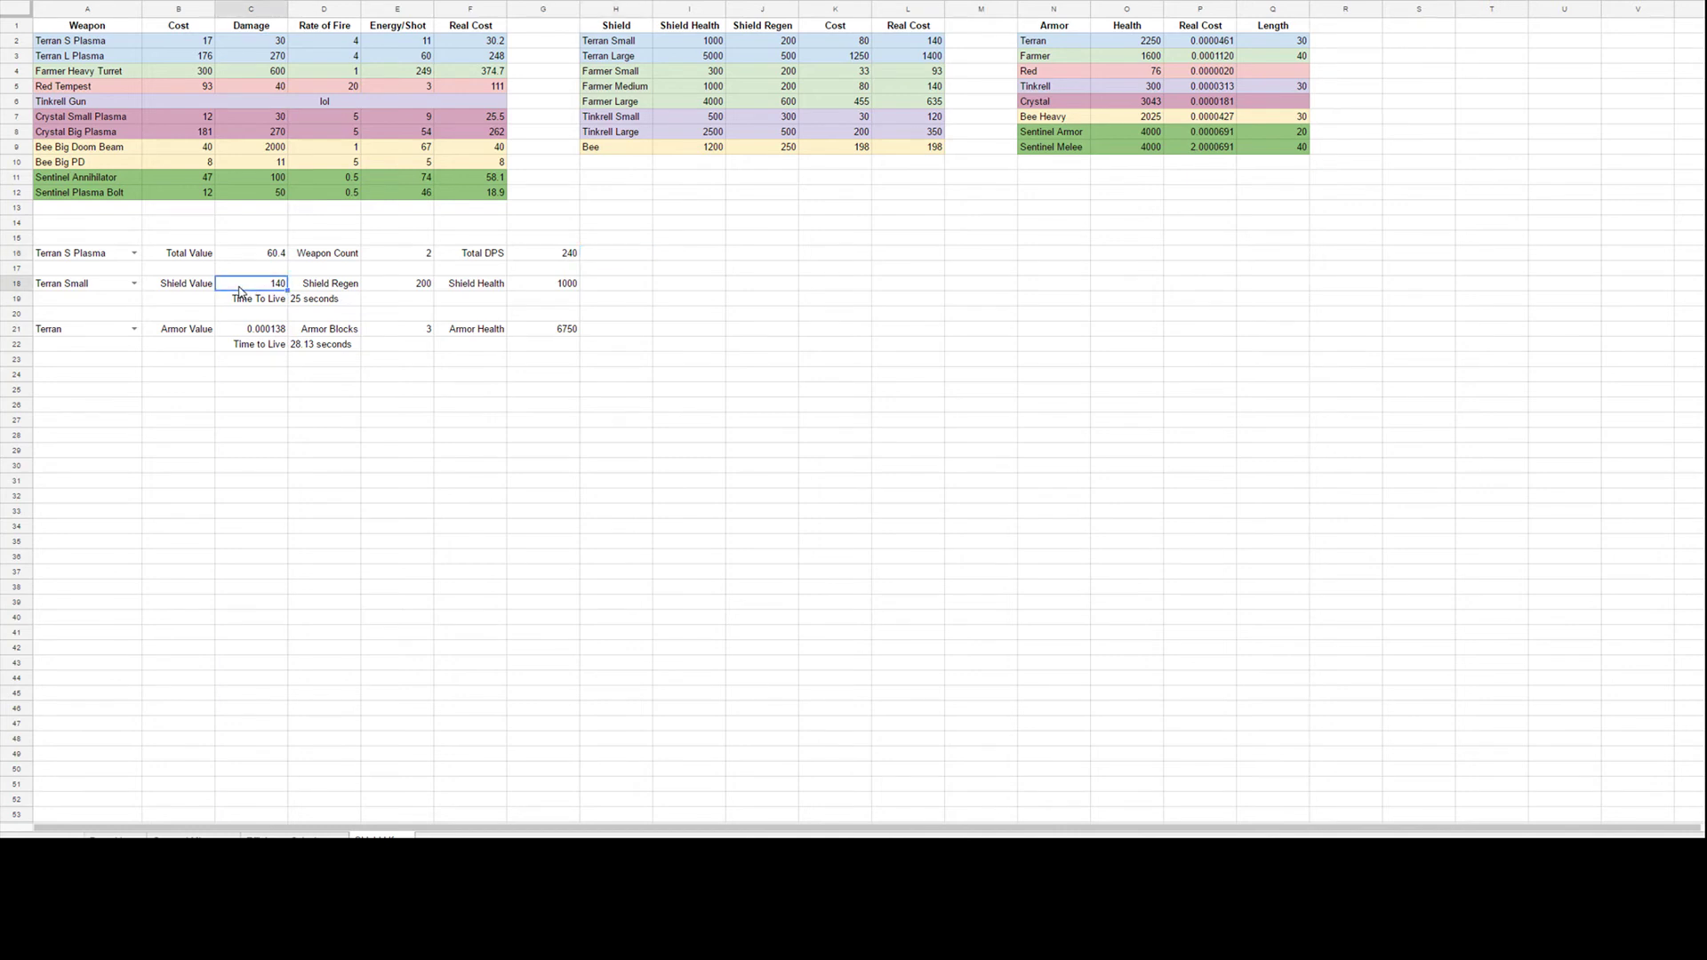
click(147, 283)
click(134, 283)
click(103, 320)
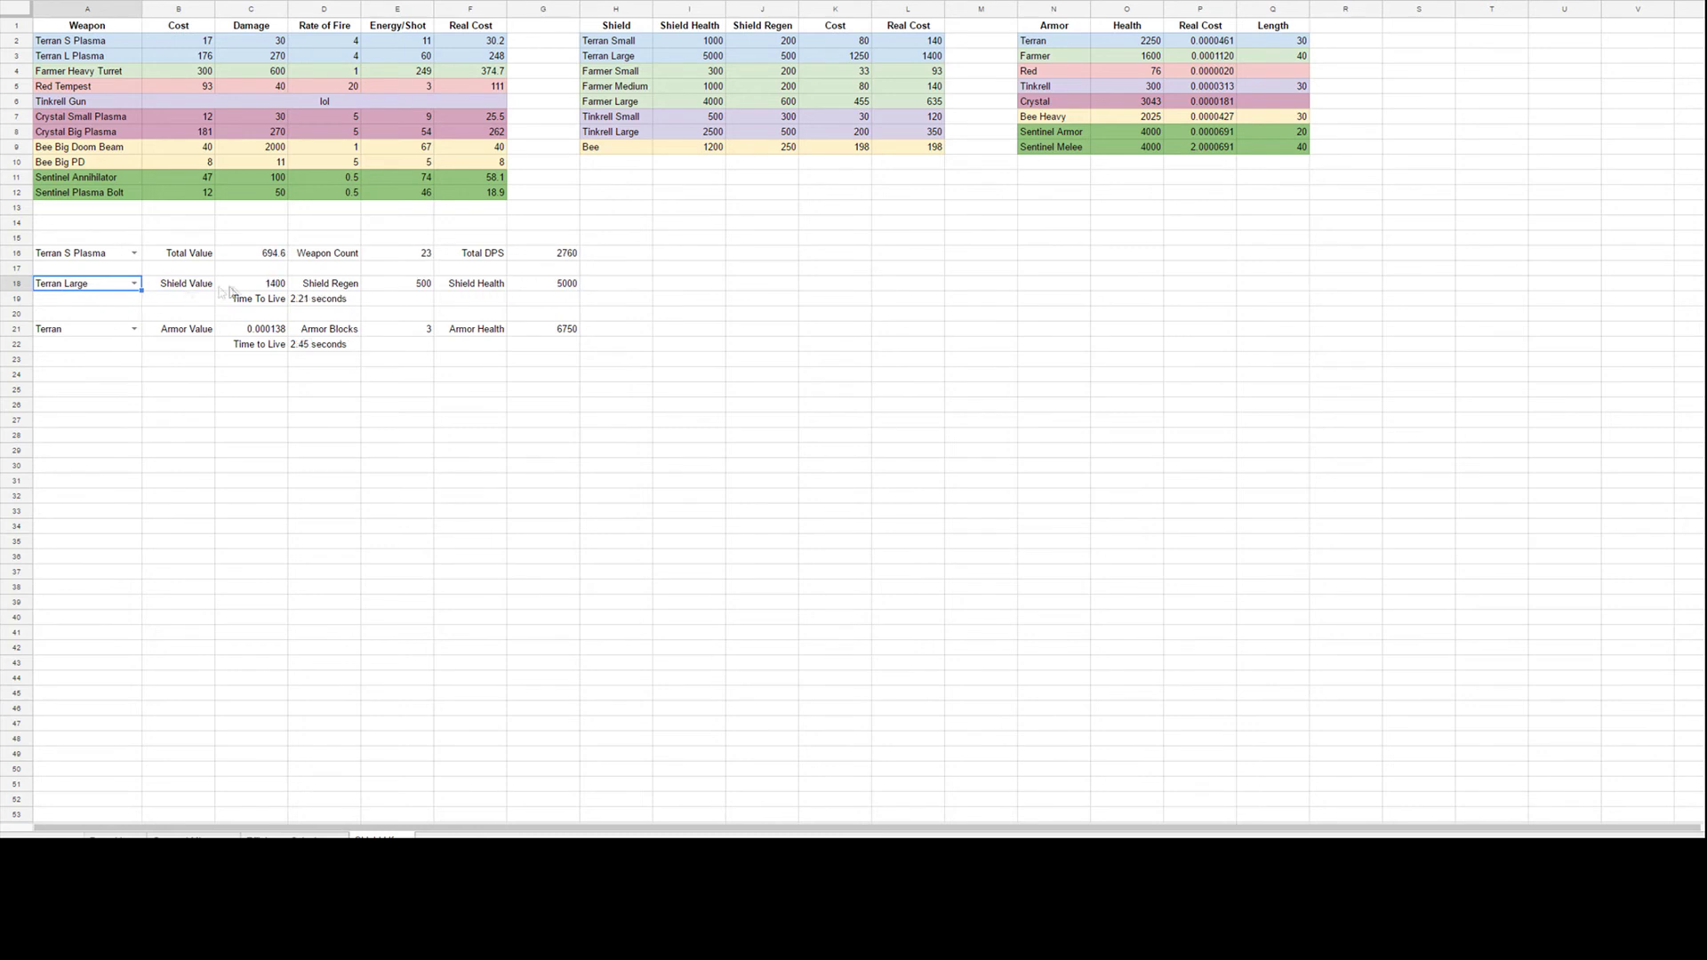
Check the weapon count, total DPS and shield time to live for Terran S Plasma against Terran Large.
click(416, 255)
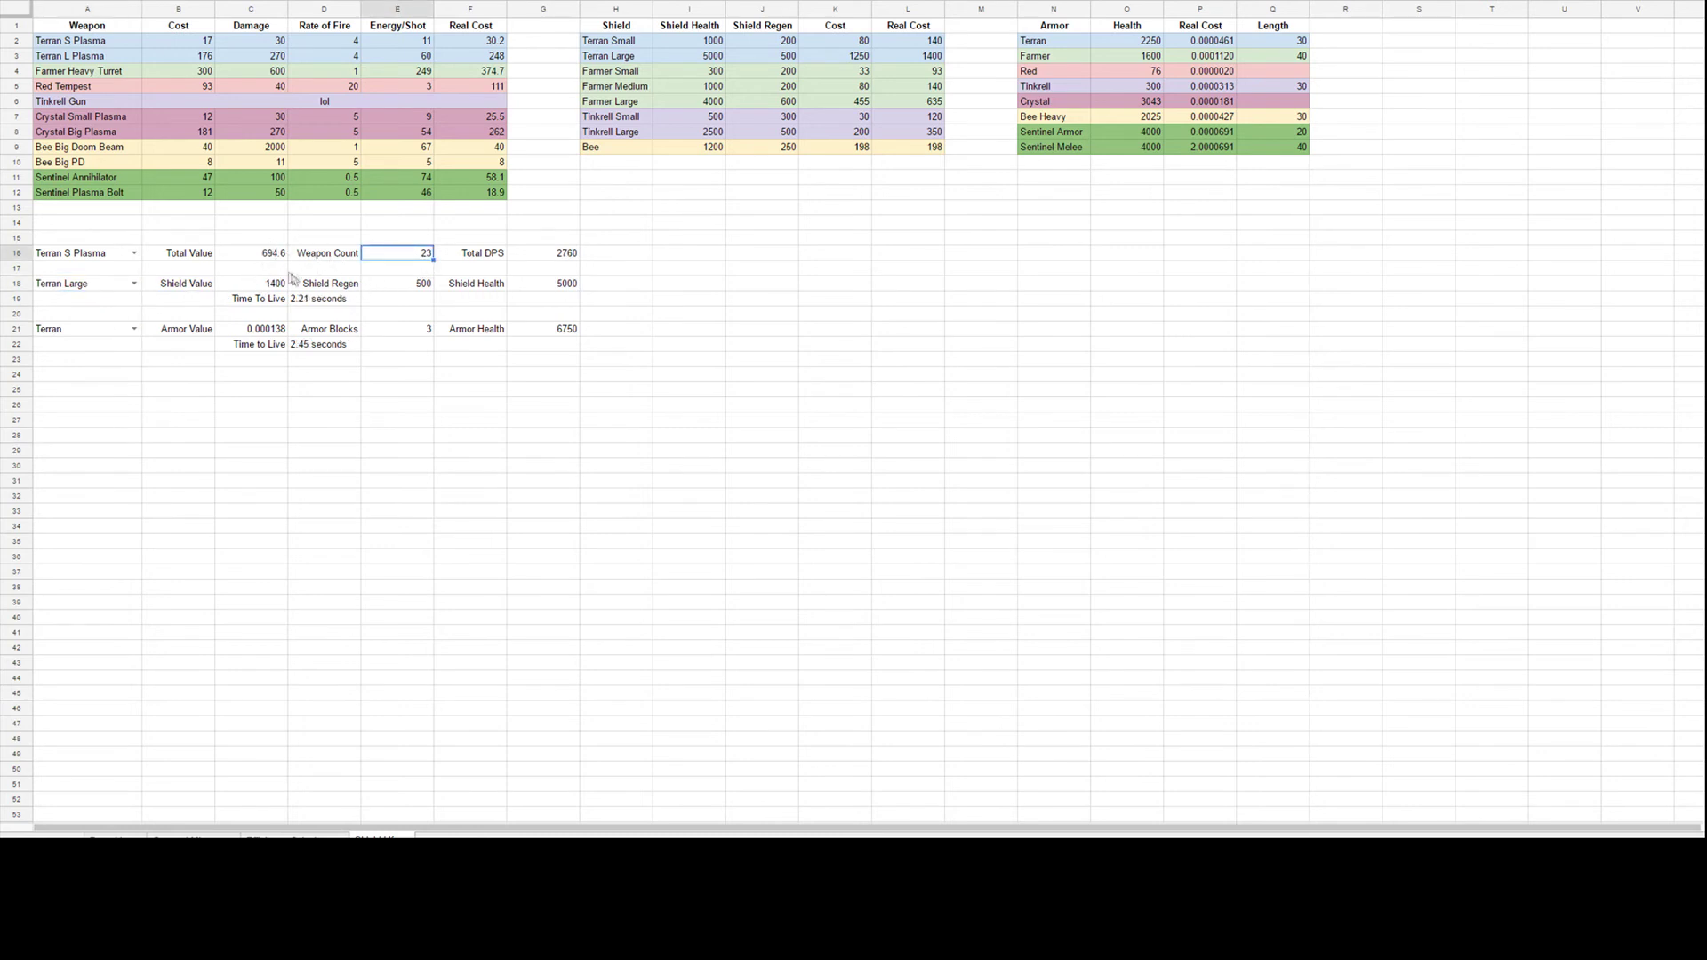
click(534, 256)
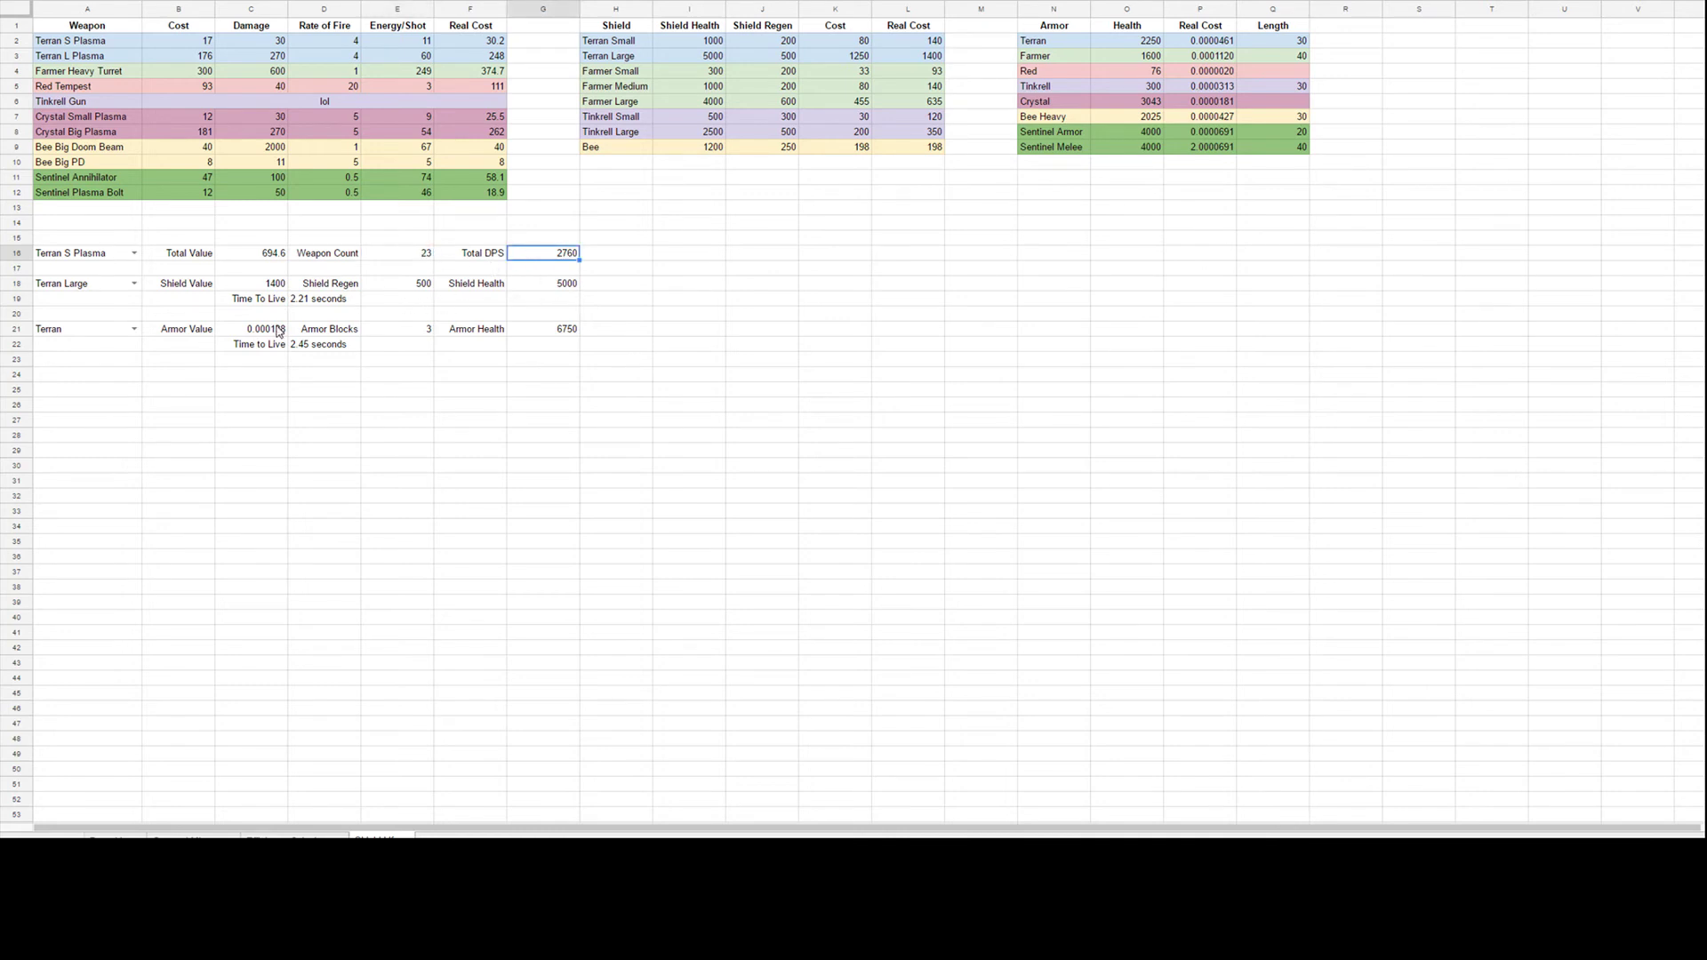
click(319, 305)
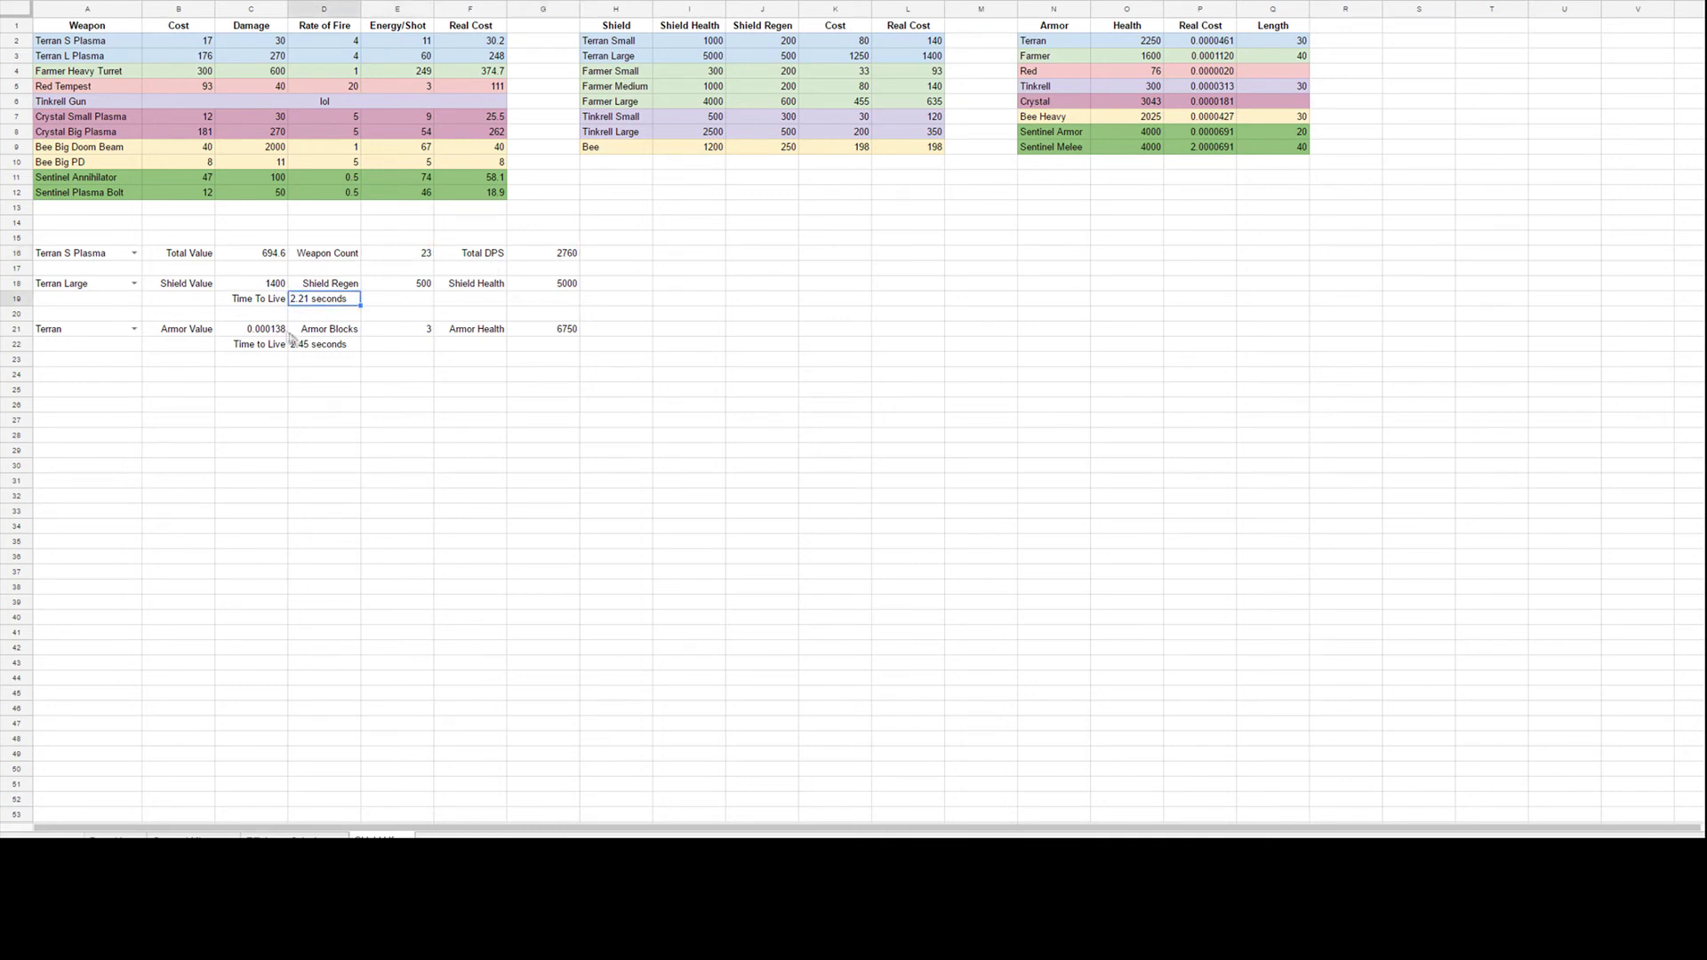
Check the calculator's Shield Value for Terran Large and the number of Terran armor blocks it is compared with.
click(260, 290)
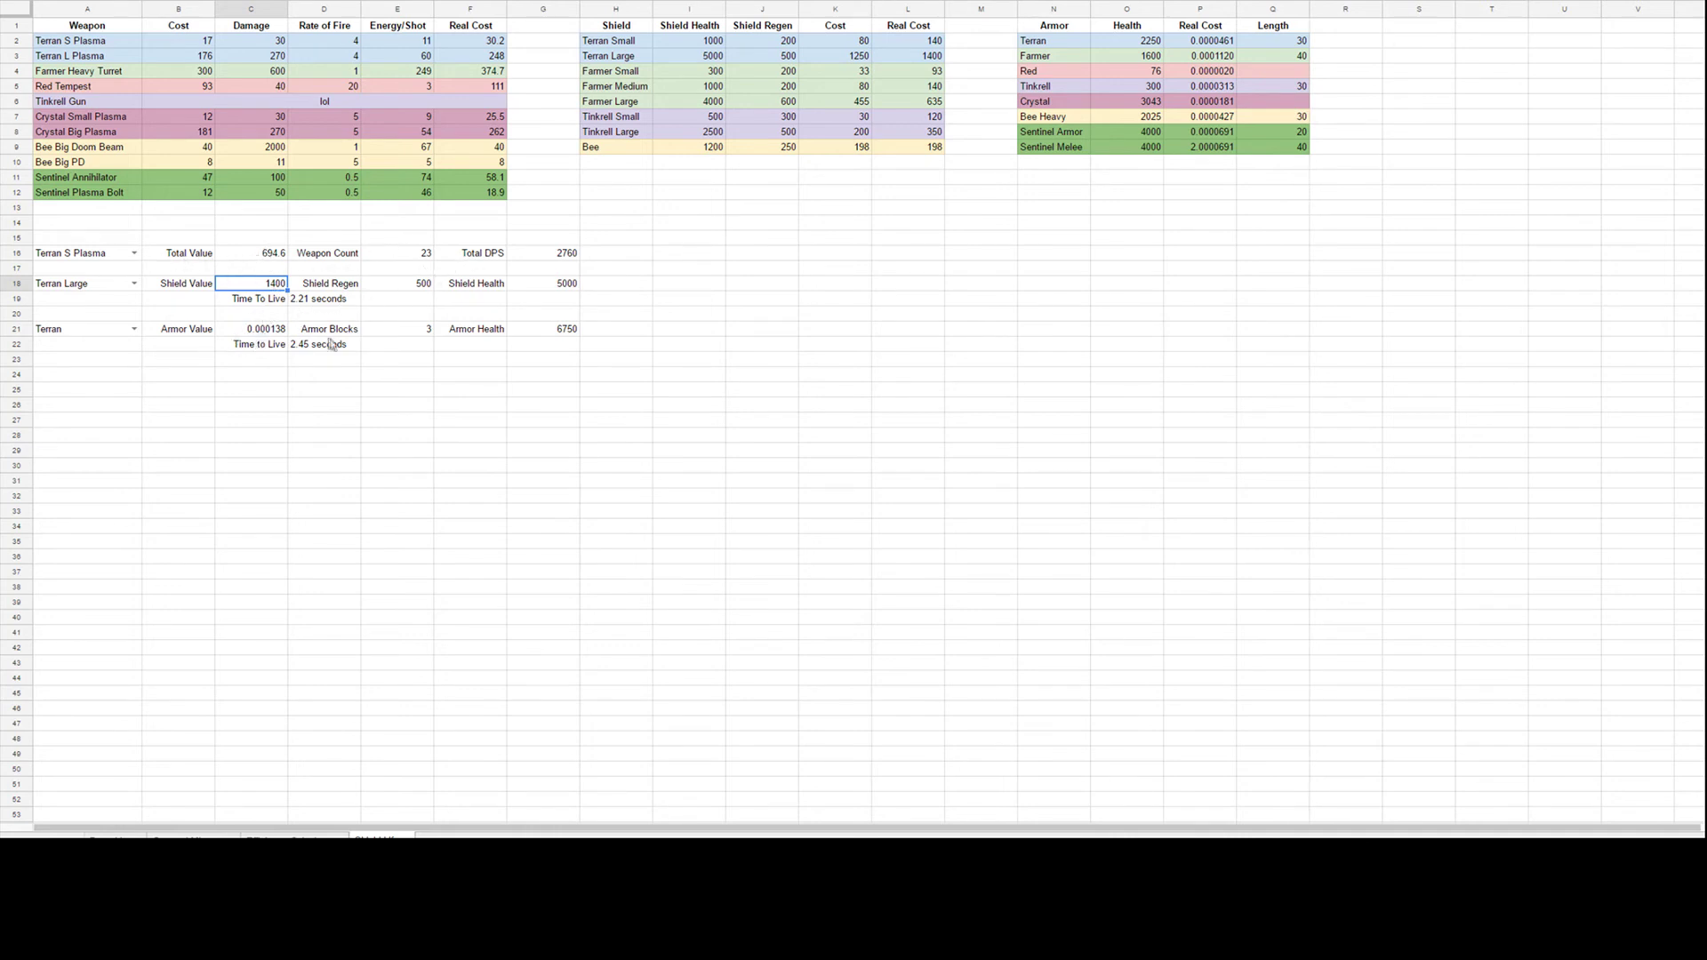
click(382, 328)
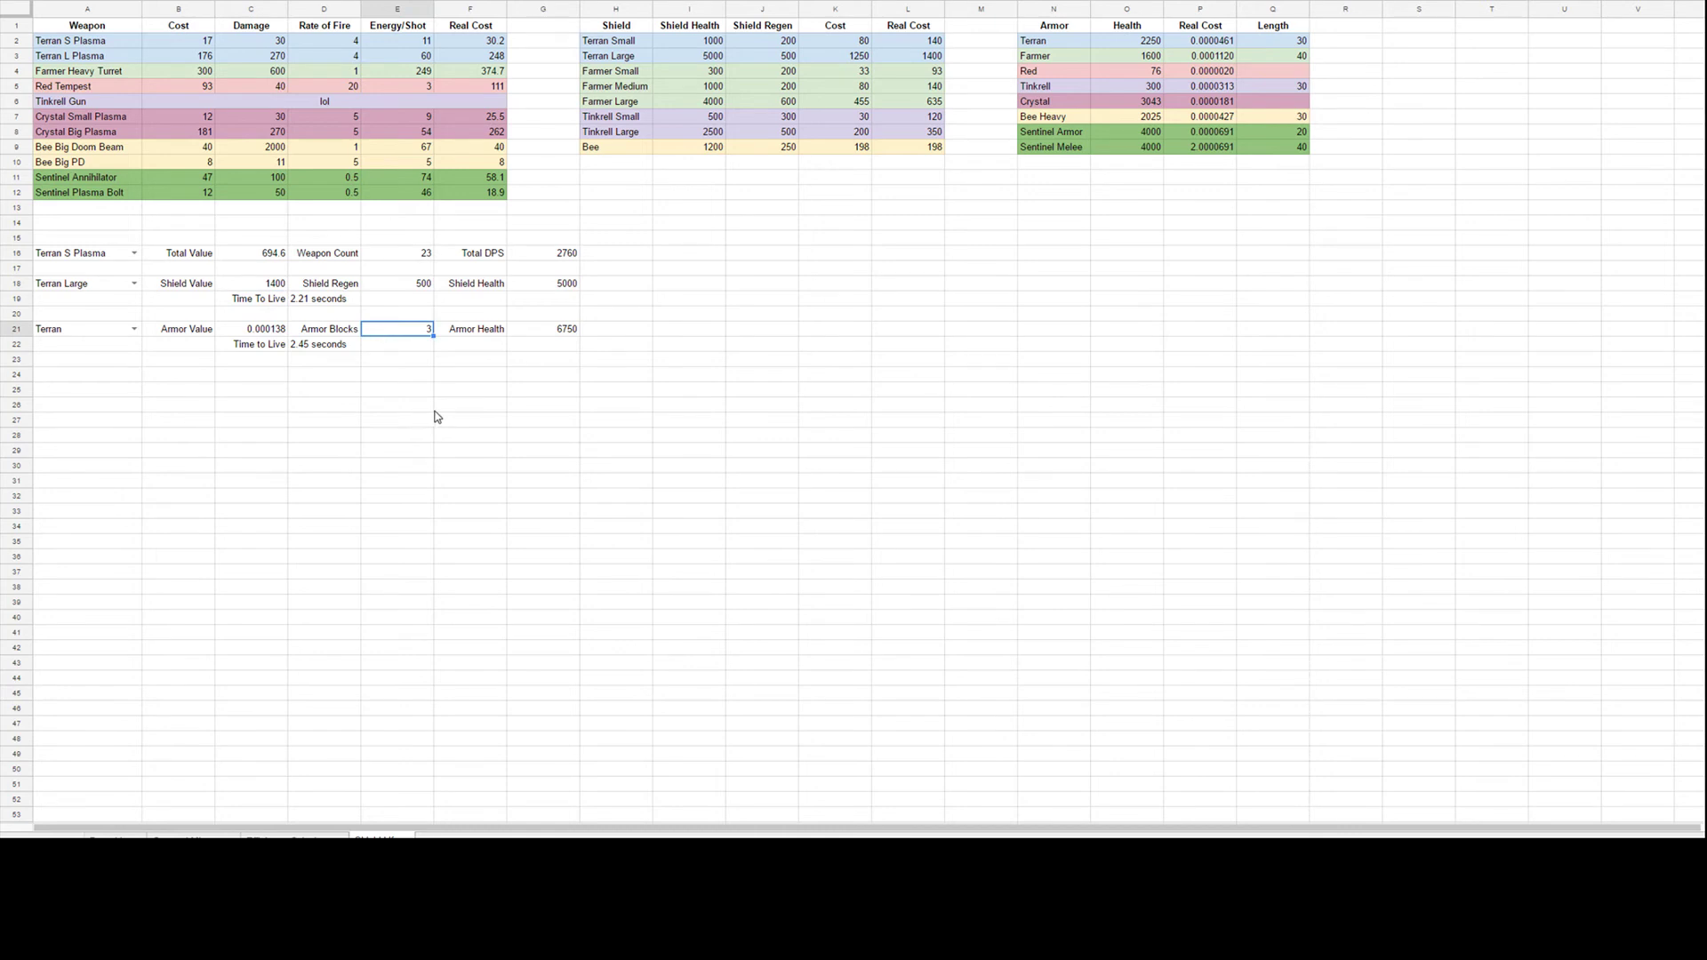
click(134, 253)
click(273, 288)
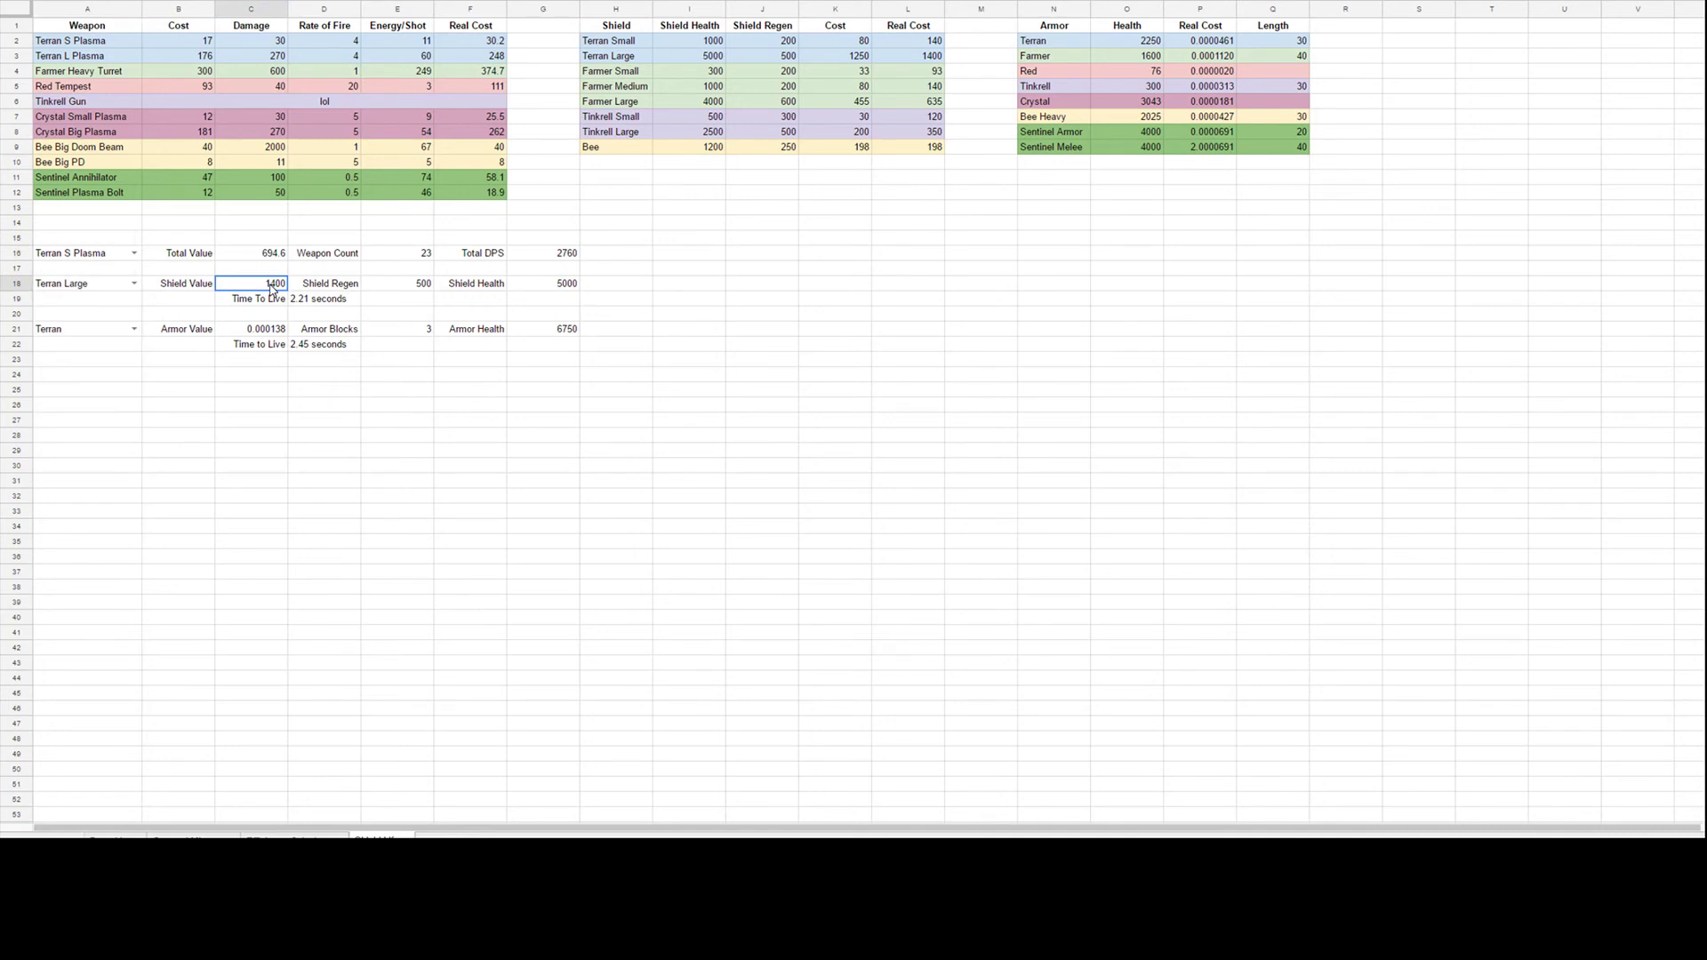
Set the calculator's shield to Terran Small and its weapon to Terran L Plasma.
click(134, 284)
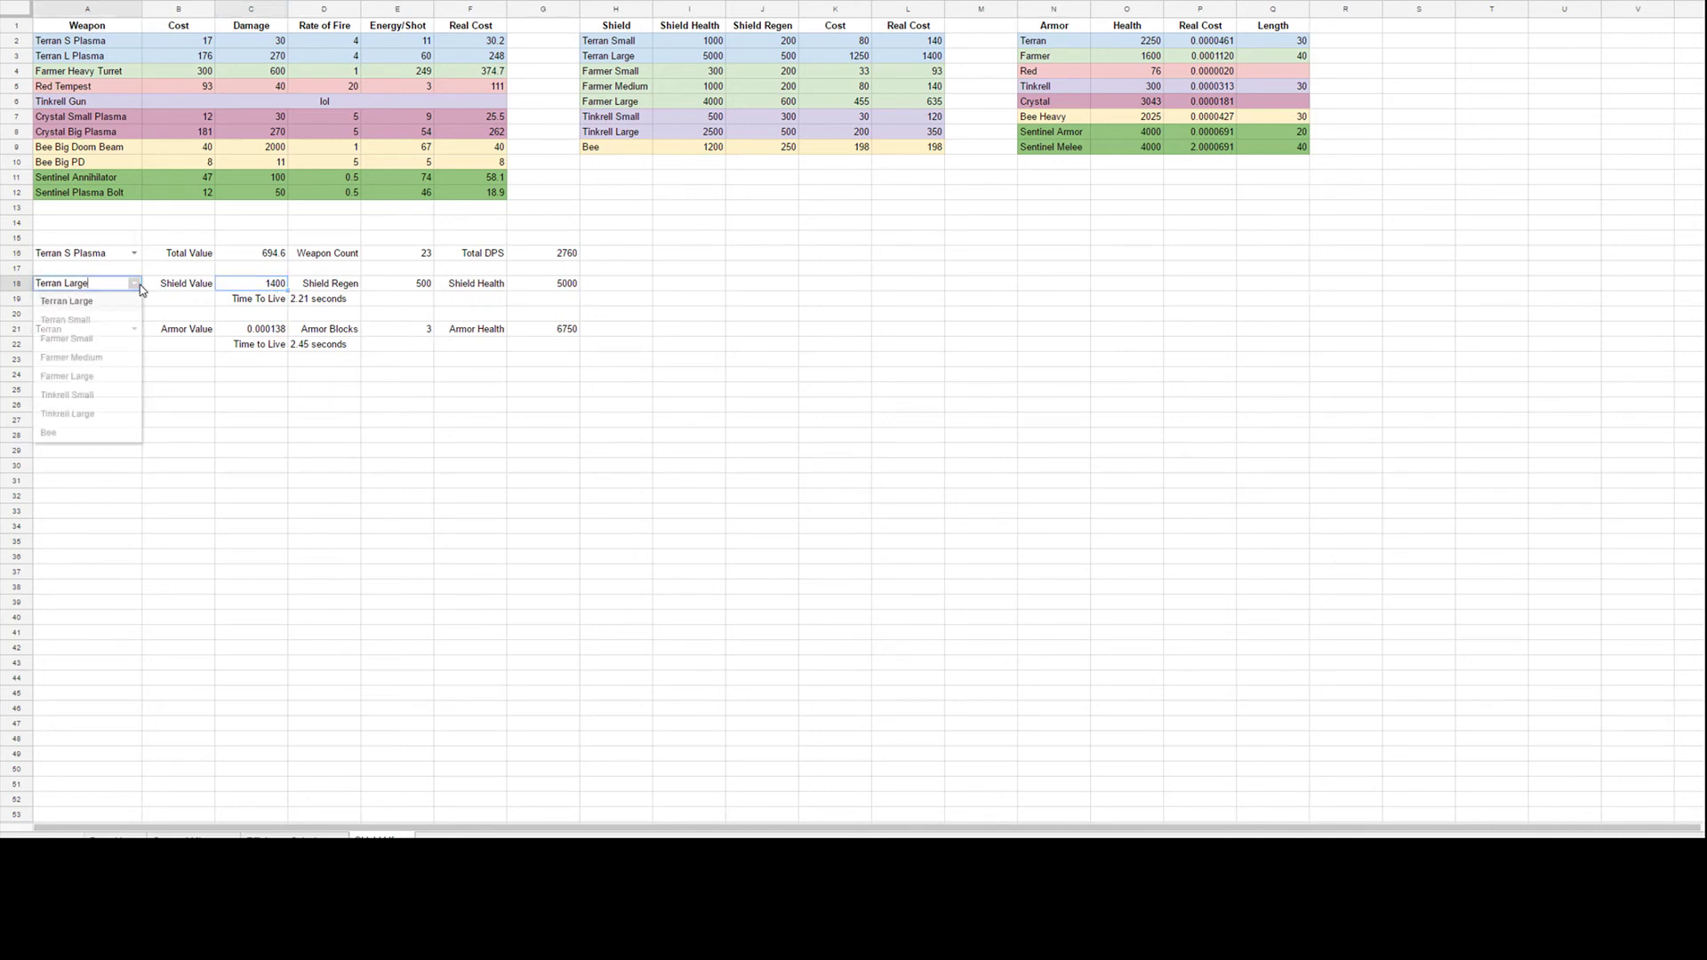
click(100, 321)
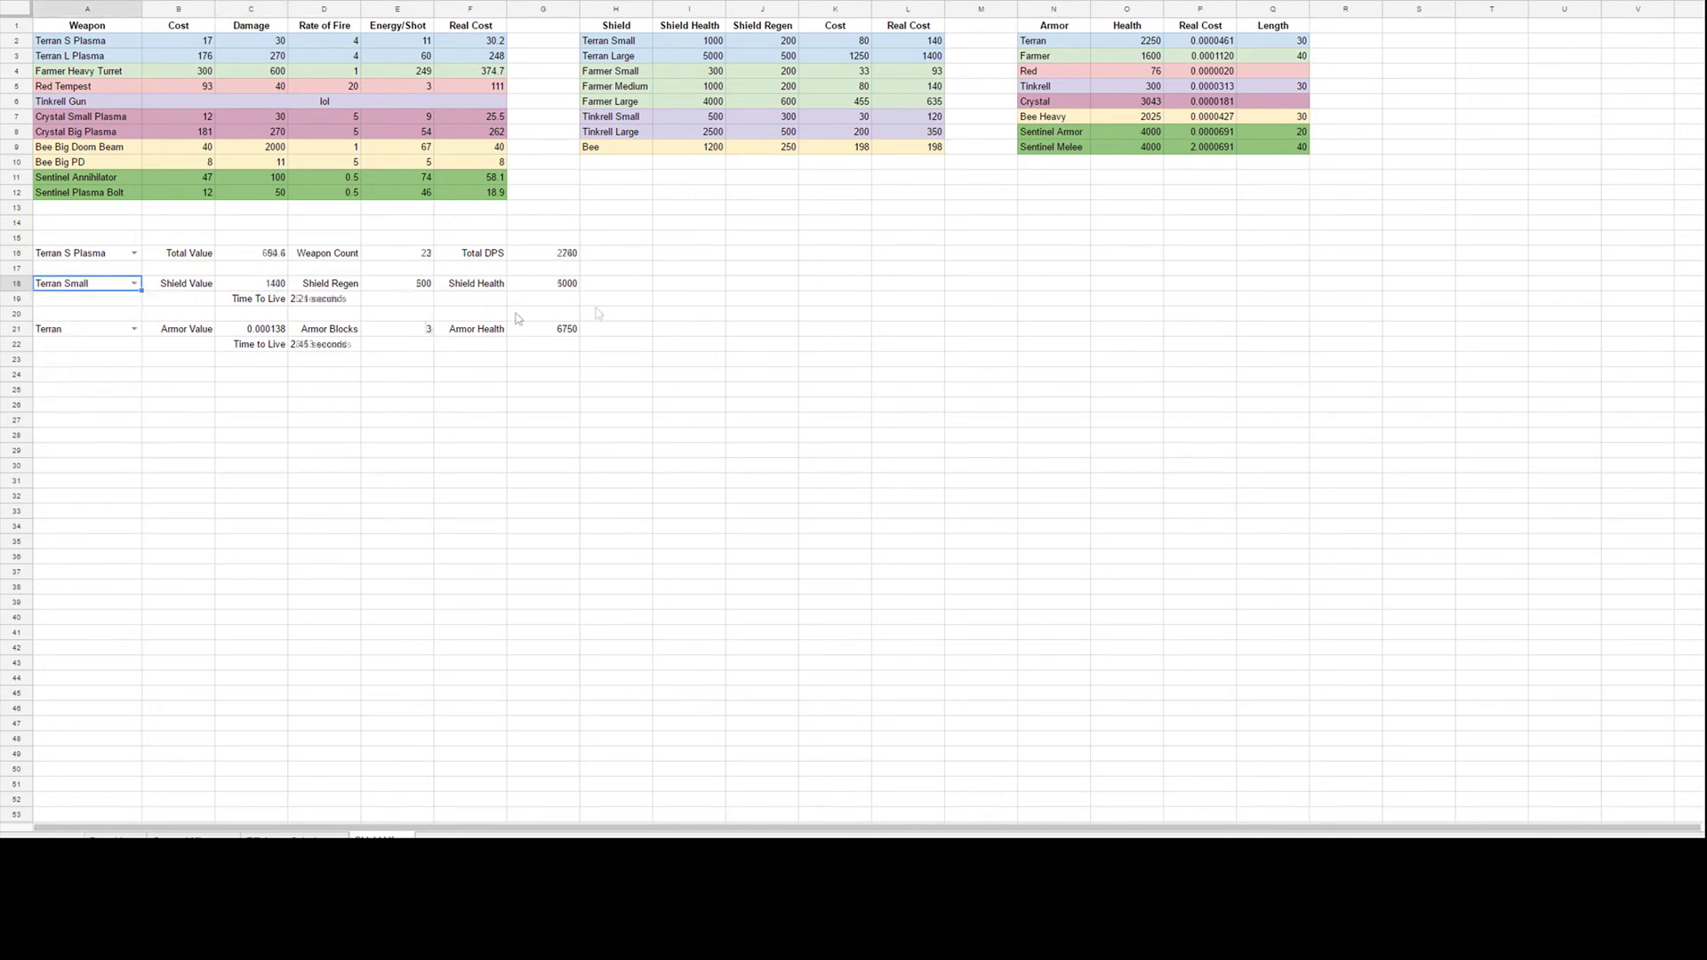
click(134, 255)
click(109, 287)
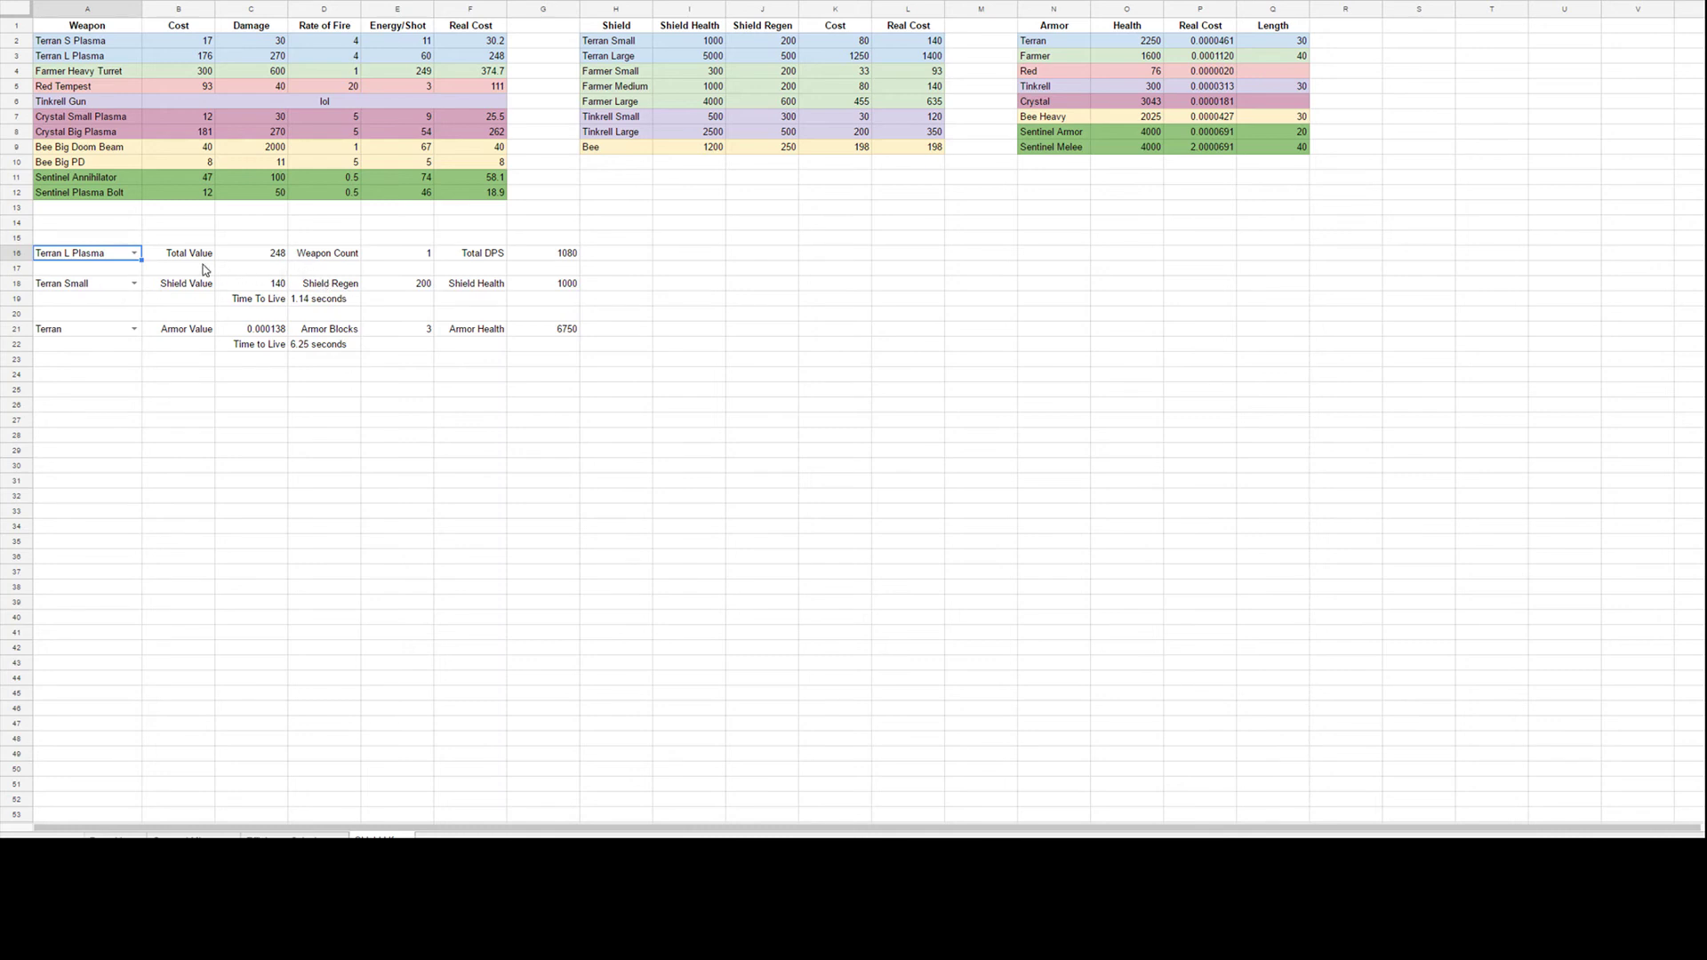
Keep Terran L Plasma as the weapon and set the calculator's shield to Terran Large.
click(134, 254)
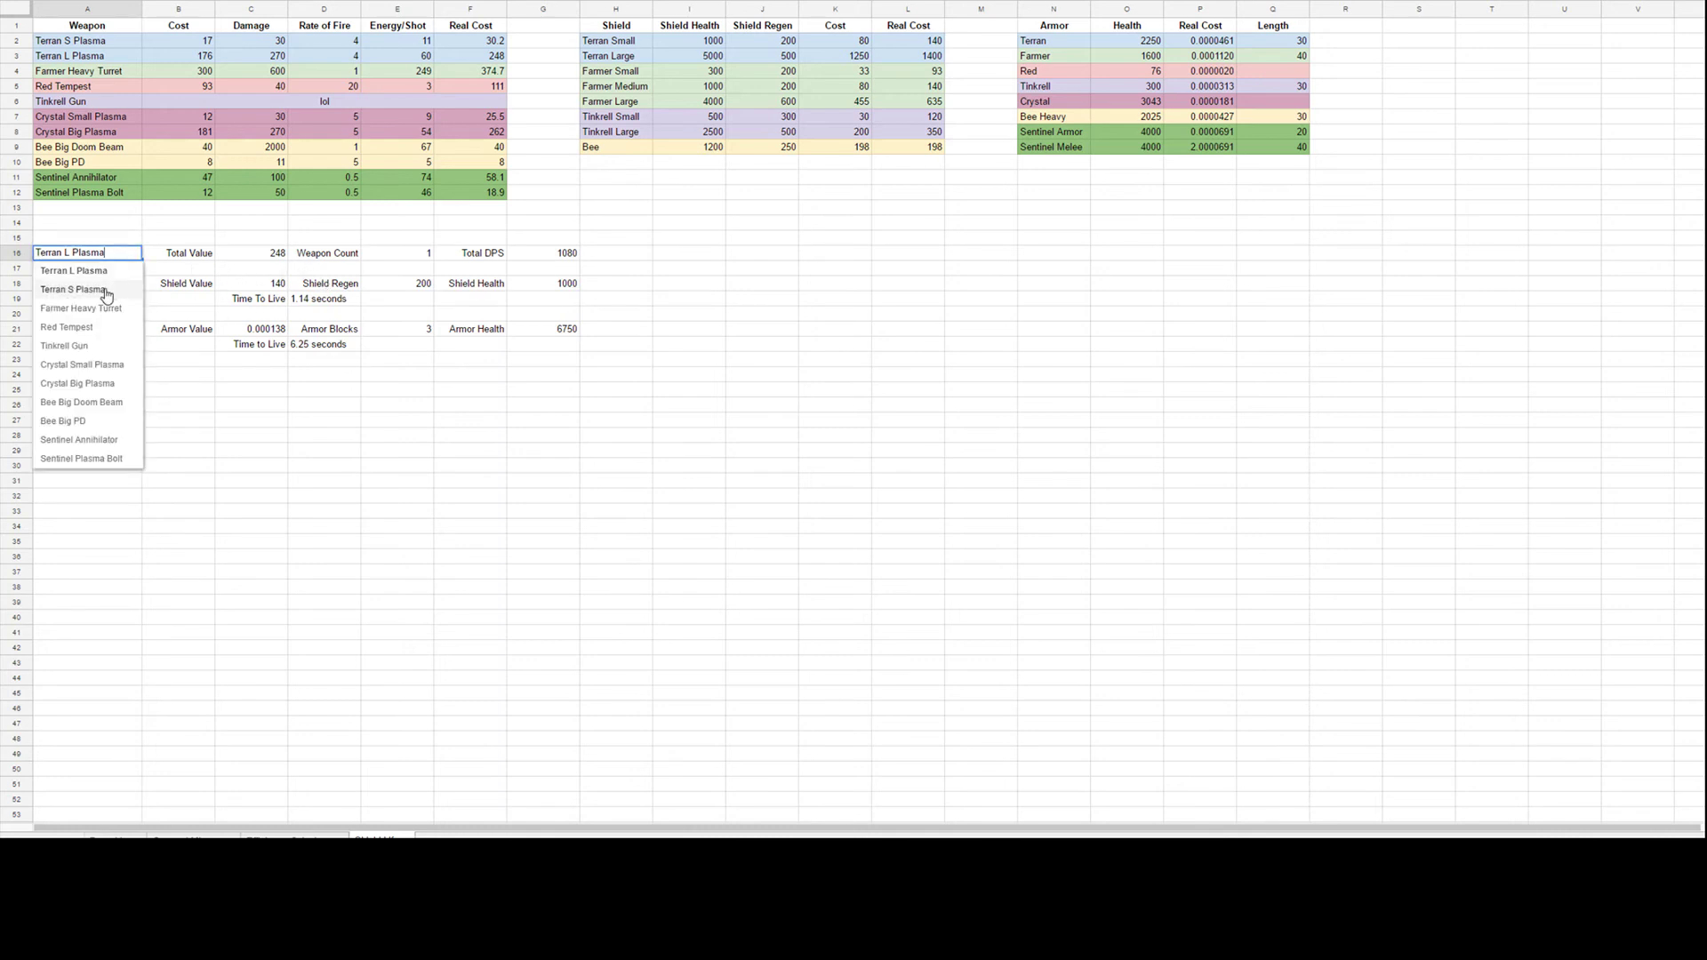
click(119, 272)
click(134, 283)
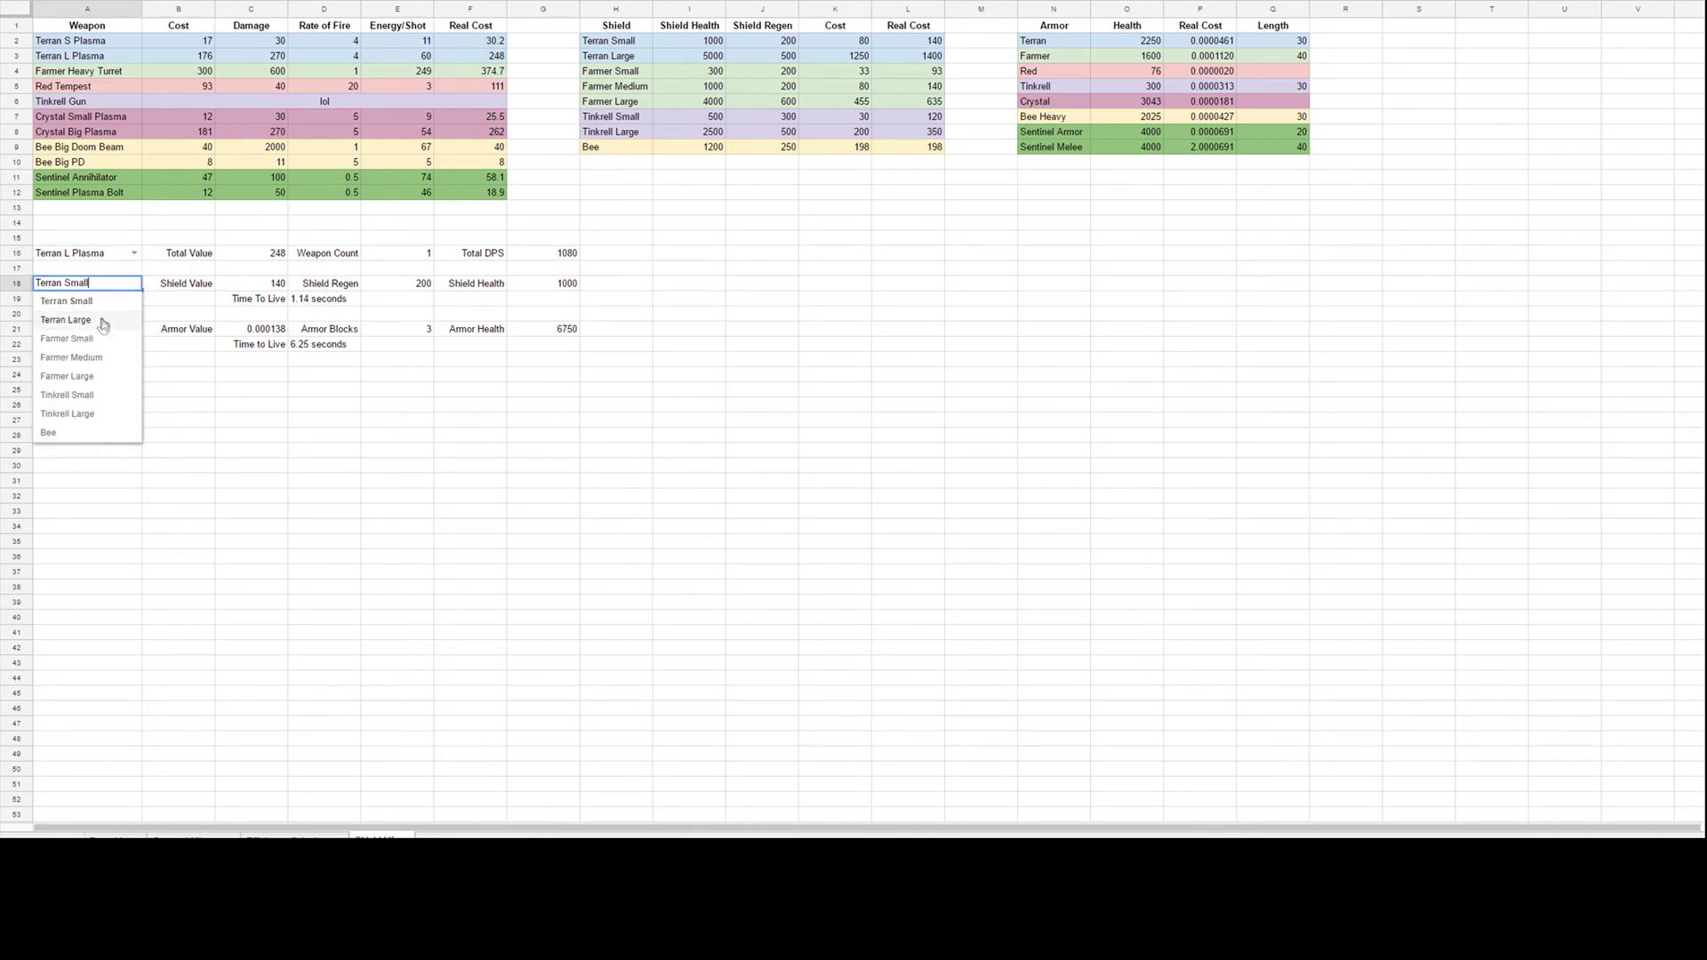
click(103, 322)
click(311, 420)
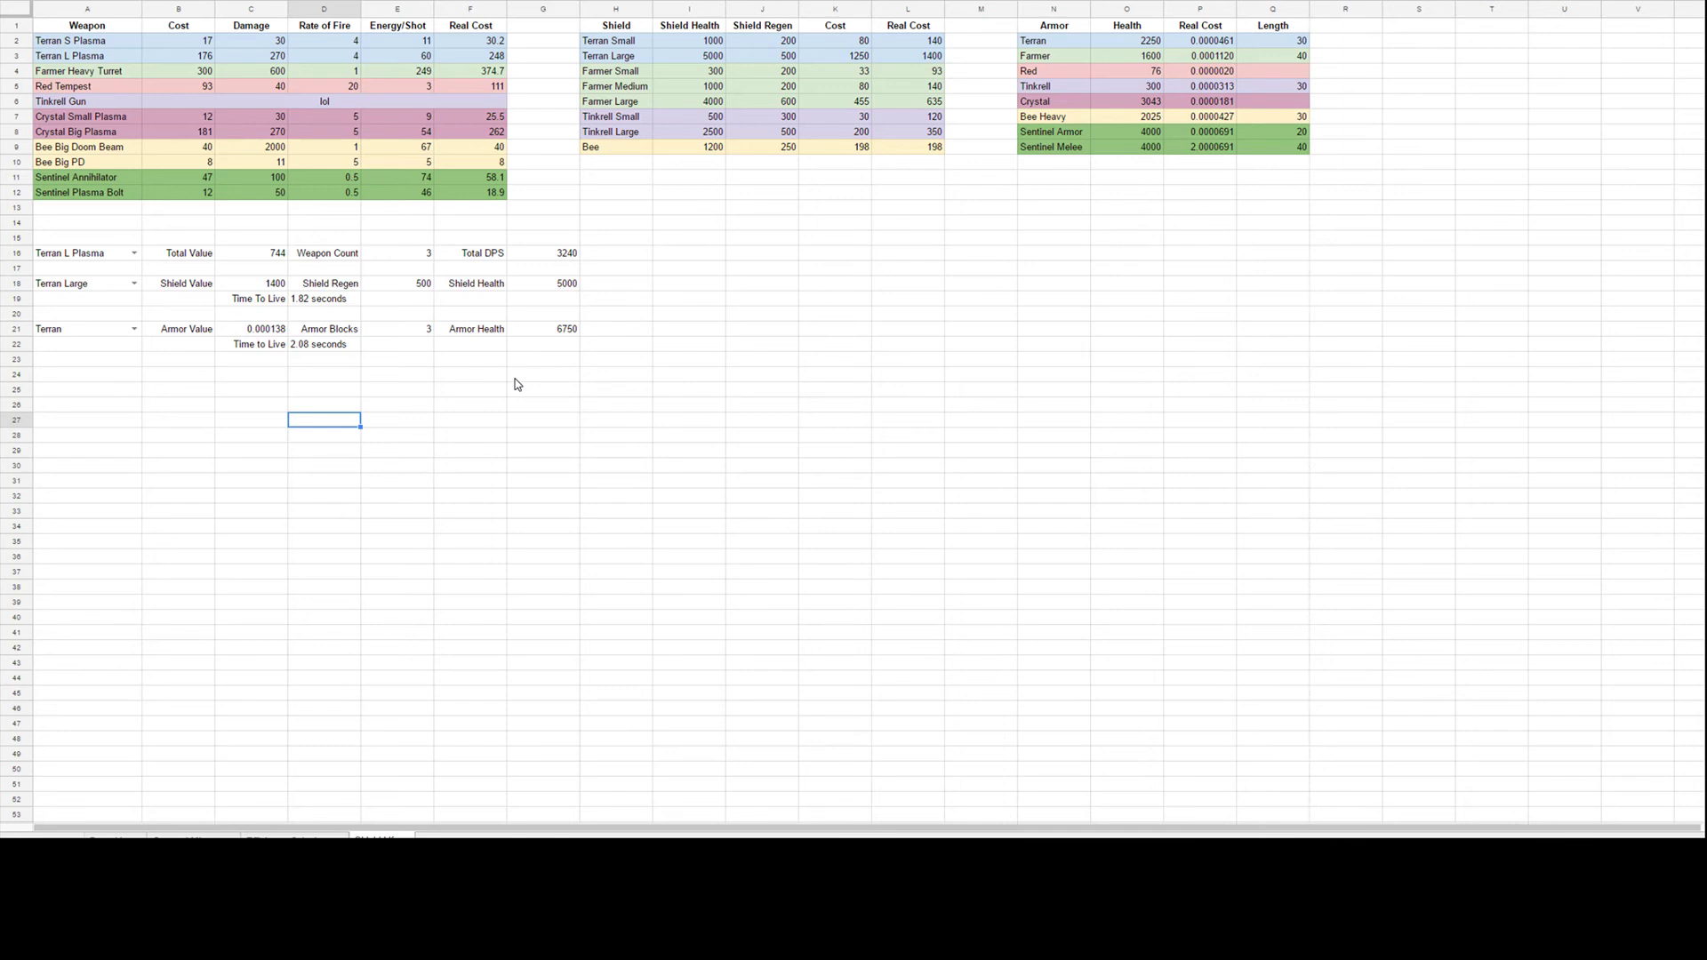
Check the total value, weapon count and DPS of Terran L Plasma against the Shield Regen column and the shield's time to live.
click(246, 256)
click(386, 256)
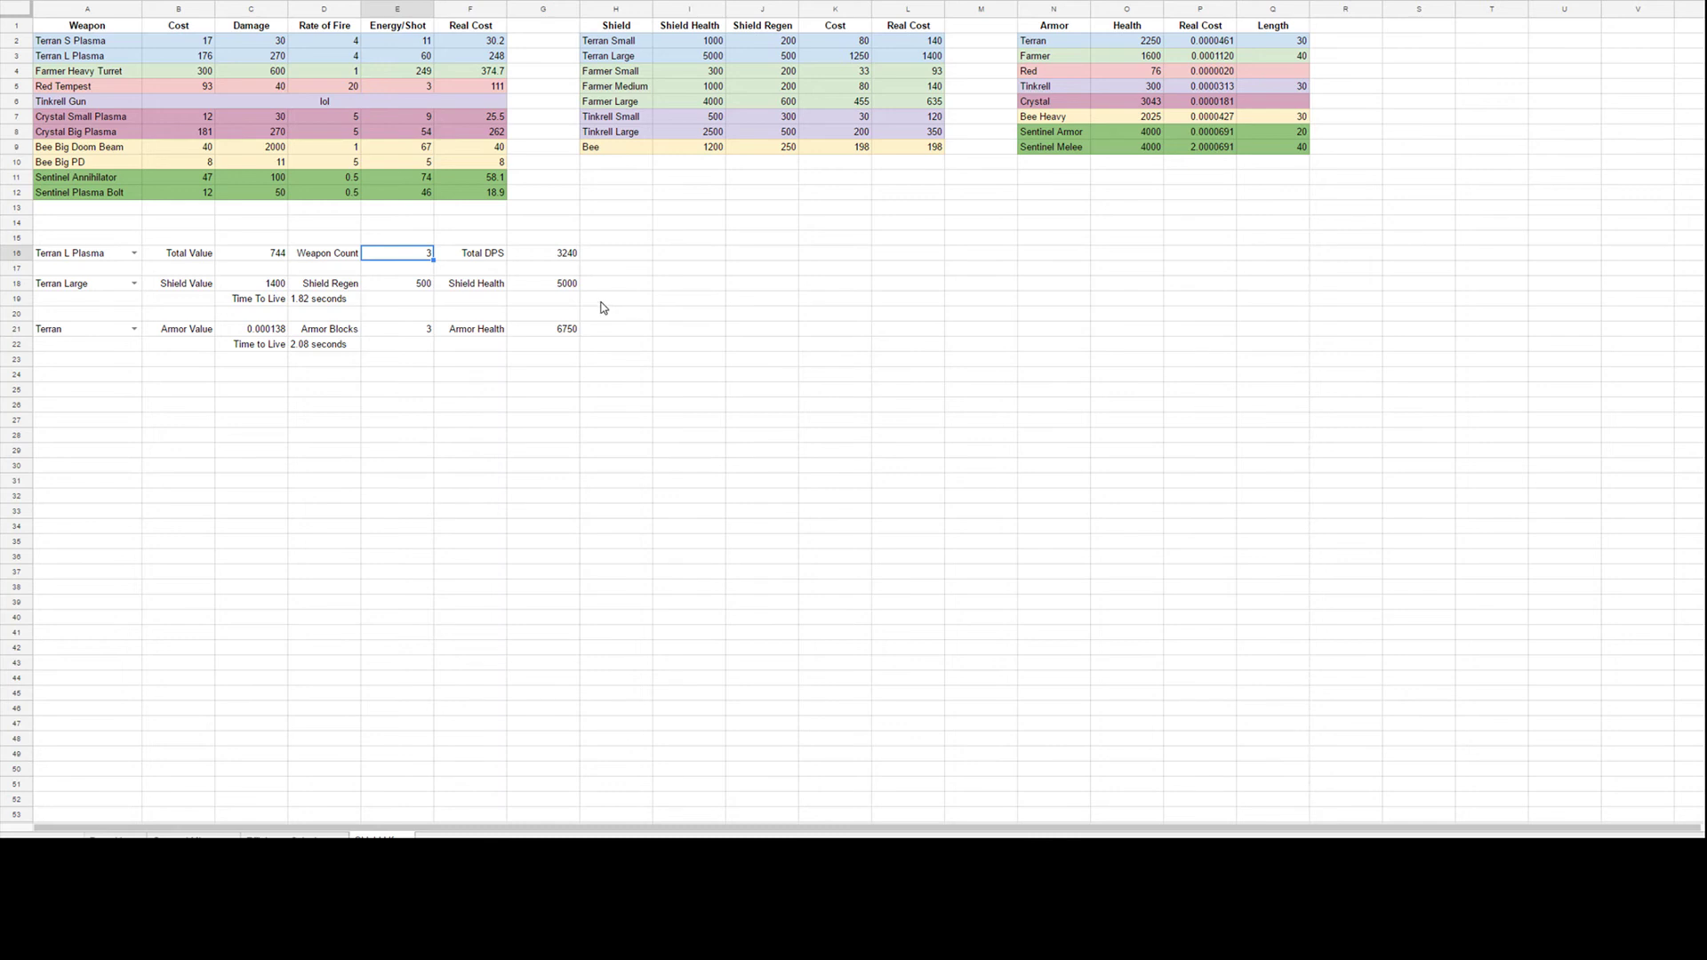
click(530, 258)
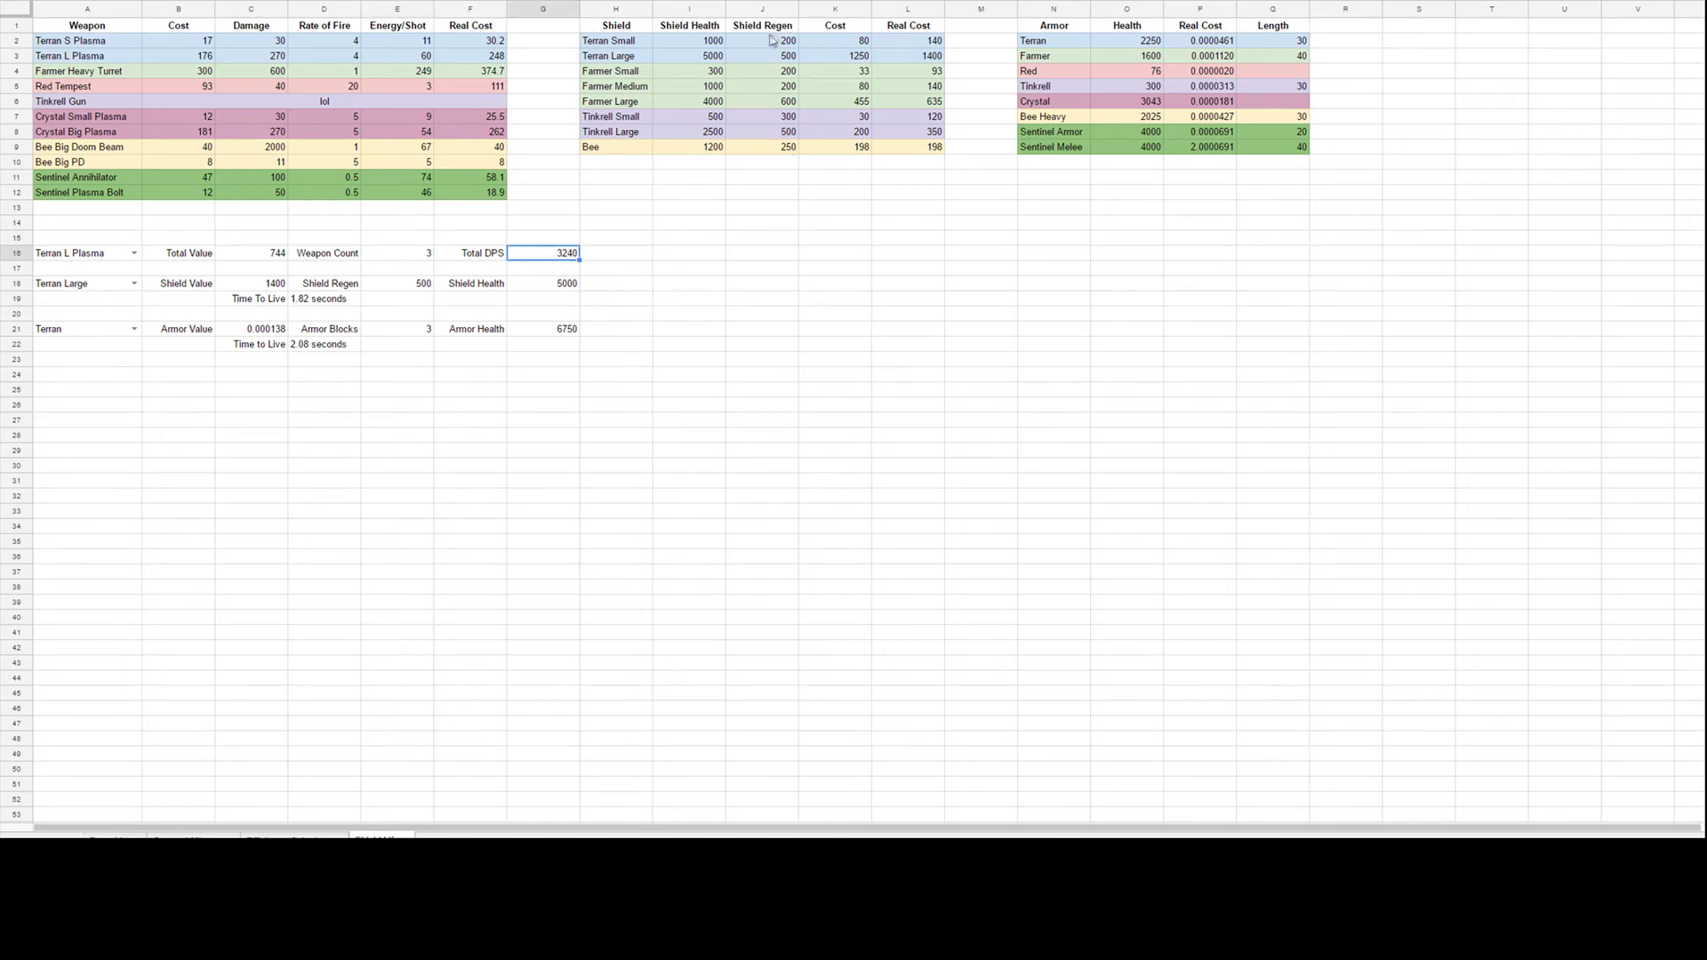
drag(764, 41, 764, 146)
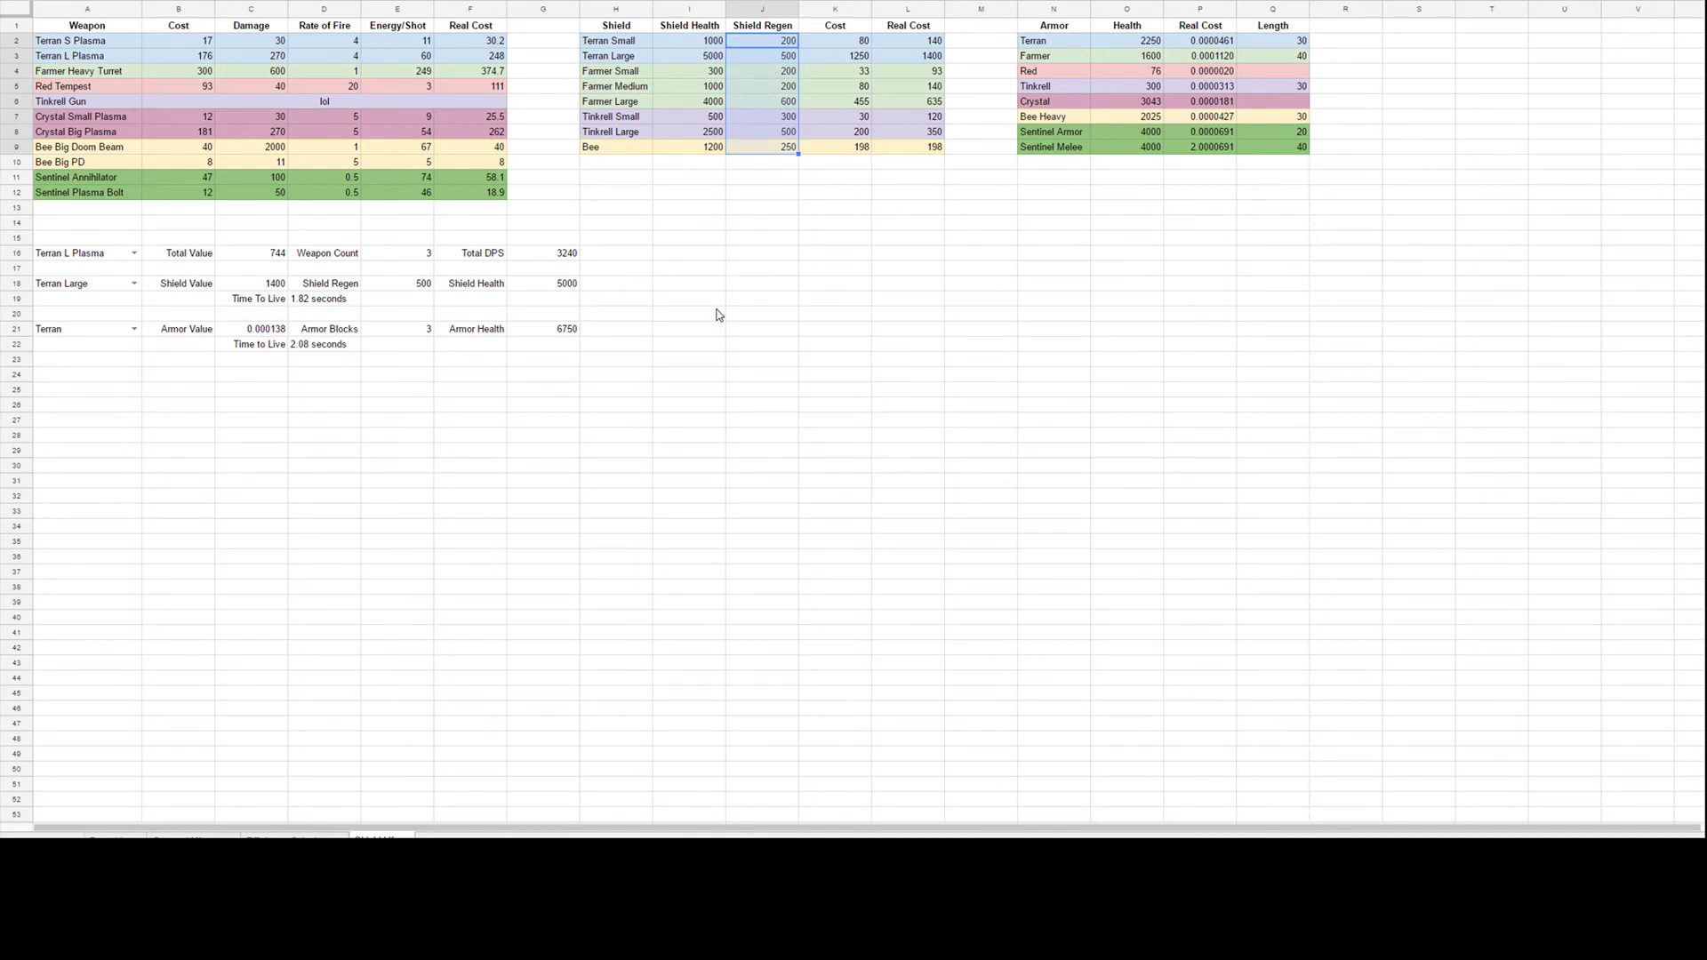
click(327, 301)
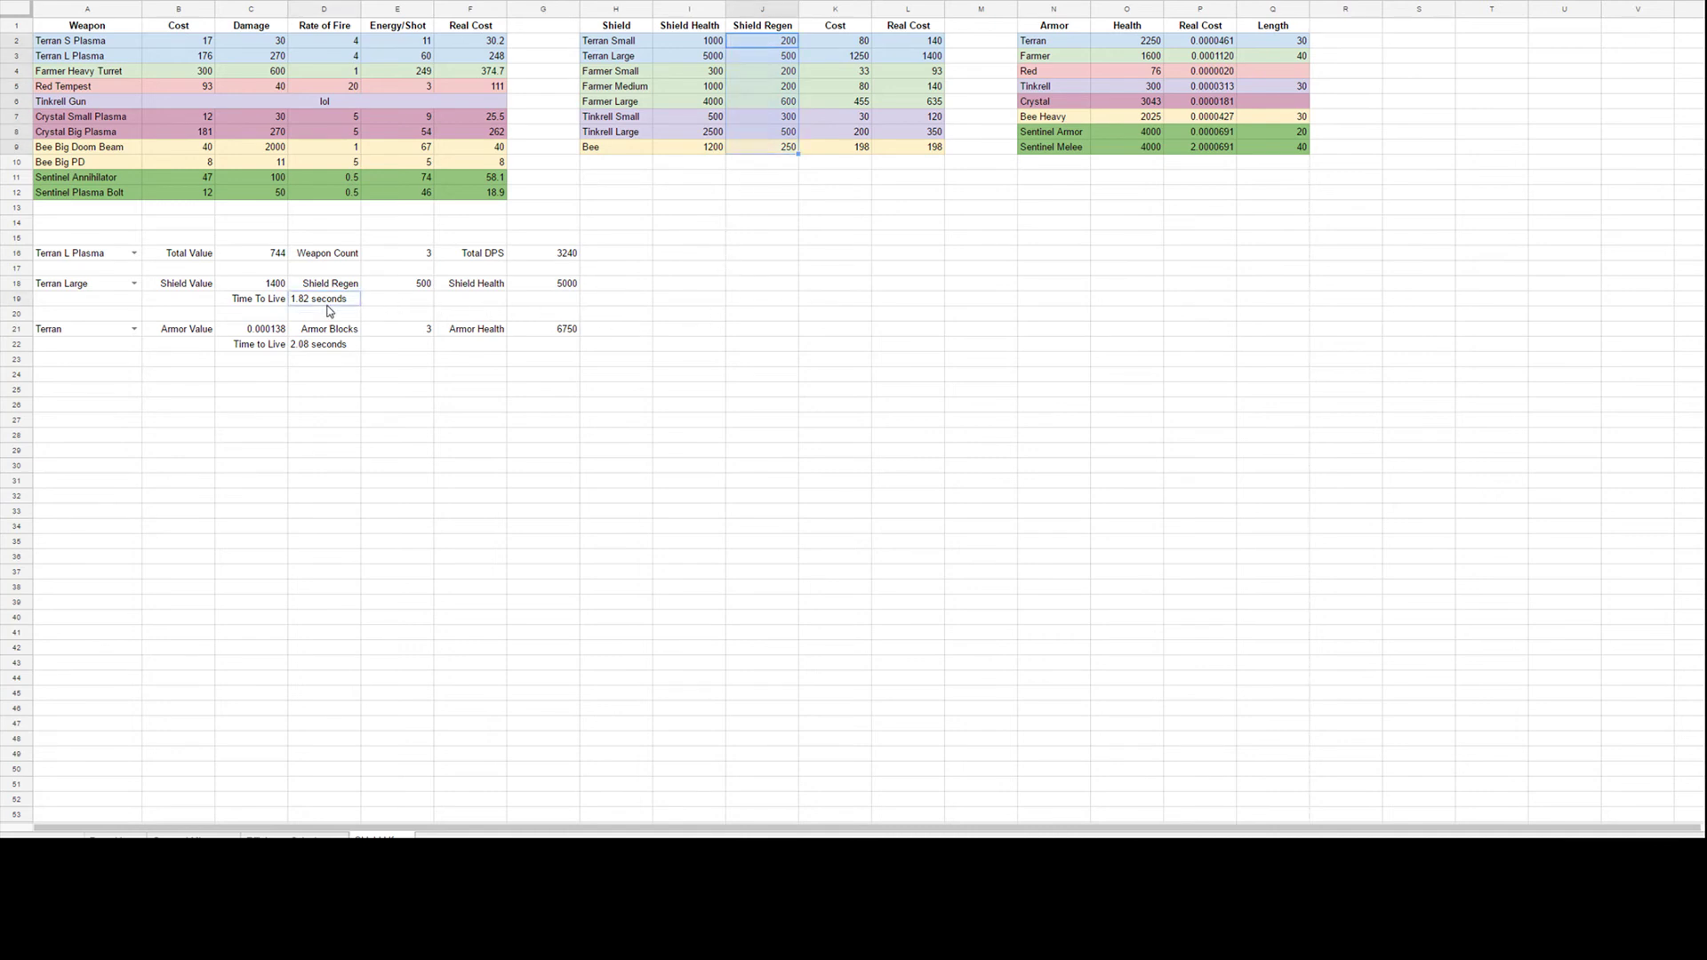
Compare the Terran armor's block count and health with the Terran Large shield value.
click(402, 333)
click(512, 334)
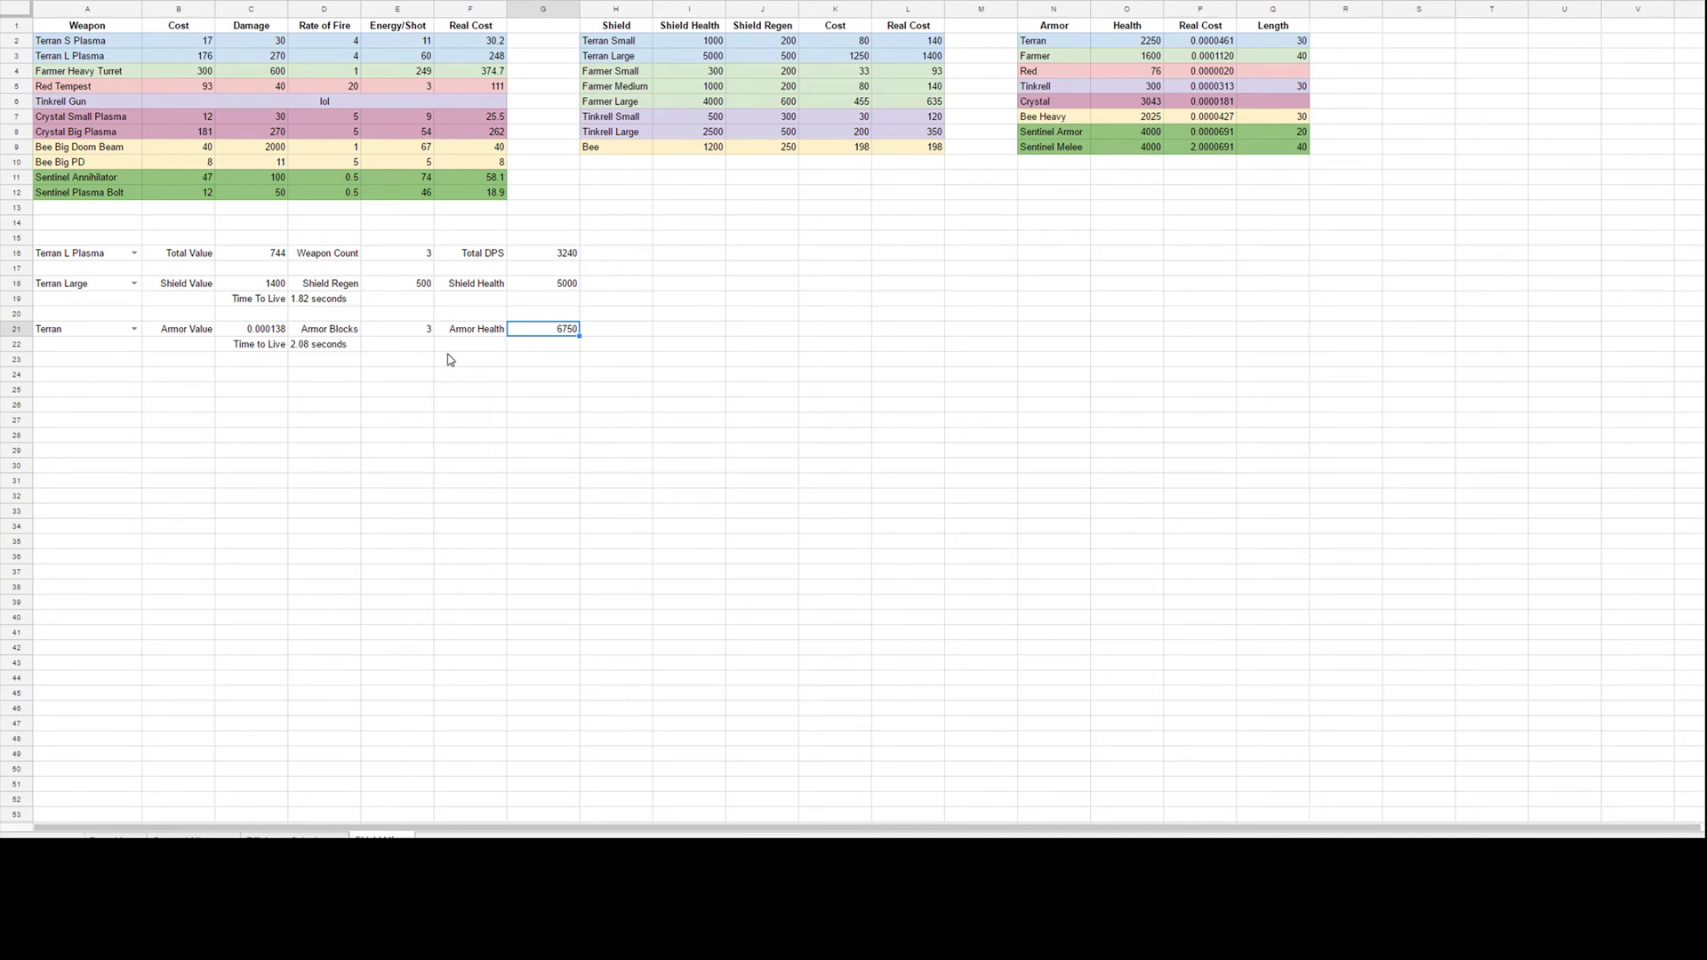
click(258, 288)
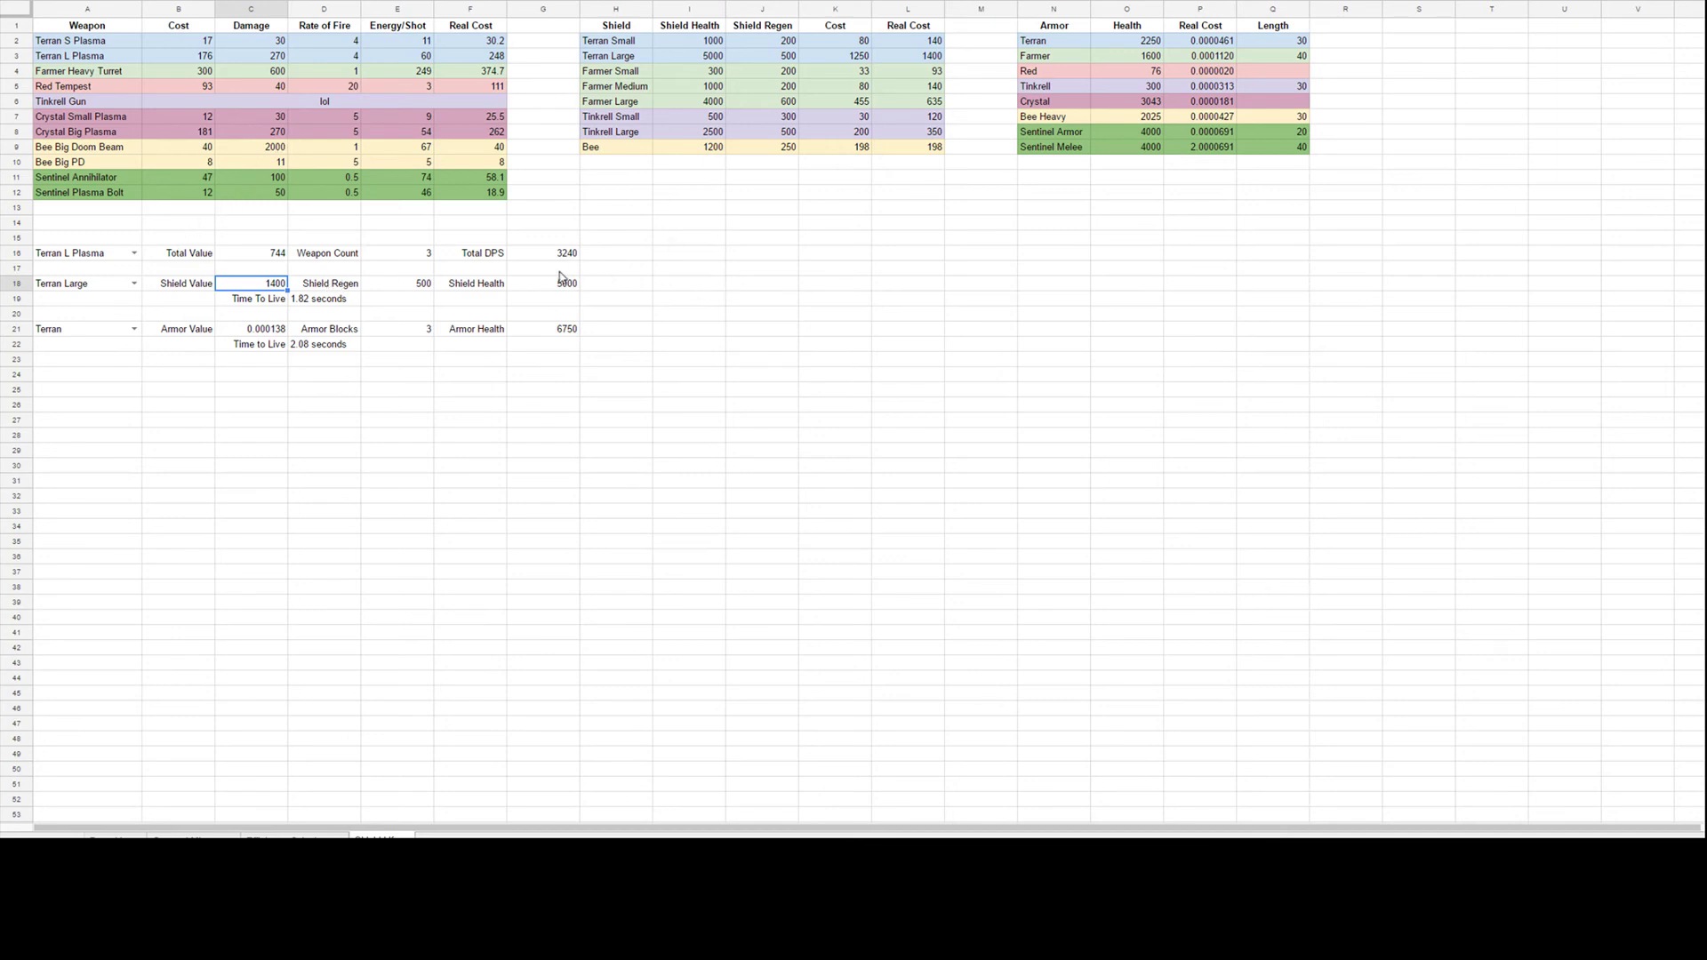
Set the calculator's weapon to Terran S Plasma and its shield to Terran Small.
click(134, 253)
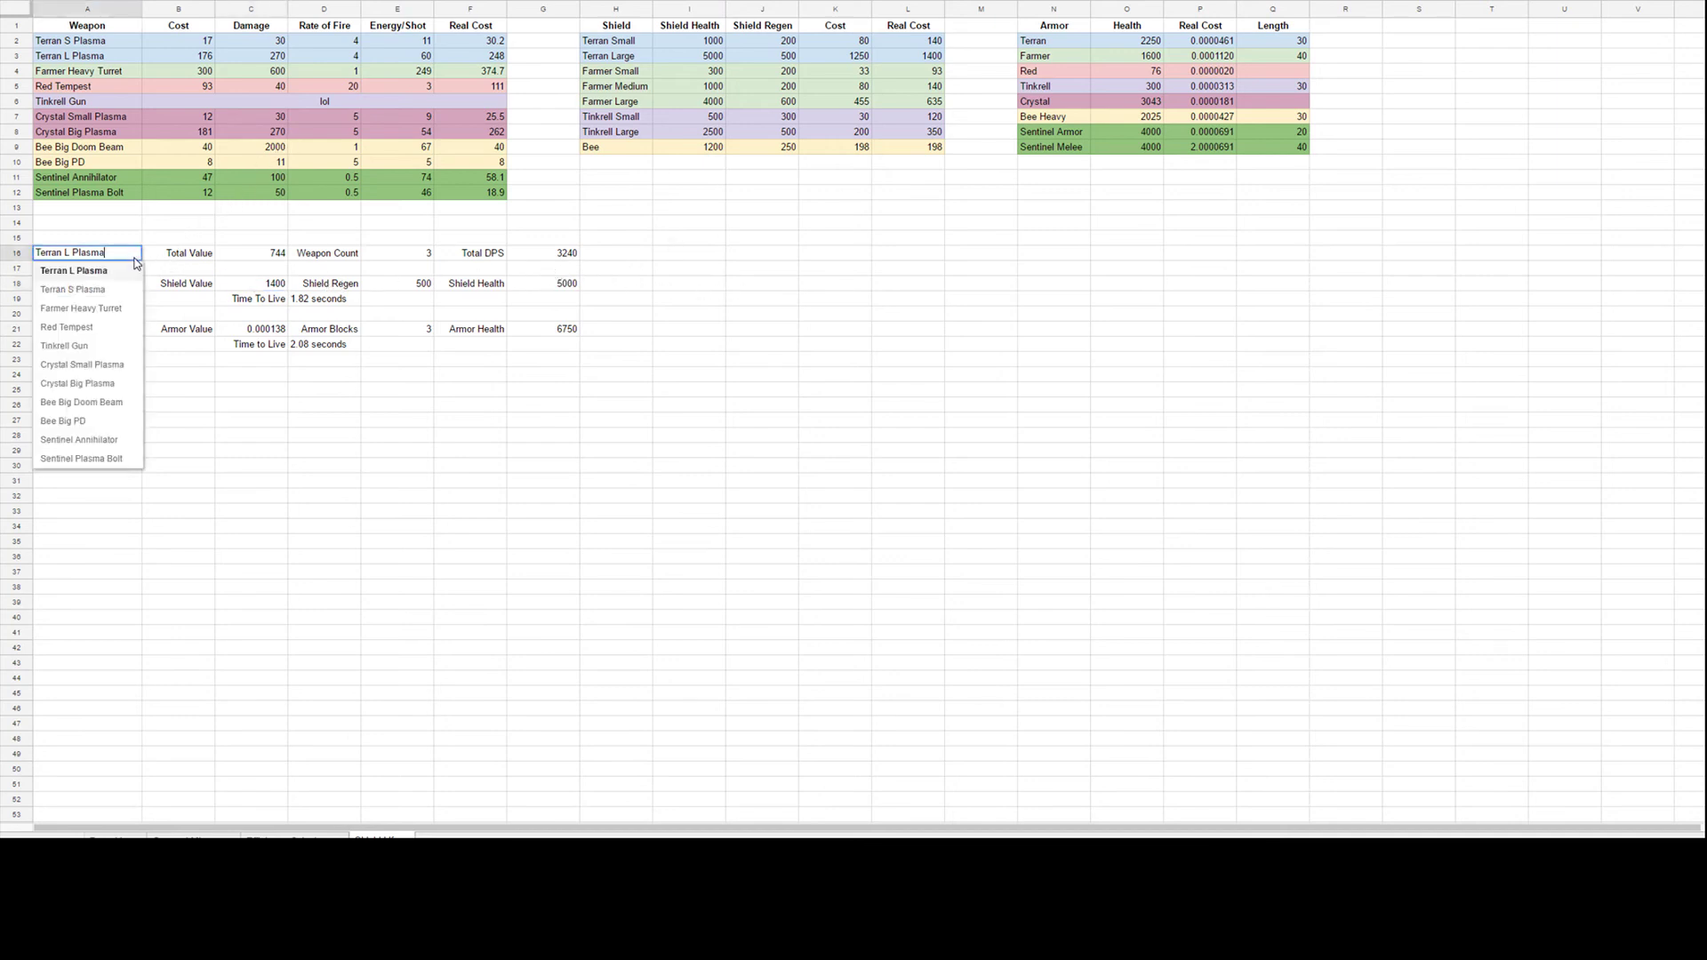
click(105, 304)
click(133, 282)
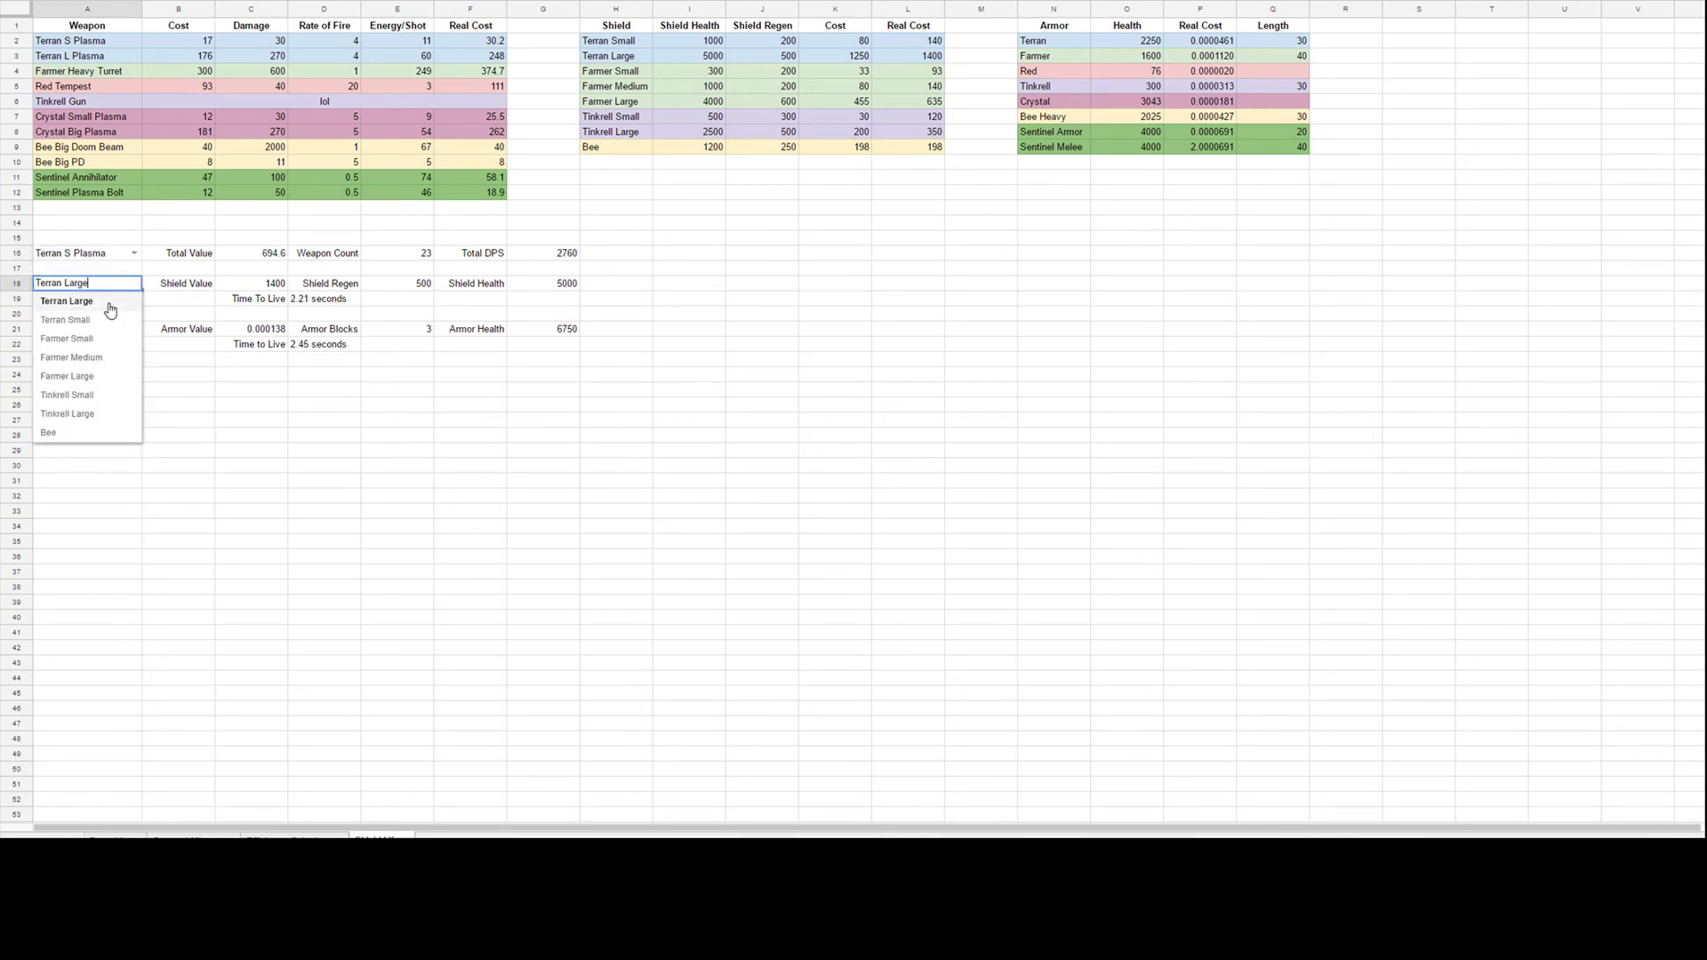
click(92, 332)
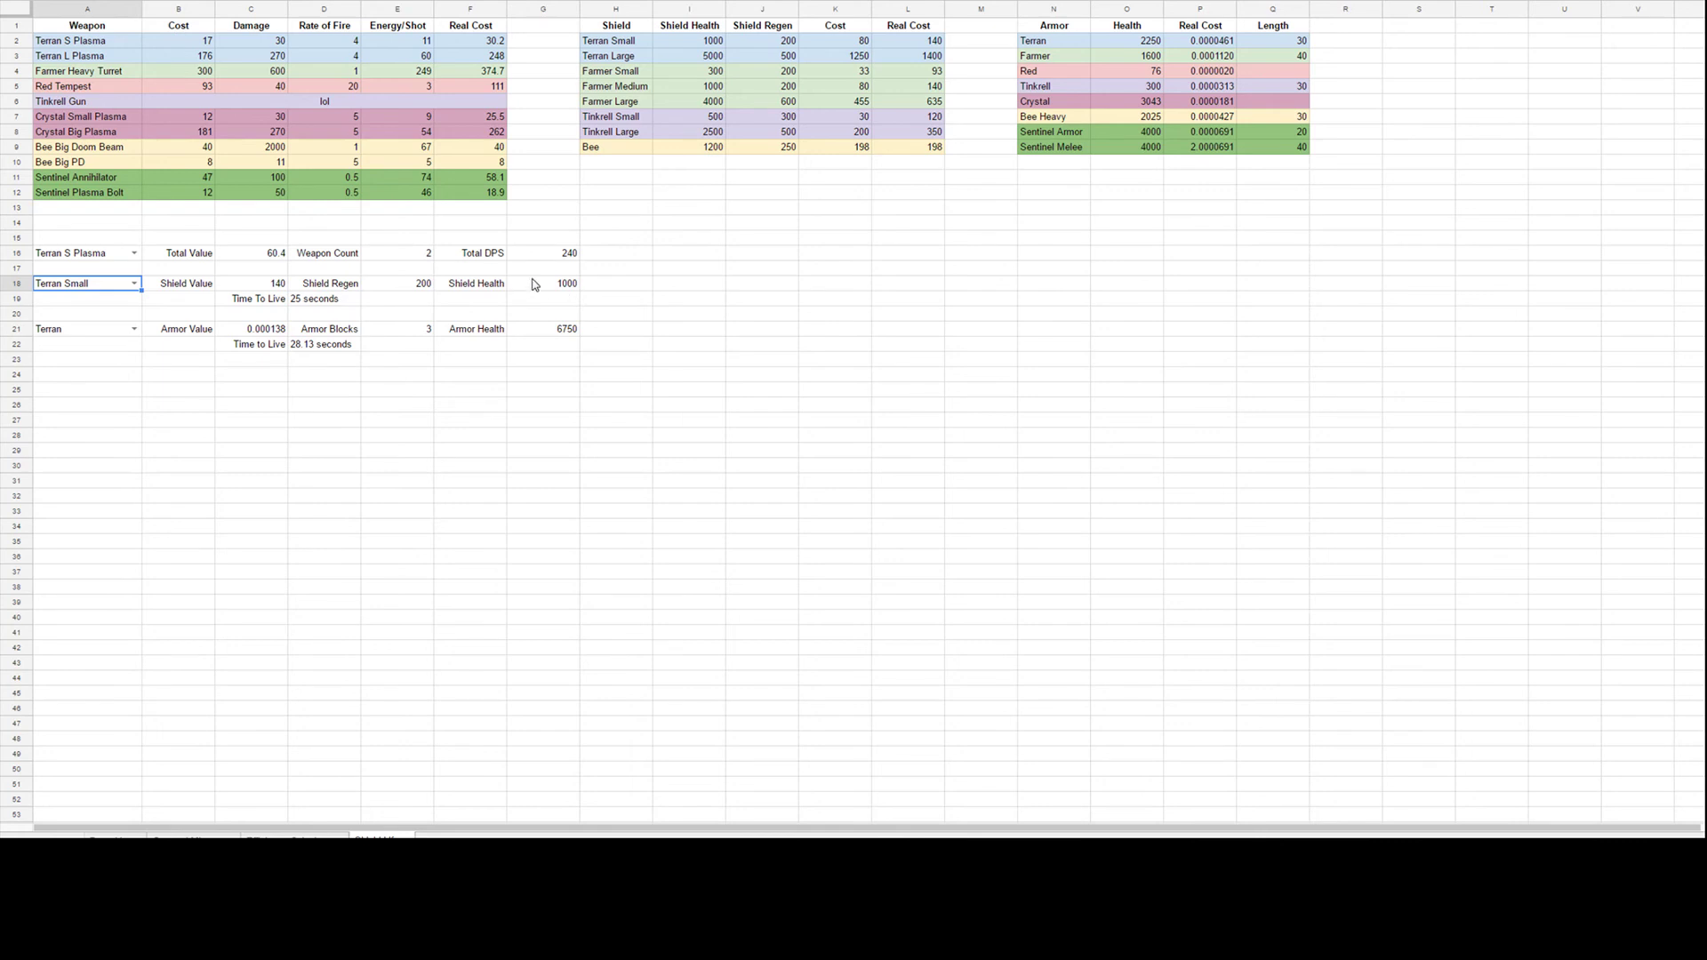
Compare Total DPS with Shield Regen for Terran S Plasma against Terran Small, and check the shield and armor times to live.
click(543, 254)
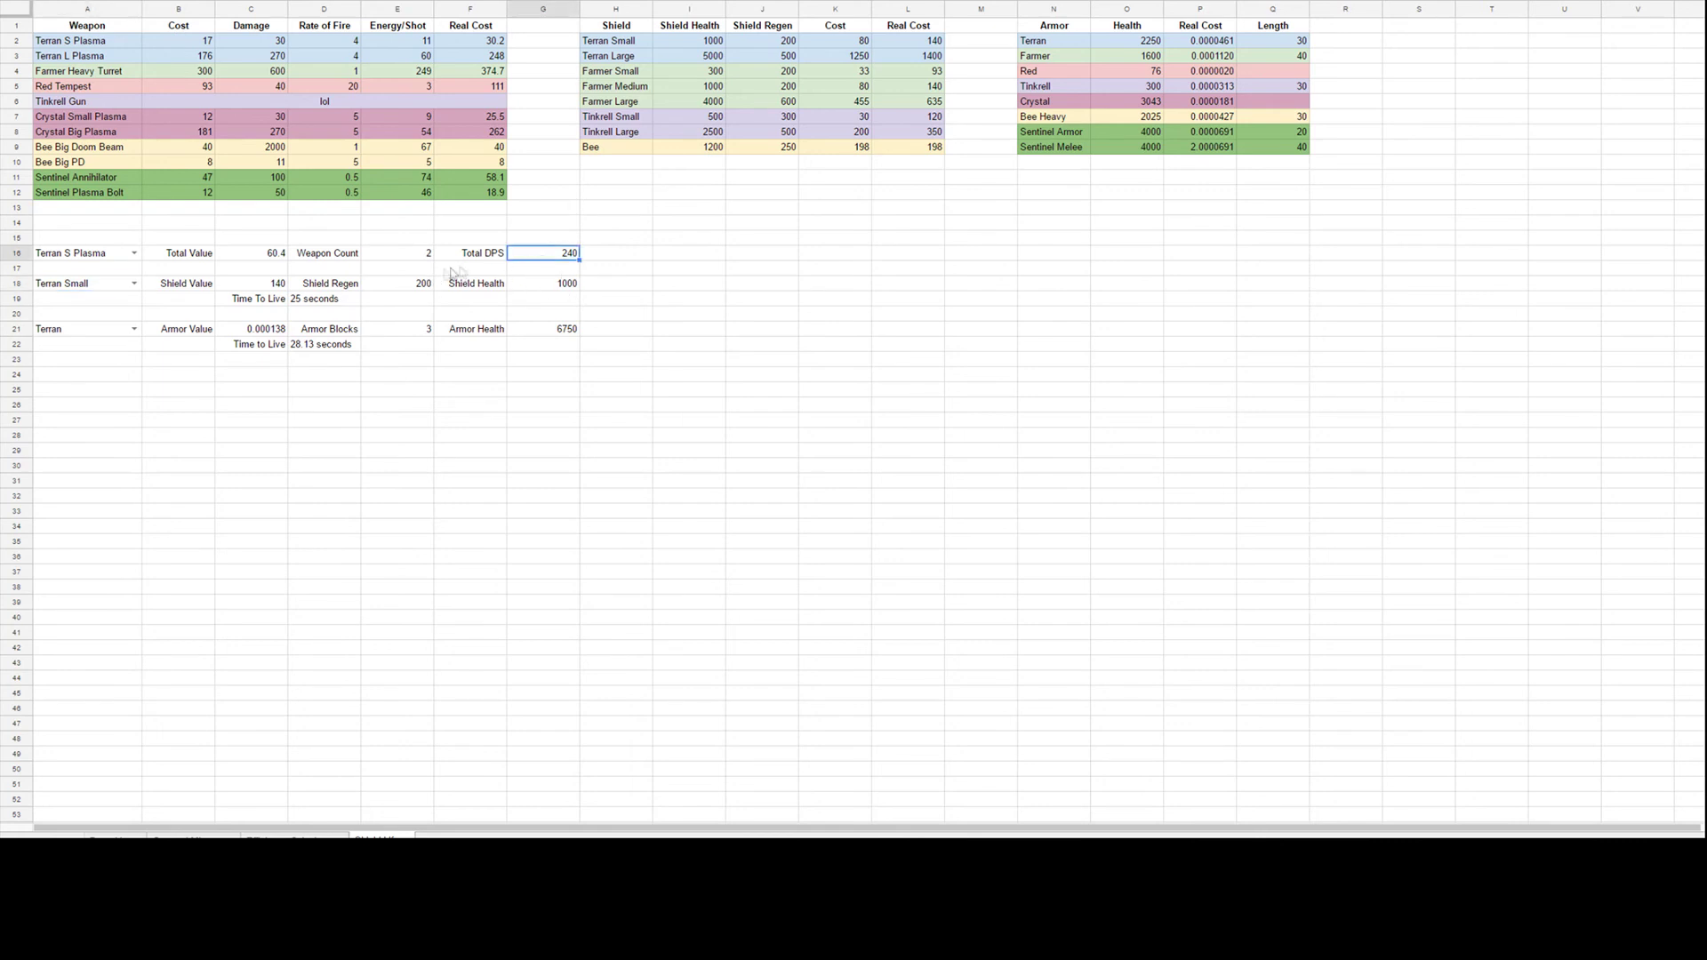
ctrl+click(418, 284)
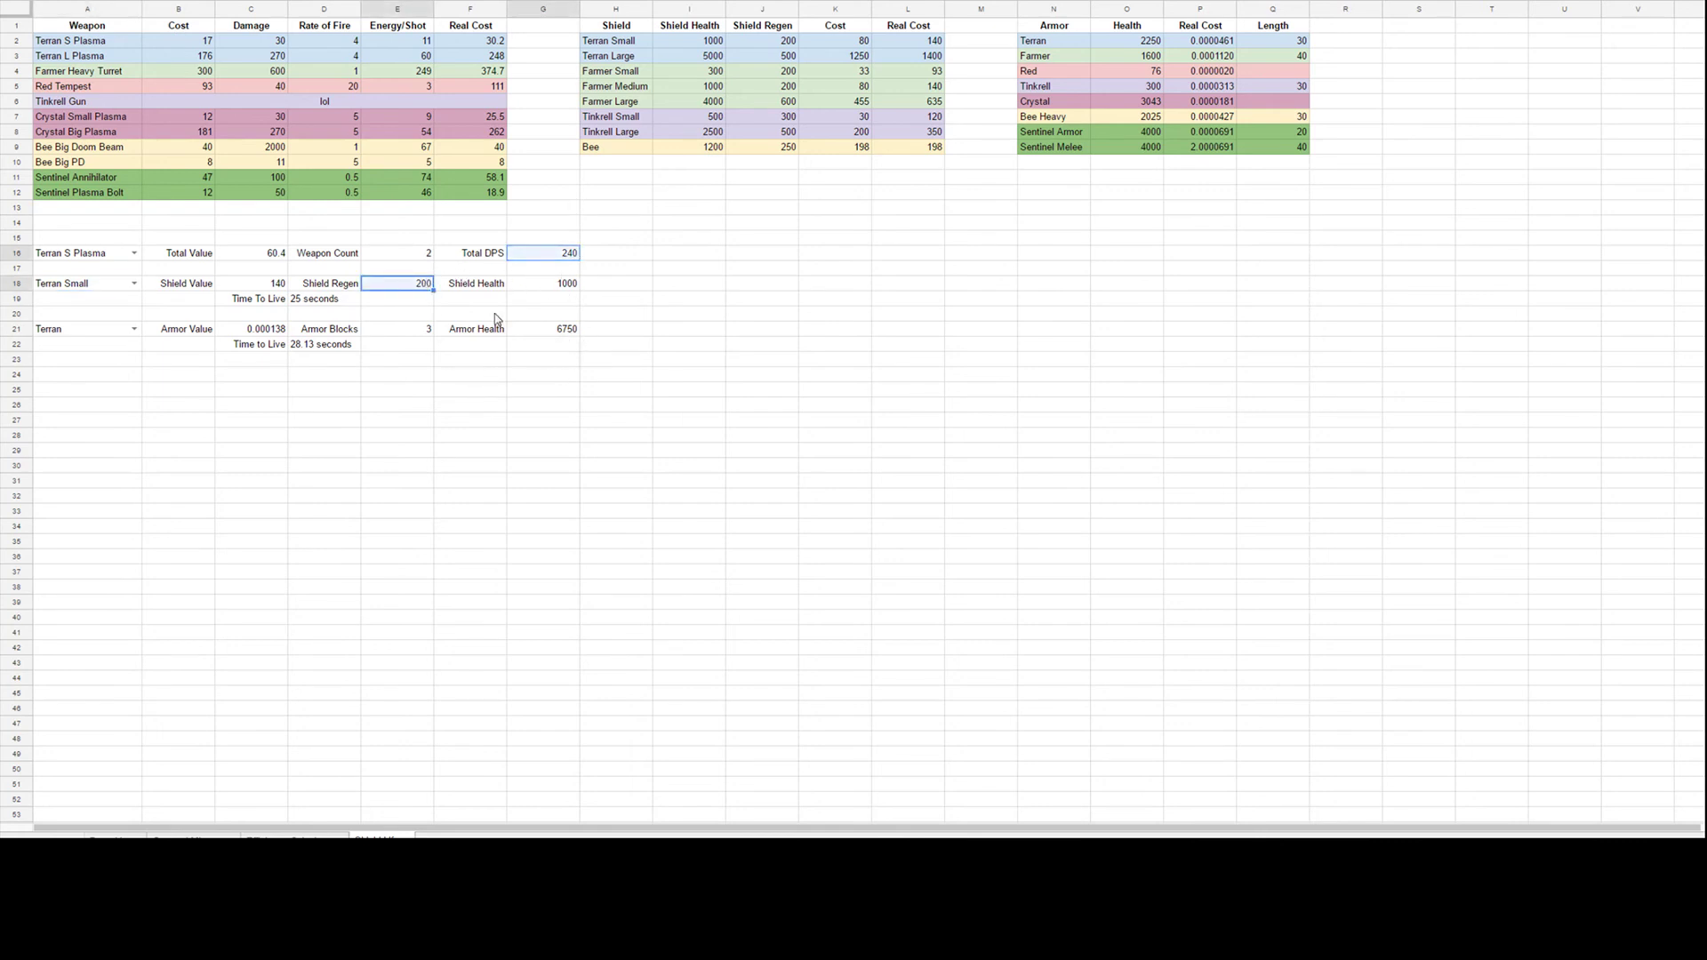
click(311, 300)
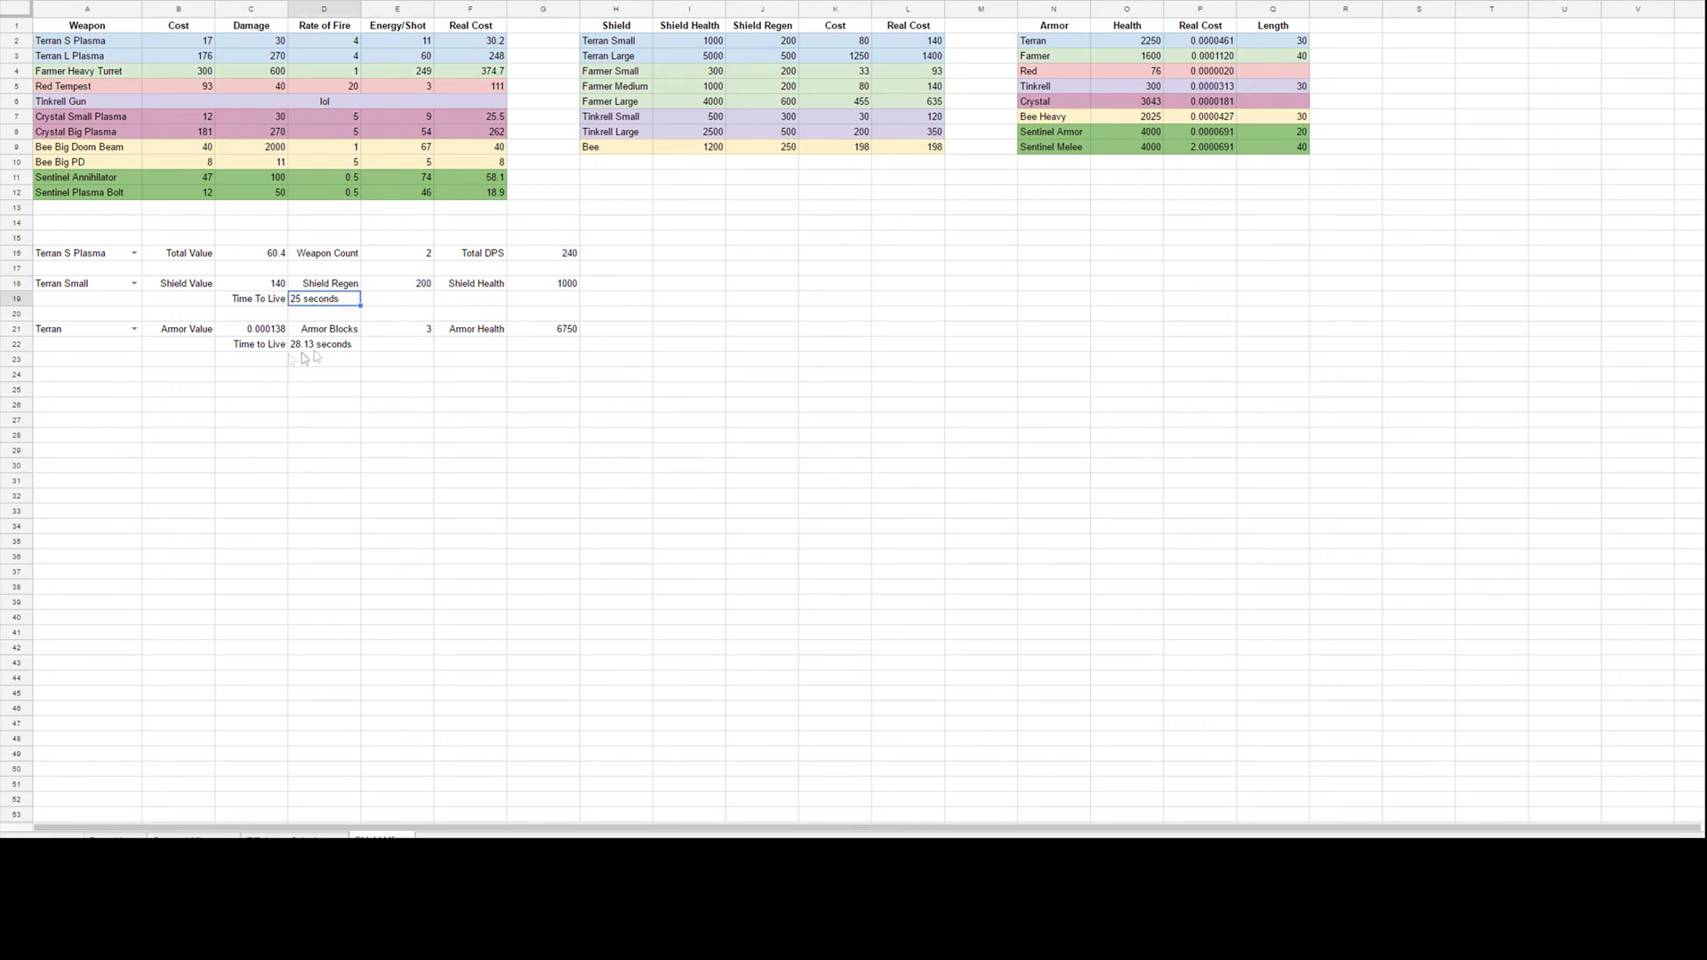
click(335, 353)
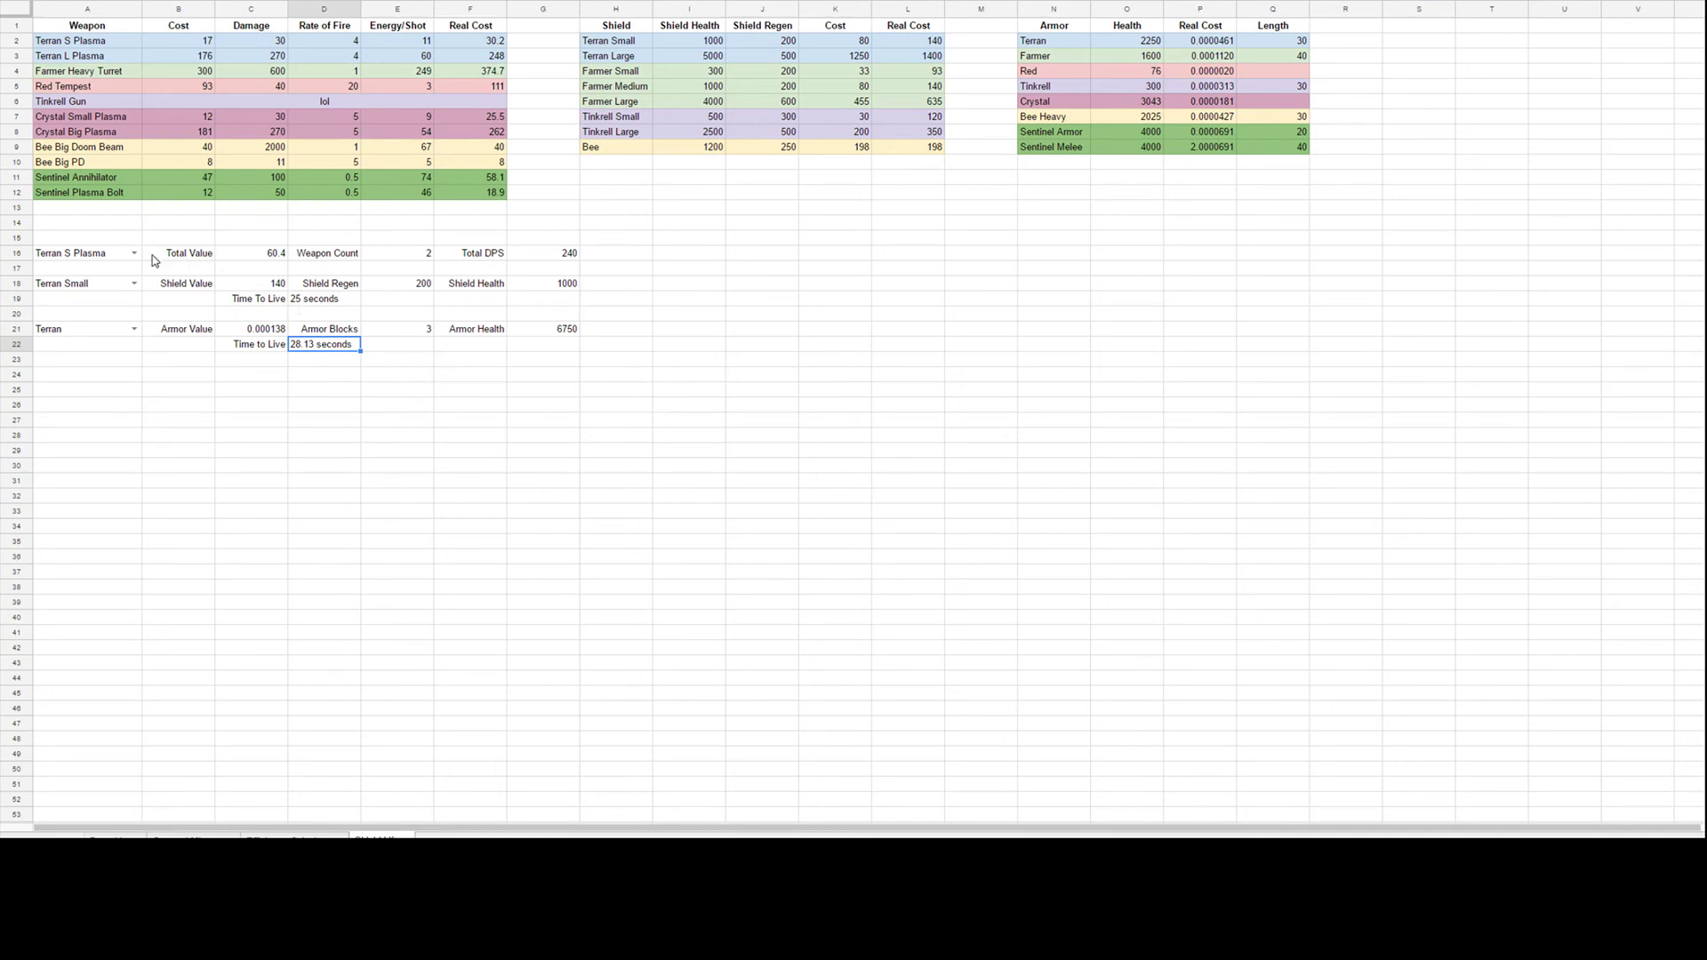
Set the weapon to Bee Big PD and compare its Total DPS with the Terran Small shield's regen.
click(134, 254)
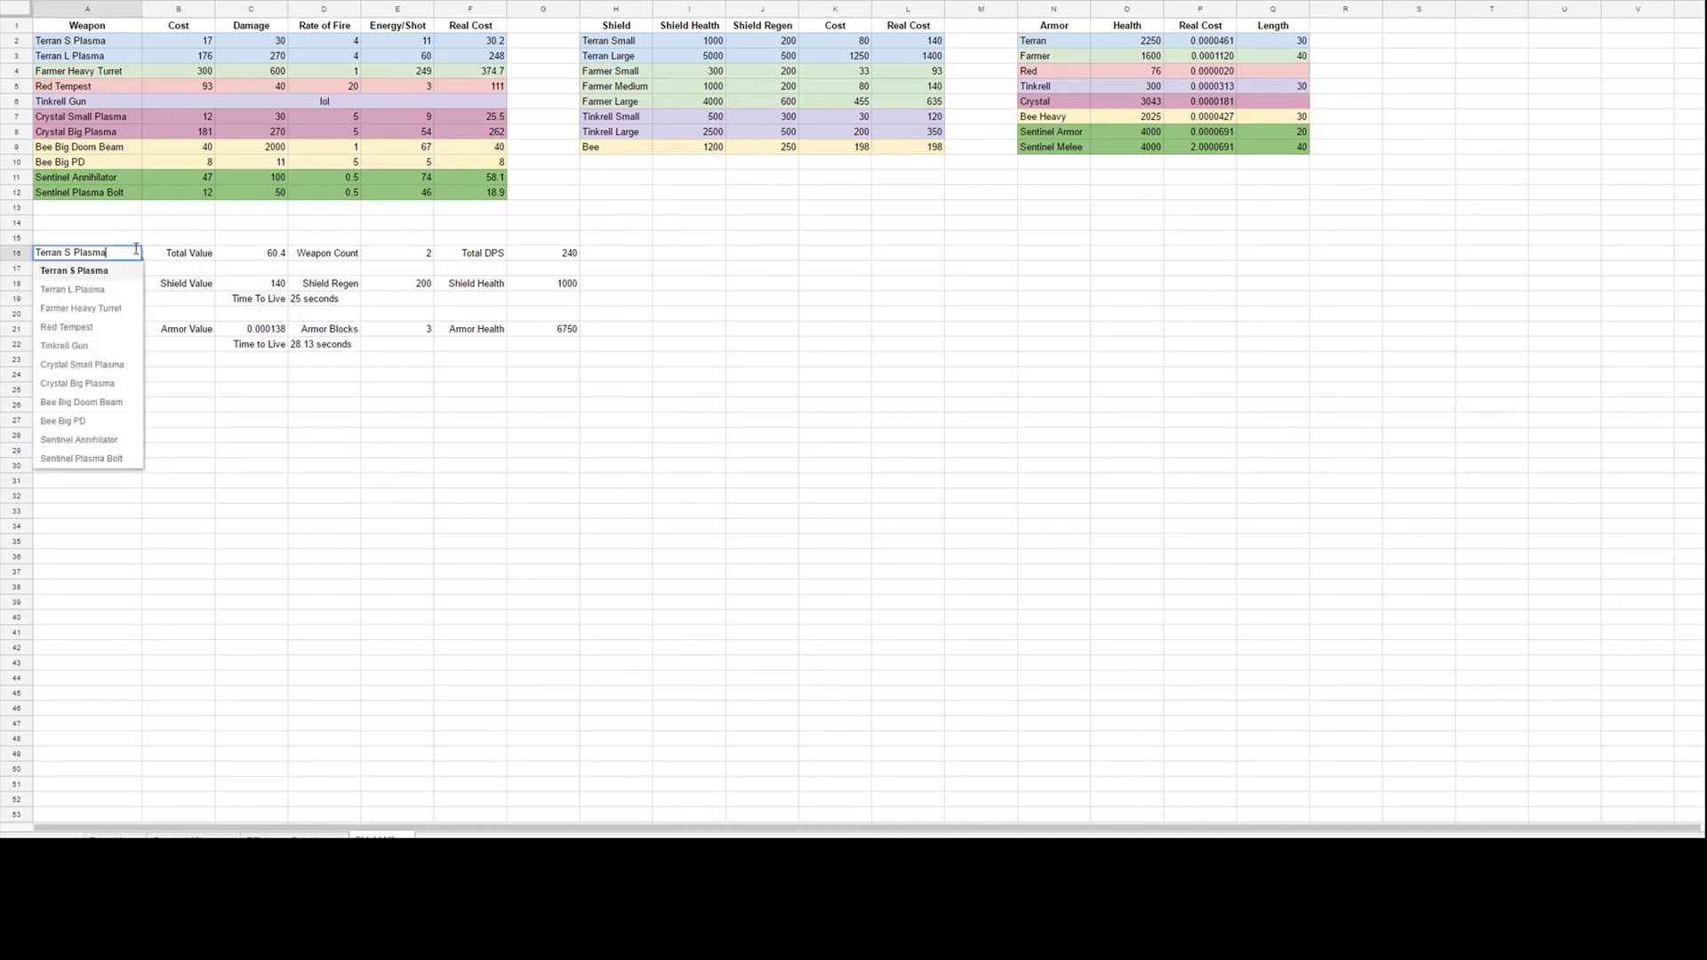
click(92, 422)
click(446, 421)
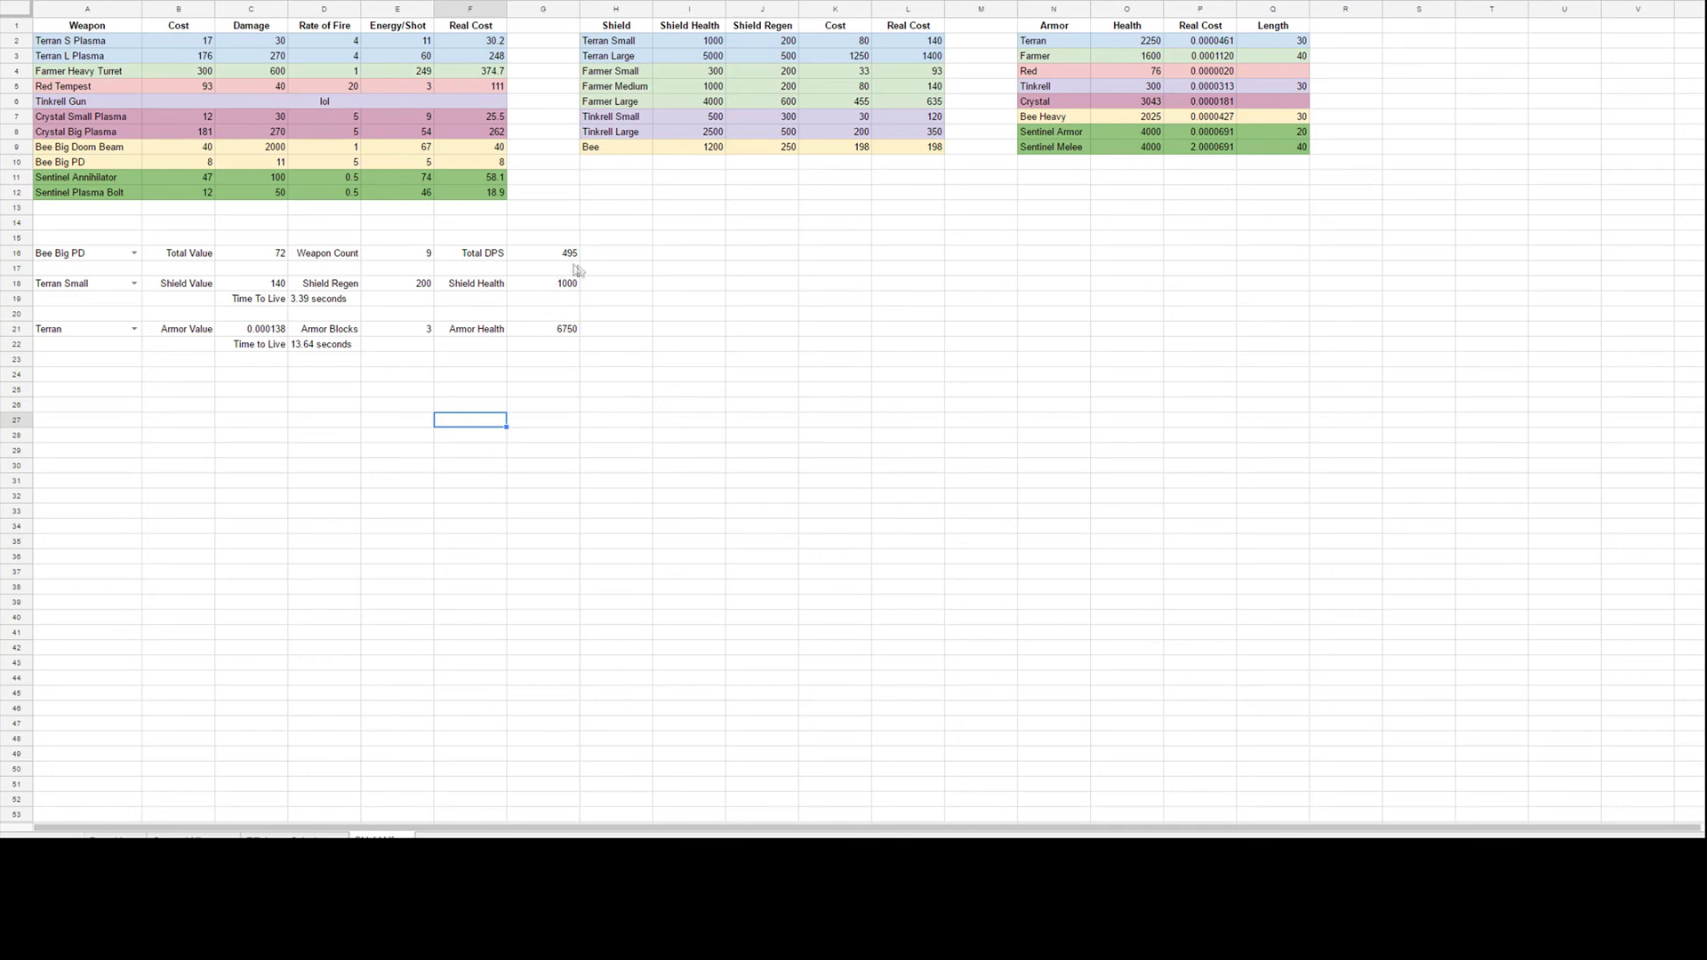
click(533, 256)
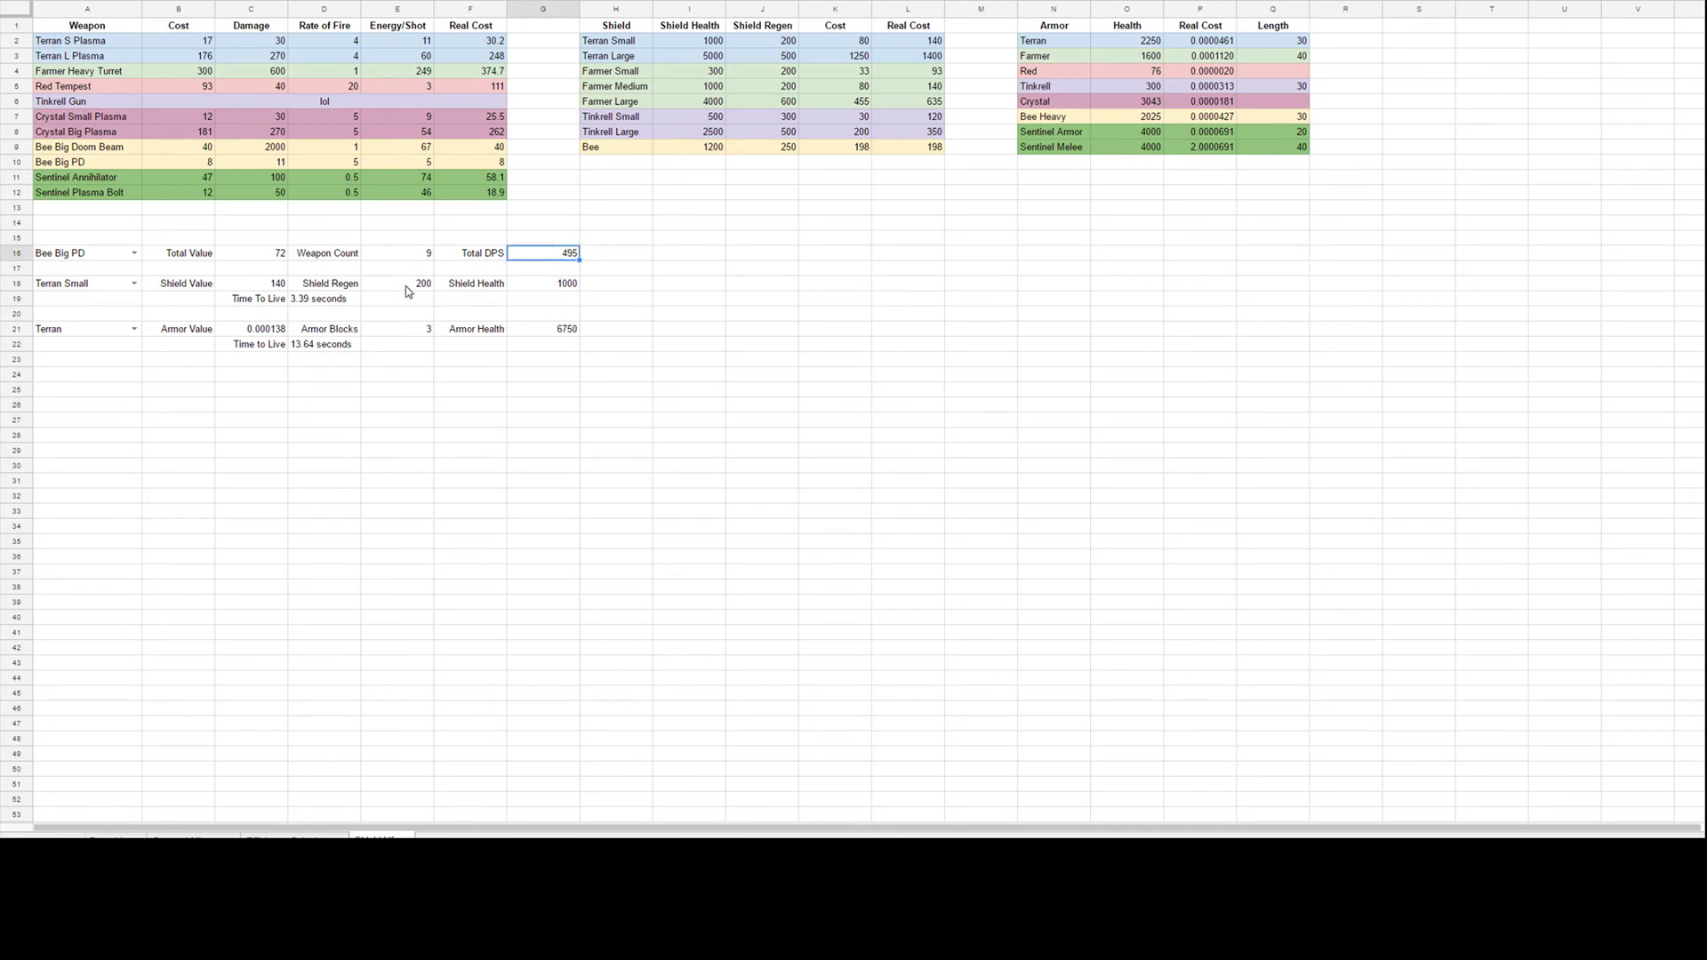
ctrl+click(412, 284)
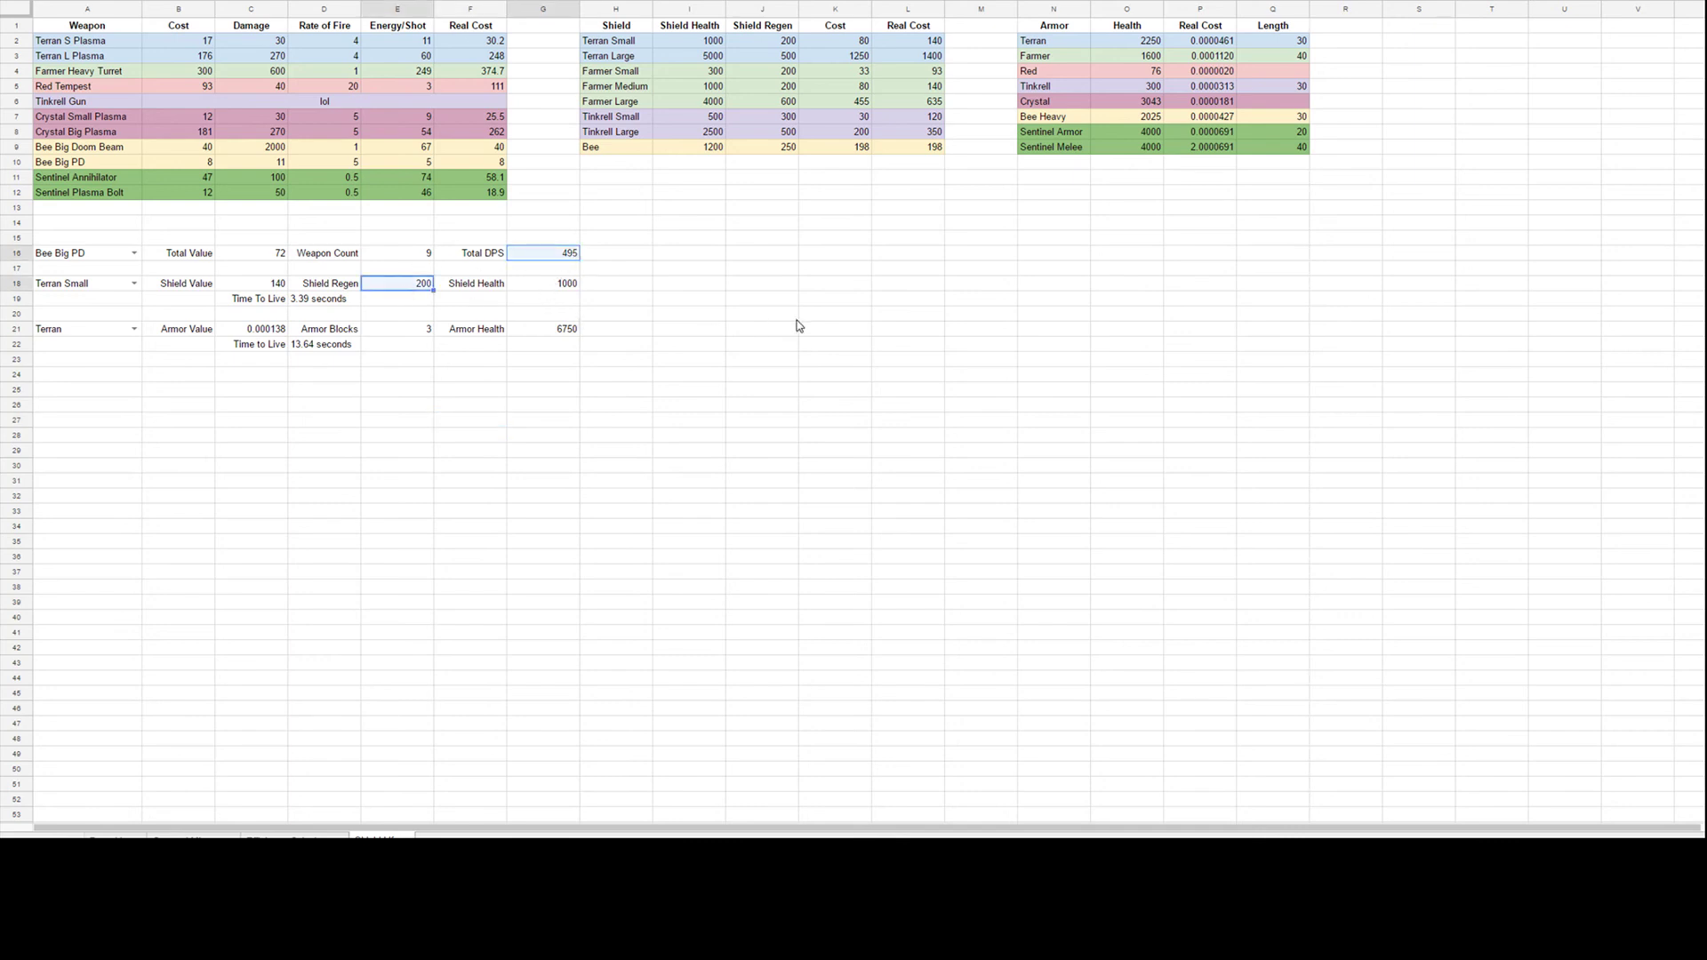
click(659, 272)
Set the calculator's weapon to Sentinel Annihilator against the Terran Small shield and Terran armor.
click(135, 253)
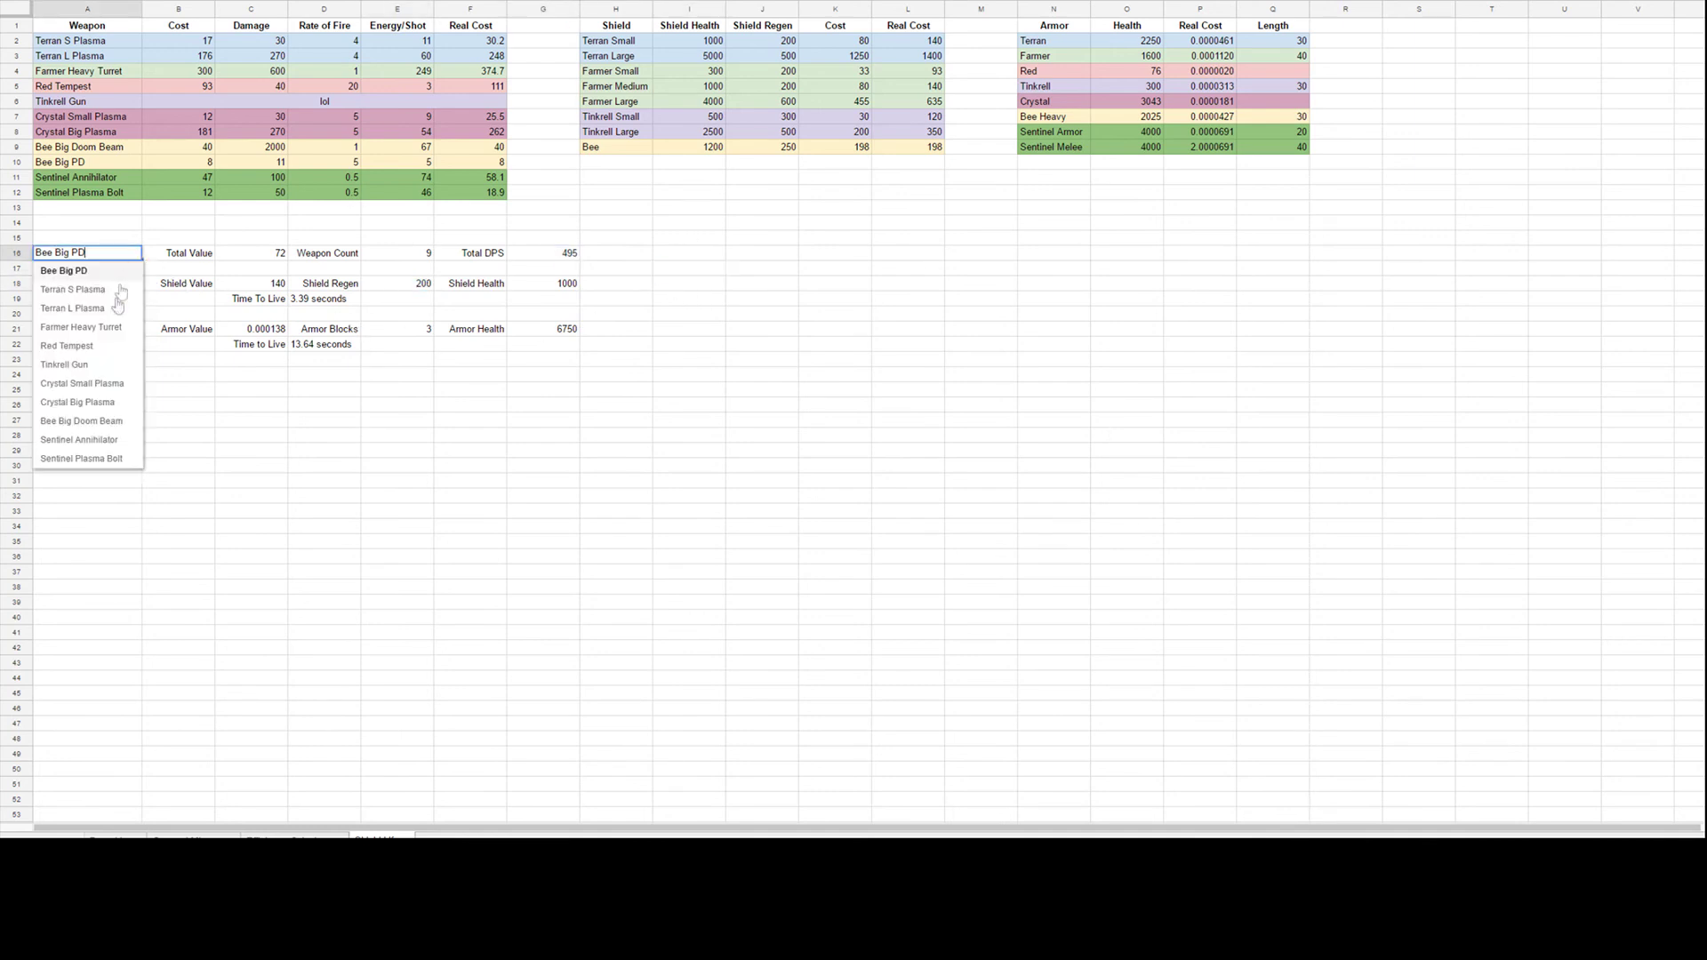
click(109, 443)
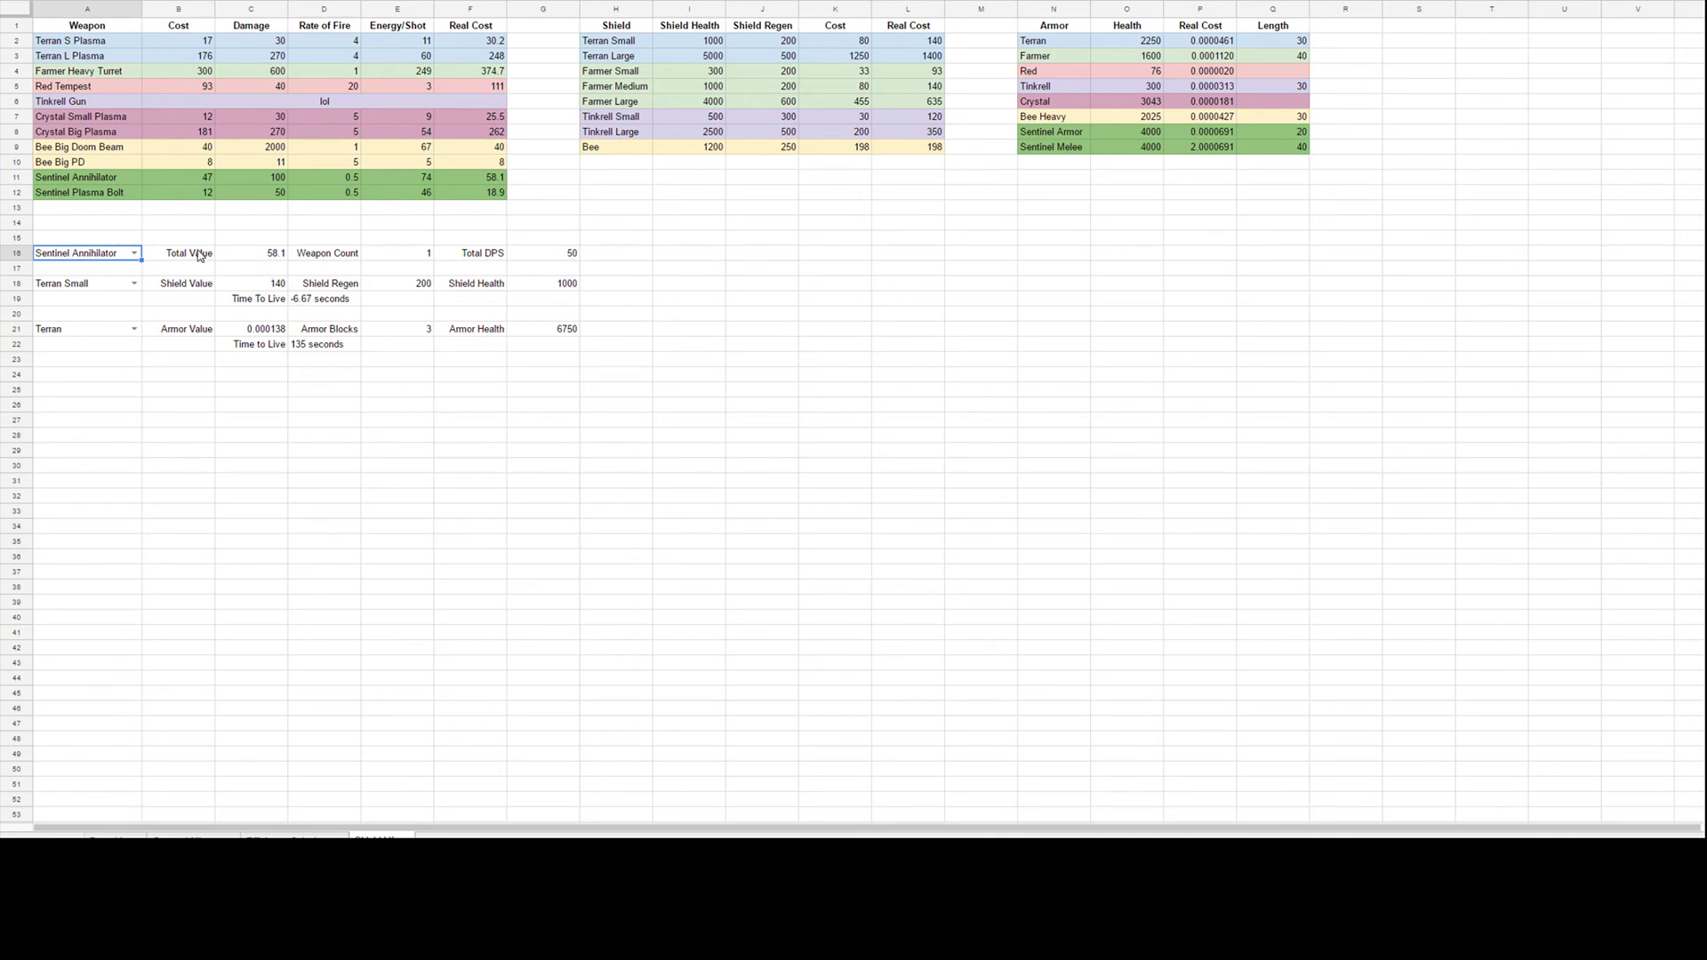
click(134, 254)
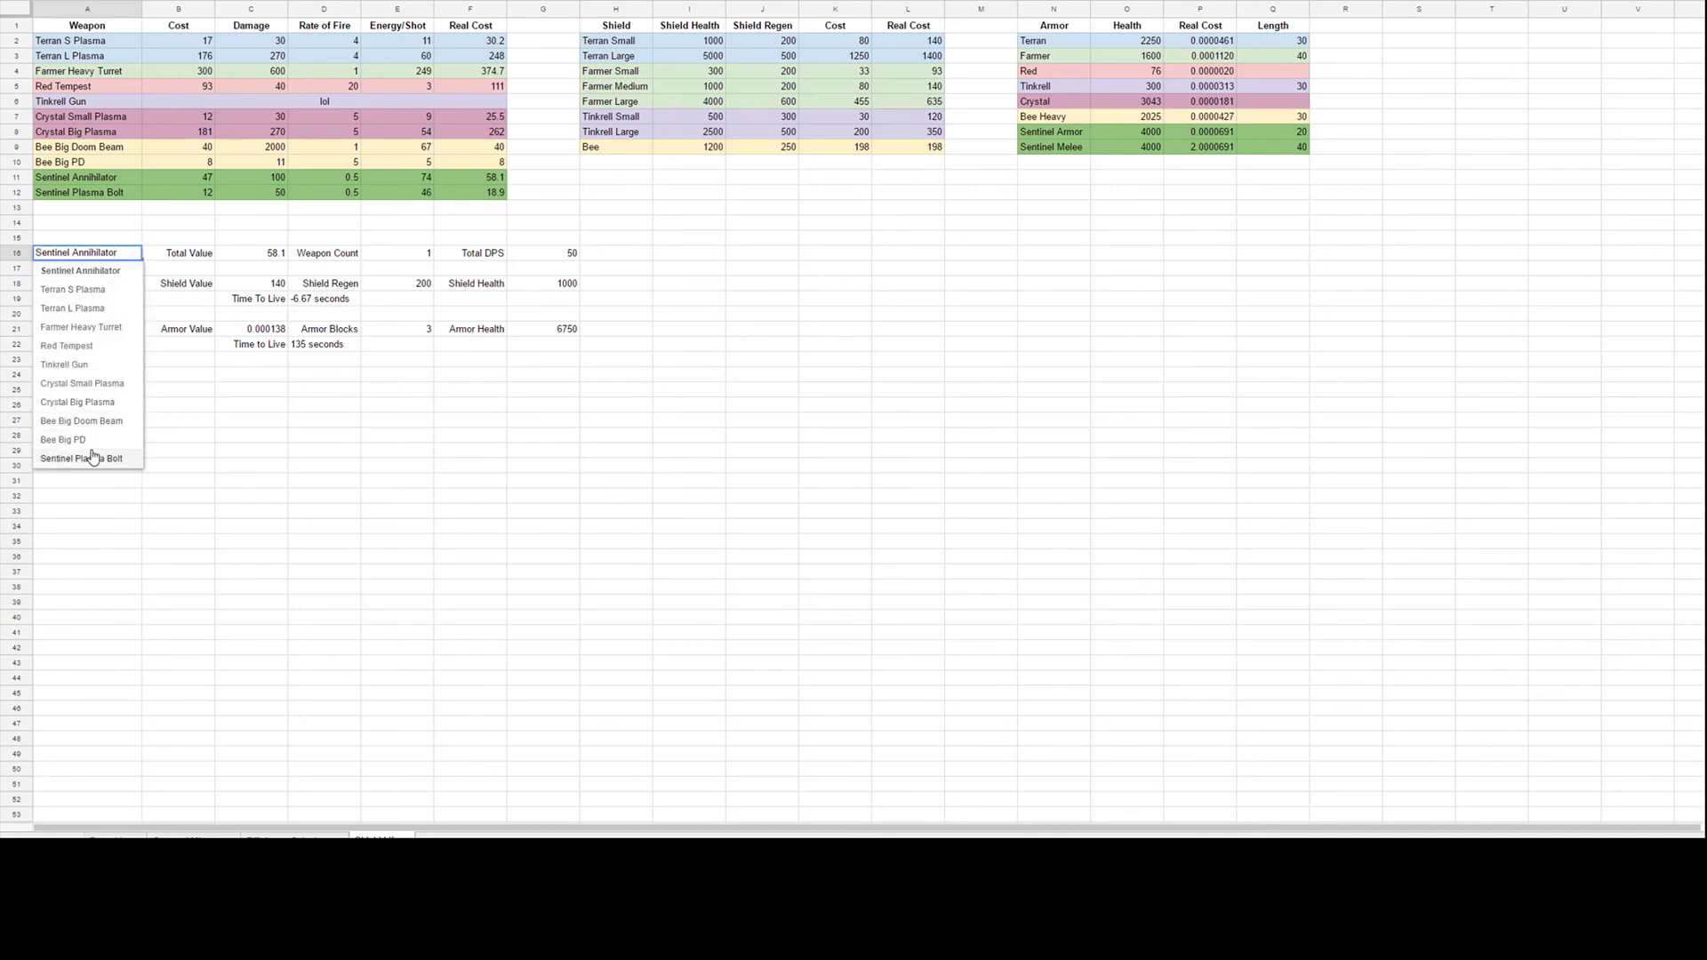
click(499, 405)
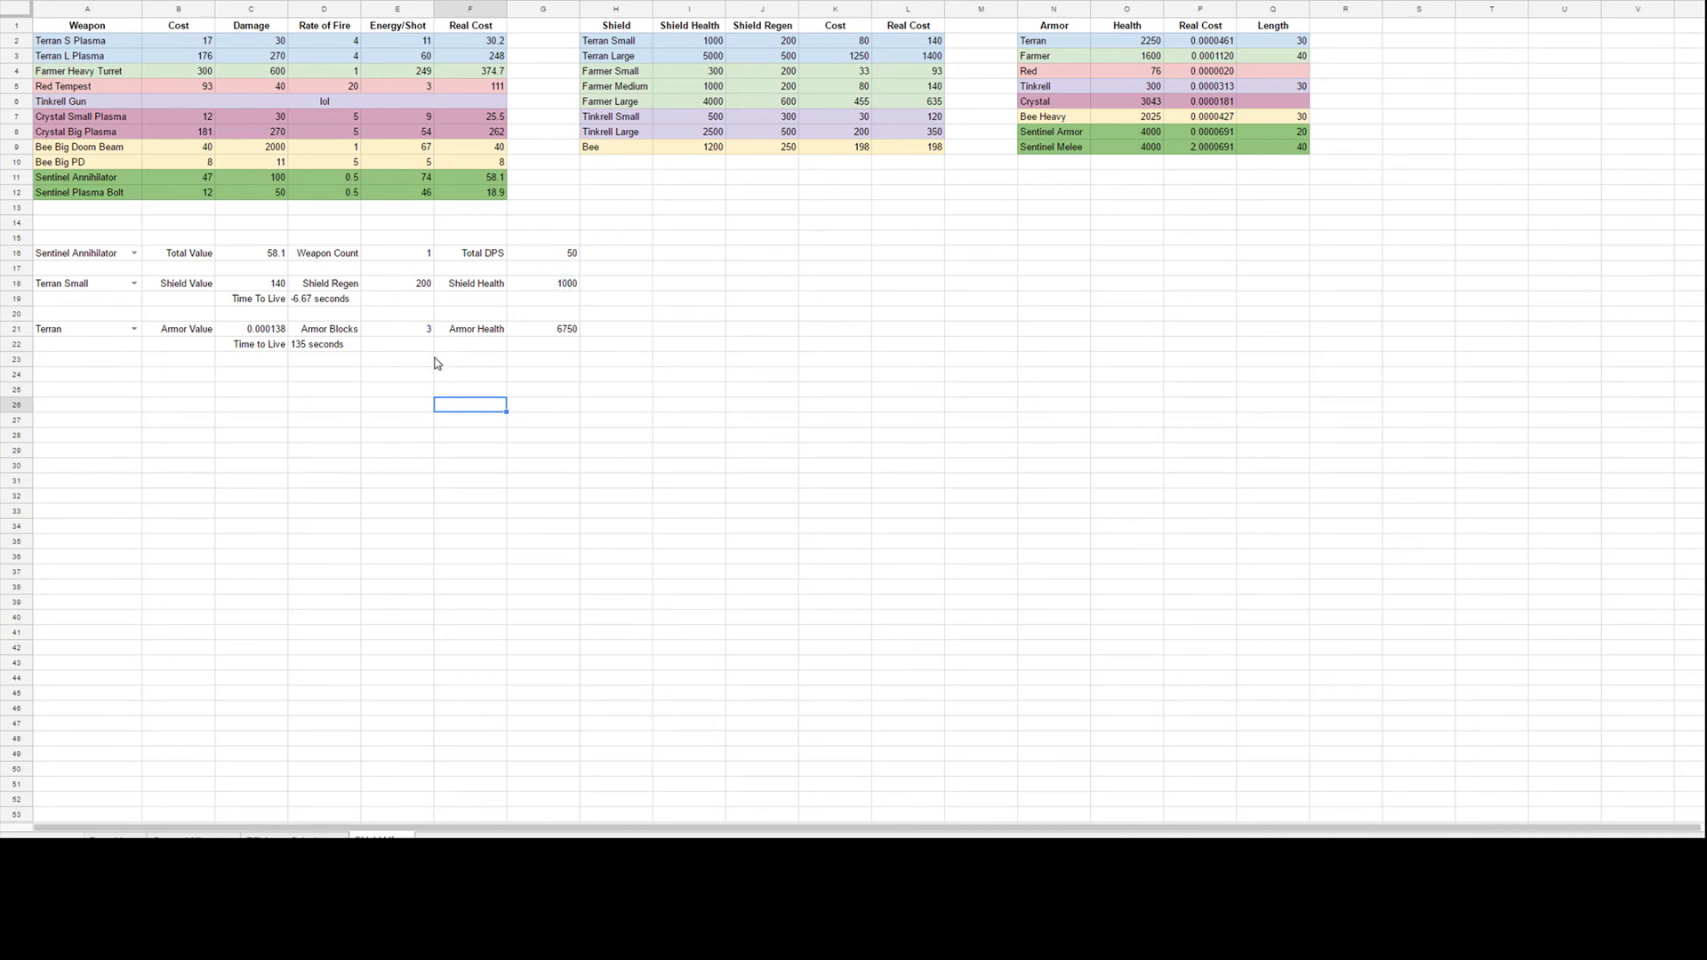
Try Sentinel Plasma Bolt as the weapon against the Terran Small shield, and switch the weapon to Red Tempest.
click(135, 283)
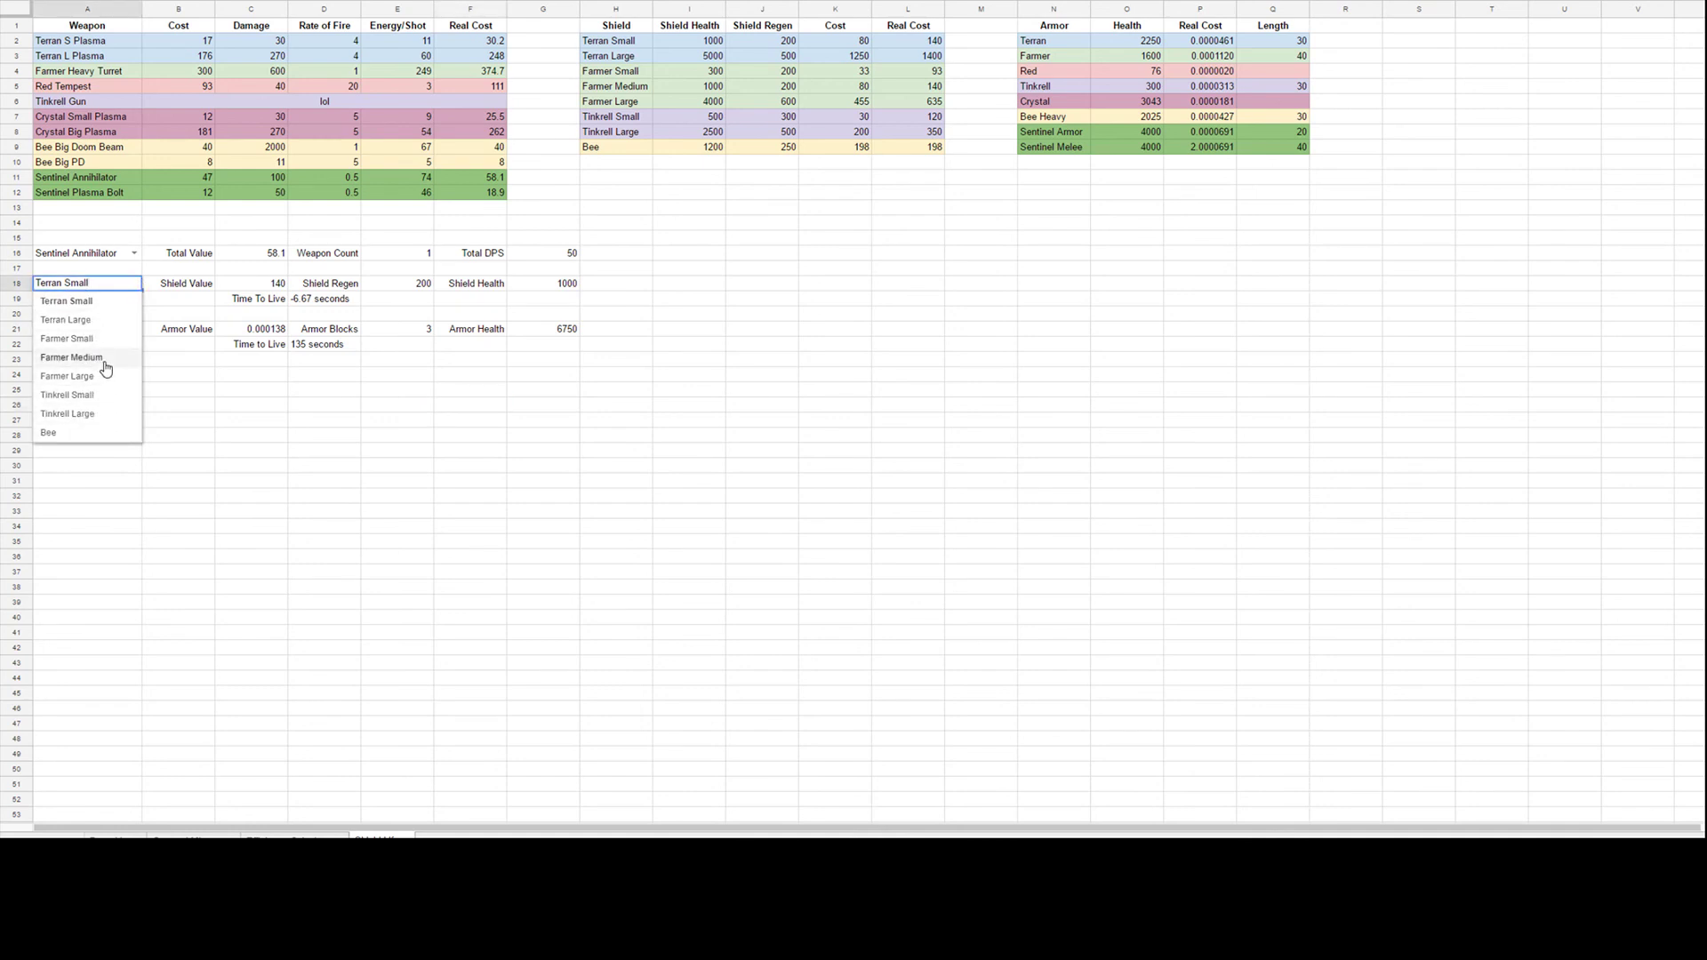
click(387, 423)
click(135, 254)
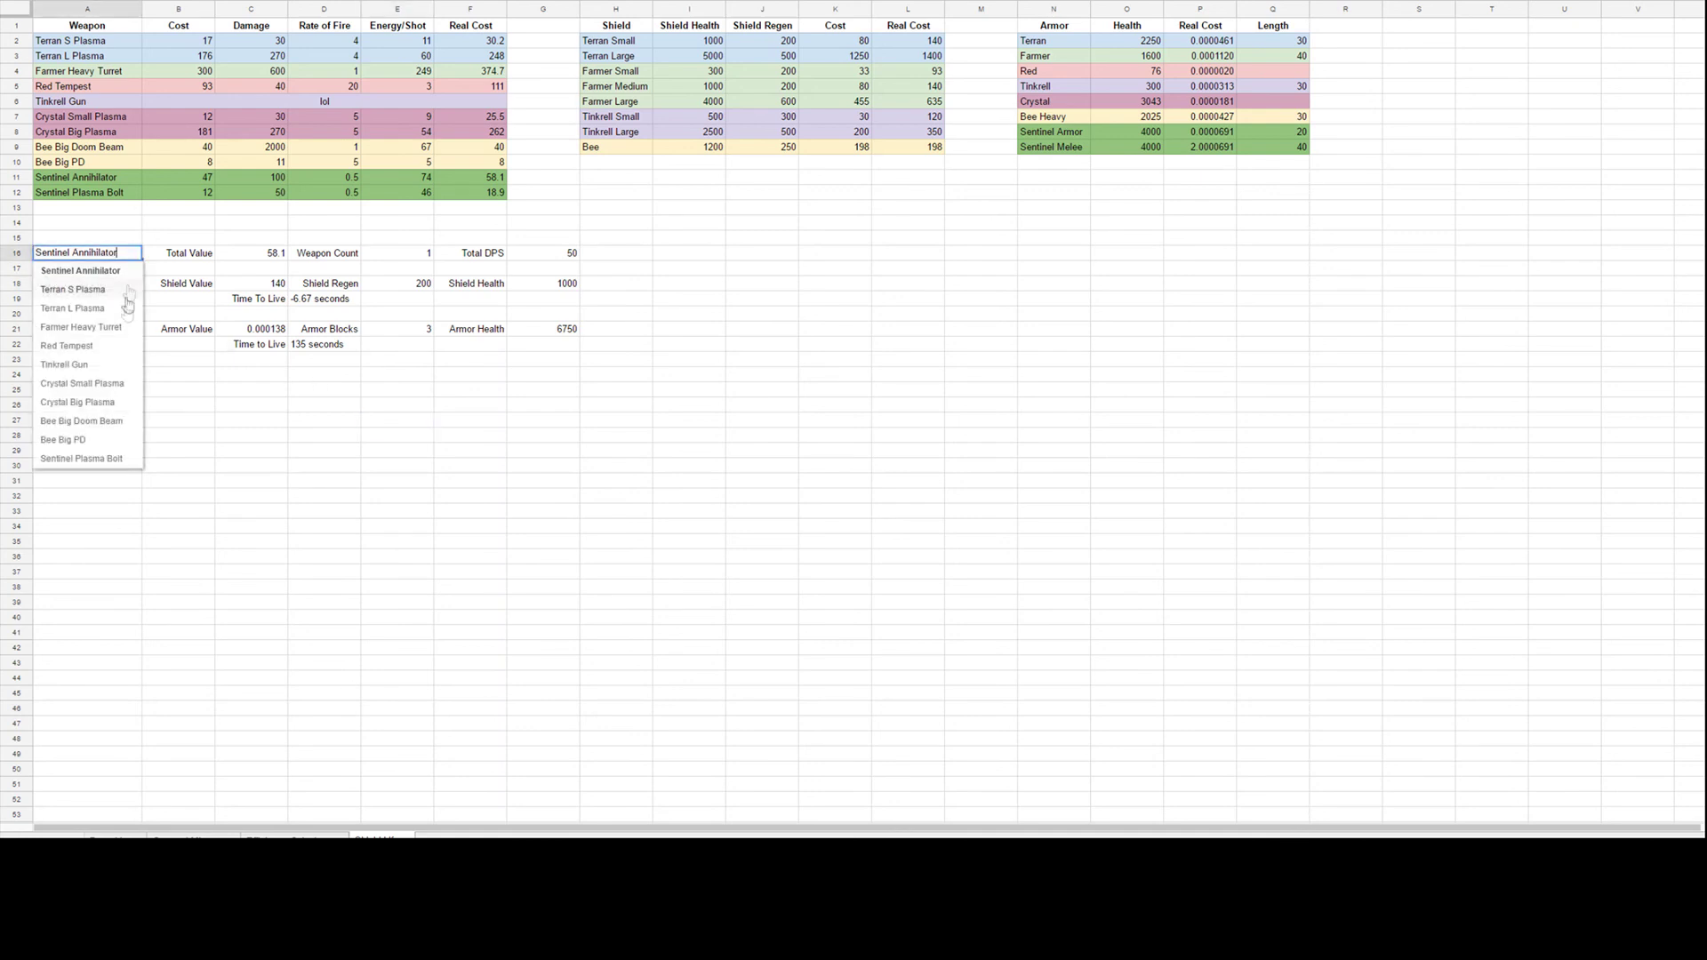
click(93, 455)
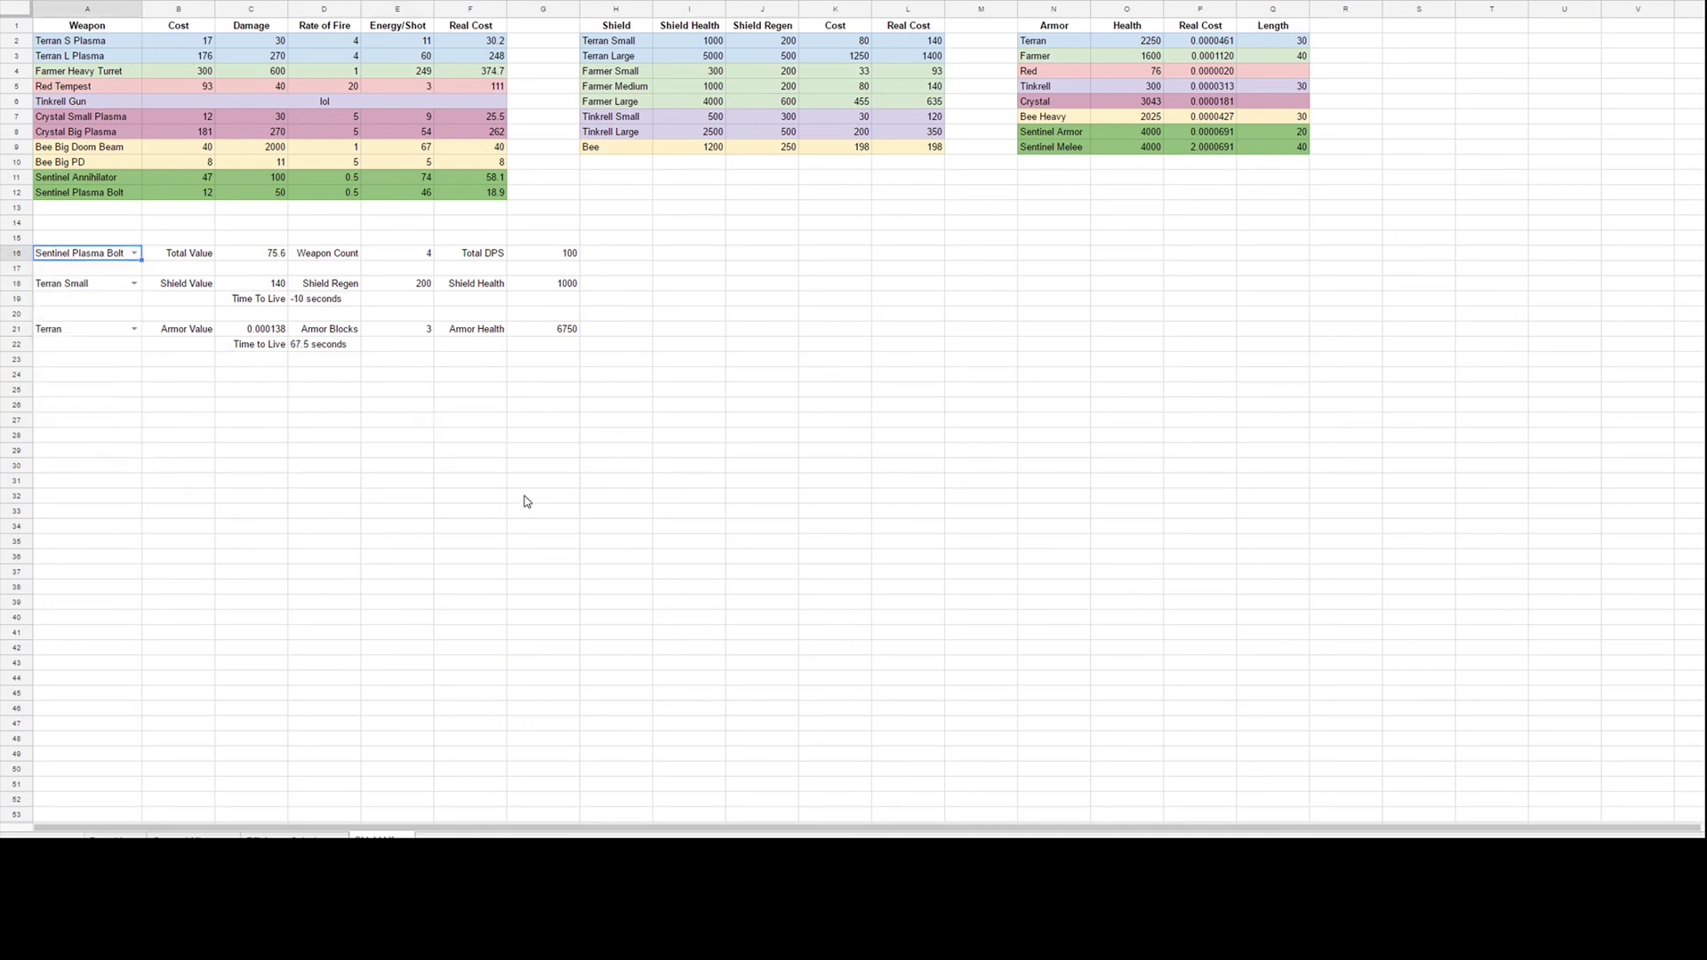
click(136, 254)
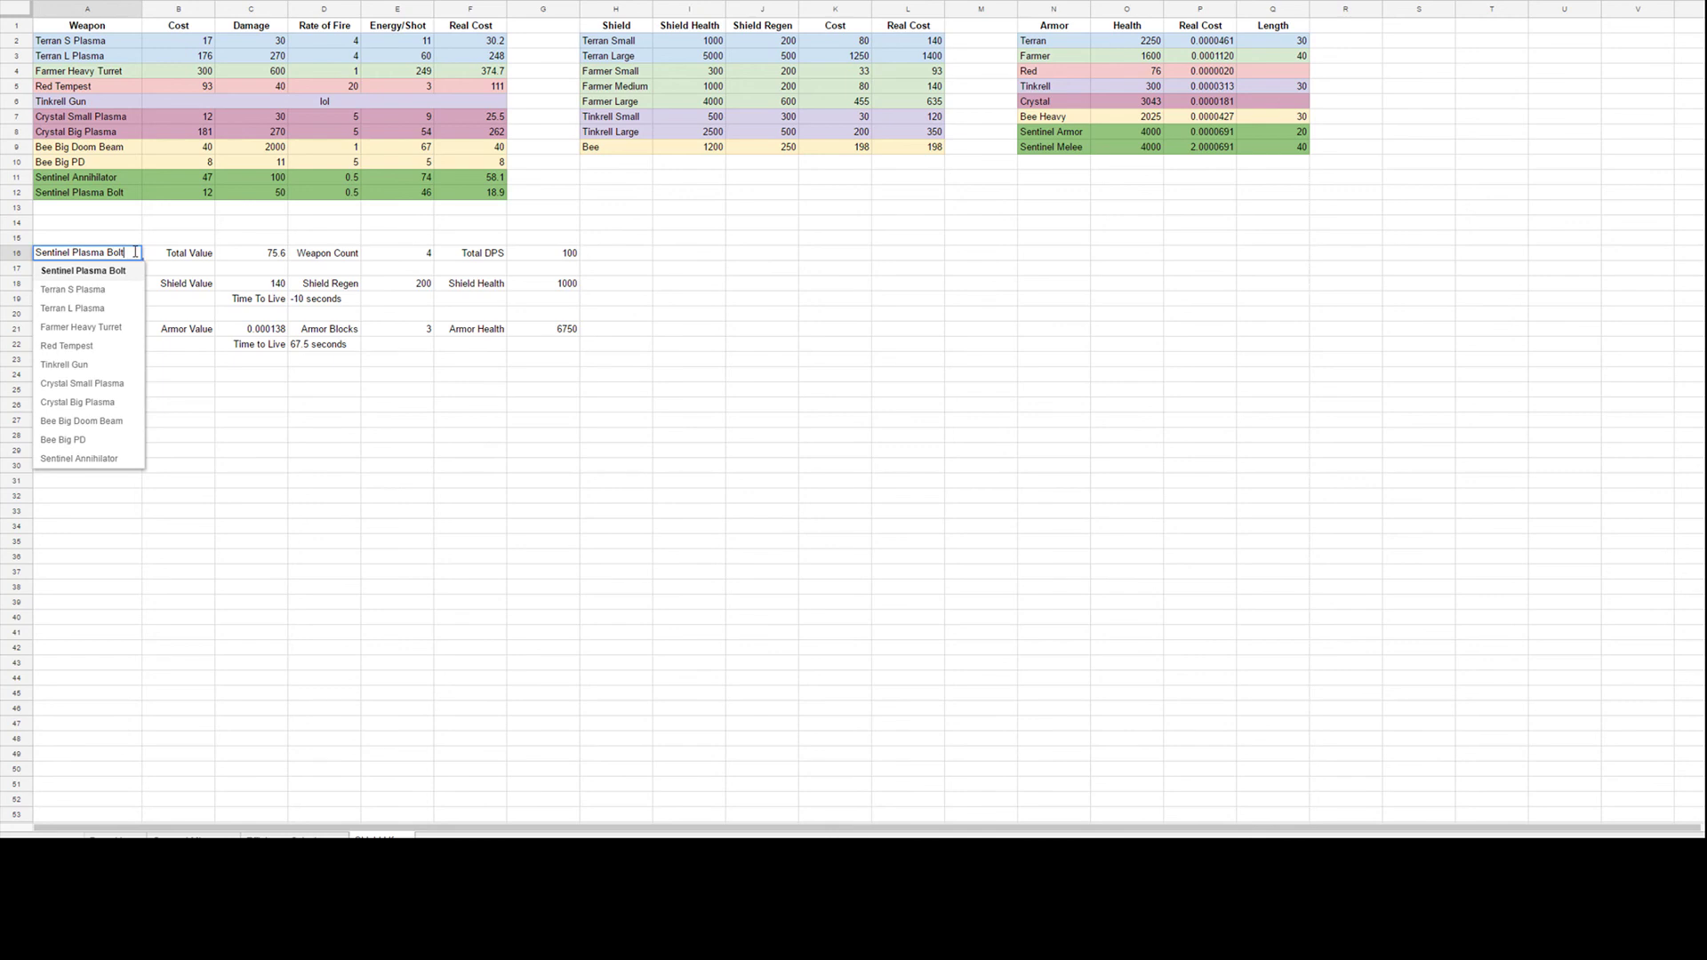
click(104, 352)
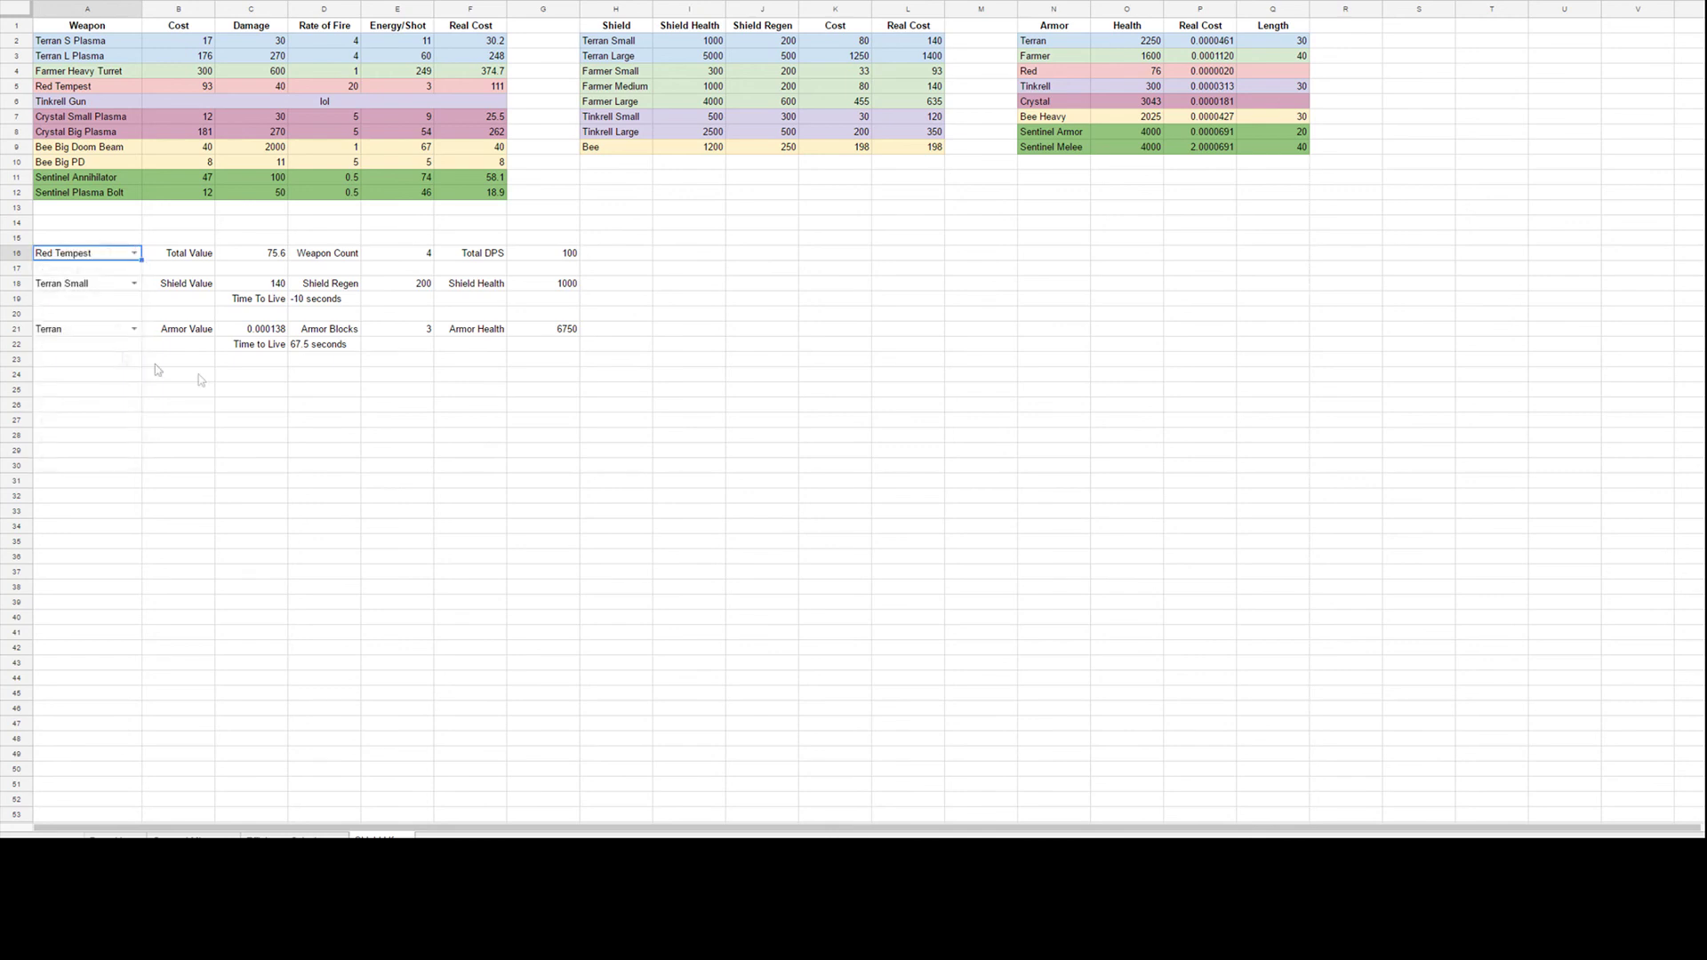
Compare Red Tempest's Total DPS with the Terran Small shield's regen, and switch the weapon to Terran S Plasma.
click(535, 260)
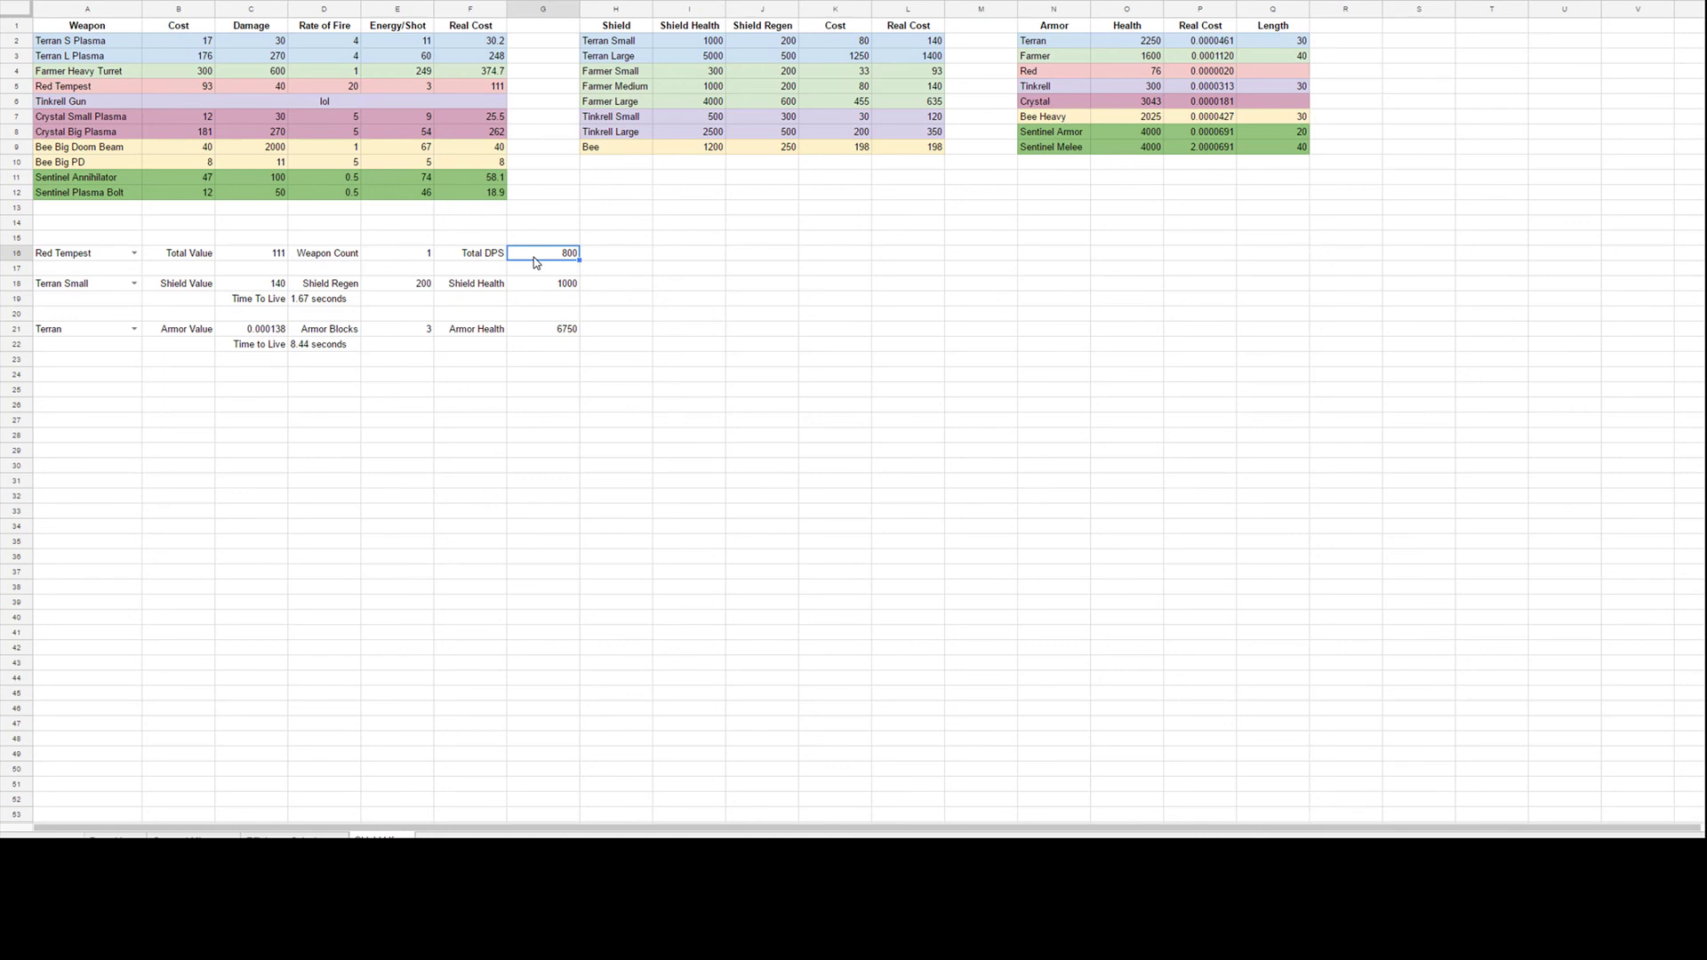
click(399, 285)
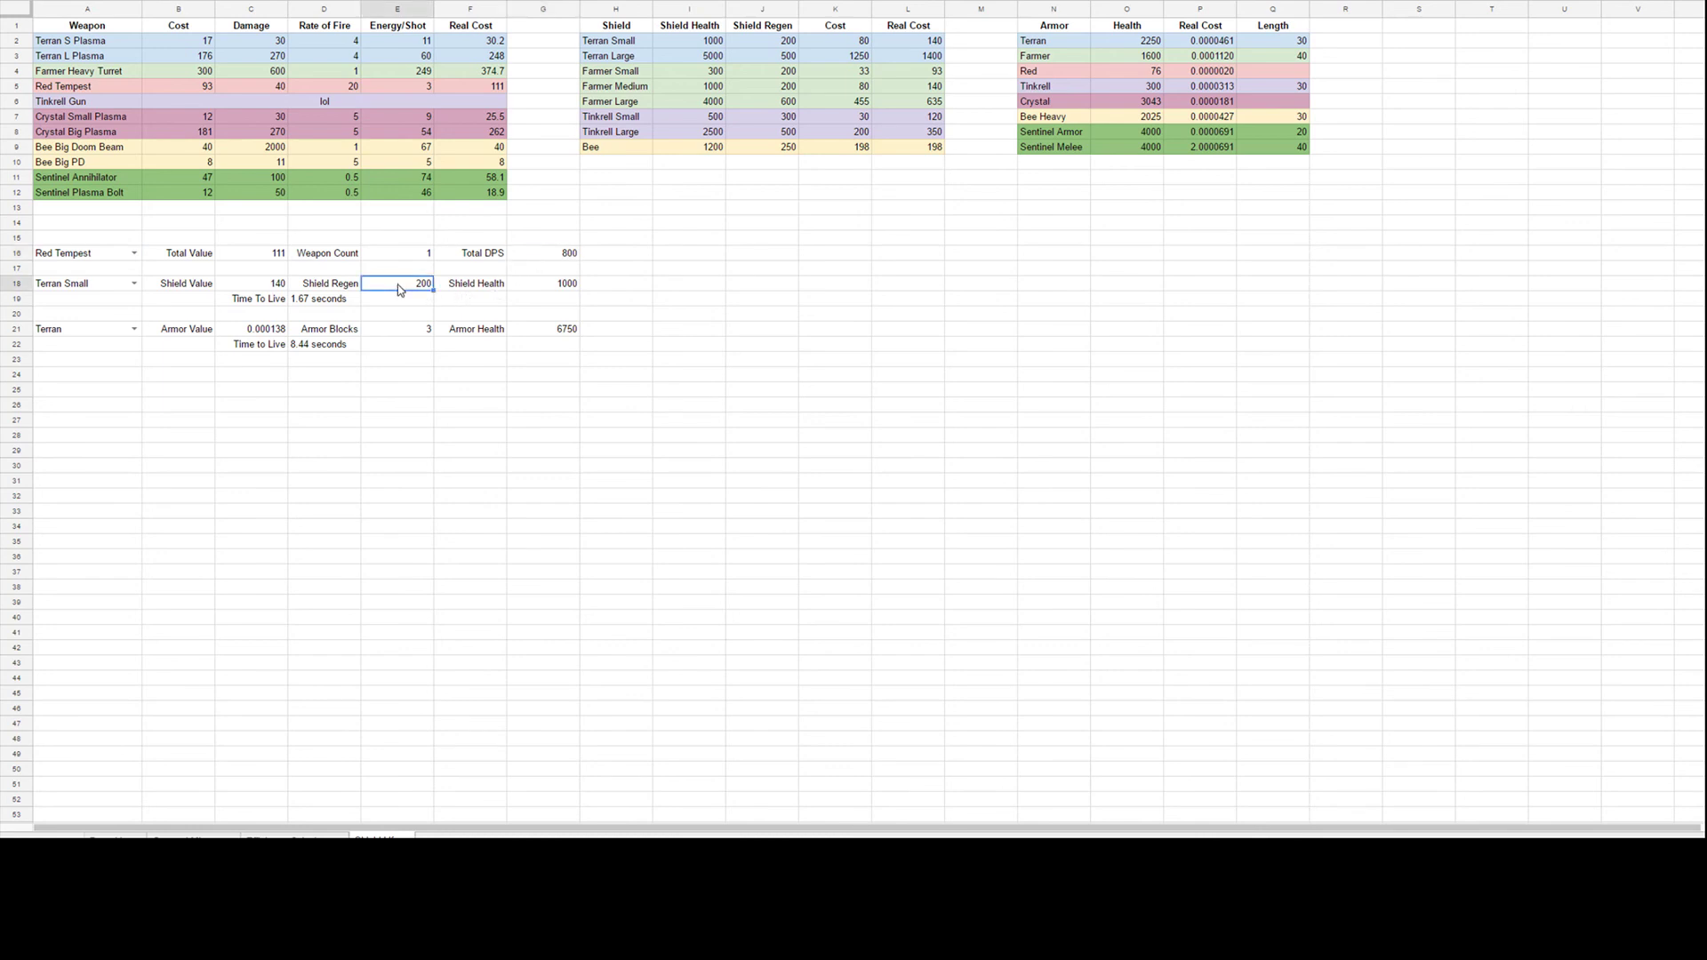
click(133, 253)
click(118, 295)
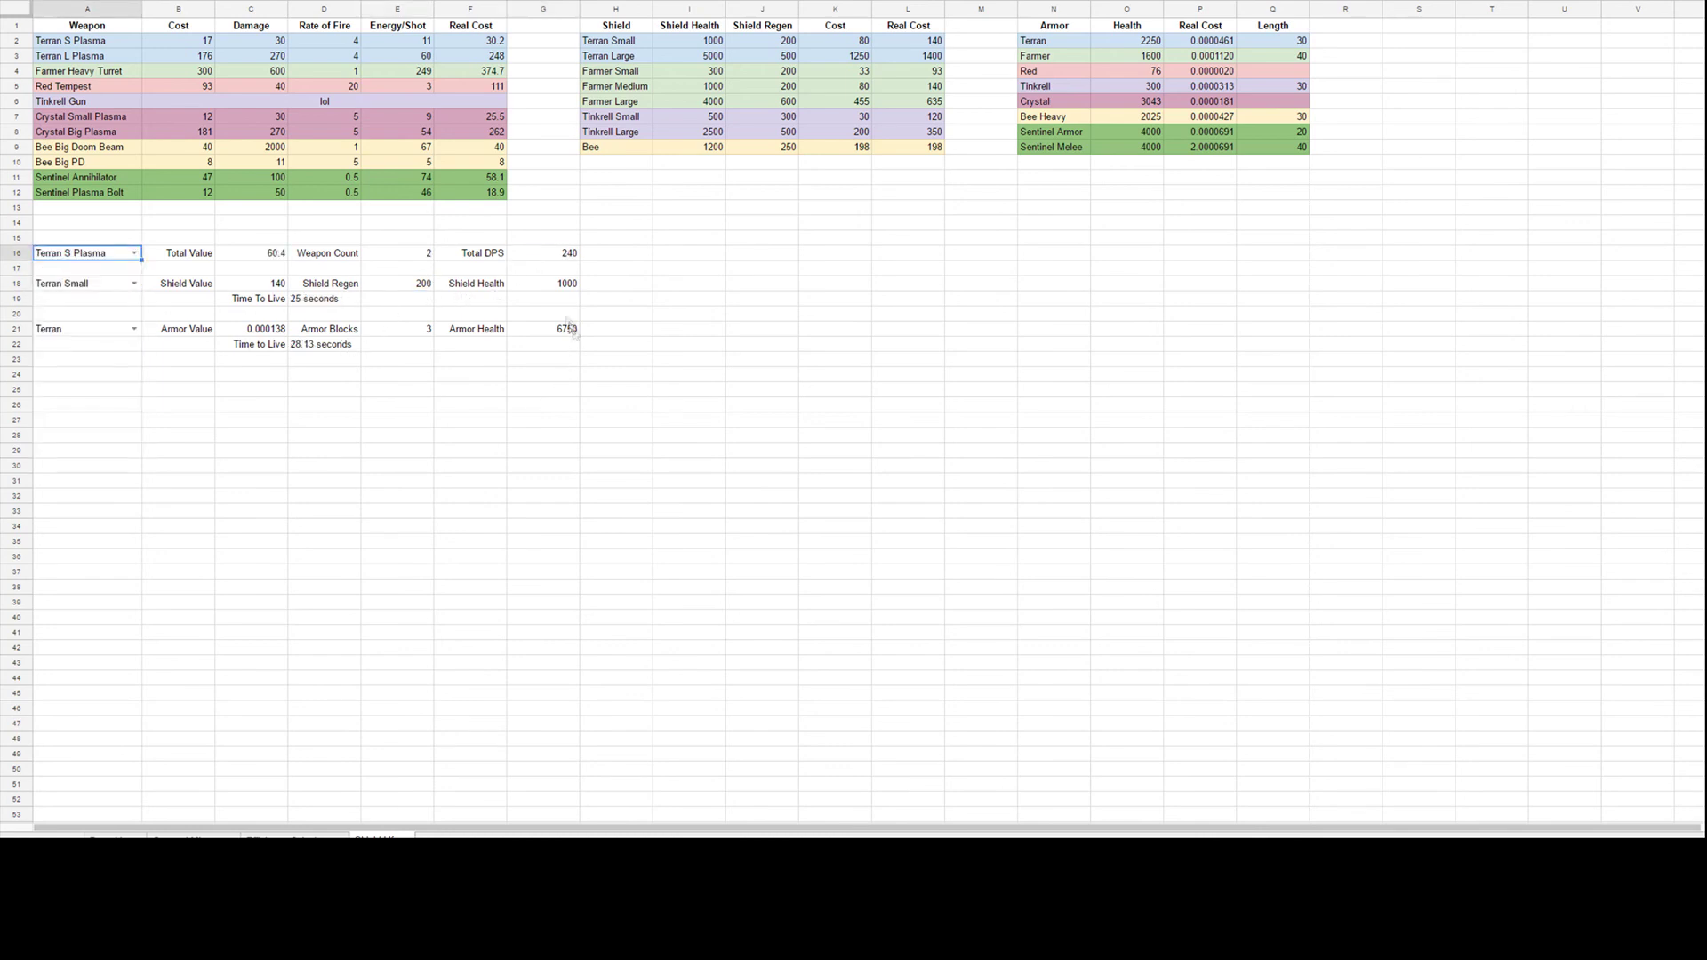
Set the calculator's weapon to Farmer Heavy Turret and its shield to Farmer Large.
click(133, 253)
click(108, 317)
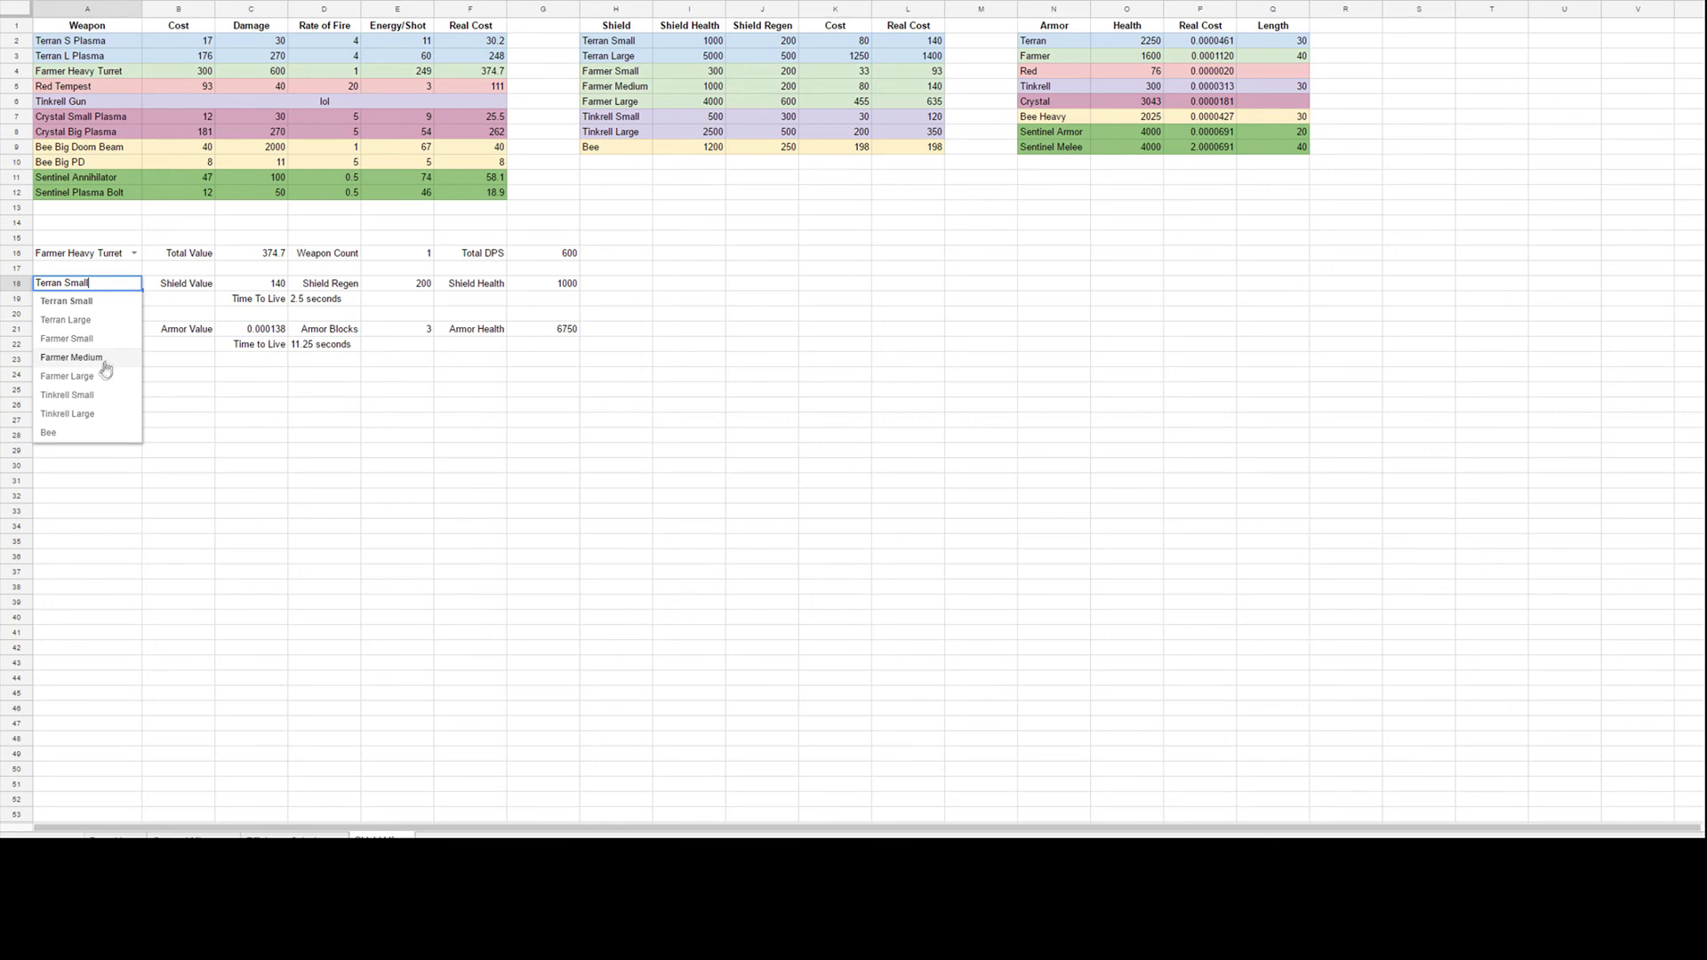
click(98, 376)
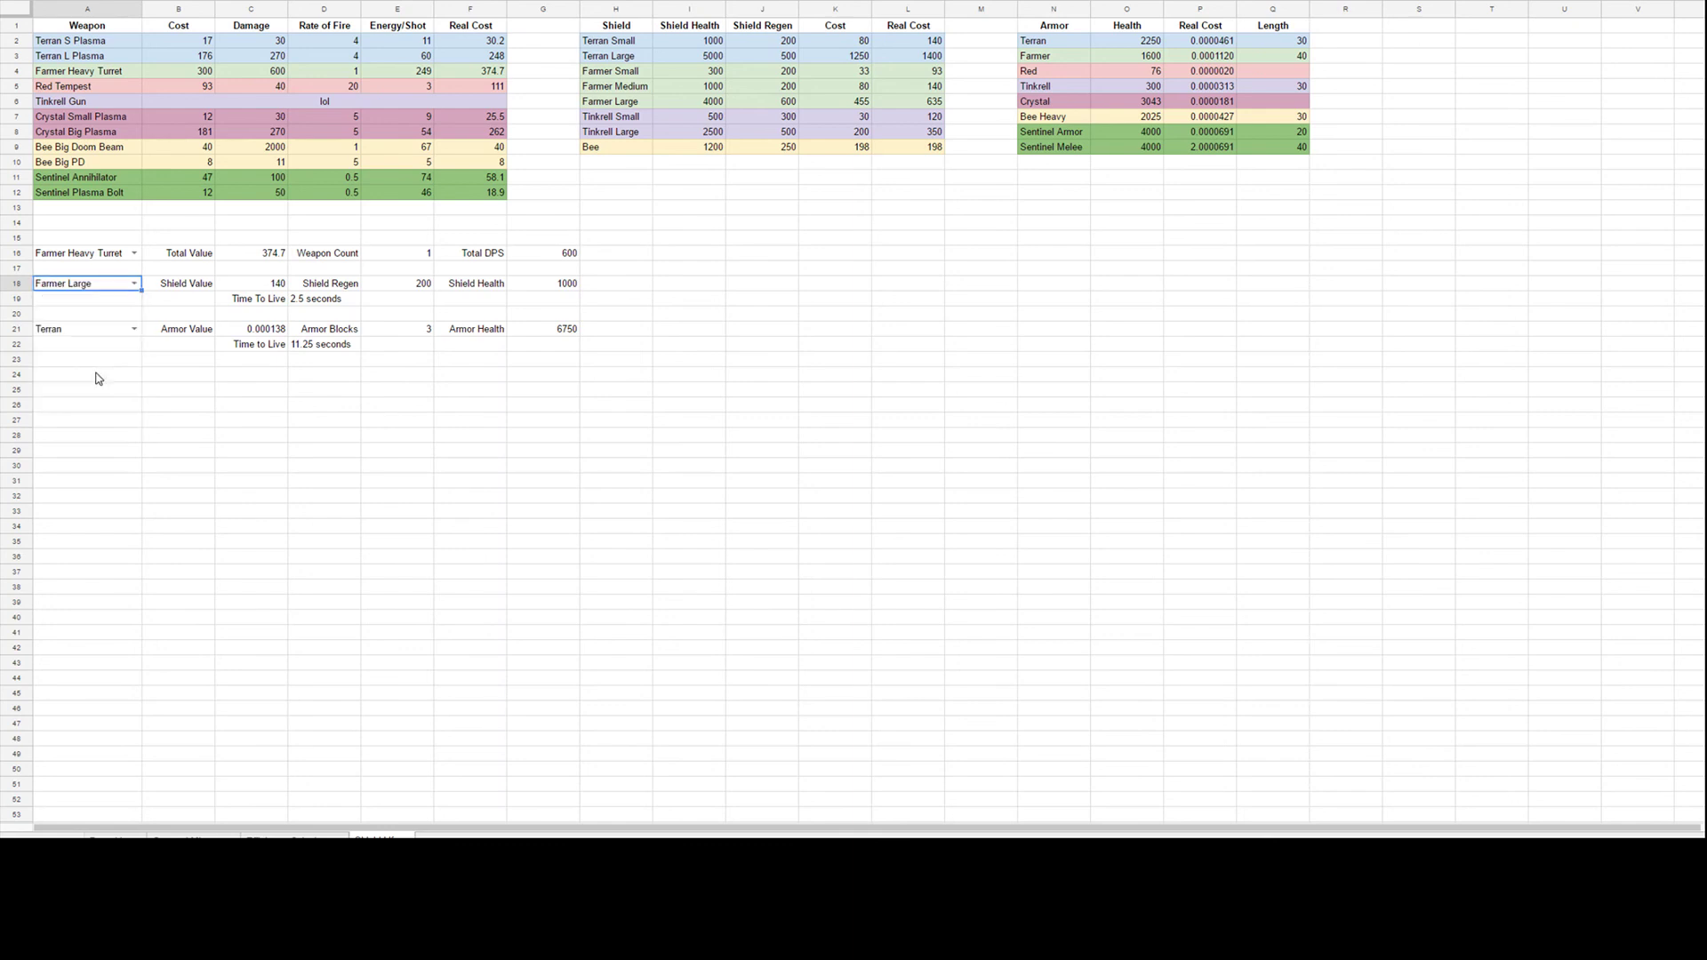
click(134, 330)
click(480, 416)
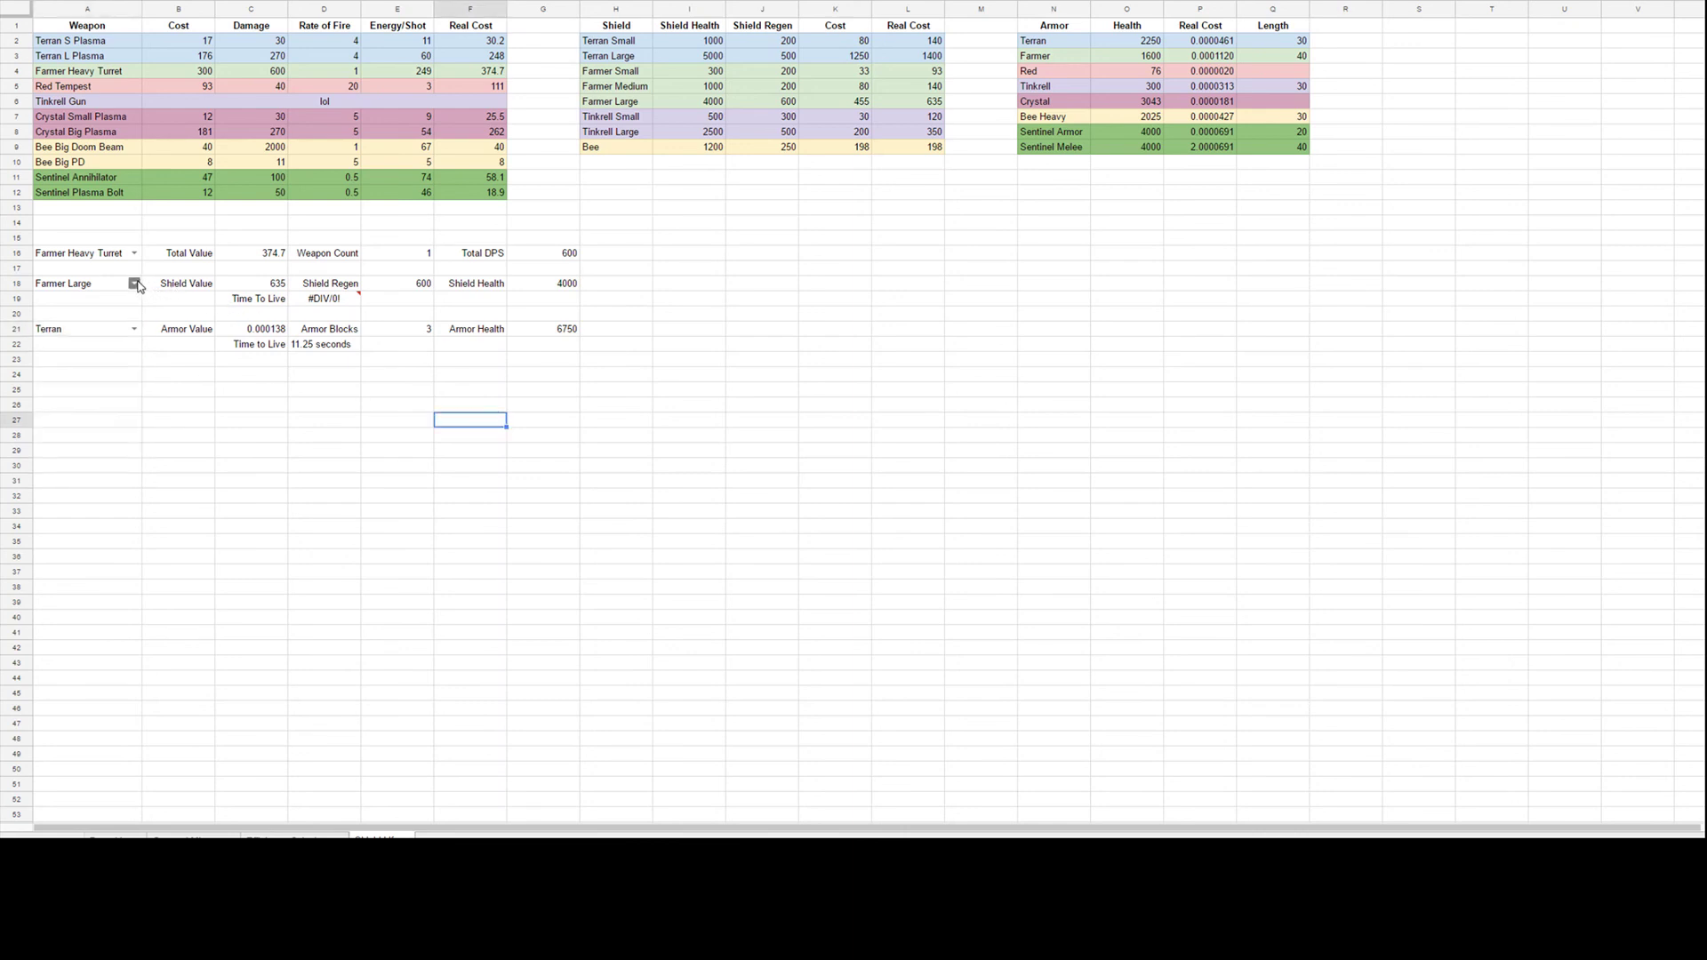
Compare the Farmer Heavy Turret's Total DPS with the Farmer Large shield's regen.
click(525, 259)
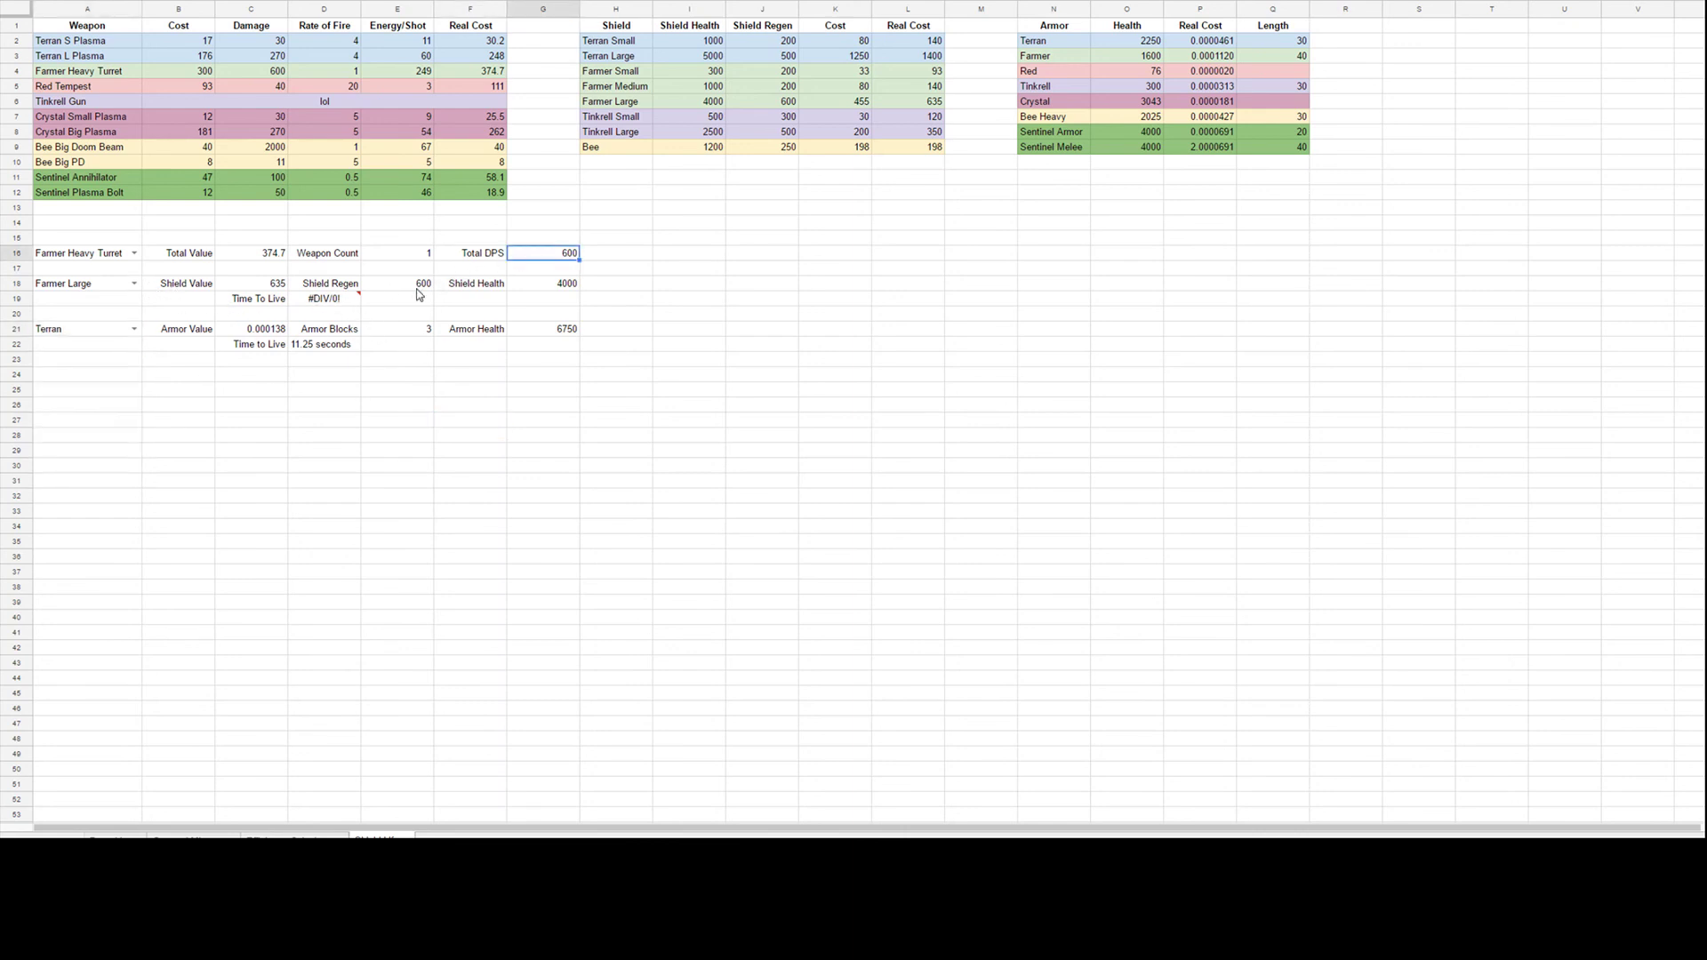
click(419, 293)
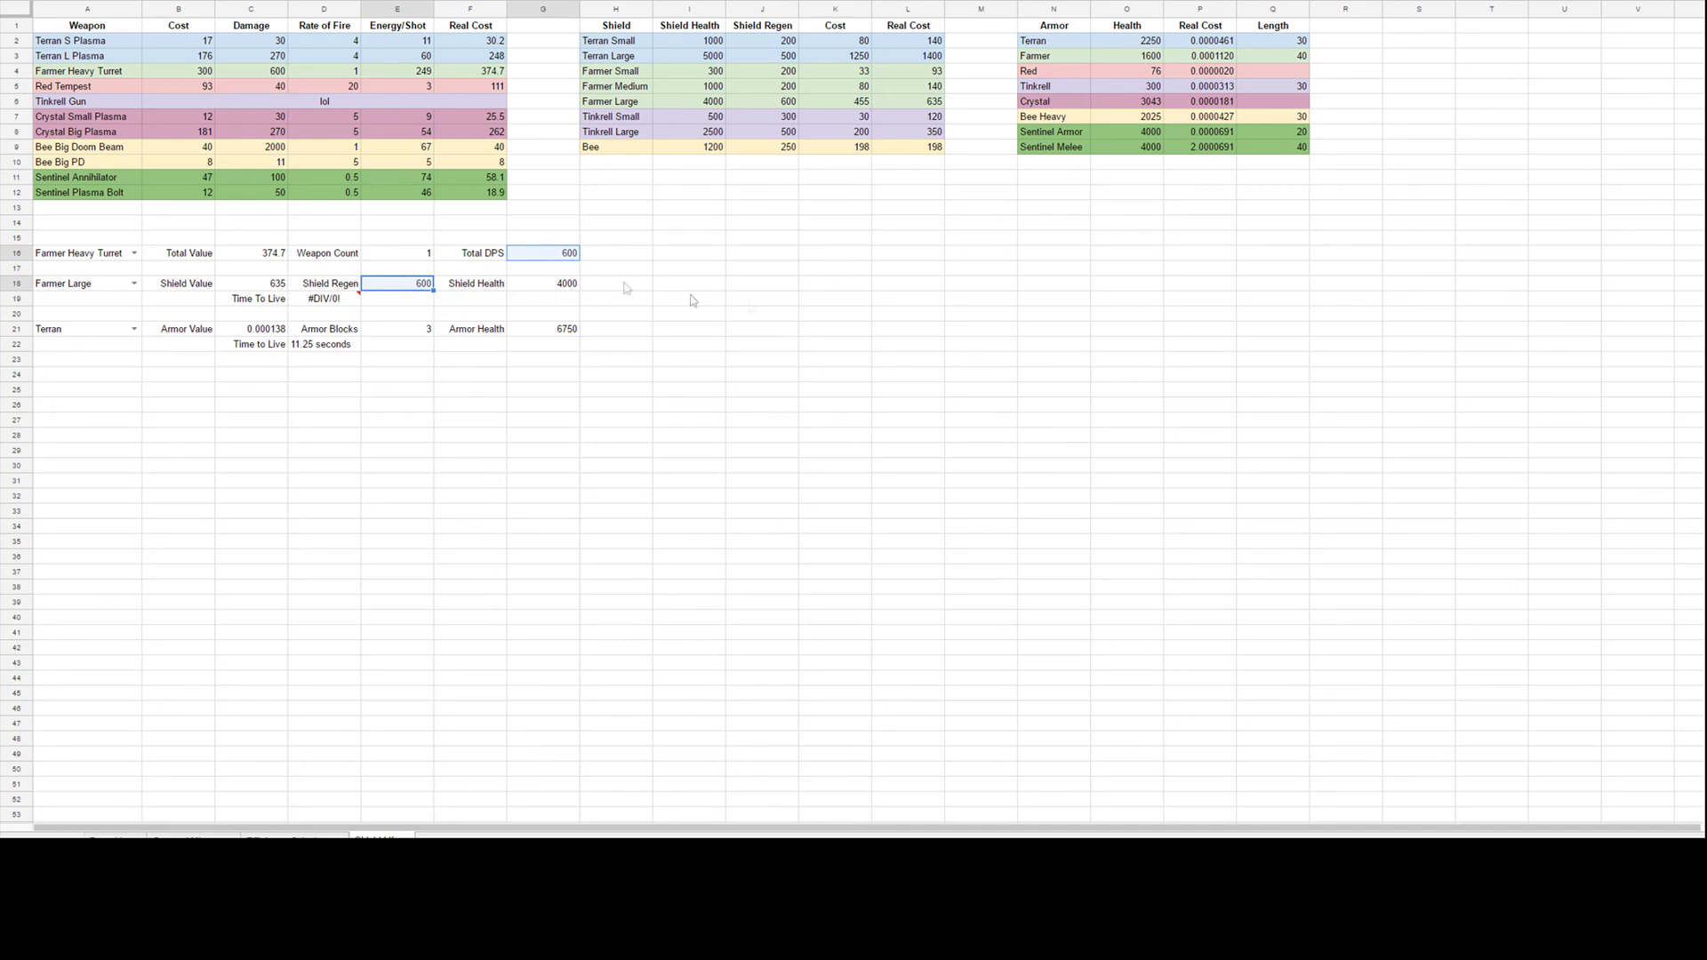
click(814, 302)
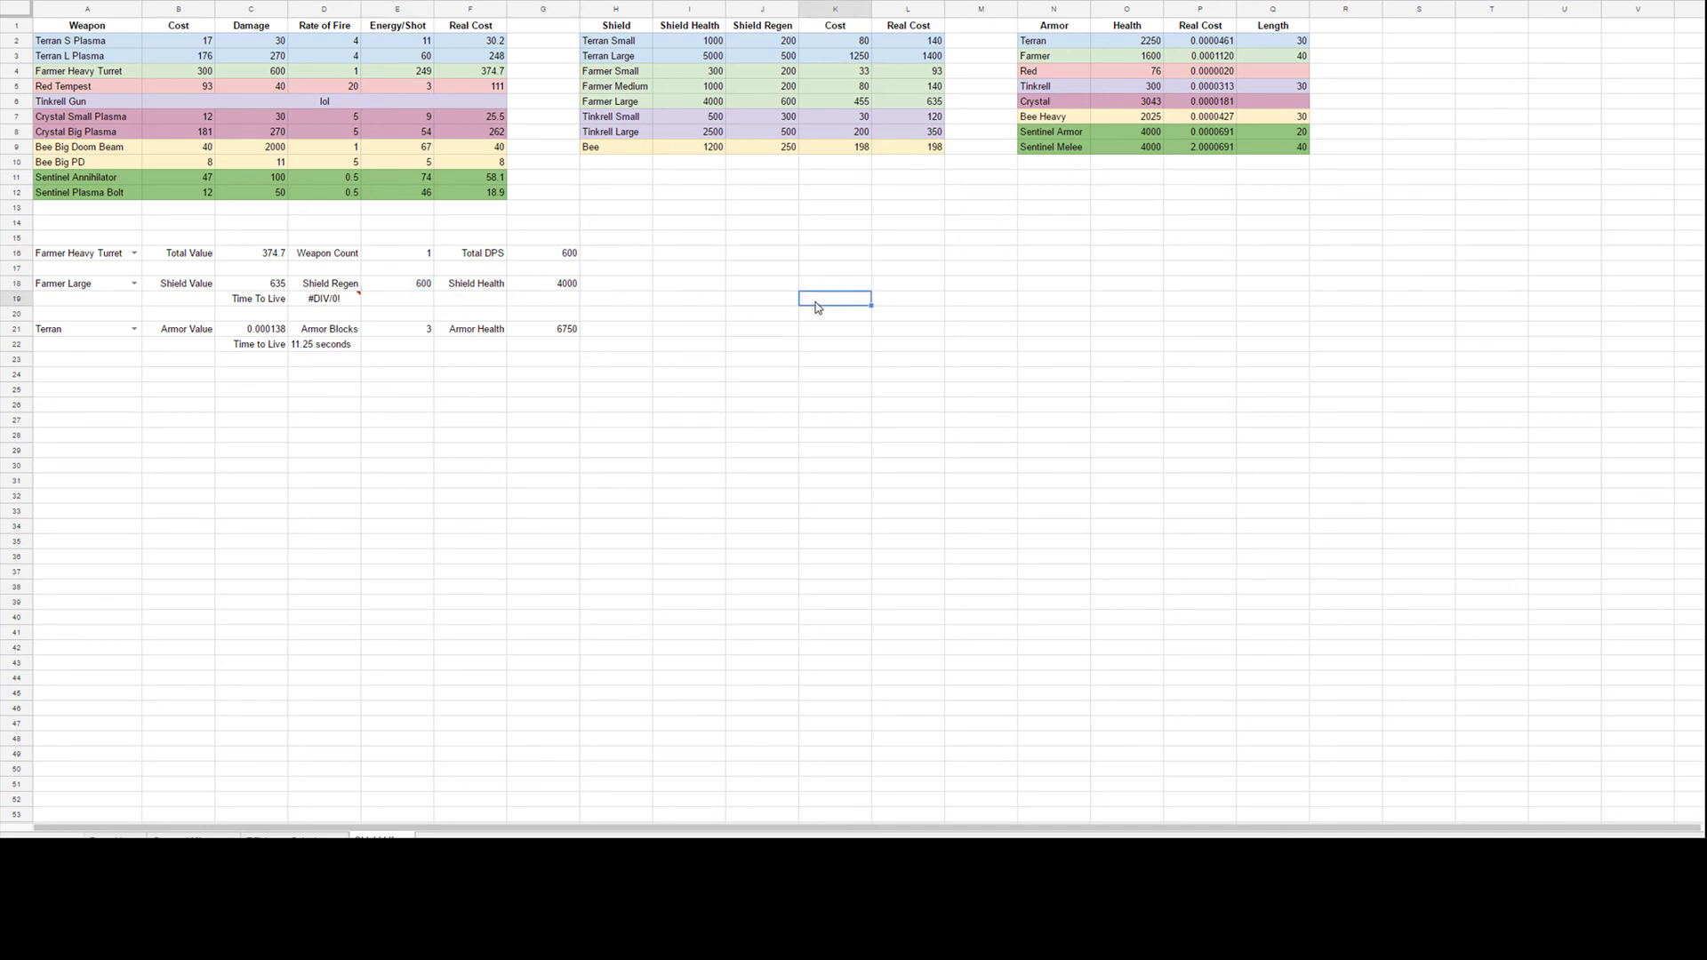
click(135, 284)
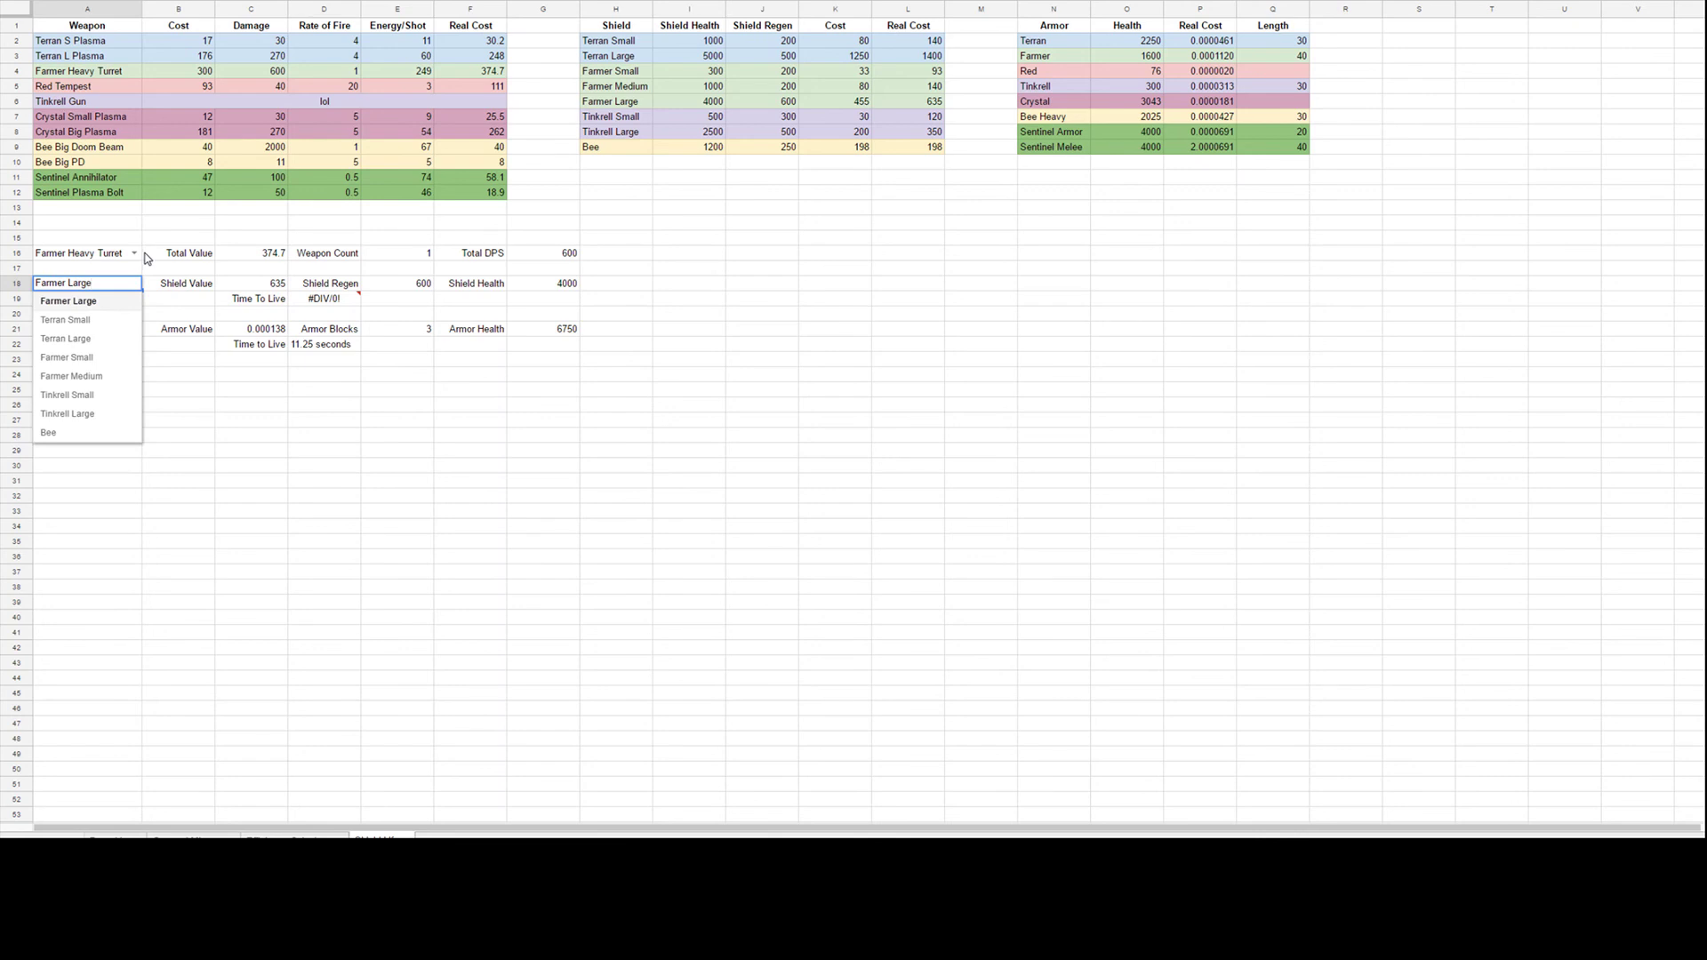
Set the weapon to Terran S Plasma against the Farmer Large shield, and change the armor to Farmer.
click(134, 253)
click(115, 302)
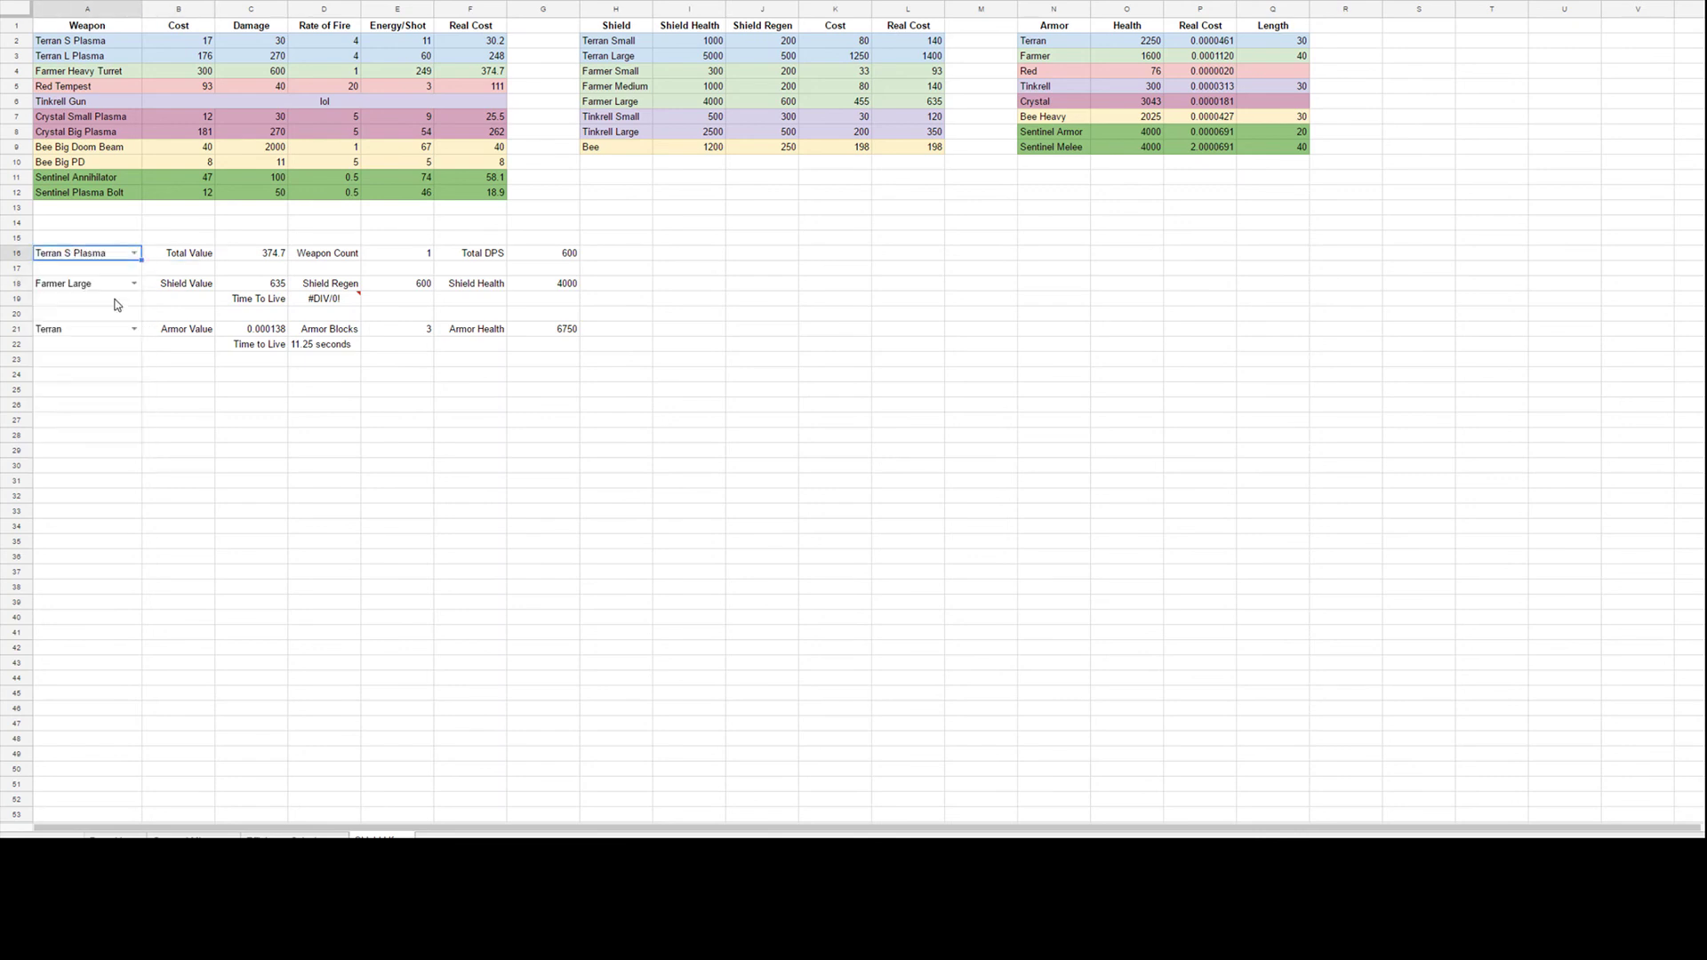
click(254, 406)
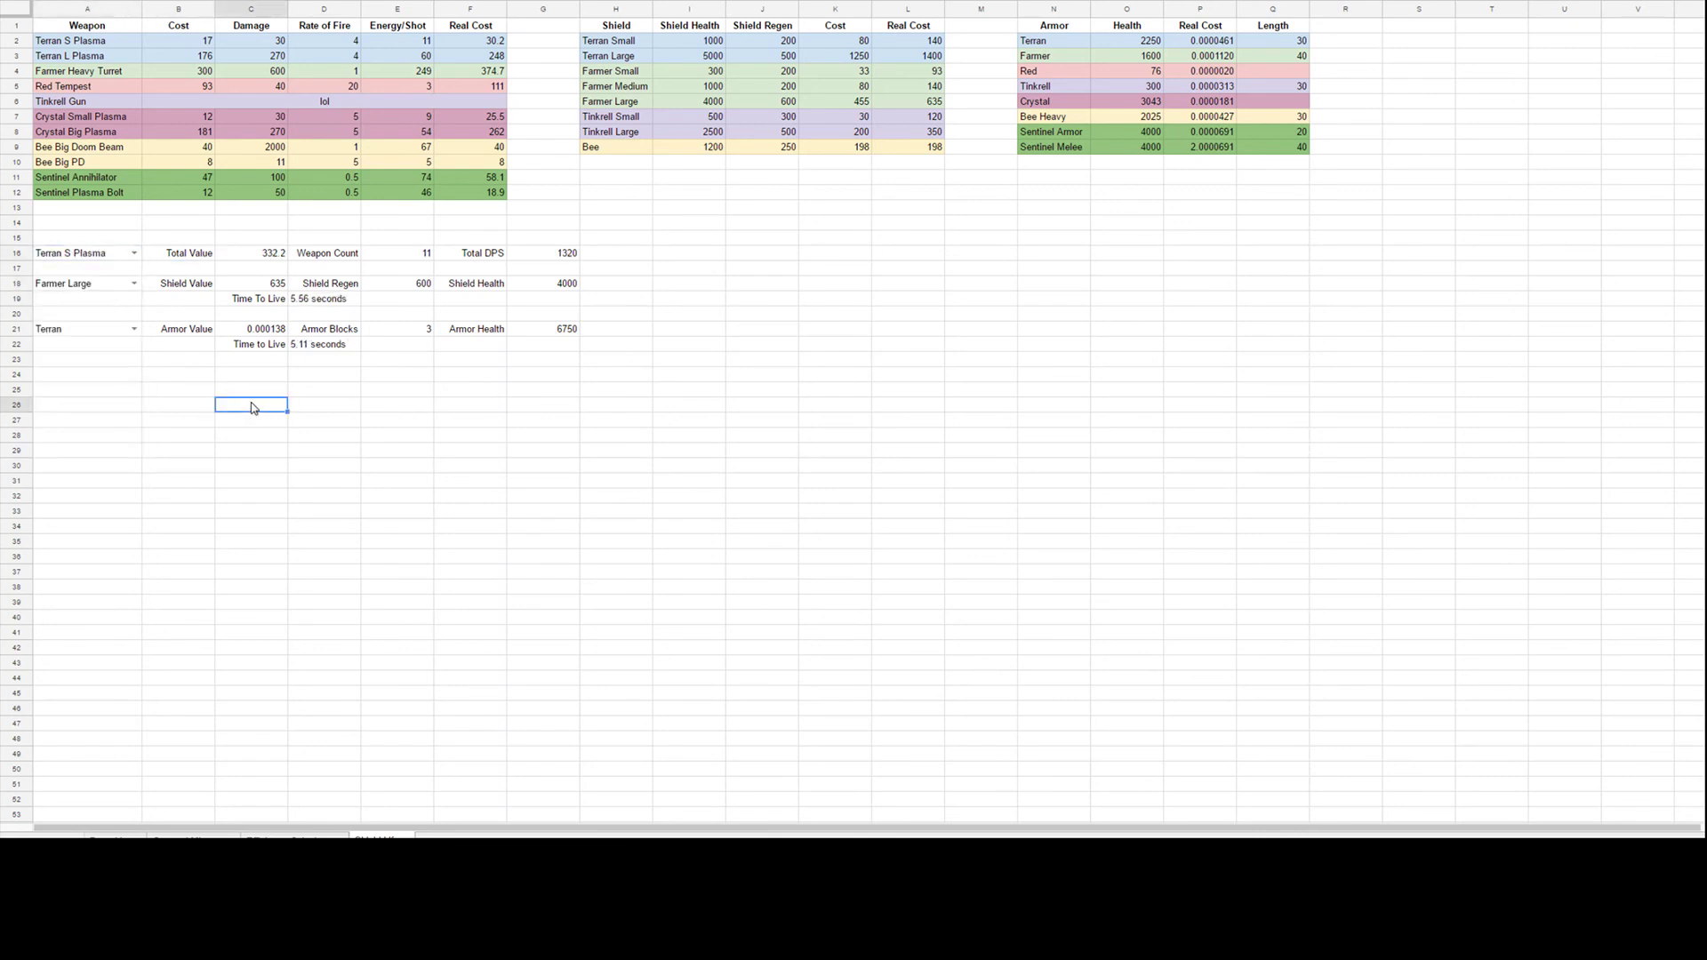
click(134, 329)
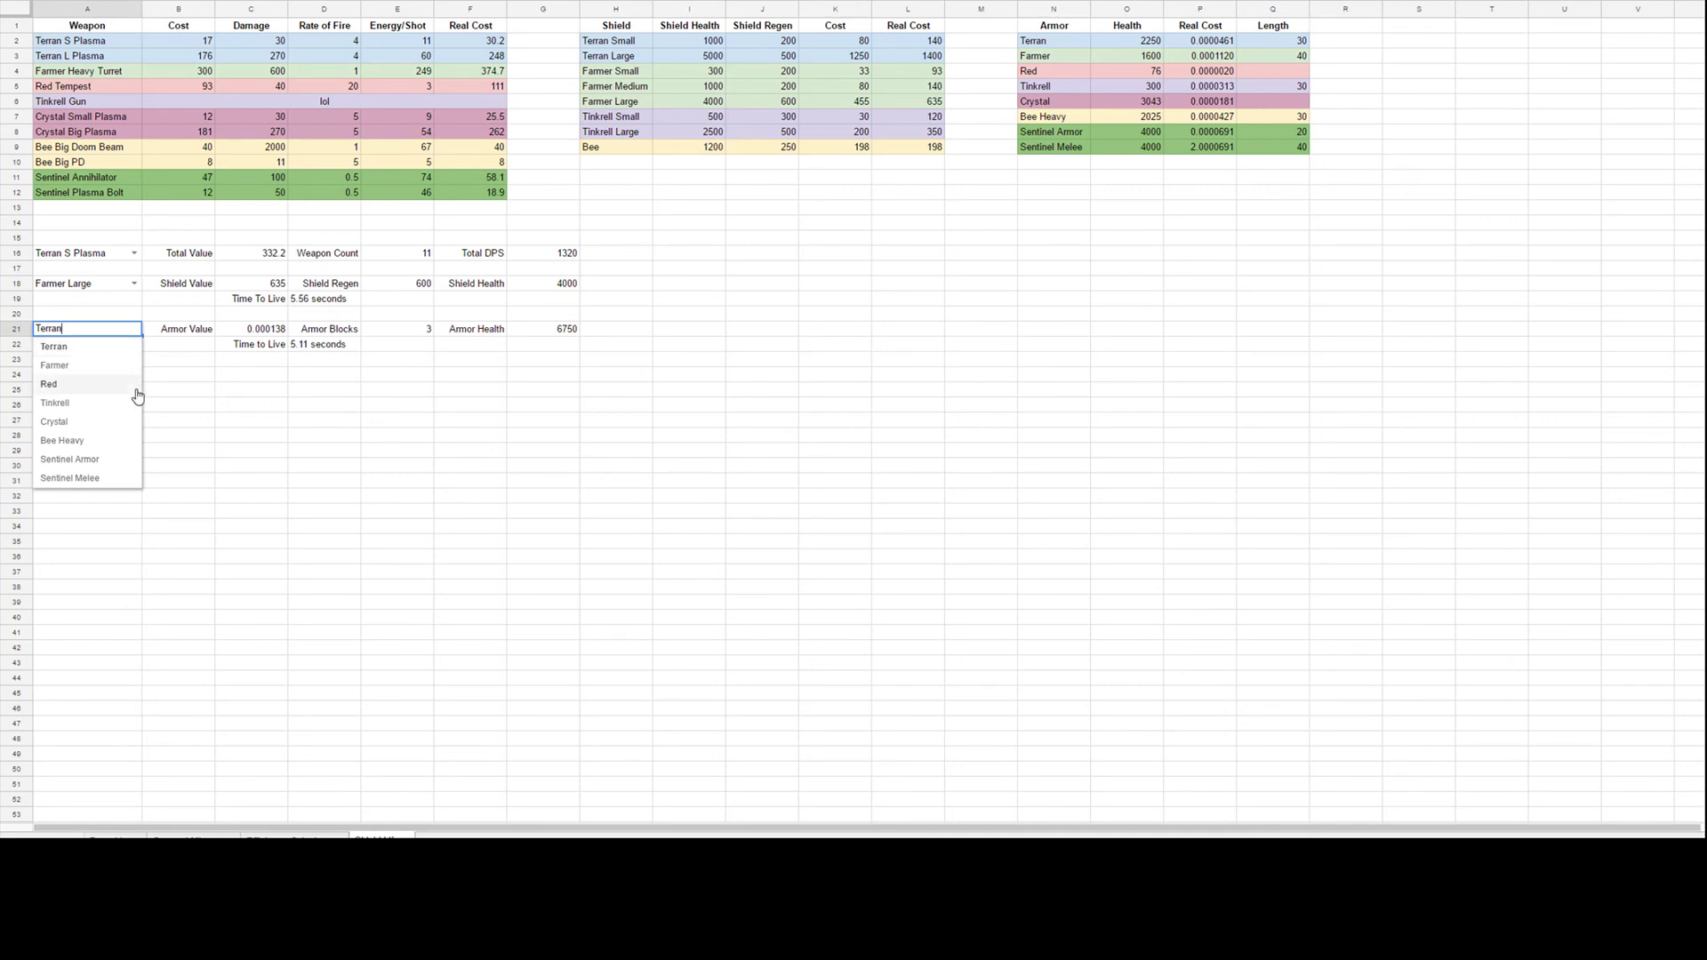
click(83, 371)
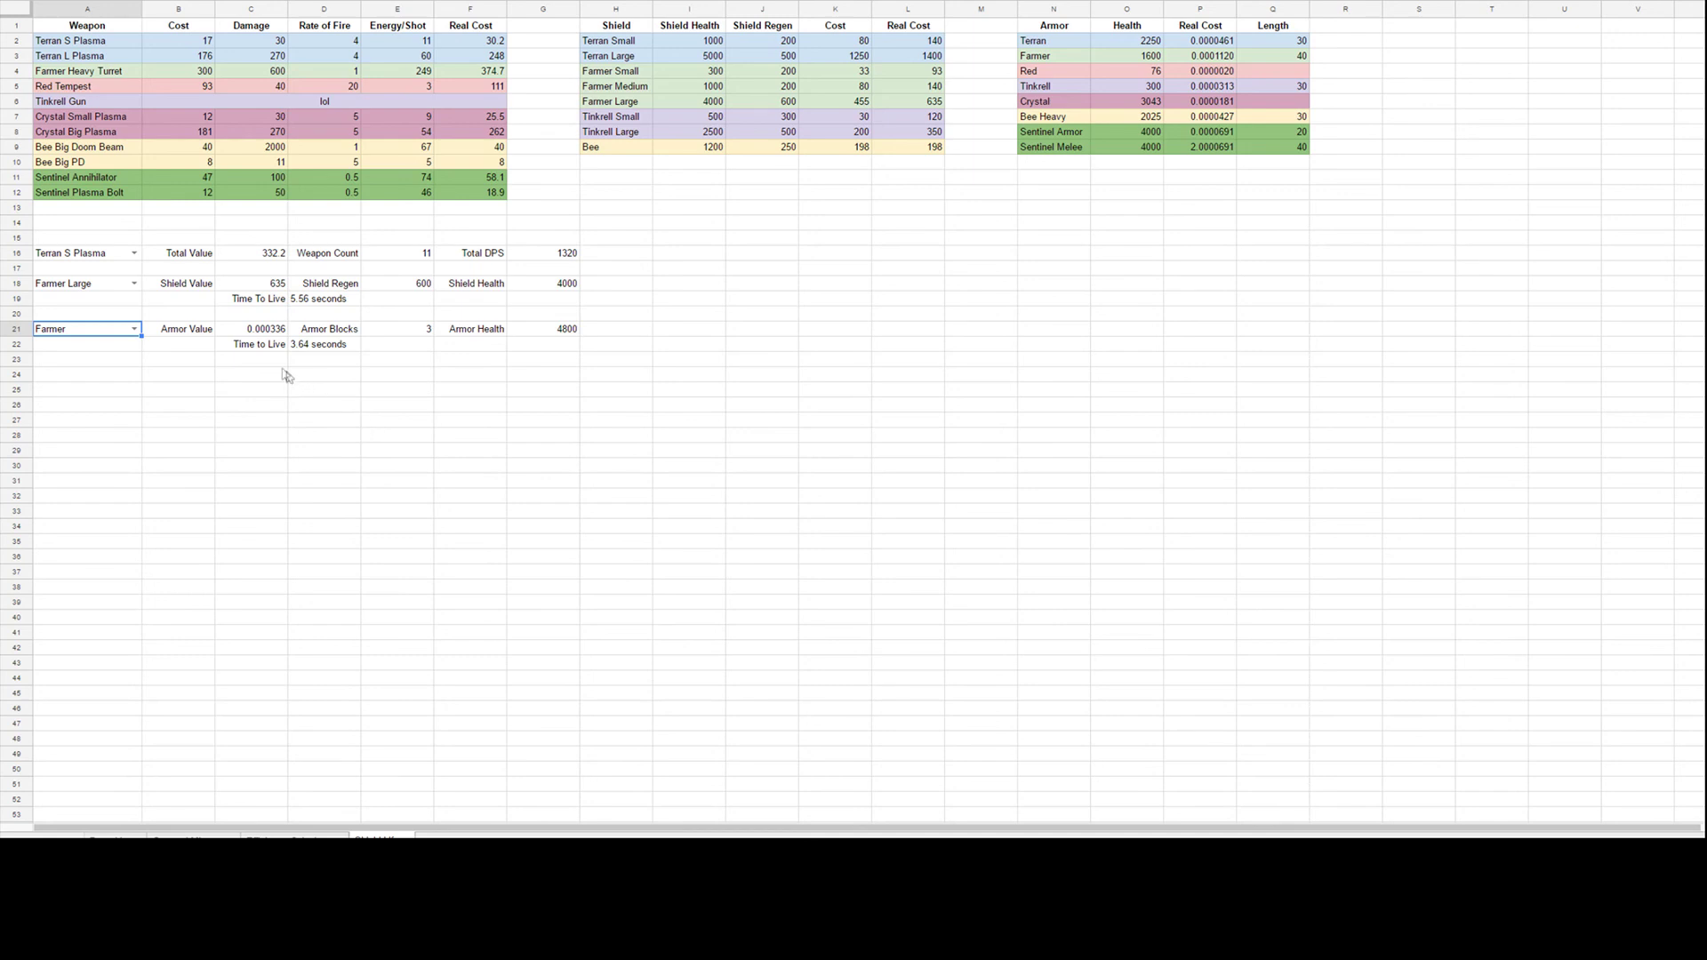
Compare the shield and armor times to live for Farmer Large and Farmer armor against Terran S Plasma.
click(321, 289)
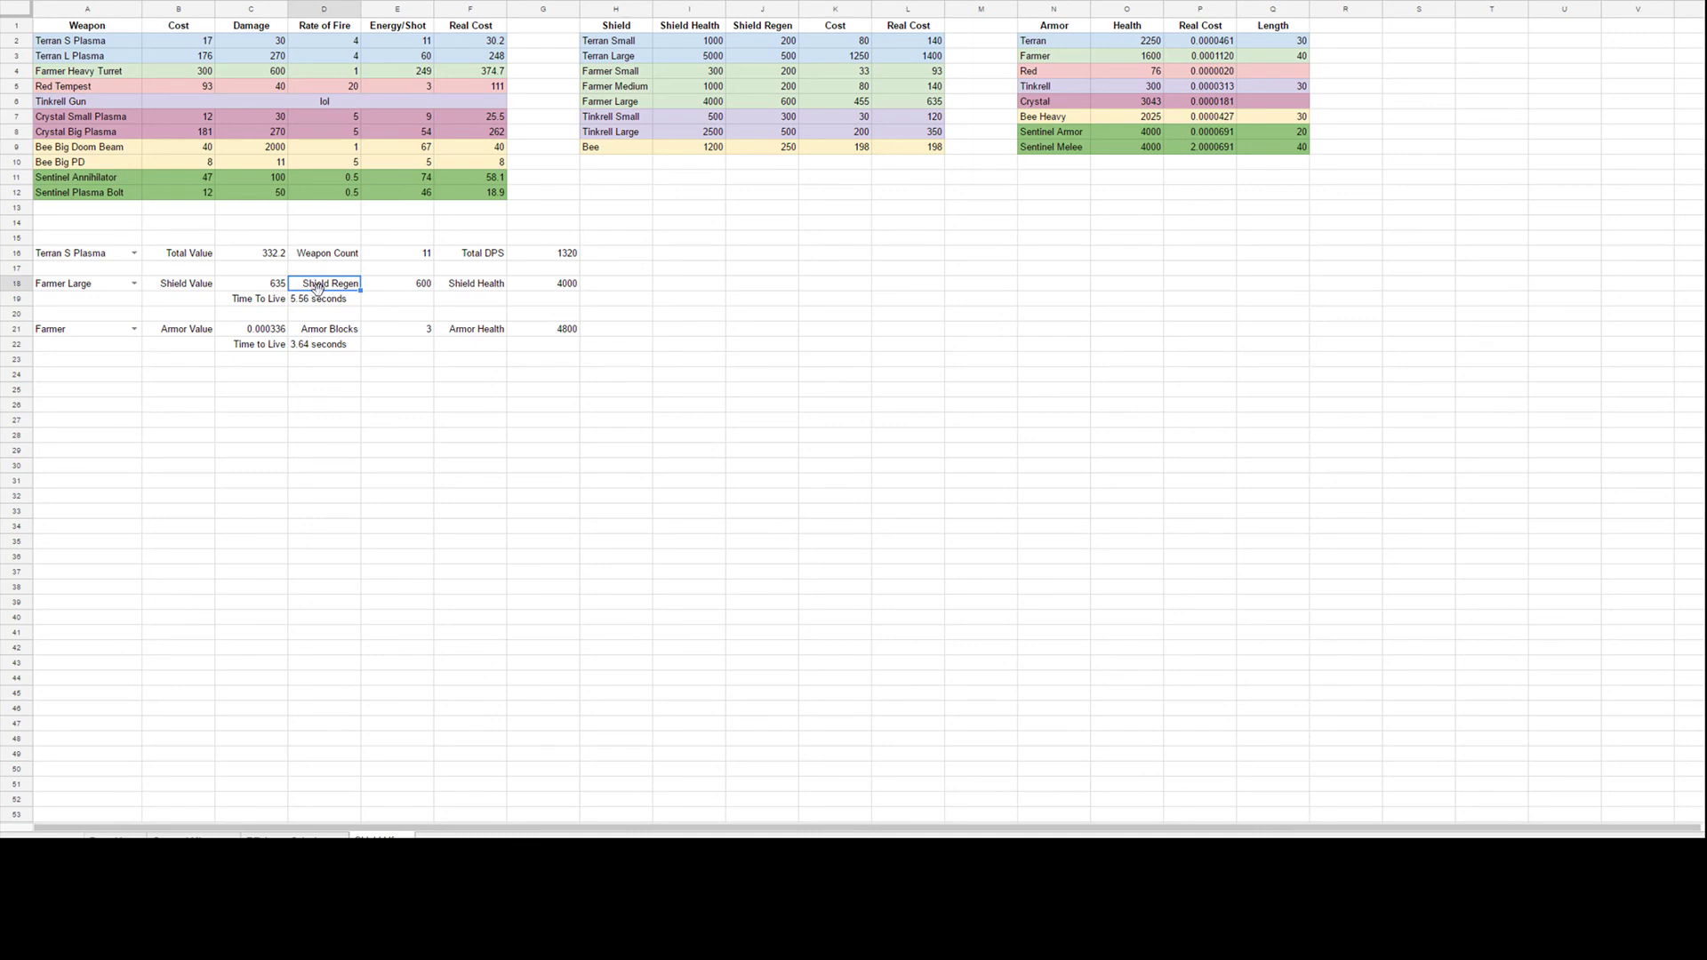
click(318, 300)
click(315, 348)
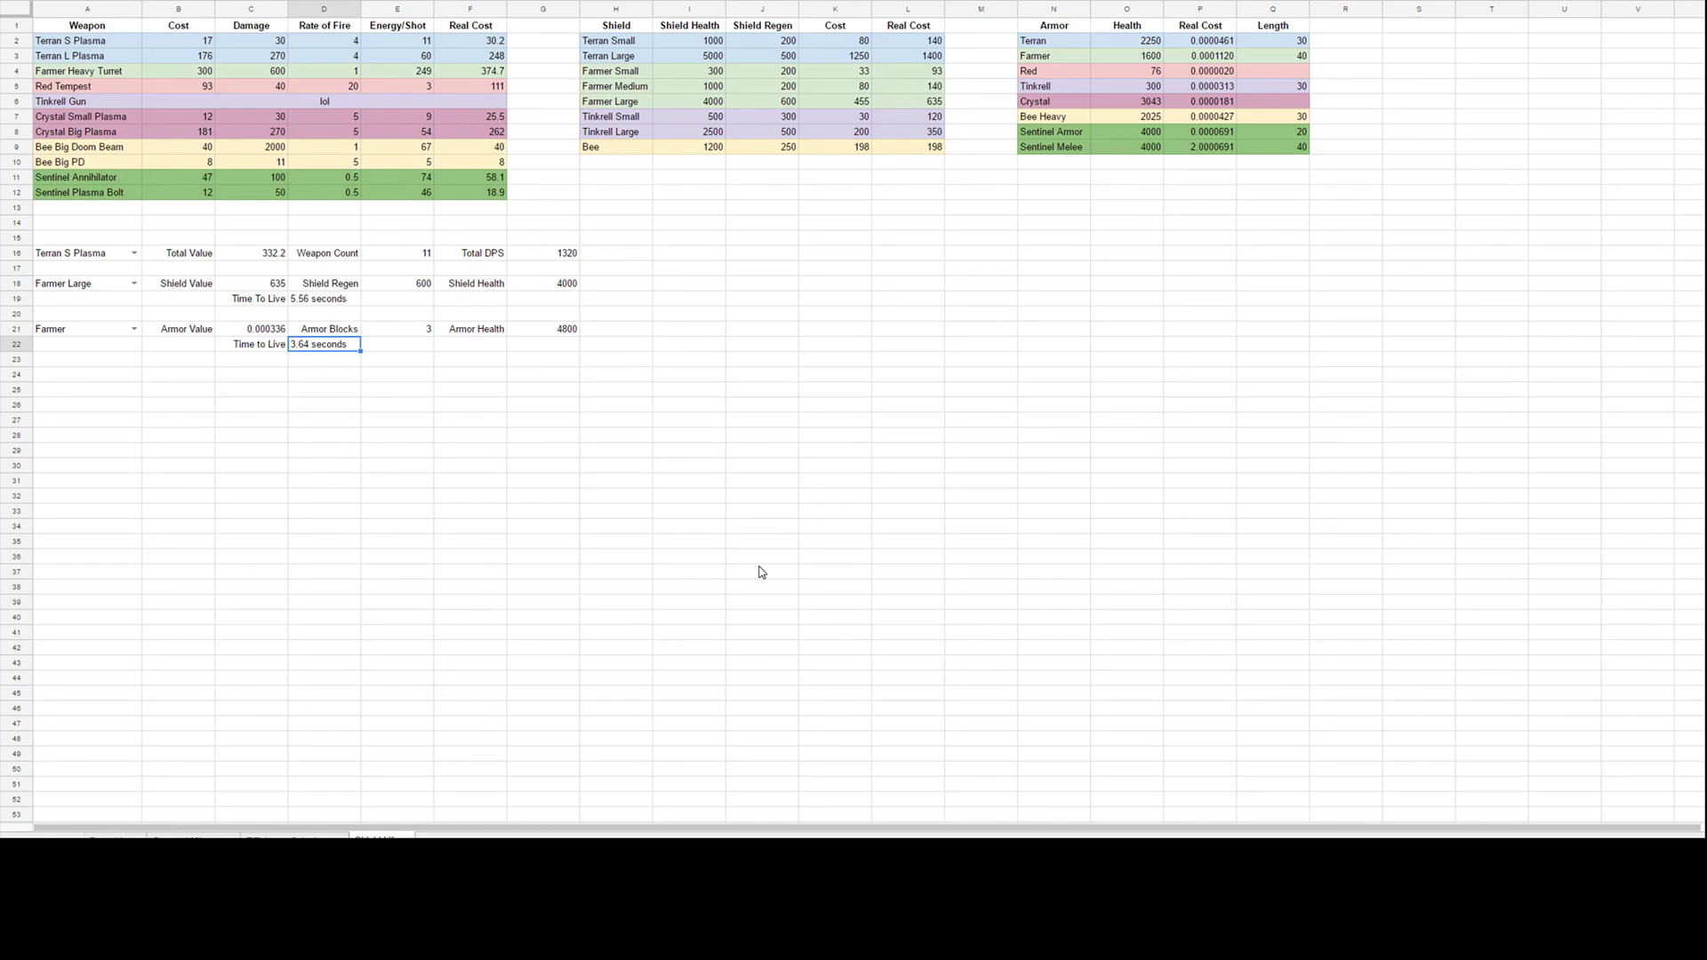
Try Terran L Plasma as the weapon against the Farmer shield and armor, and switch the weapon to Red Tempest.
click(139, 254)
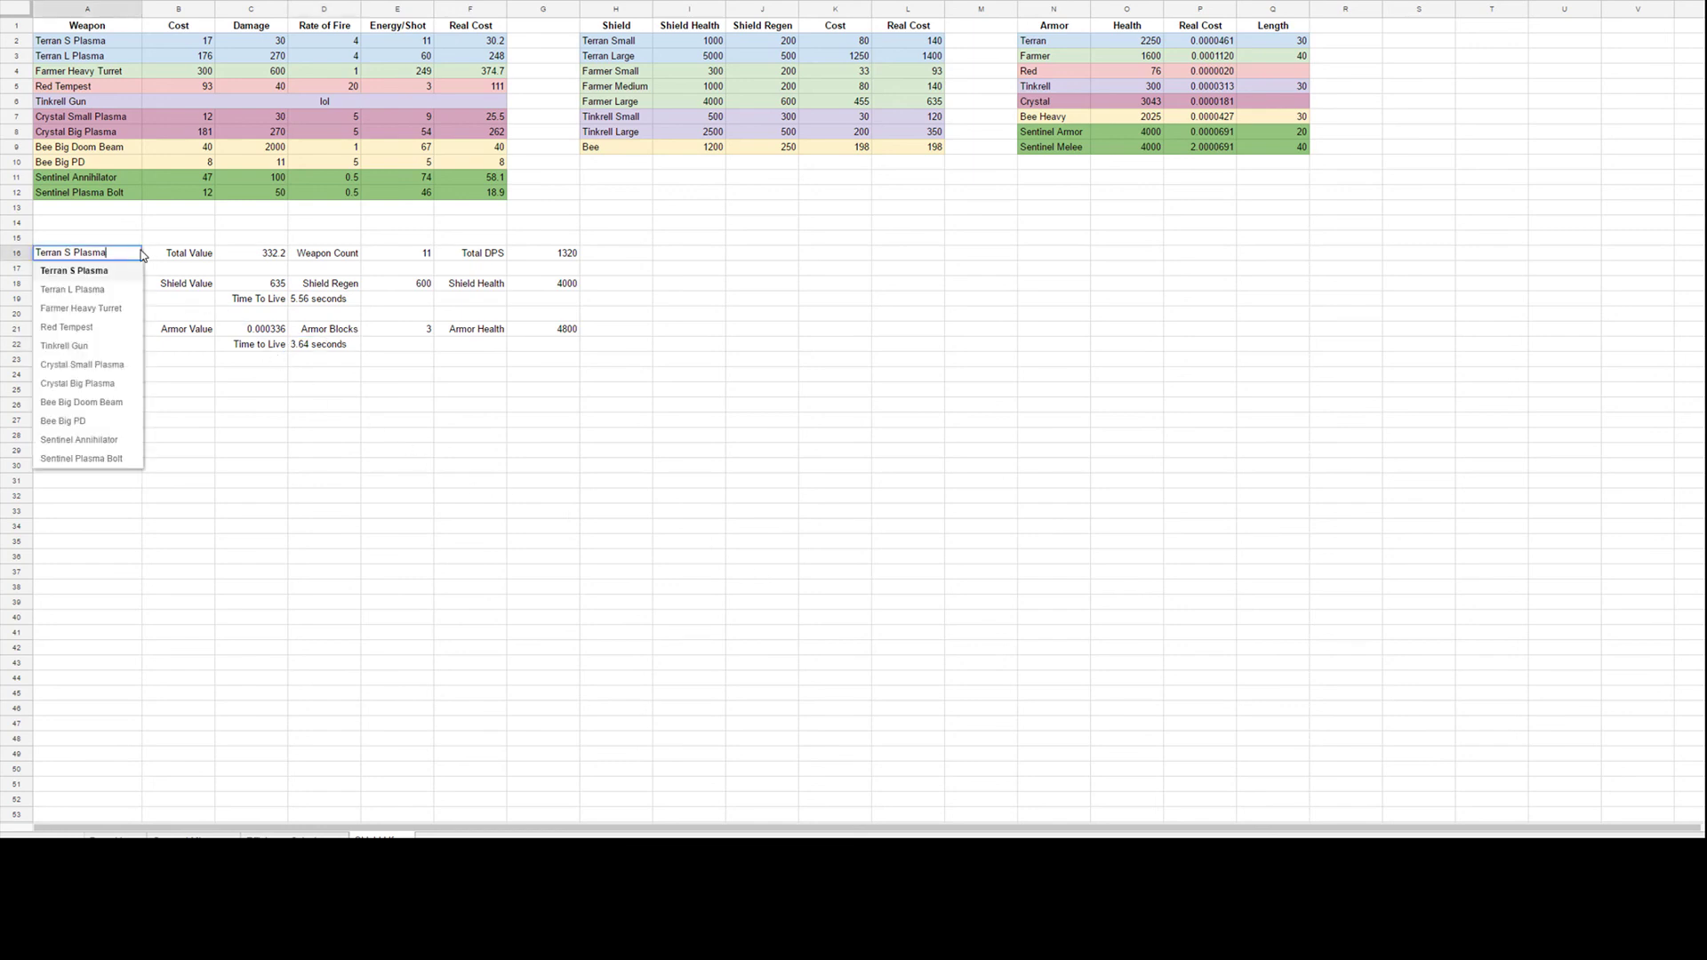
click(112, 289)
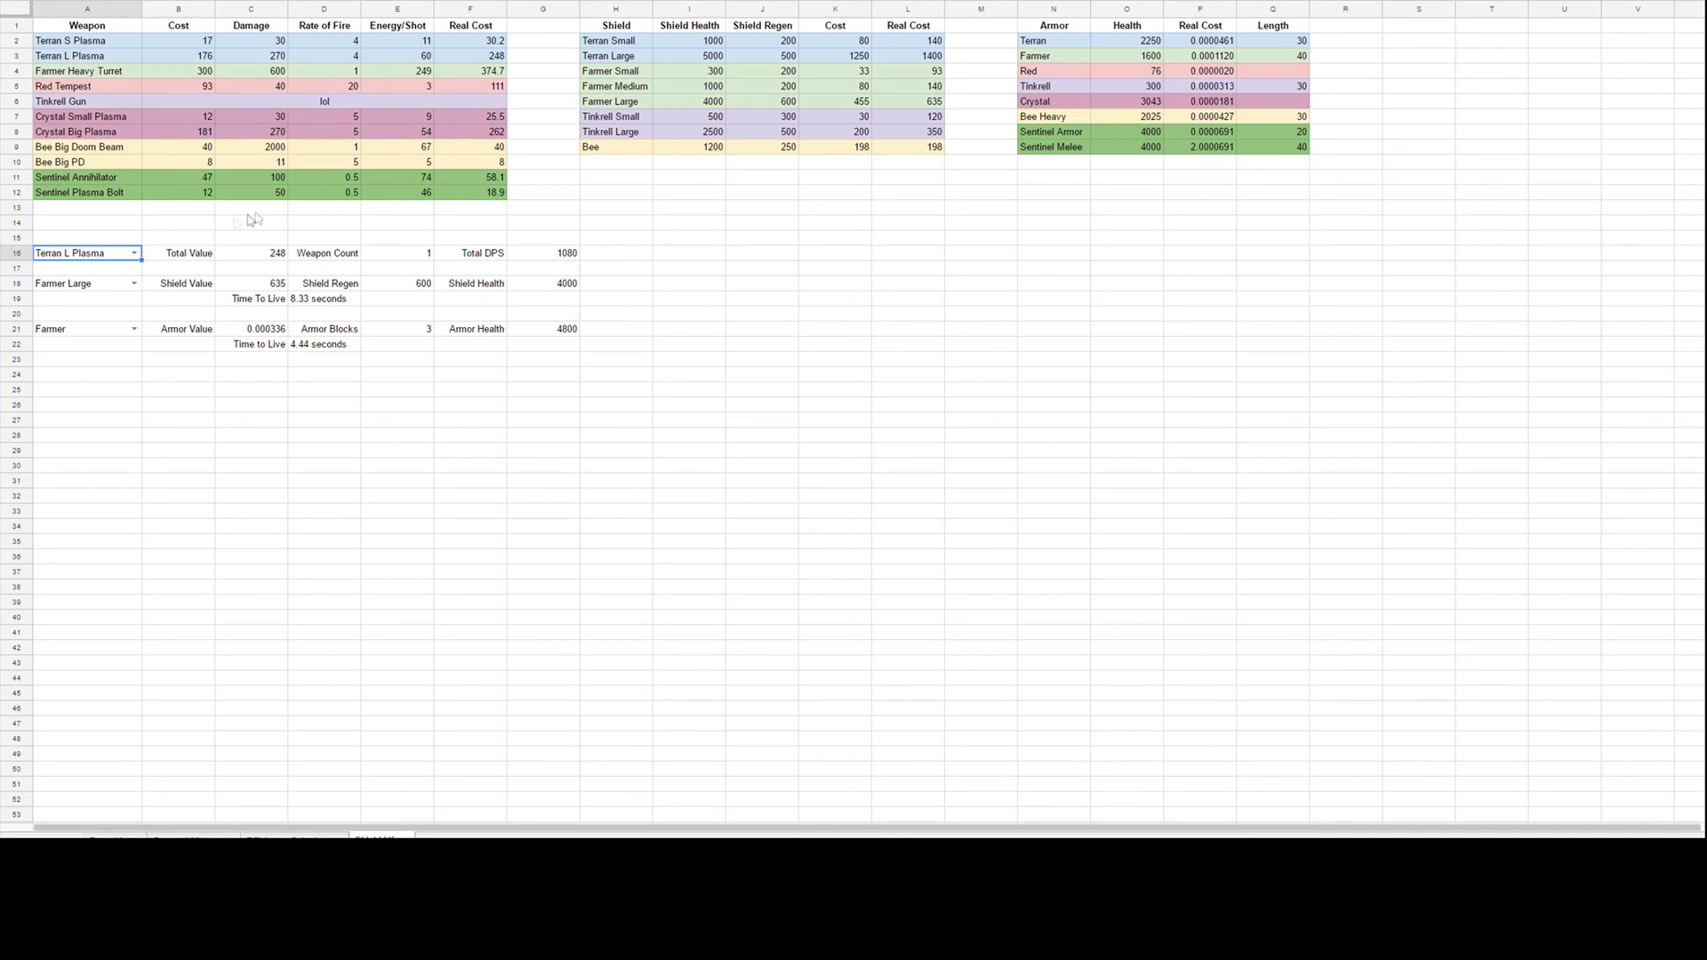
click(134, 253)
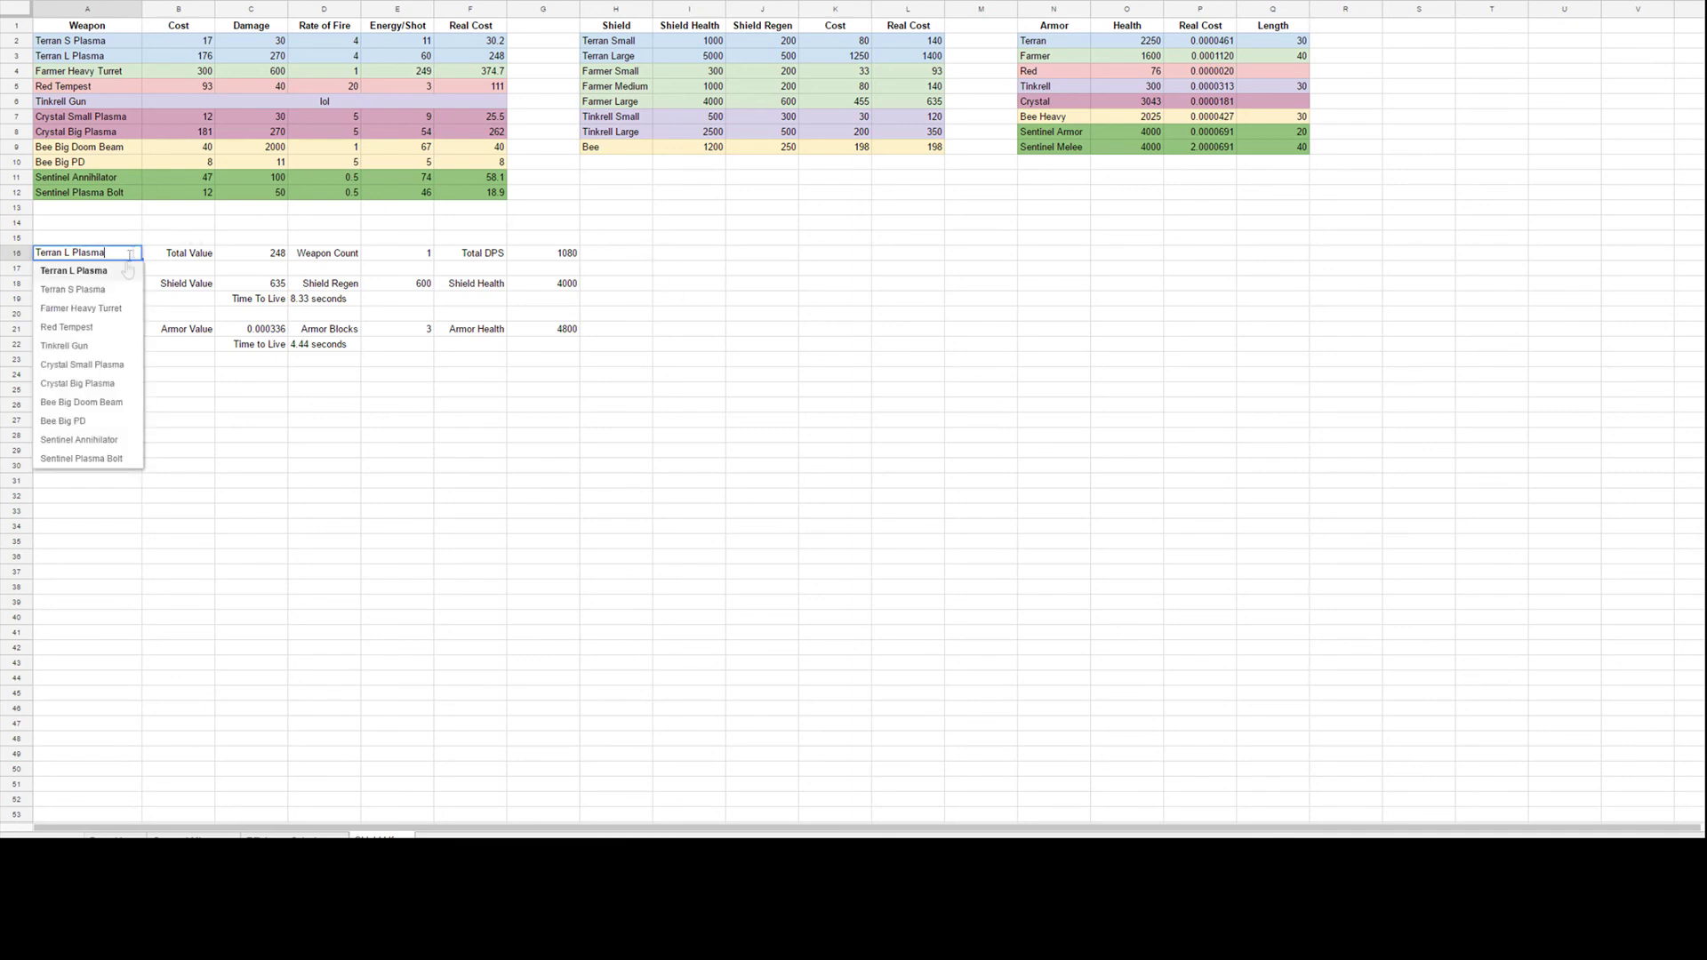
click(114, 328)
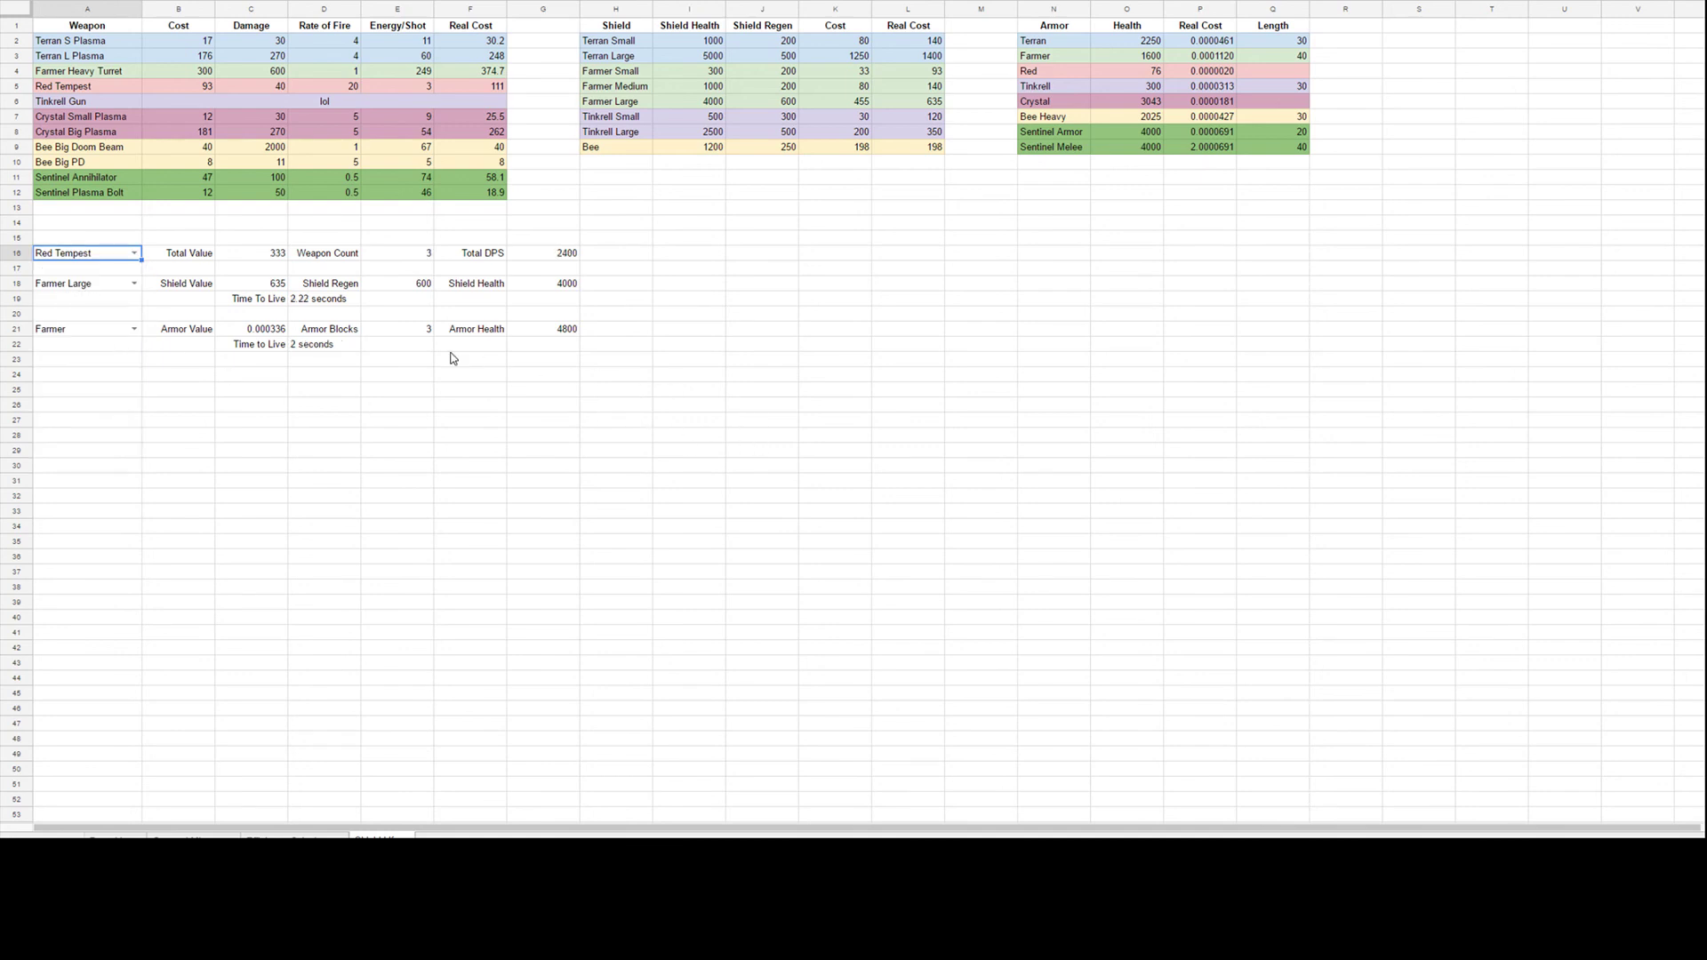
Set the armor to Bee Heavy and the shield to Bee, and check the armor's time to live against Red Tempest.
click(134, 328)
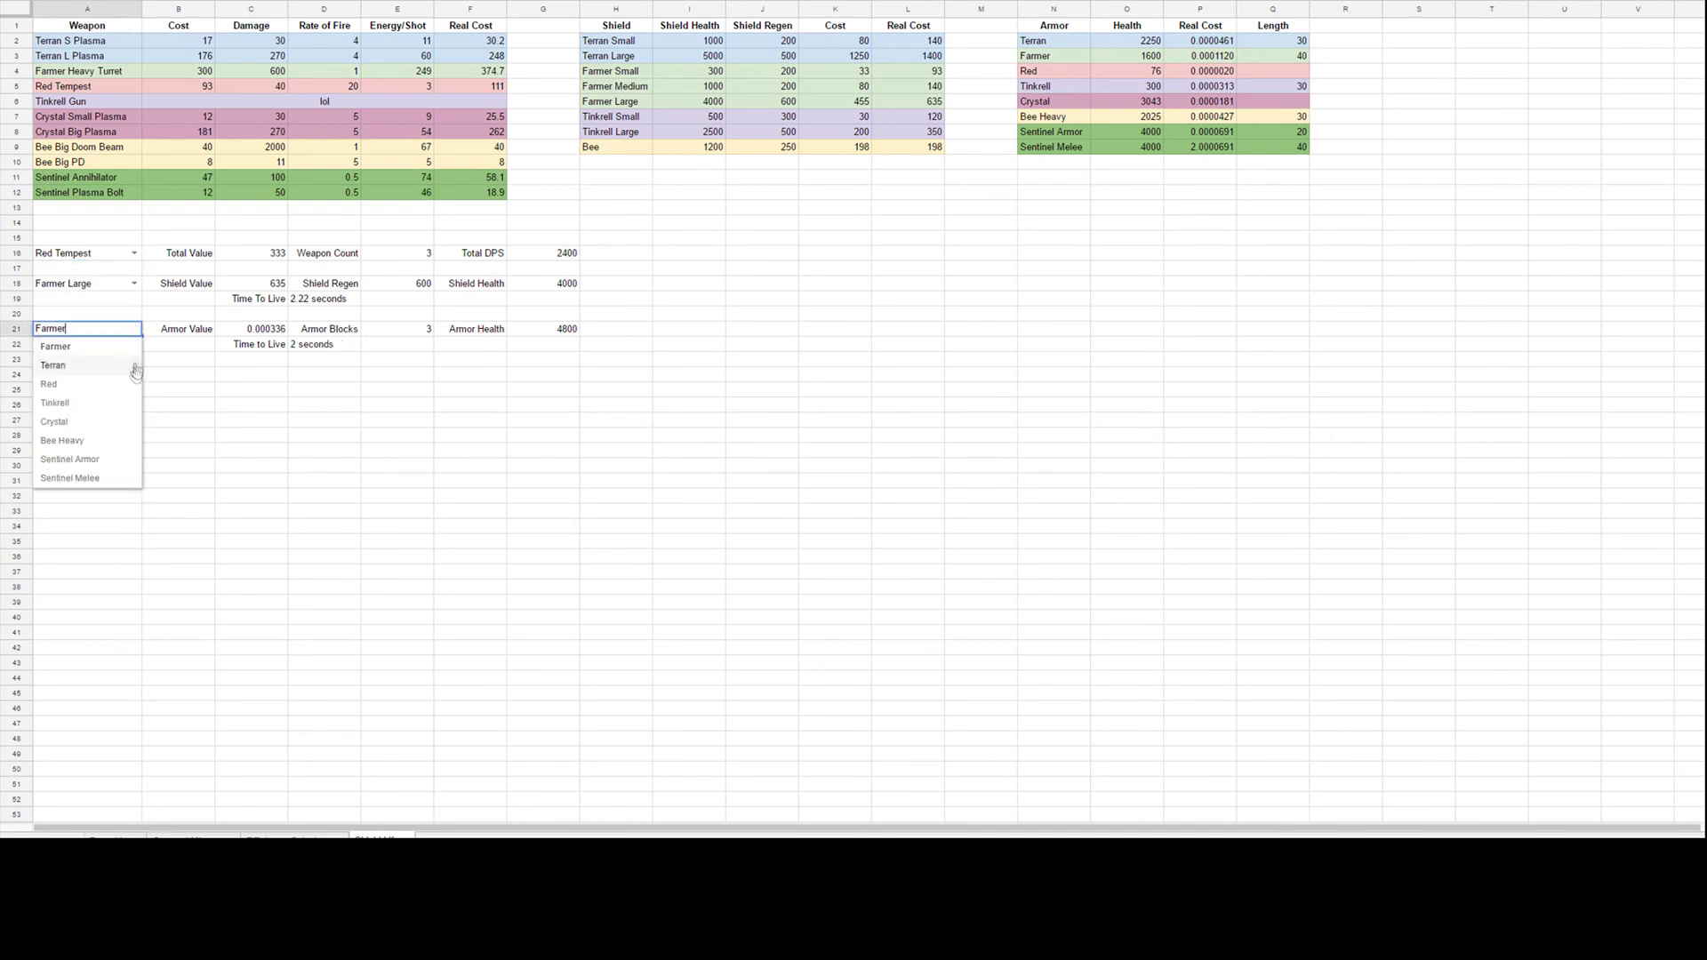
click(84, 441)
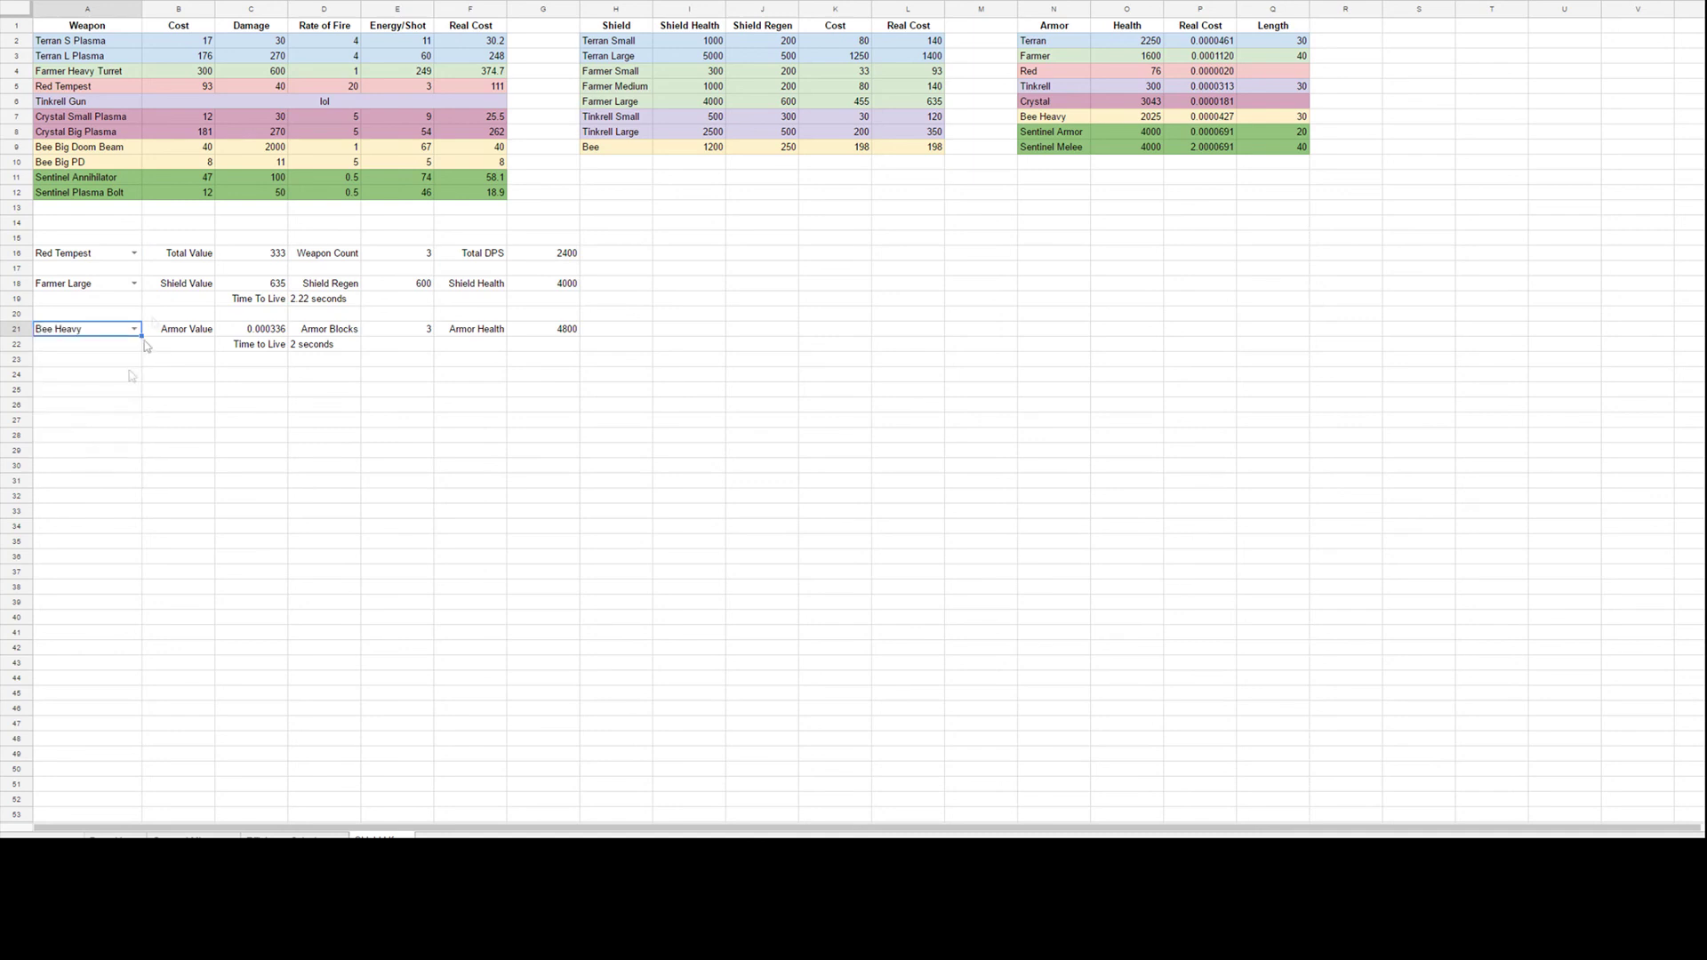
click(133, 284)
click(83, 433)
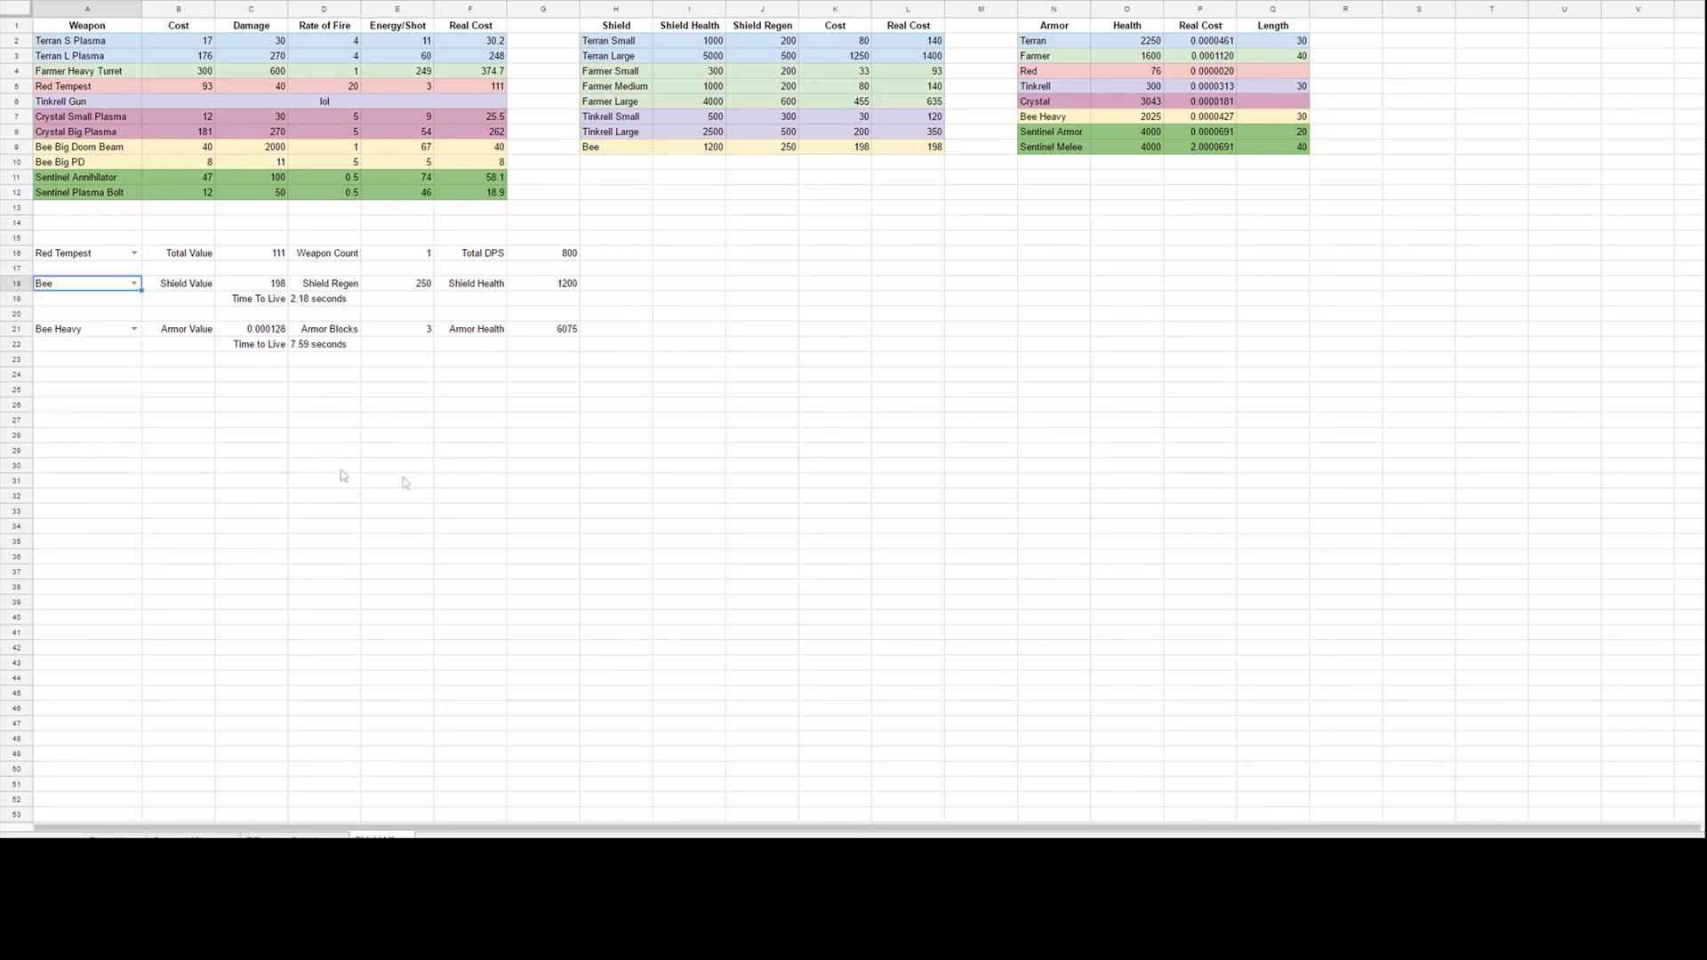
click(548, 466)
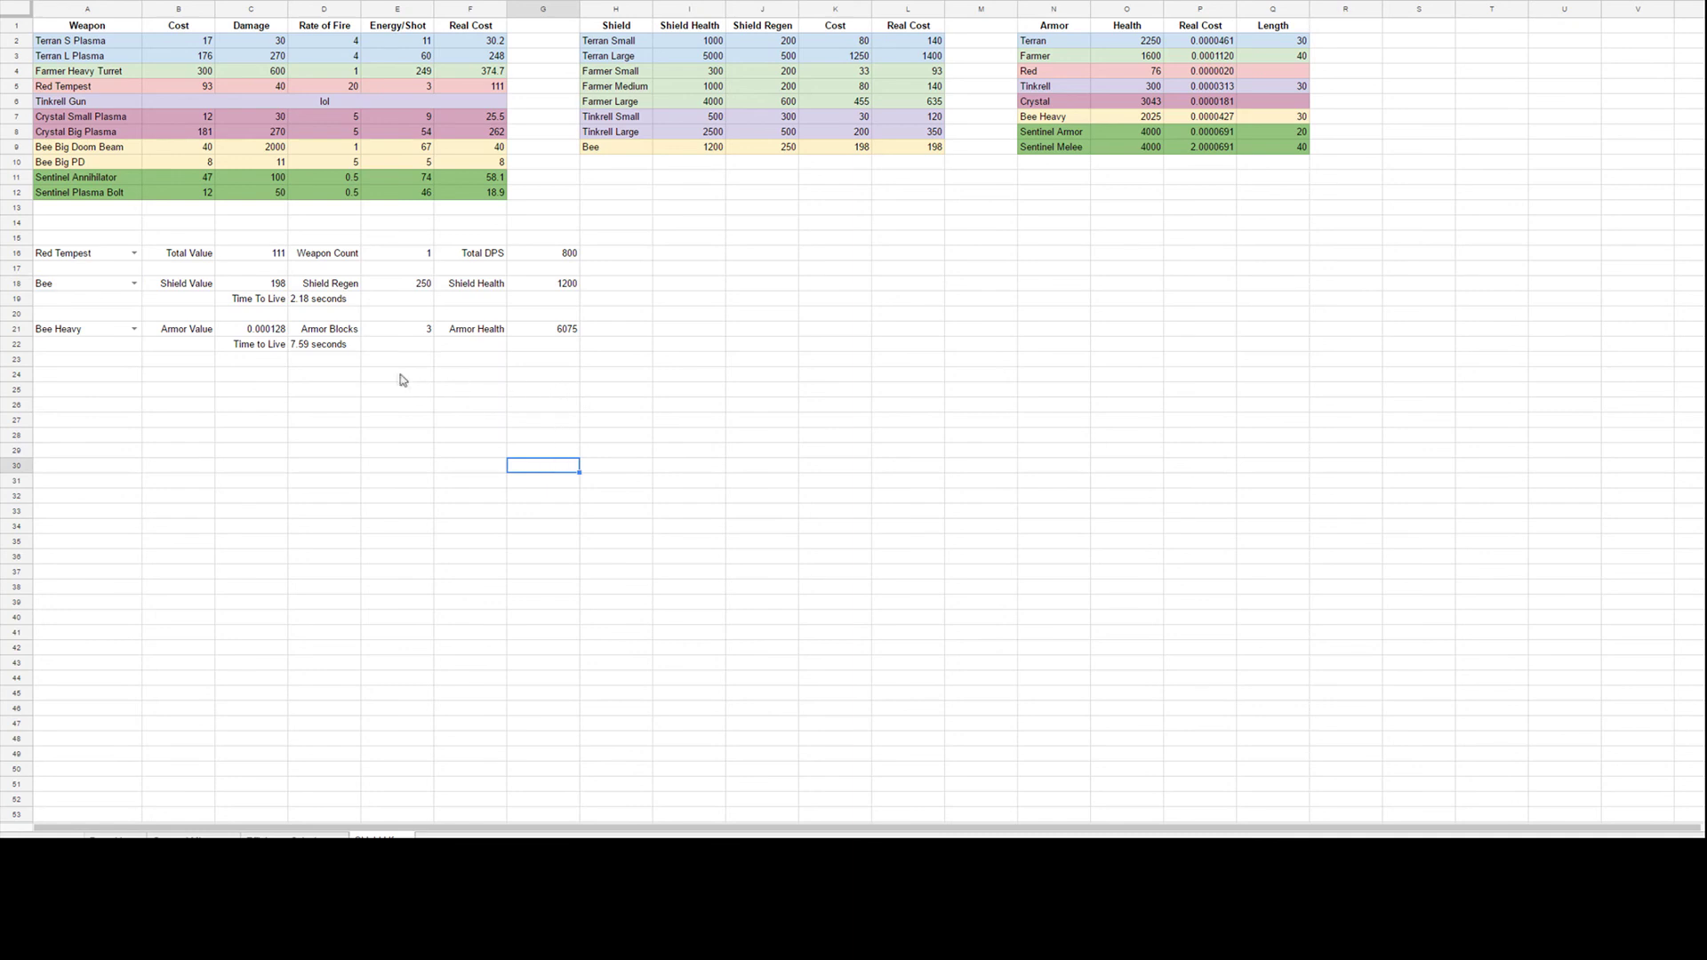
click(304, 348)
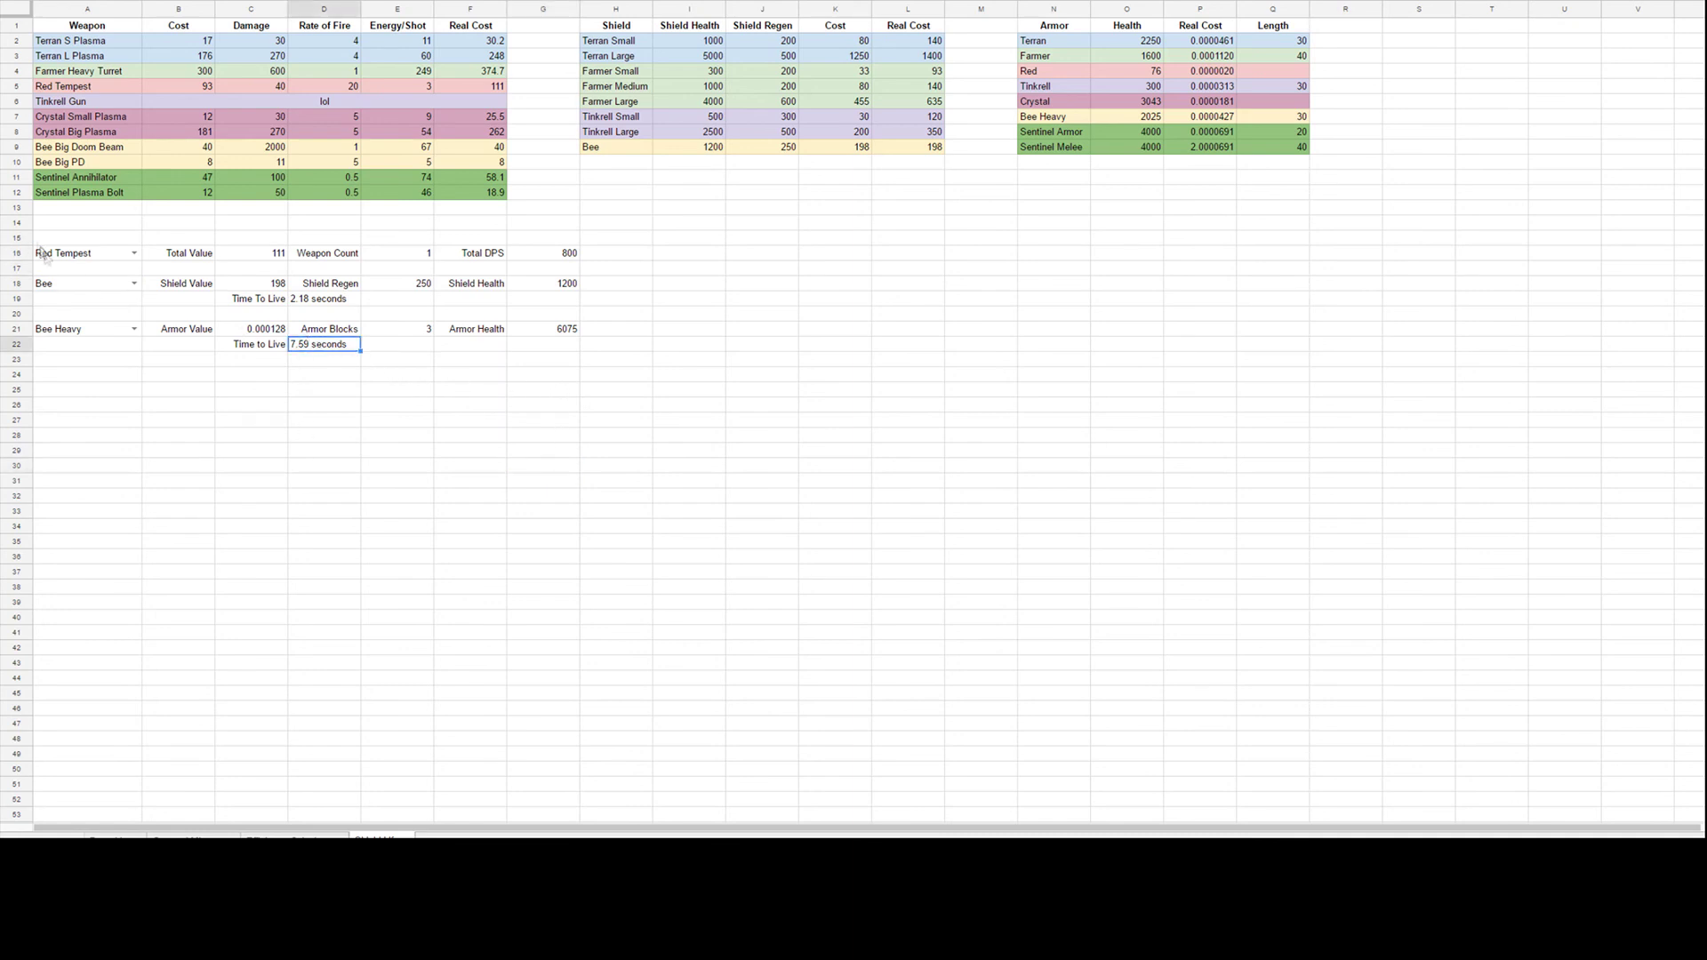
click(135, 330)
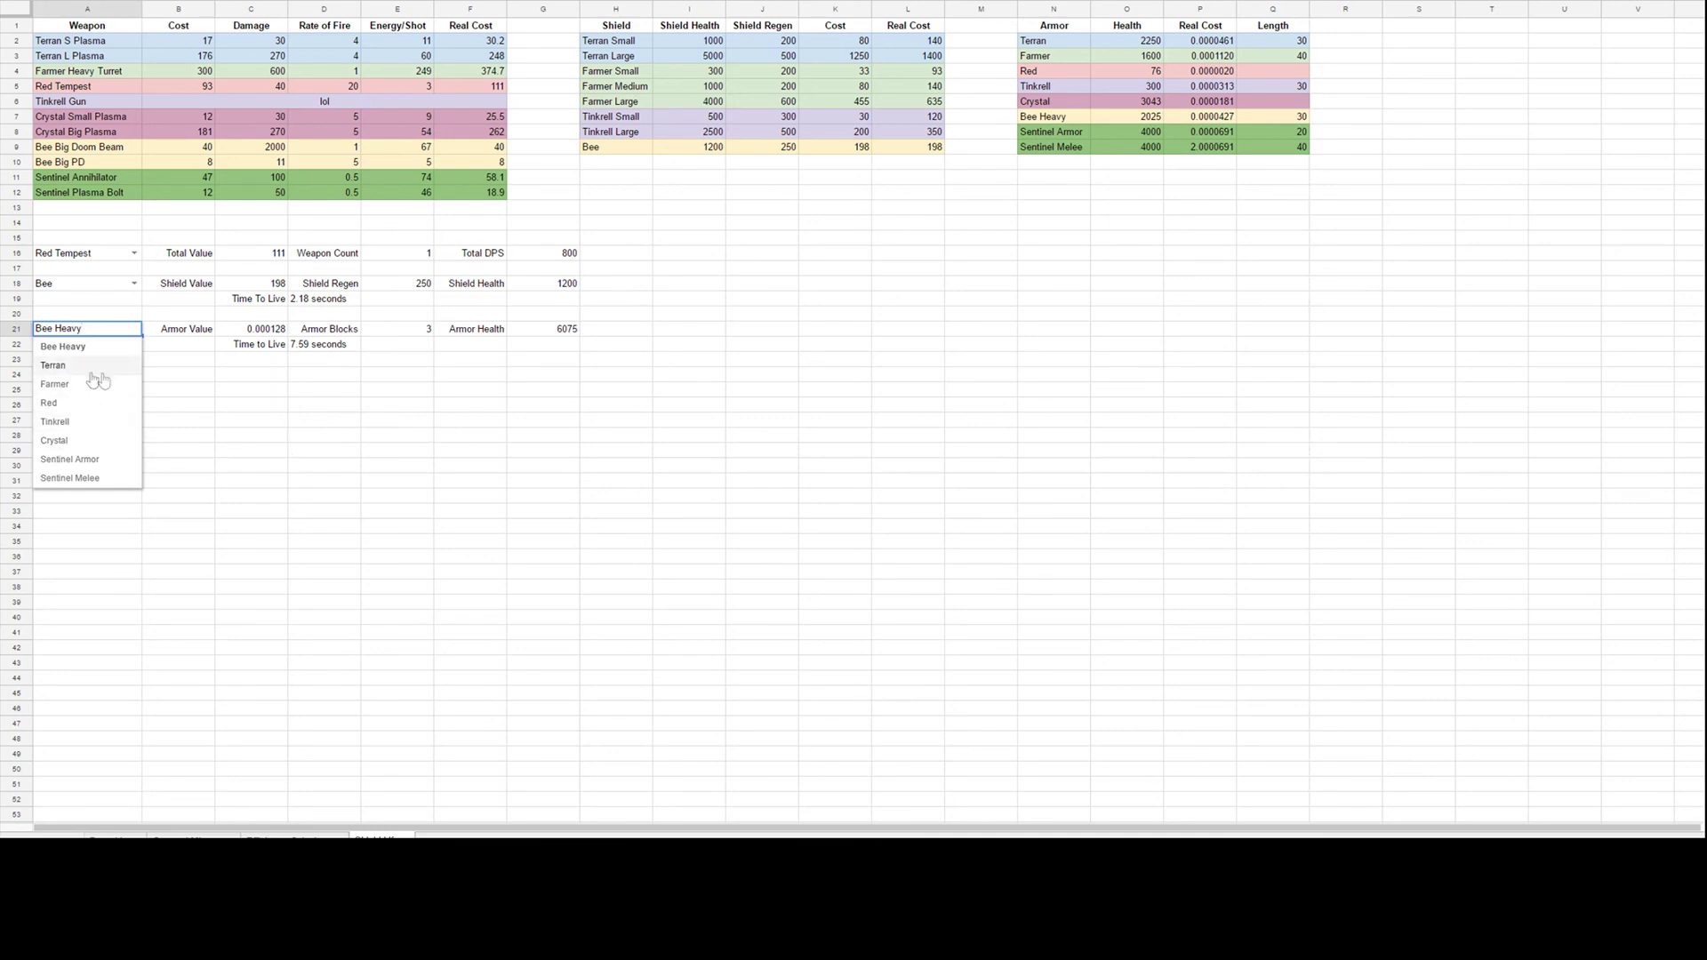
click(368, 387)
click(736, 232)
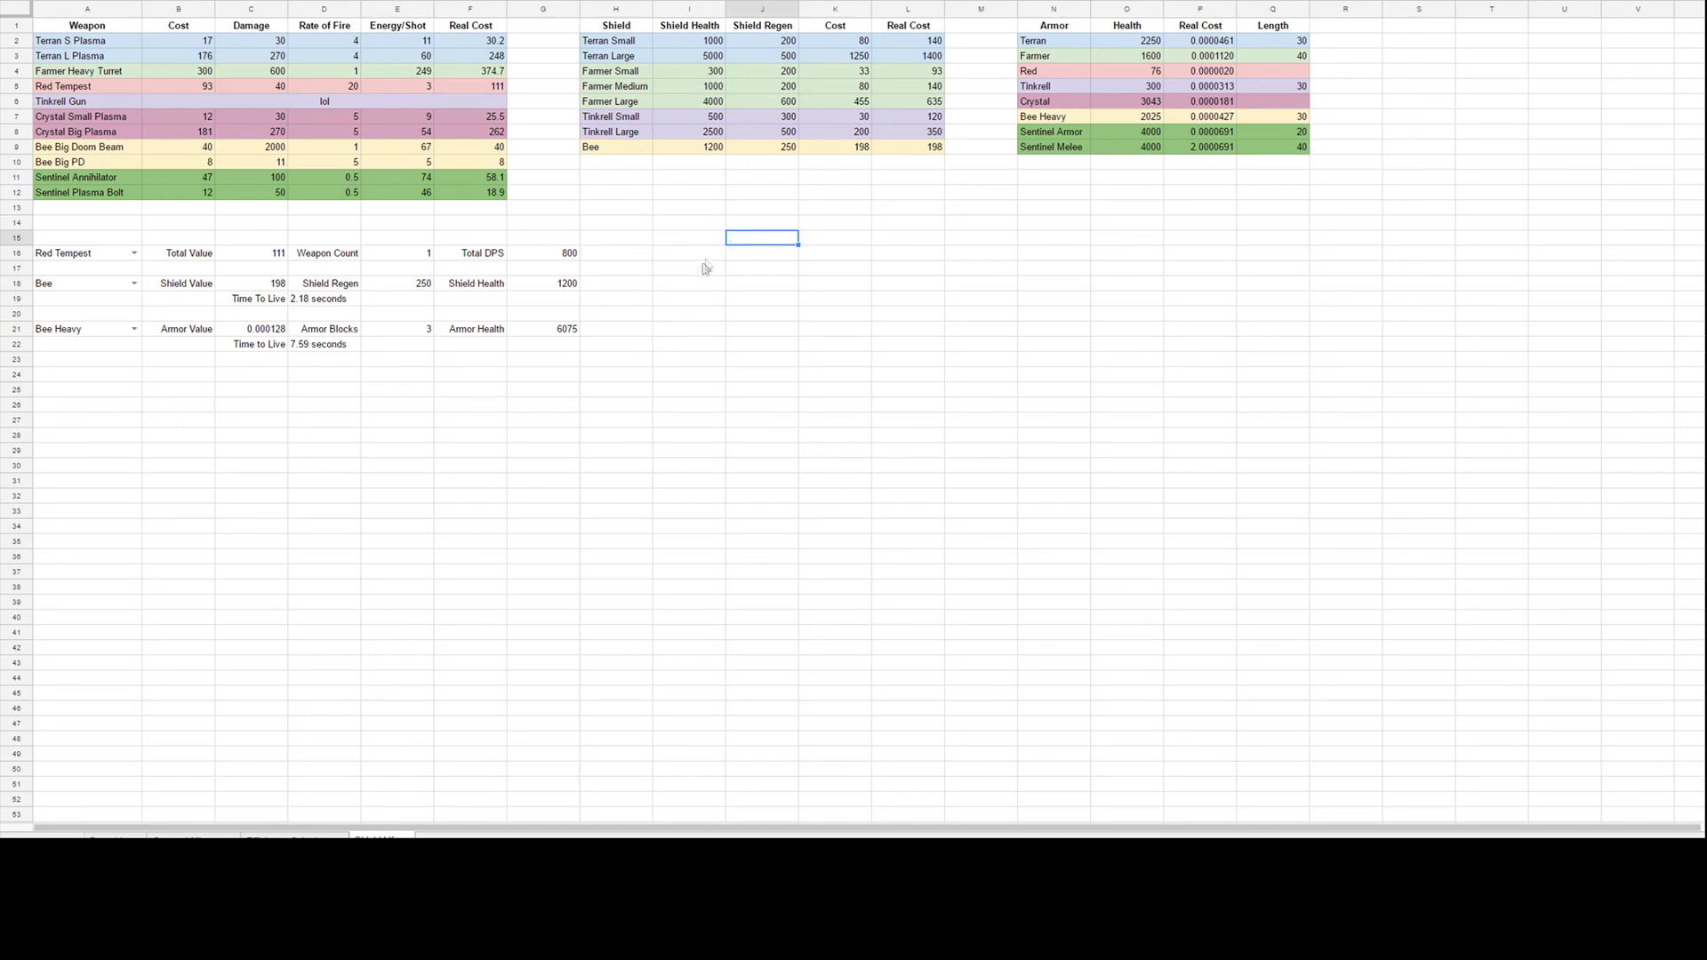
Review the Farmer and Tinkrell rows of the armor table, covering health, real cost and length.
click(1063, 59)
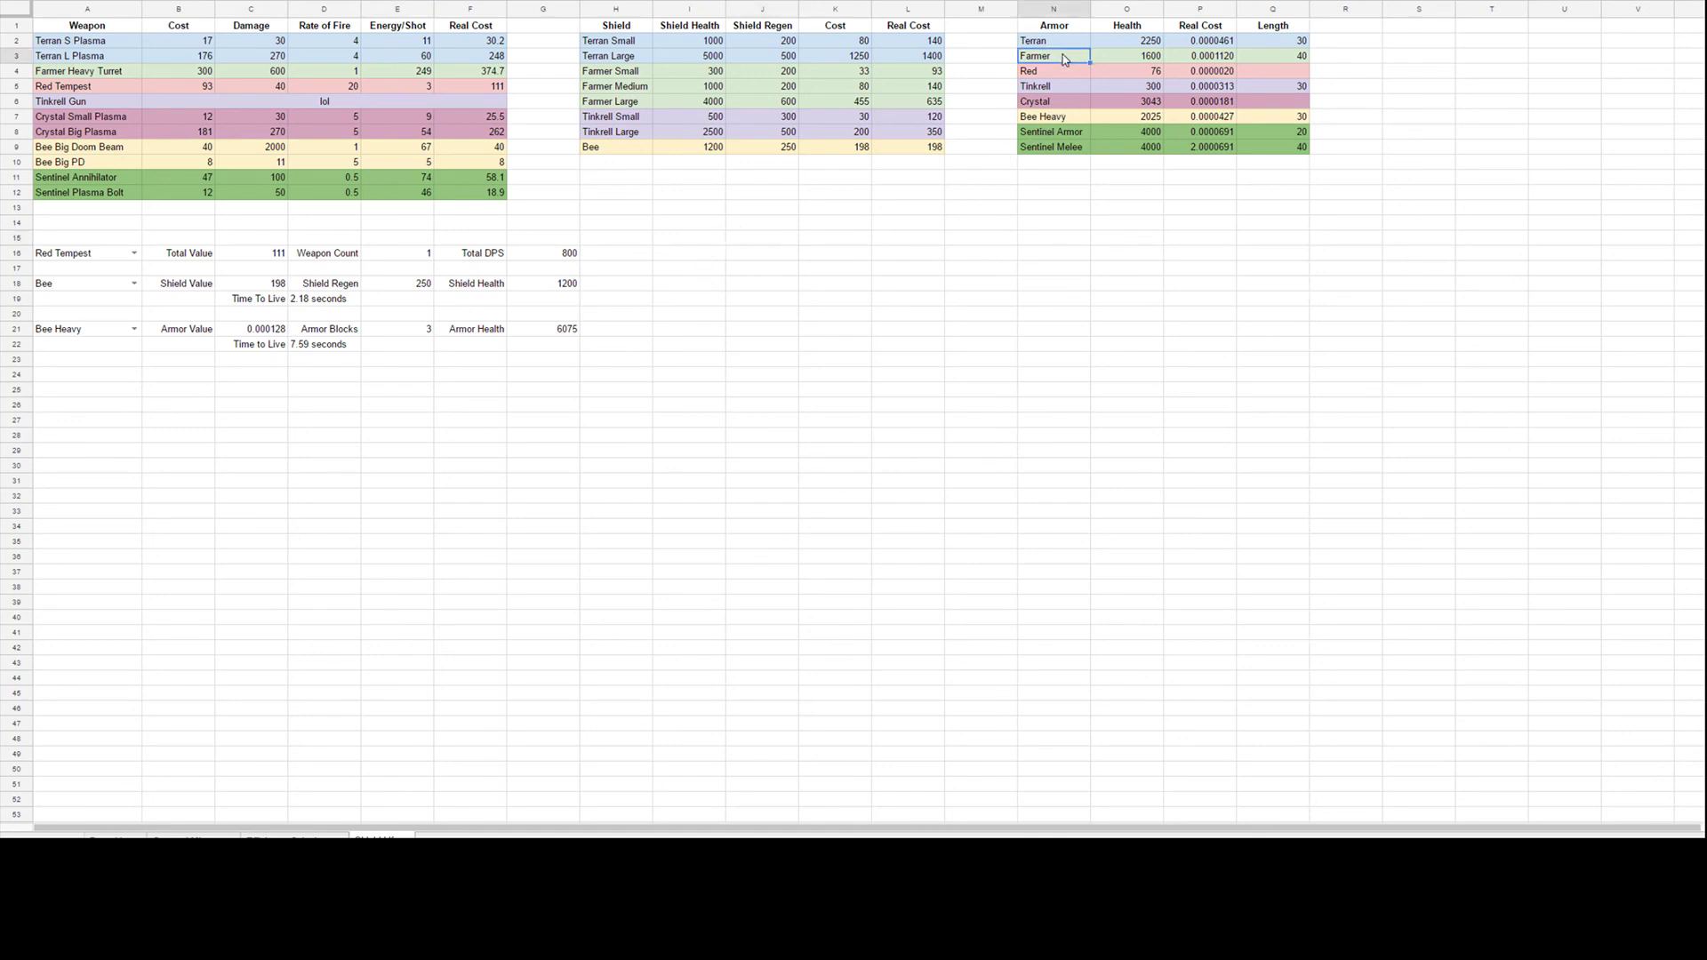
drag(1052, 59, 1255, 63)
drag(1053, 87, 1285, 85)
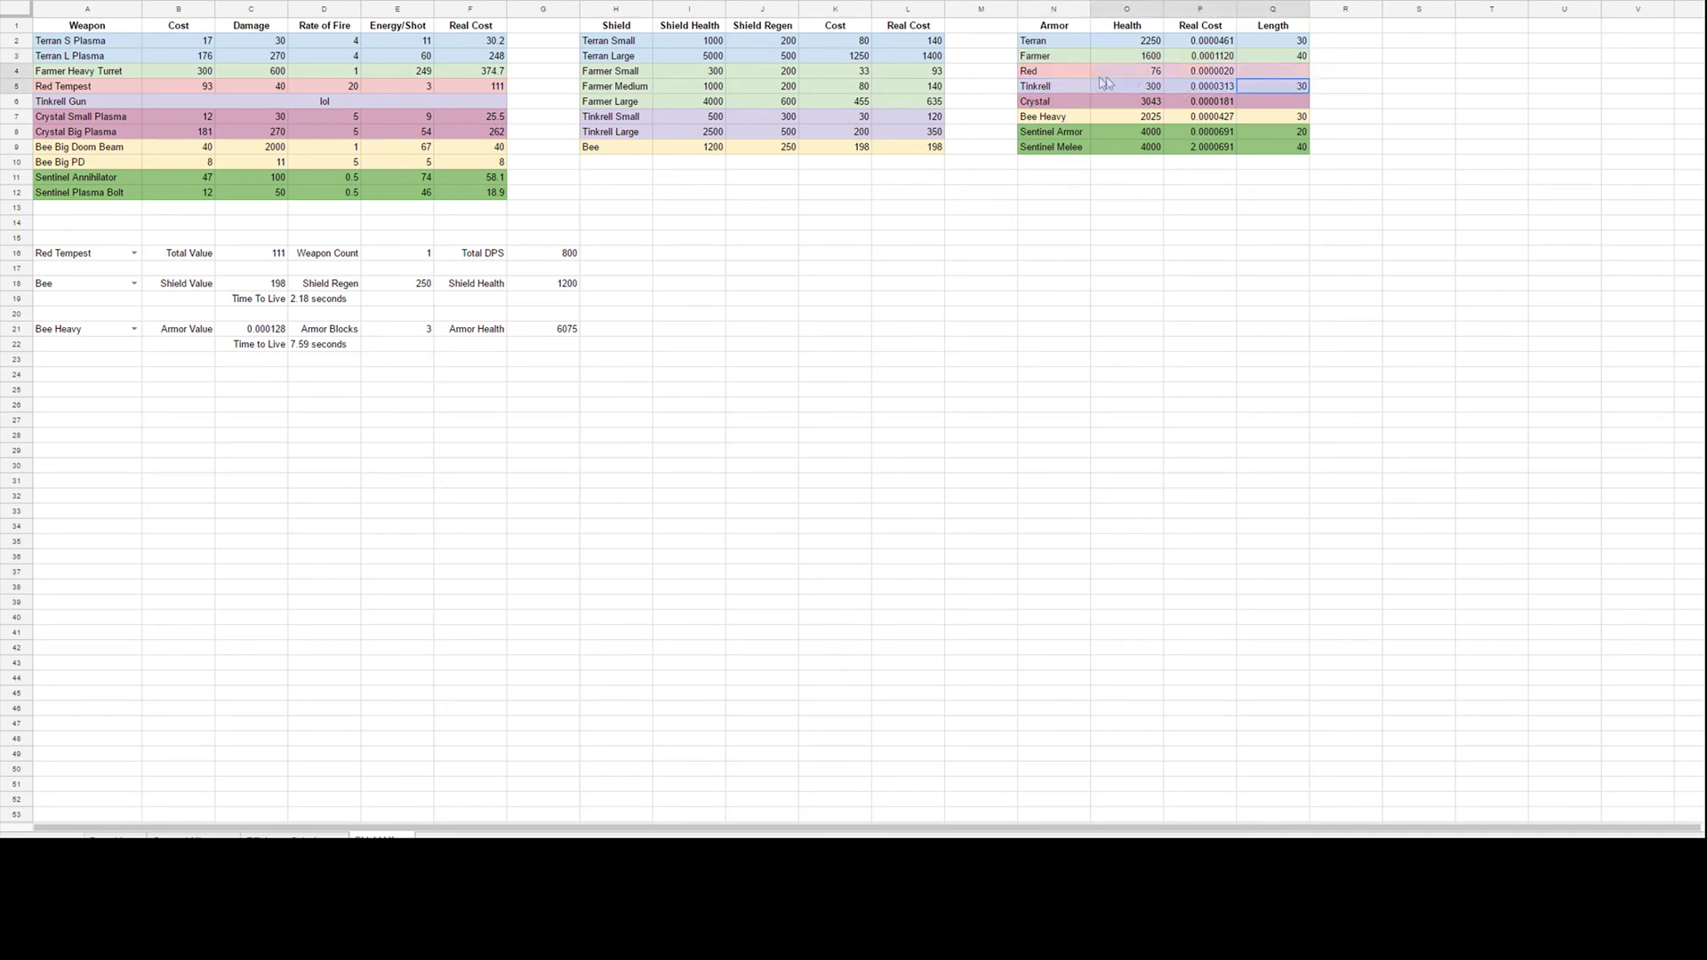
click(1116, 223)
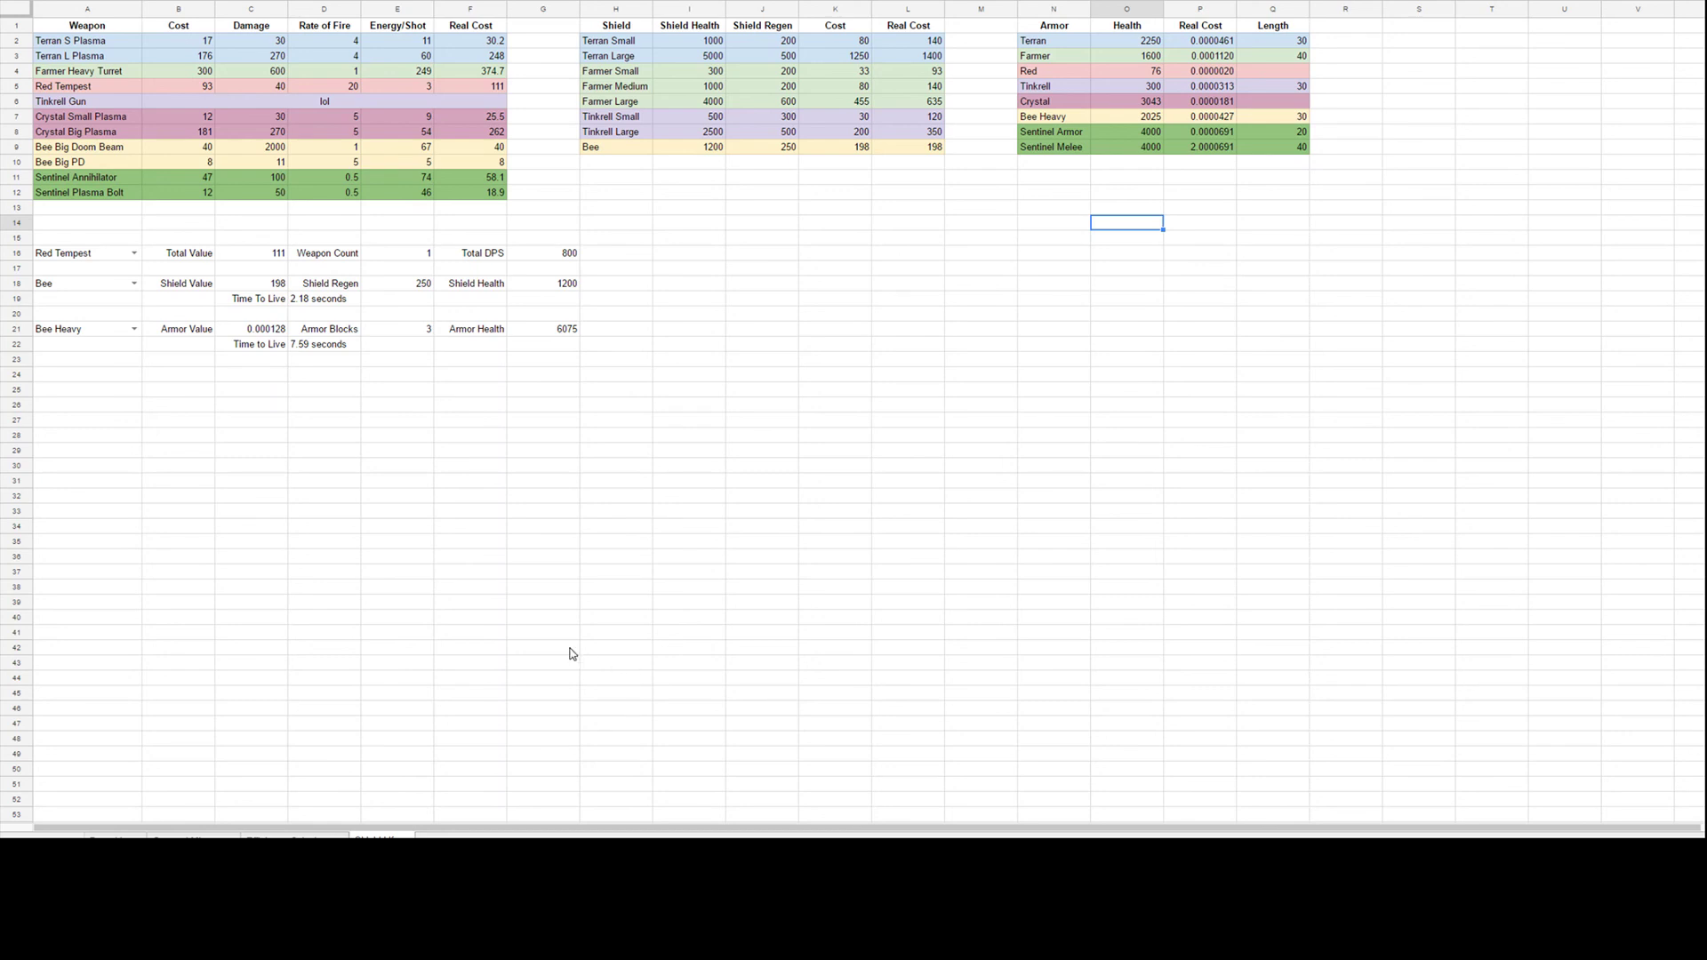
click(735, 331)
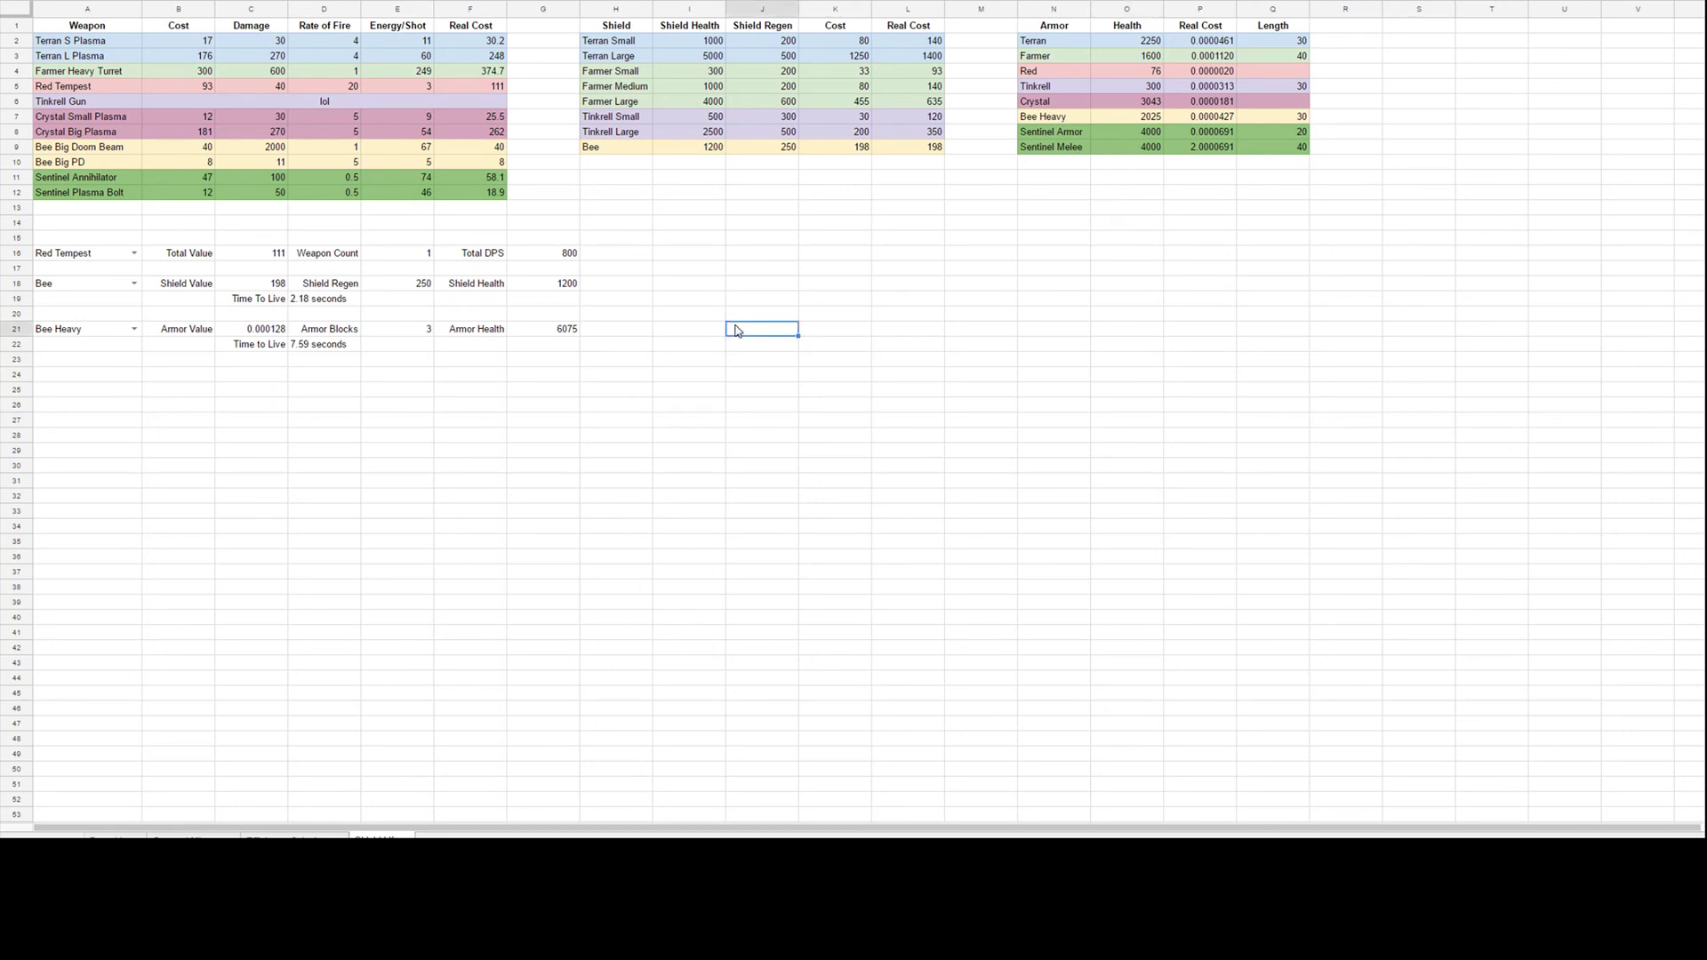
Set the calculator's weapon to Terran S Plasma, its shield to Terran Small and its armor to Terran.
click(134, 254)
click(127, 279)
click(132, 283)
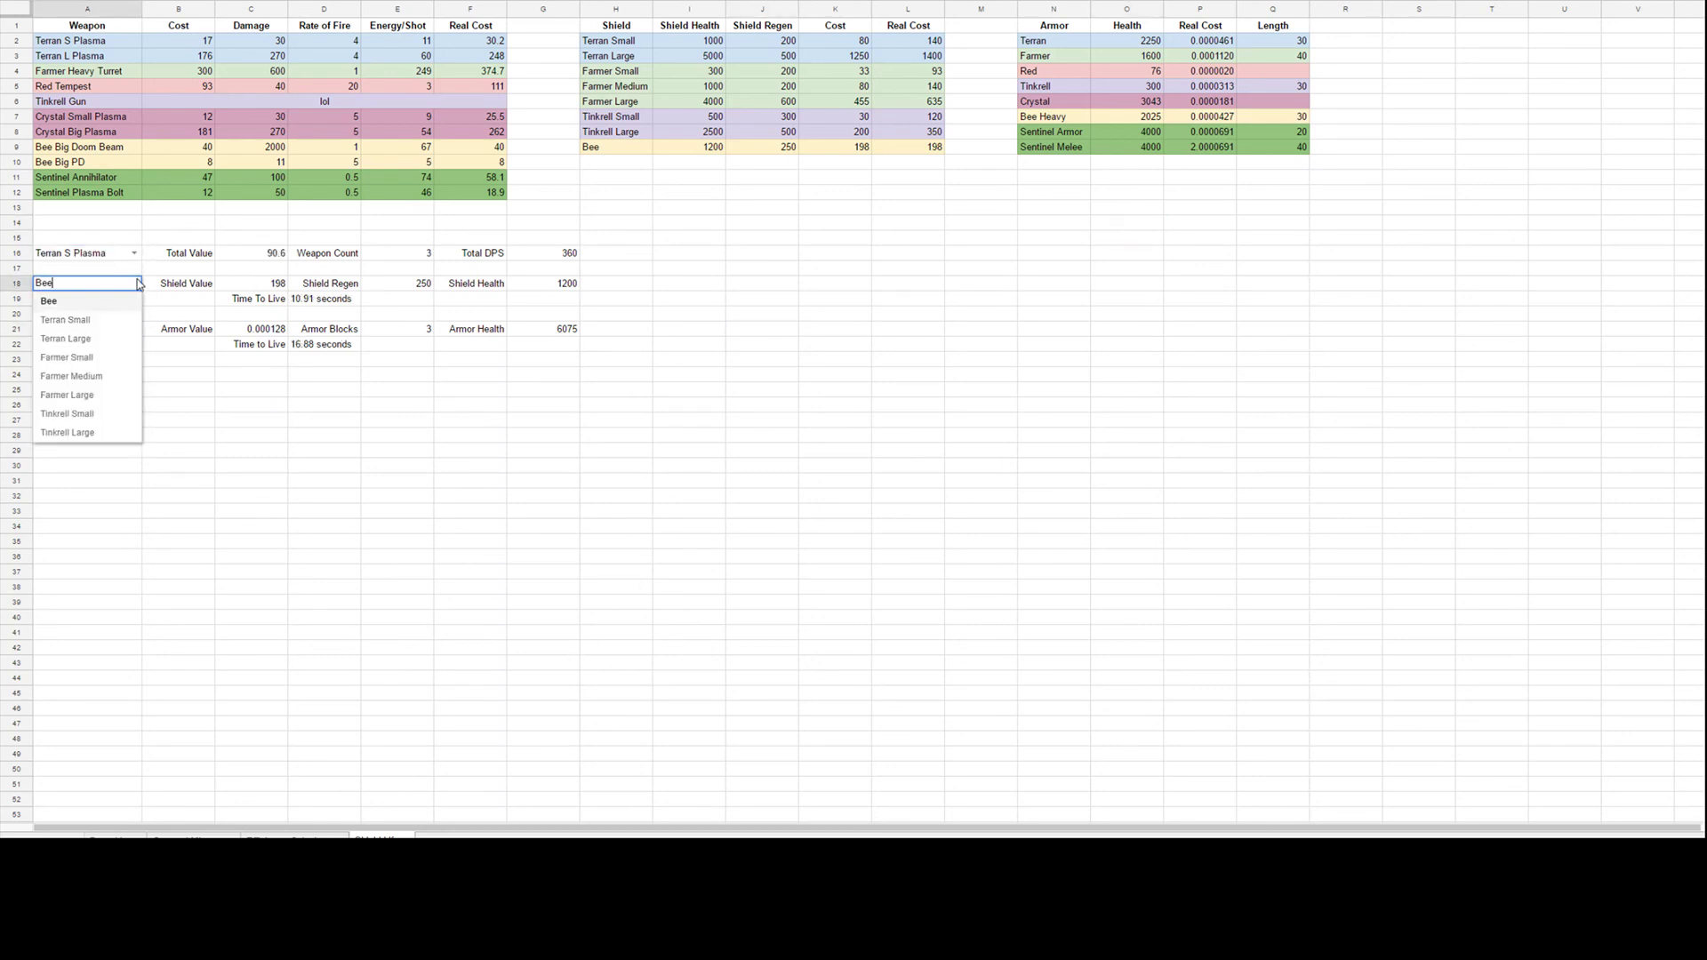
click(115, 330)
click(134, 329)
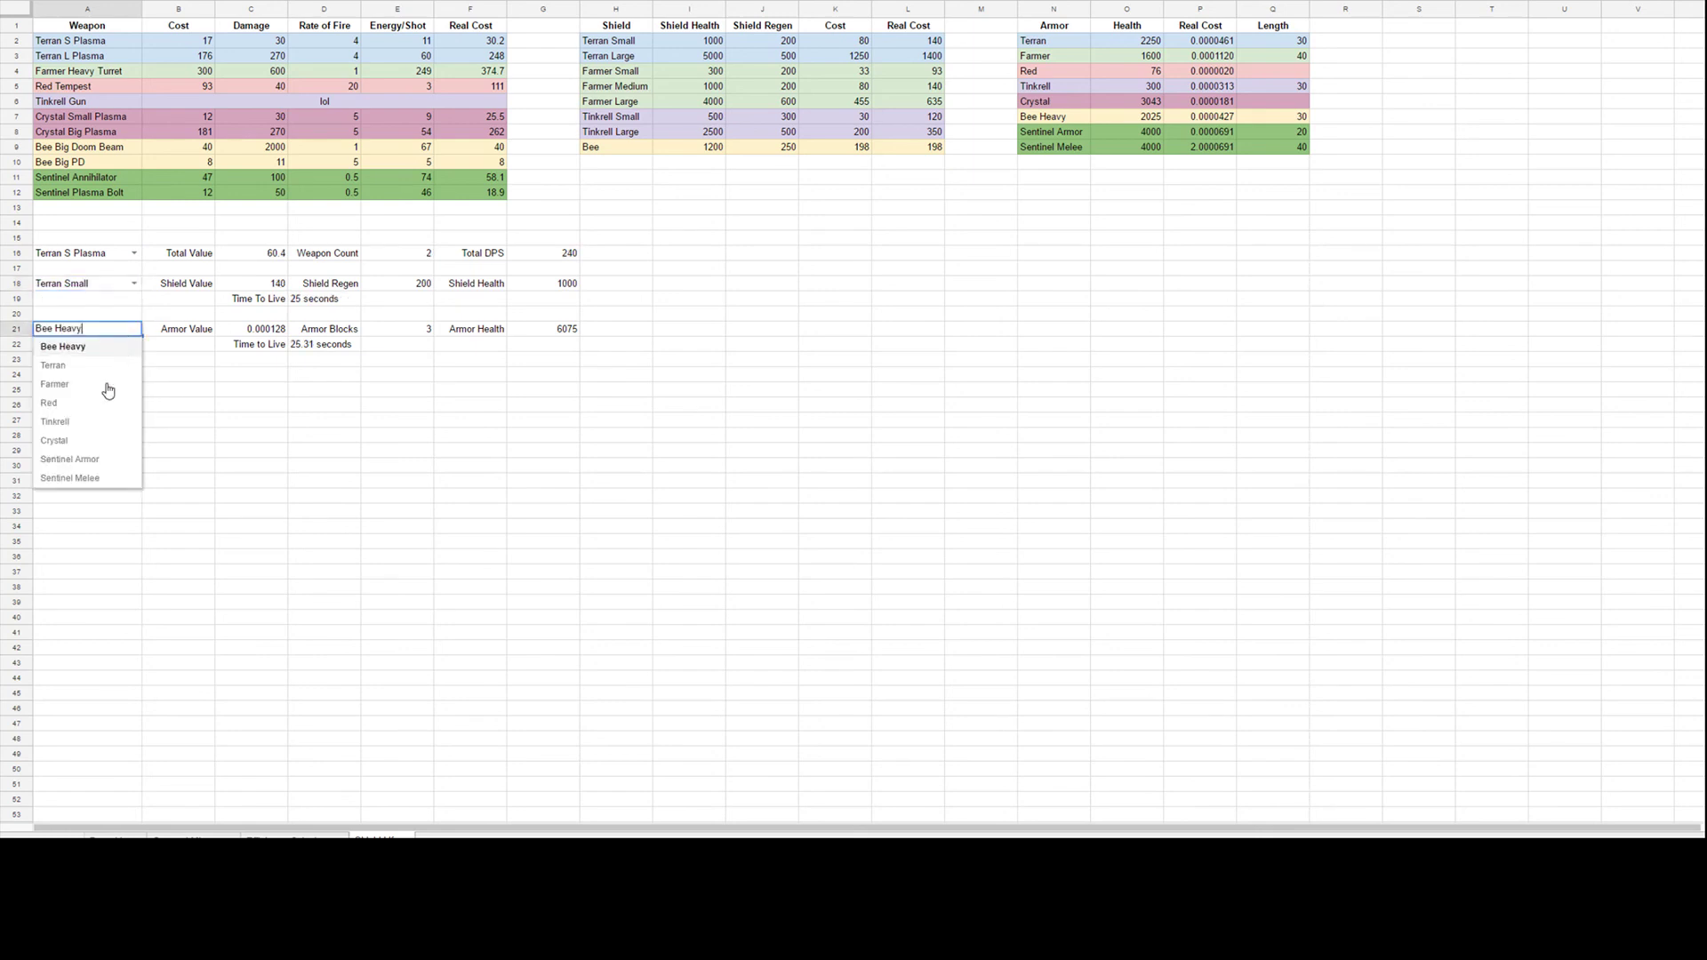
click(92, 360)
click(644, 284)
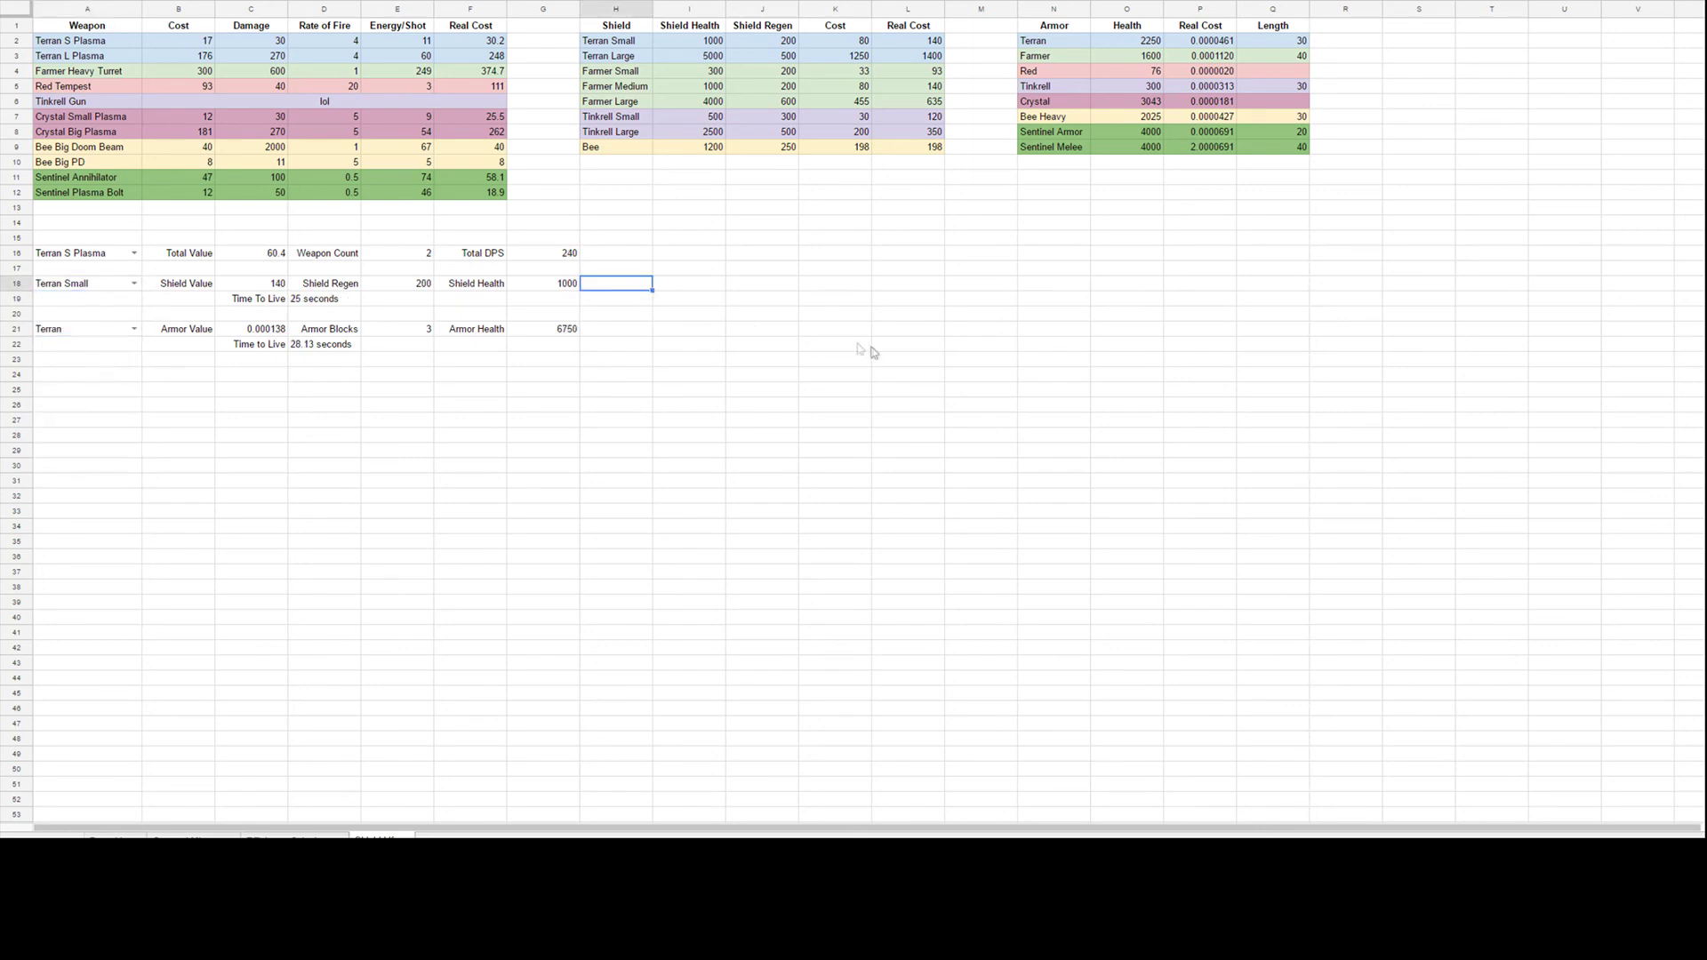